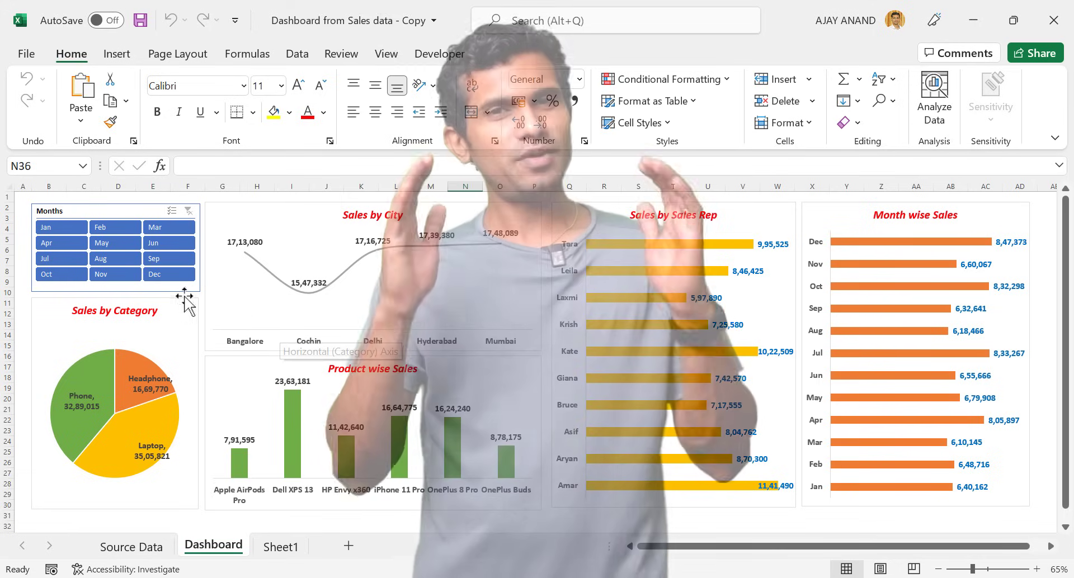
- Filter the dashboard charts one month at a time with the Months slicer: May, Sep, Dec, Oct and Apr
click(126, 243)
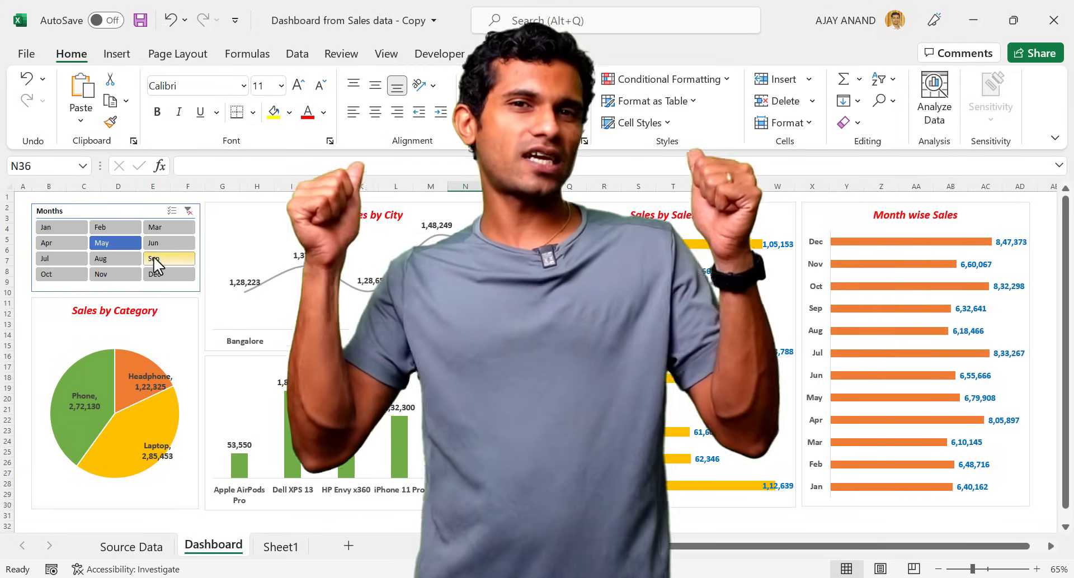
click(156, 259)
click(156, 276)
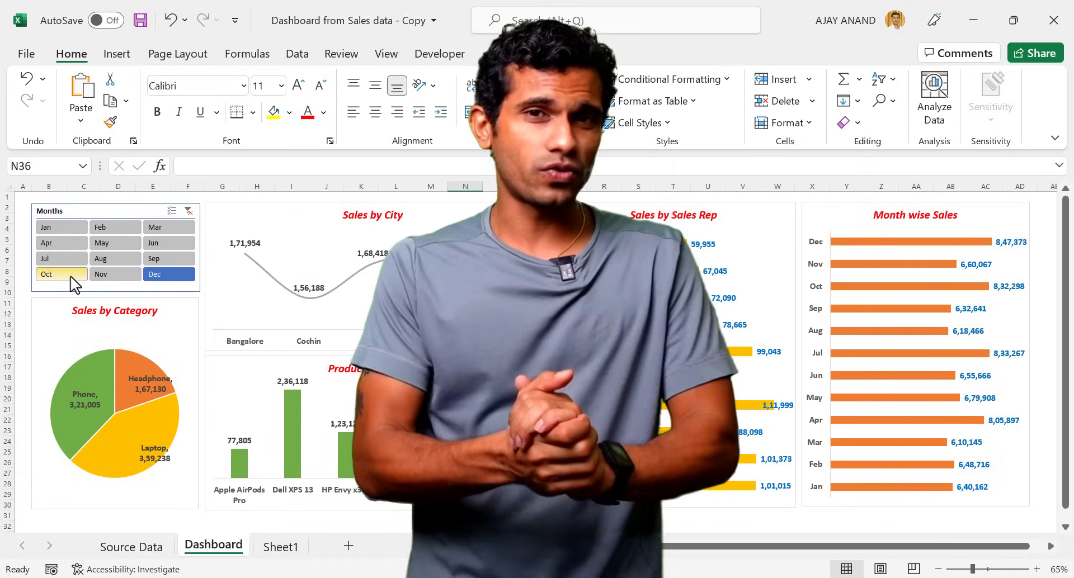
click(66, 275)
click(73, 242)
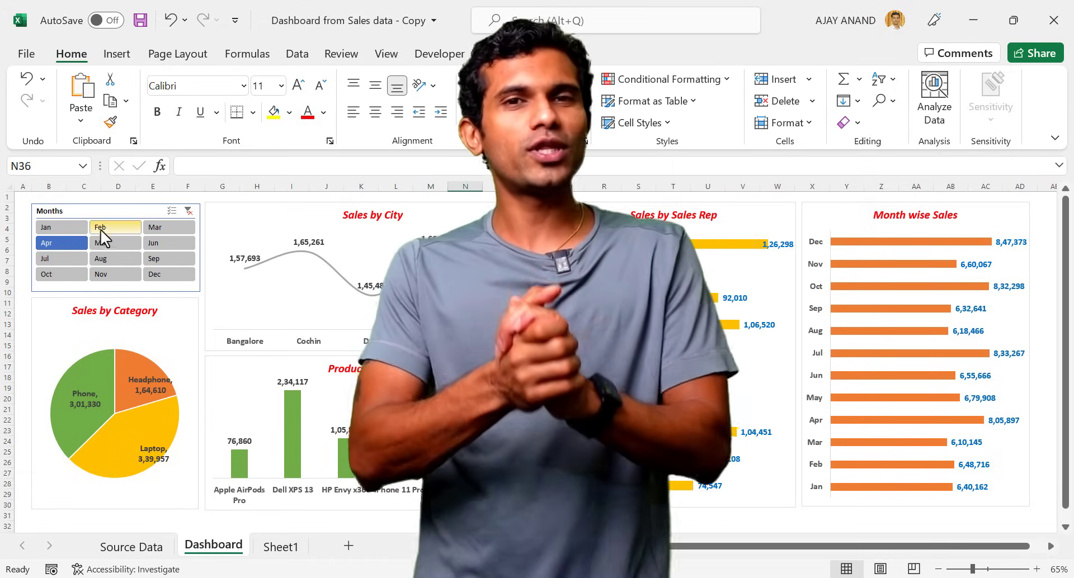
- Filter the dashboard charts to Feb, May, Aug and Nov together with the Months slicer
click(106, 226)
ctrl+click(110, 258)
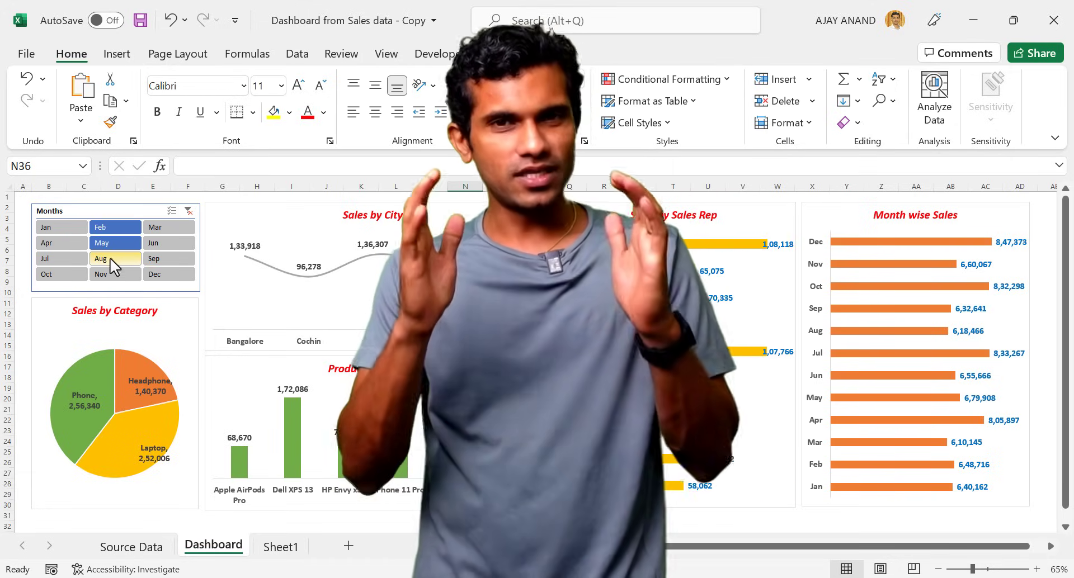
ctrl+click(108, 275)
- Filter the dashboard charts to Apr–Jun and to Oct–Dec in turn, and clear the month filter
drag(71, 244, 156, 239)
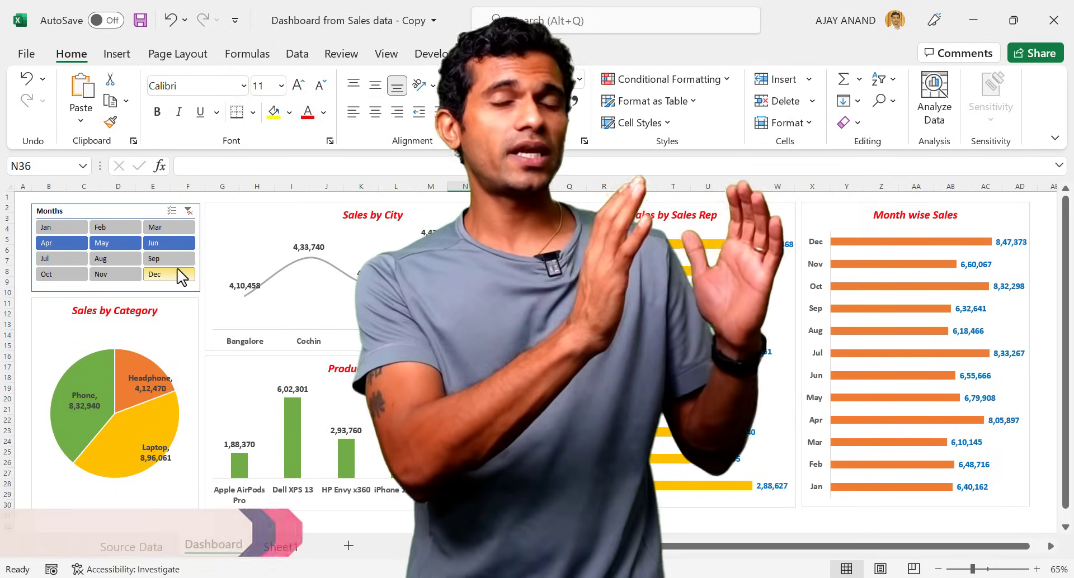
drag(72, 276, 114, 276)
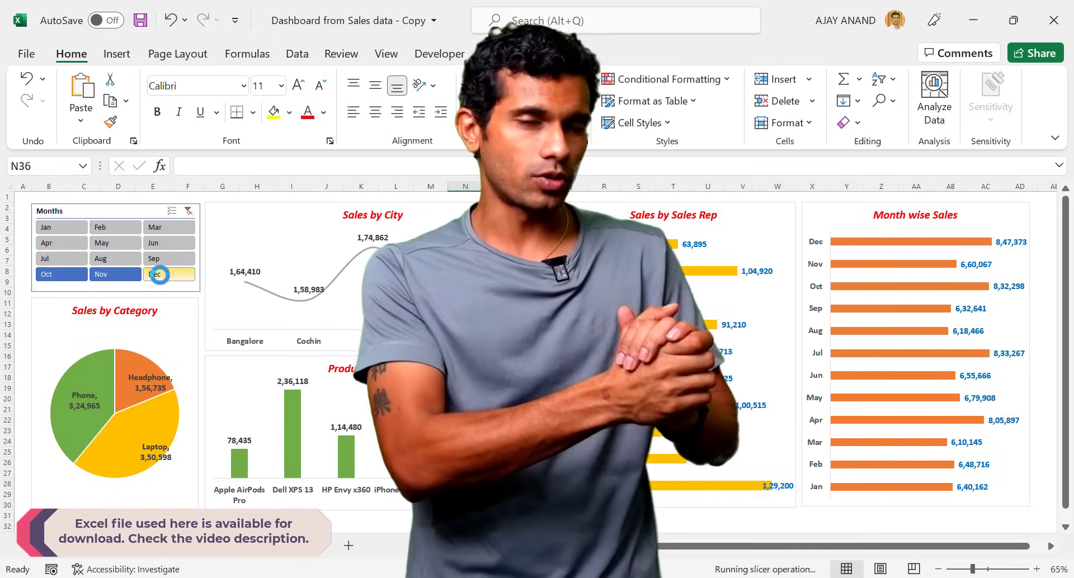
ctrl+click(158, 275)
click(189, 211)
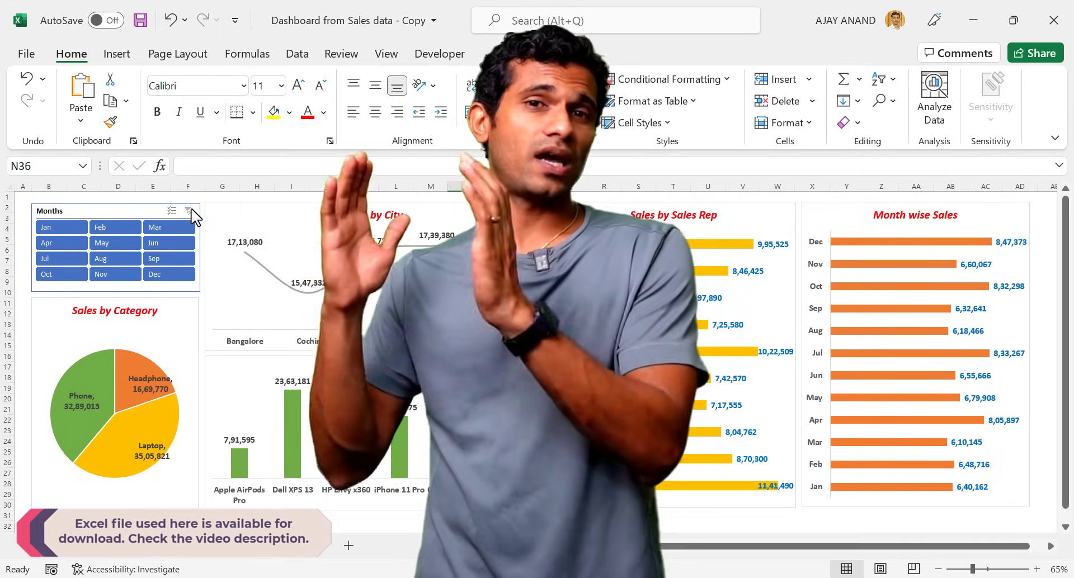
- Filter the dashboard charts by single months again, ending with Sep
click(128, 258)
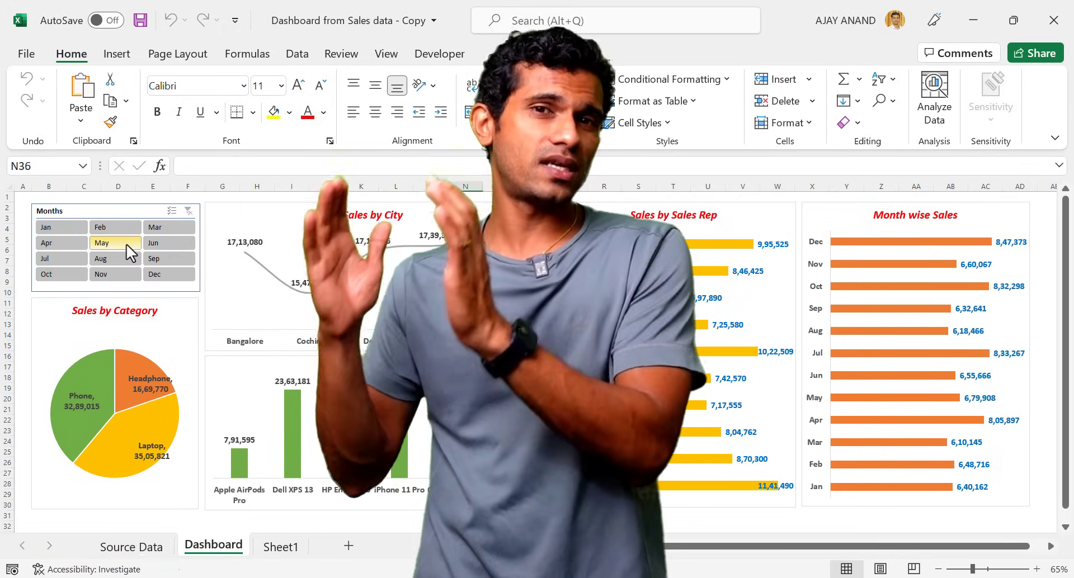
click(155, 259)
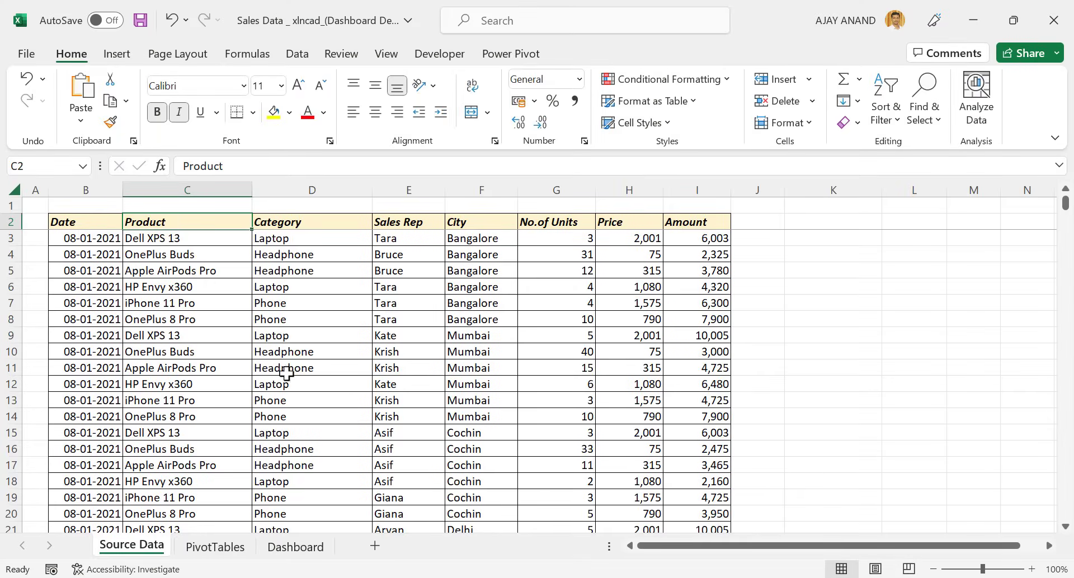
- Examine the sales records on the Source Data sheet down to the last row and return to the first record
scroll(190, 297, down, 9)
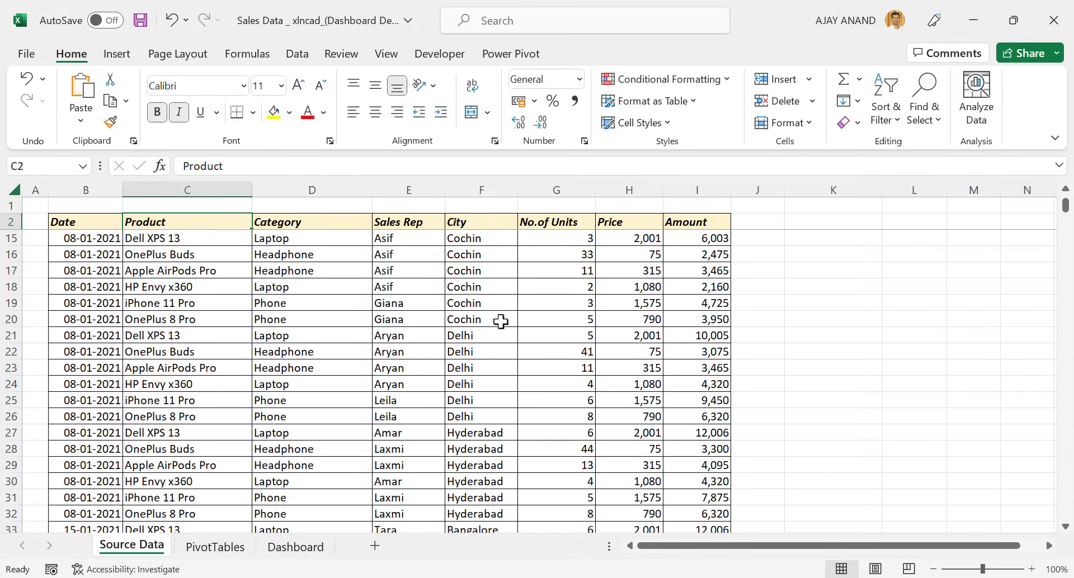
scroll(332, 433, down, 4)
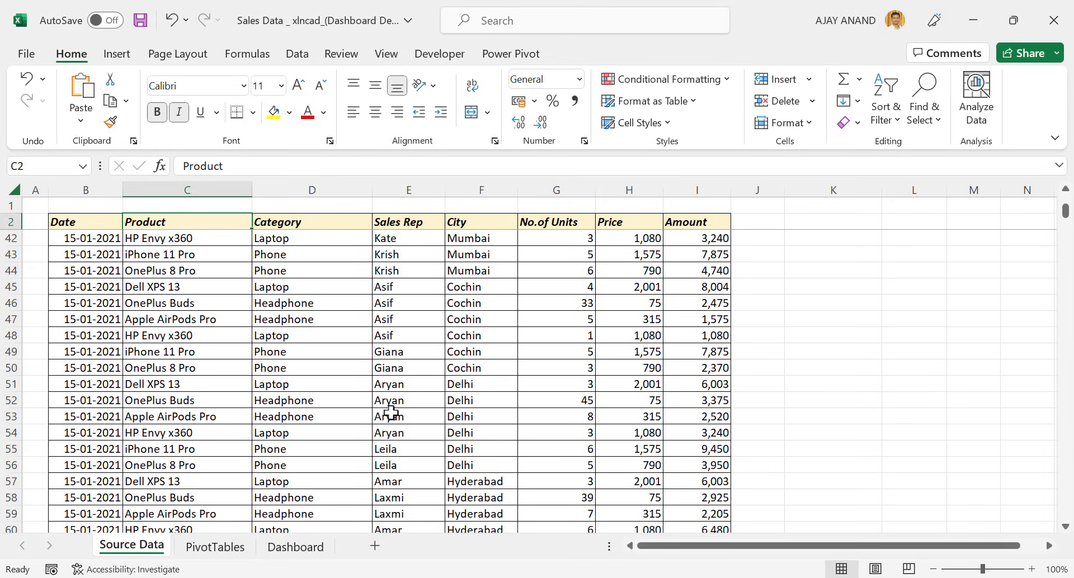
scroll(130, 389, up, 5)
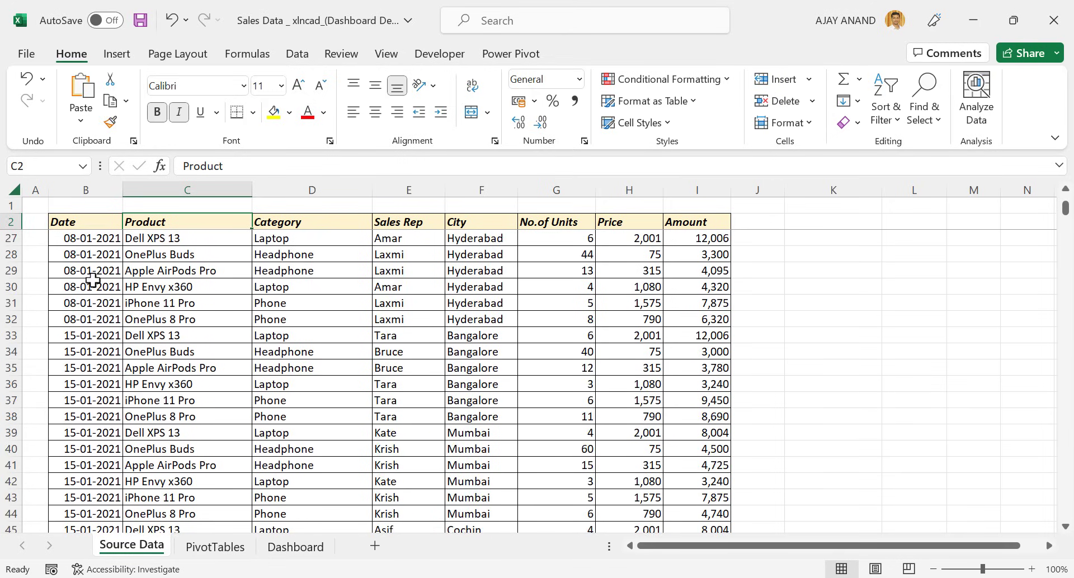
scroll(93, 280, down, 5)
click(86, 347)
key(ctrl+Down)
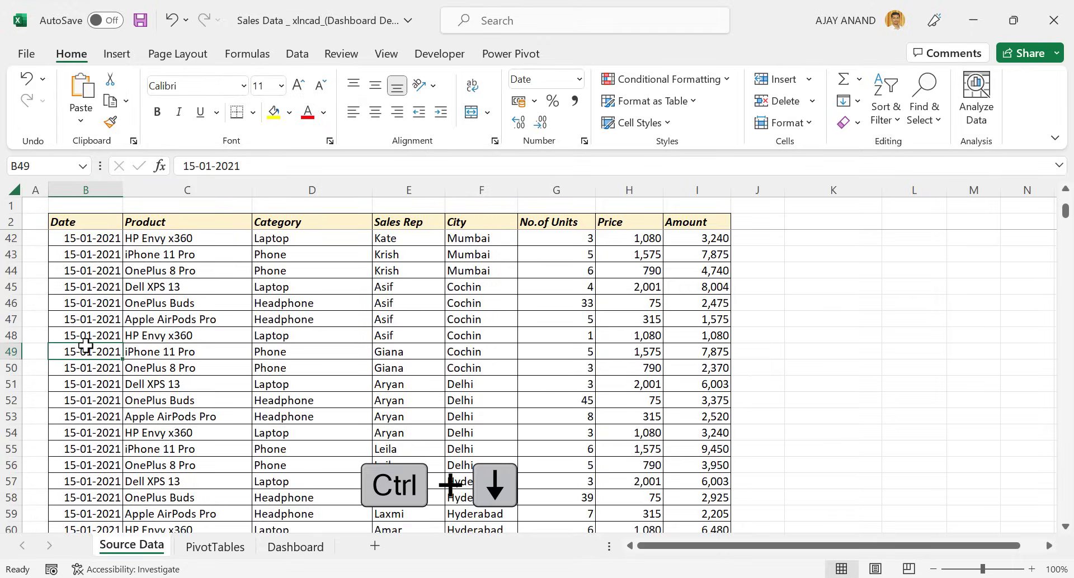
scroll(90, 343, down, 3)
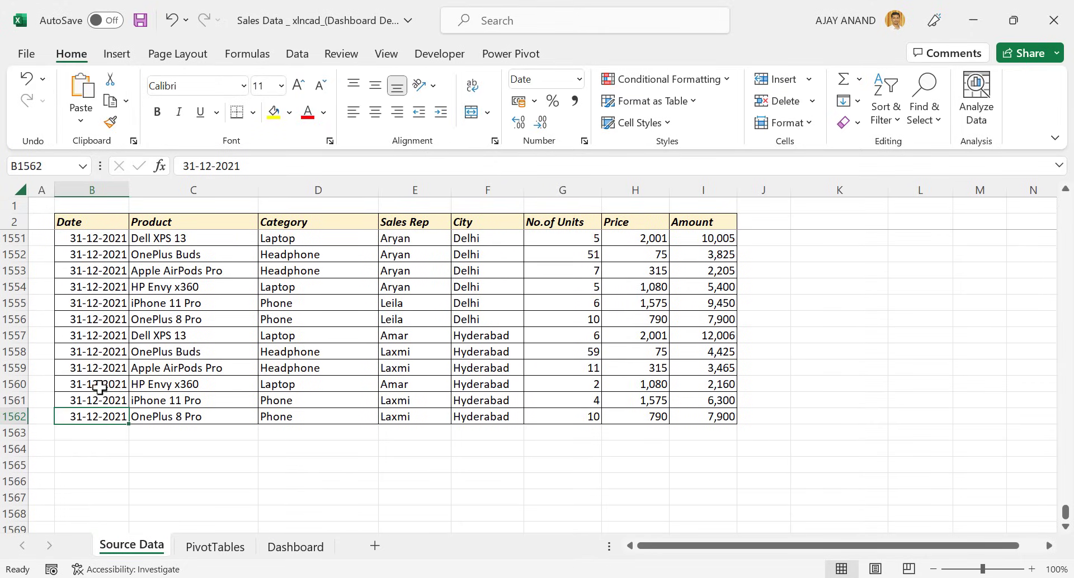
key(ctrl+Up)
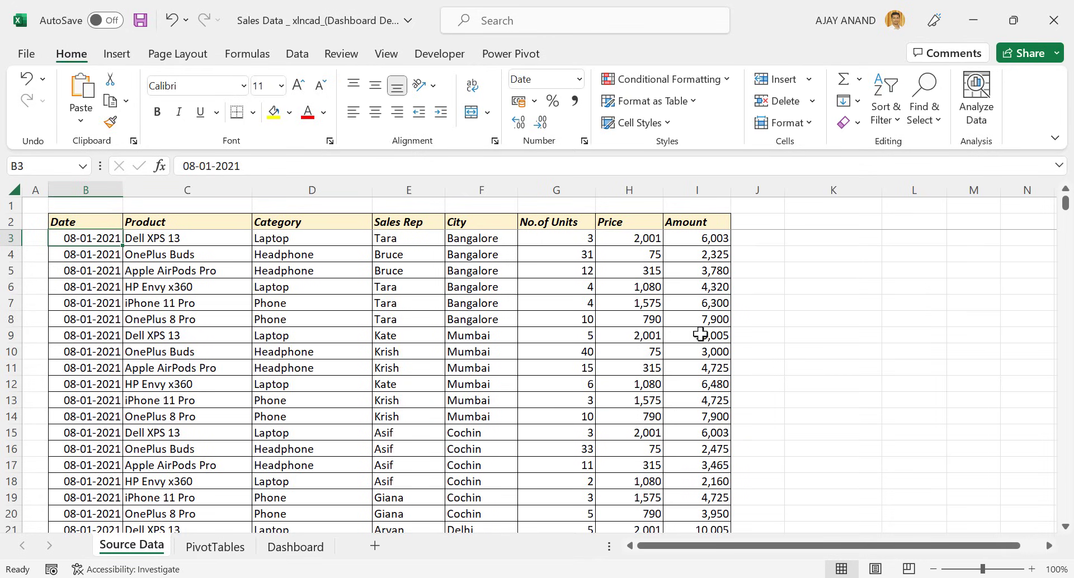
- Show the Dashboard sheet's charts for Mar, Jul and Sep, and clear the month filter
click(297, 548)
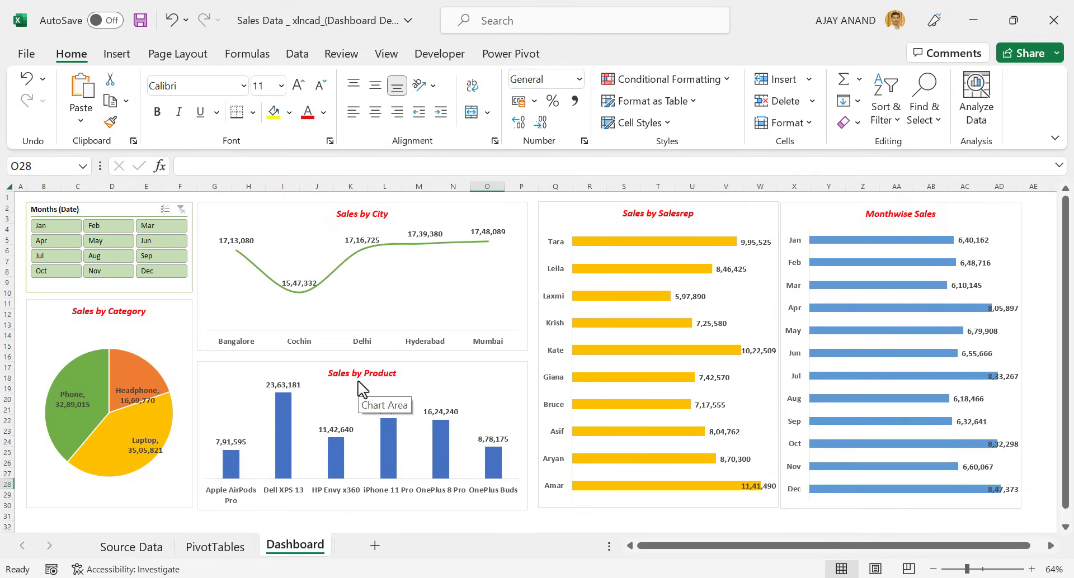
click(57, 257)
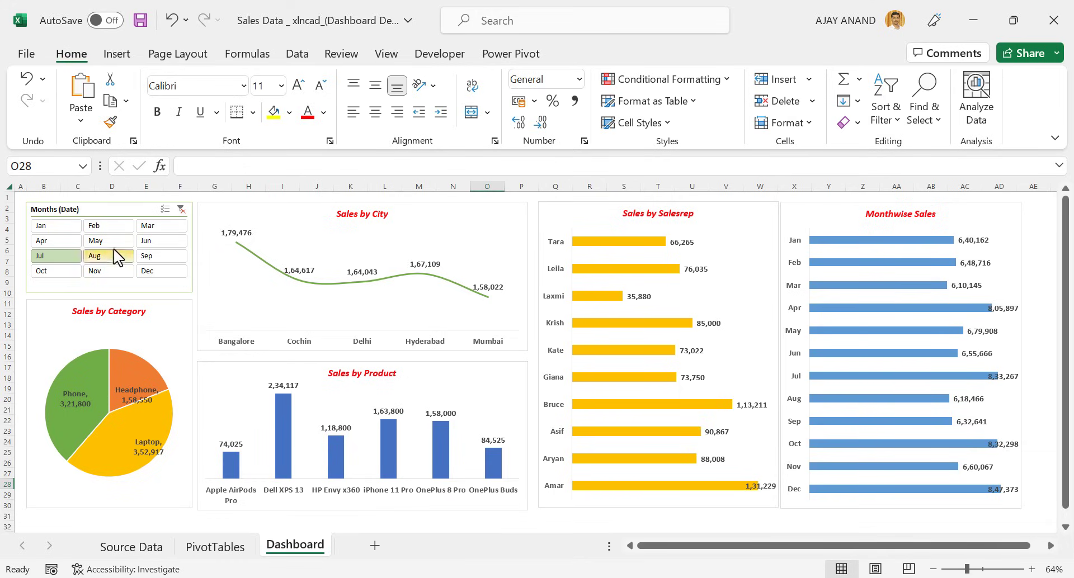
key(ctrl)
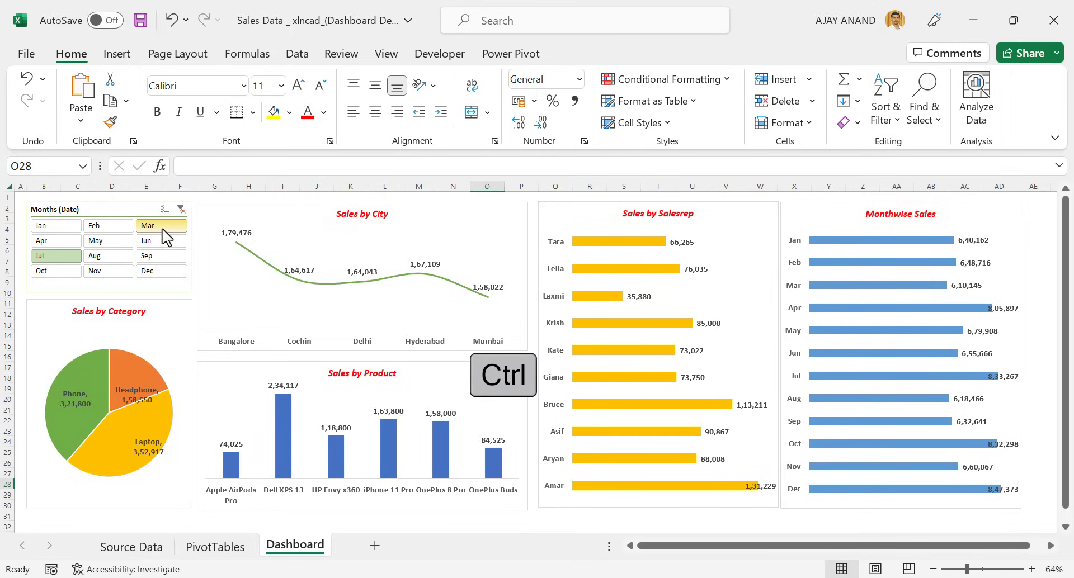
ctrl+click(156, 258)
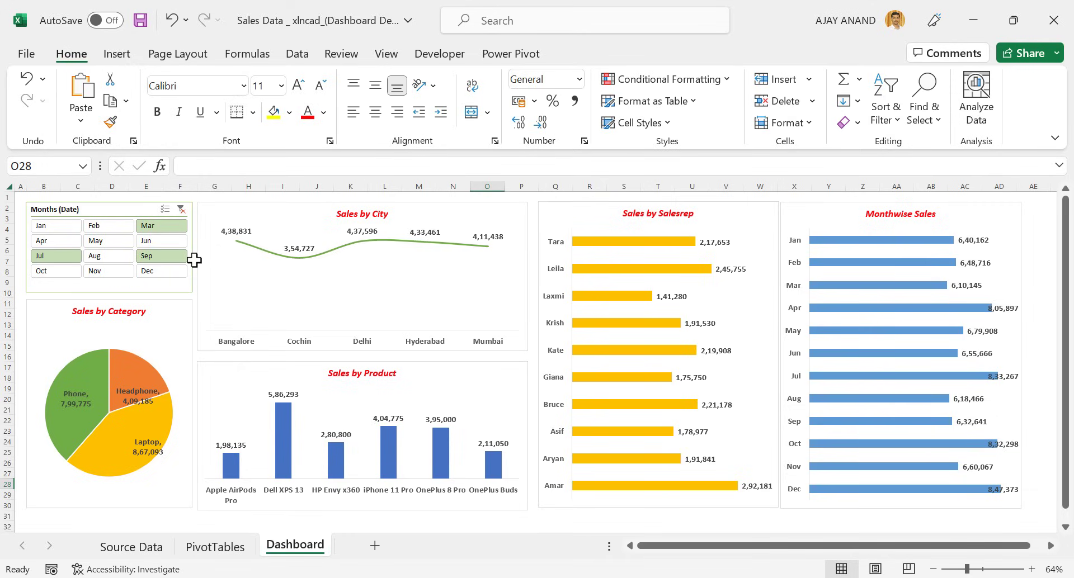
click(181, 209)
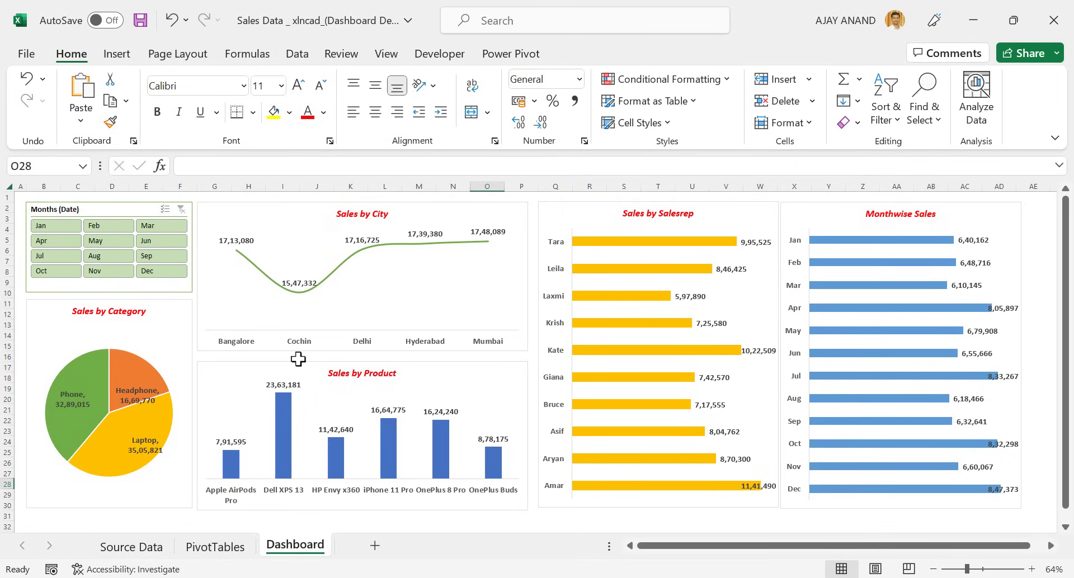
- Filter the Dashboard sheet's charts to Feb, May, Aug and Nov together
click(99, 226)
ctrl+click(104, 241)
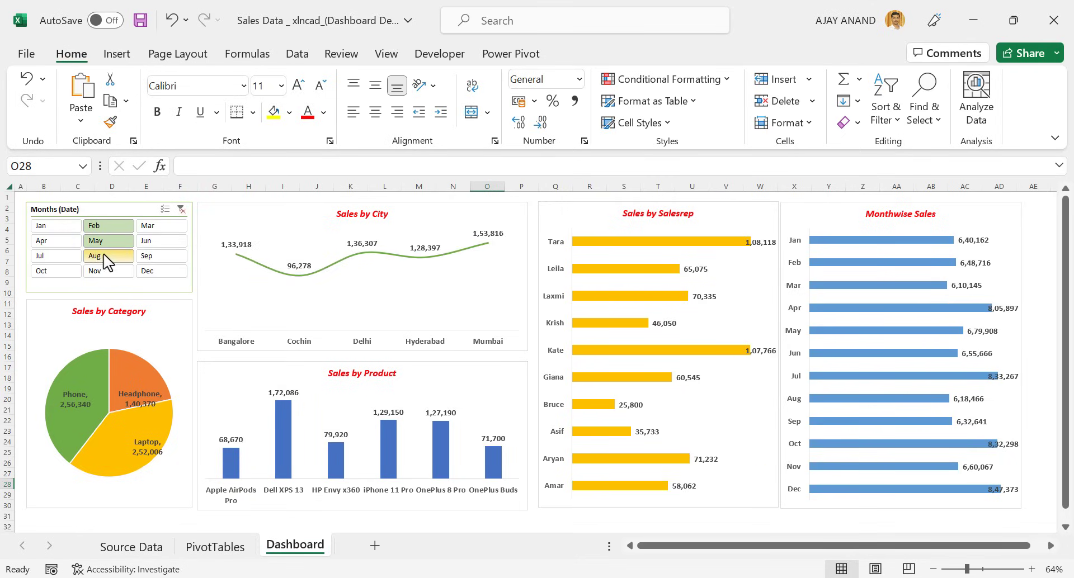
ctrl+click(107, 256)
ctrl+click(107, 270)
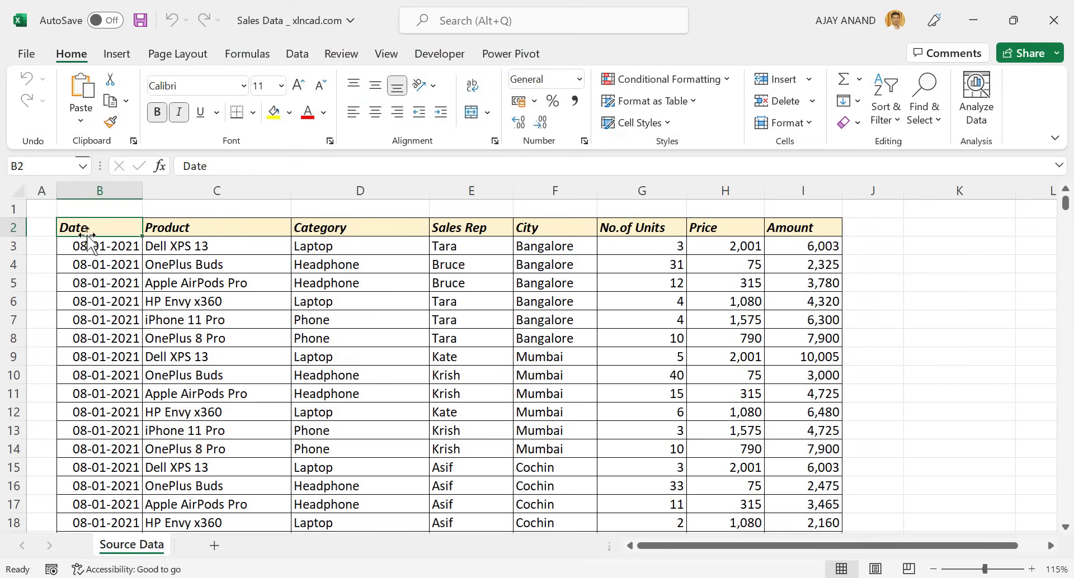
- Examine the Date column in the Sales Data _ xlncad.com workbook from the first record to the last
scroll(113, 376, down, 3)
scroll(113, 376, down, 7)
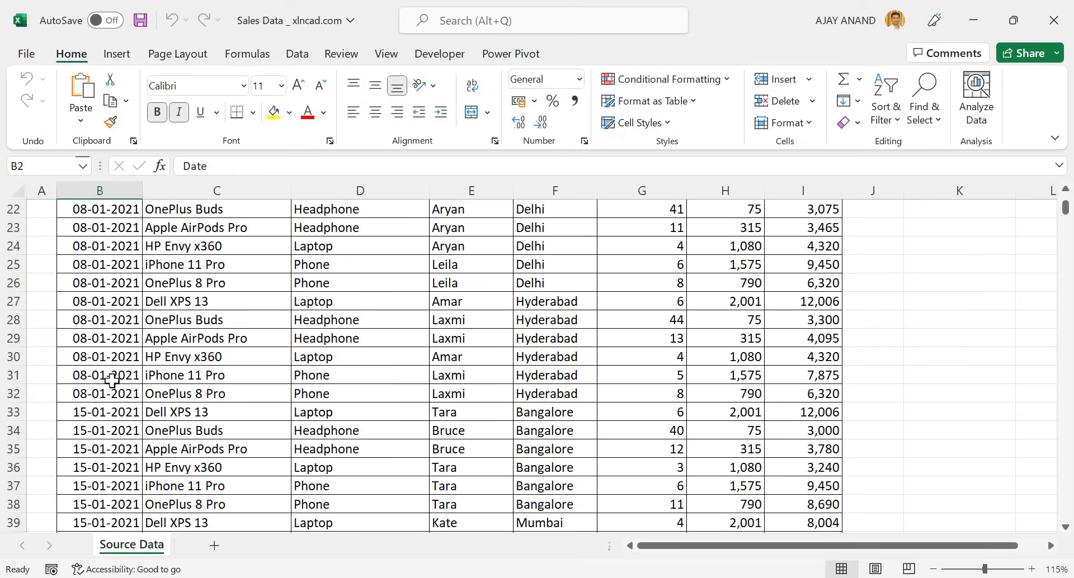
scroll(113, 446, up, 10)
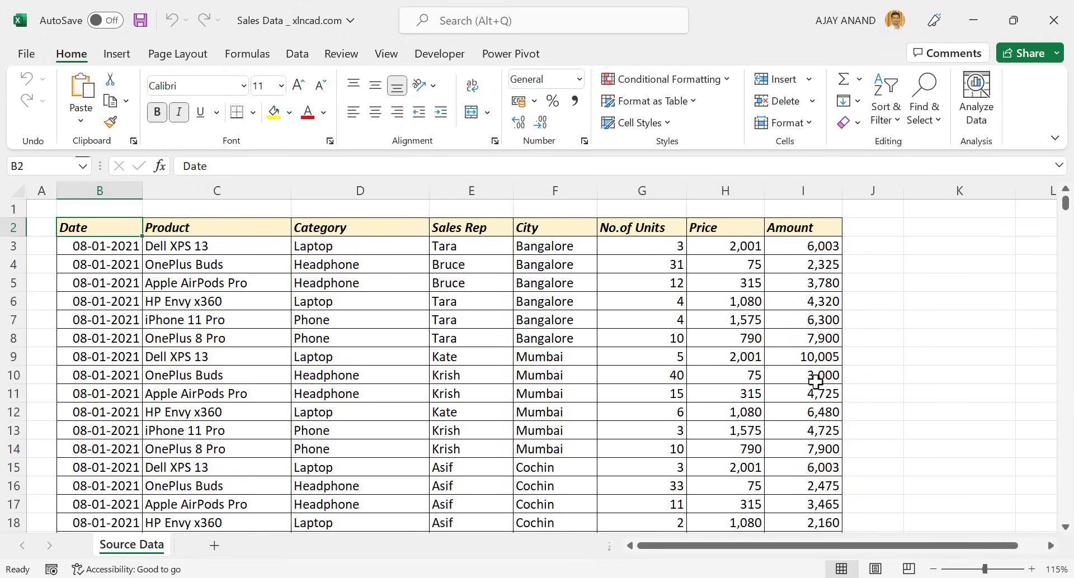
key(Down)
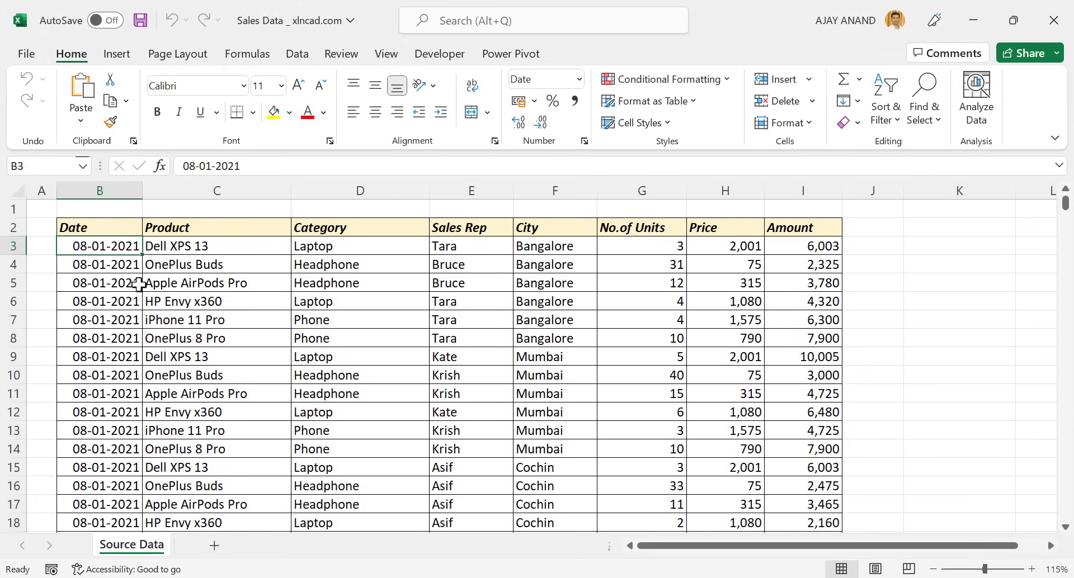
key(ctrl+shift+Down)
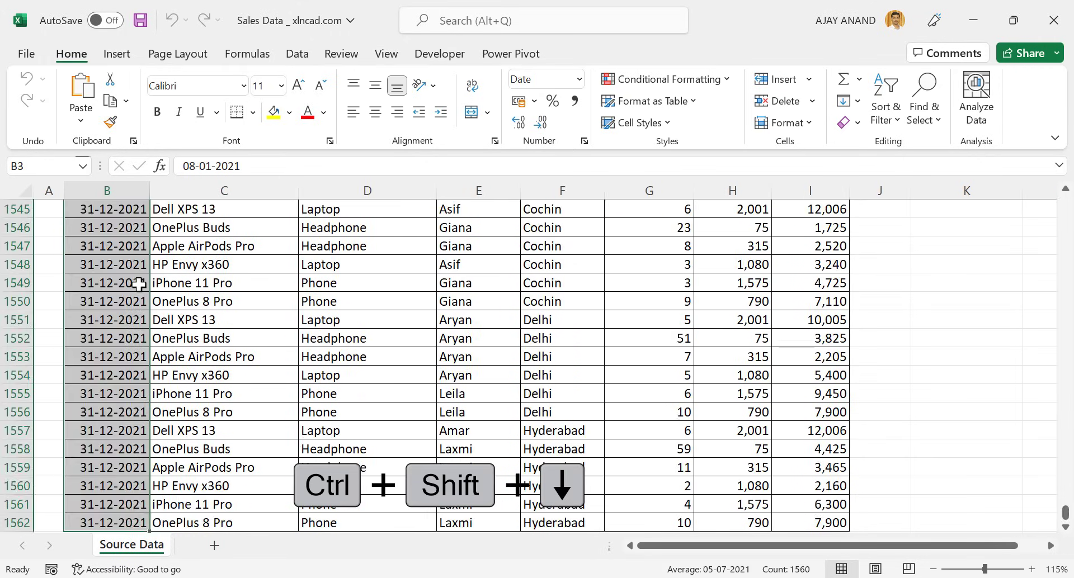
scroll(138, 284, down, 3)
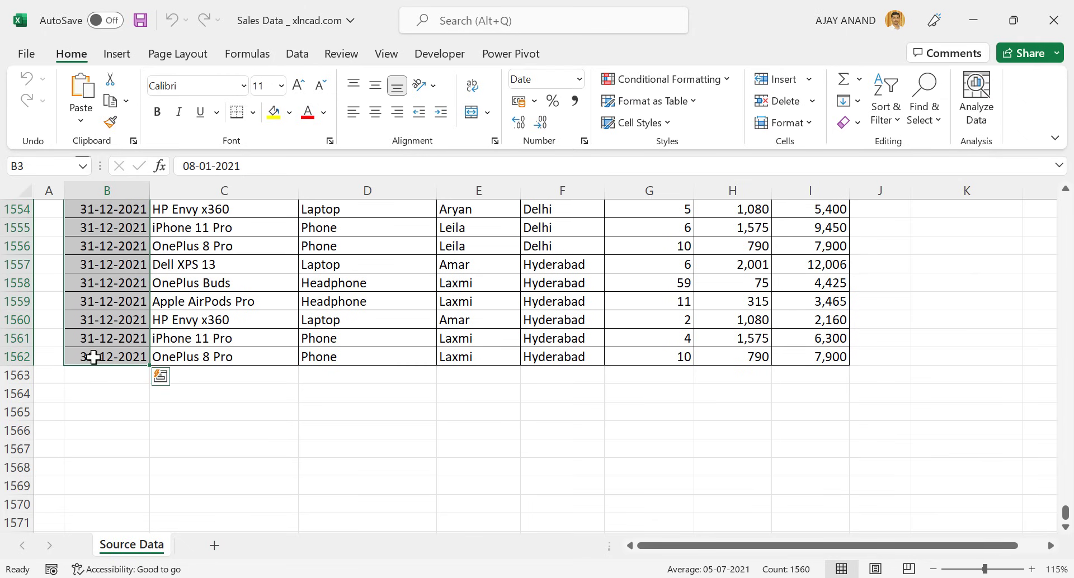
key(ctrl+Up)
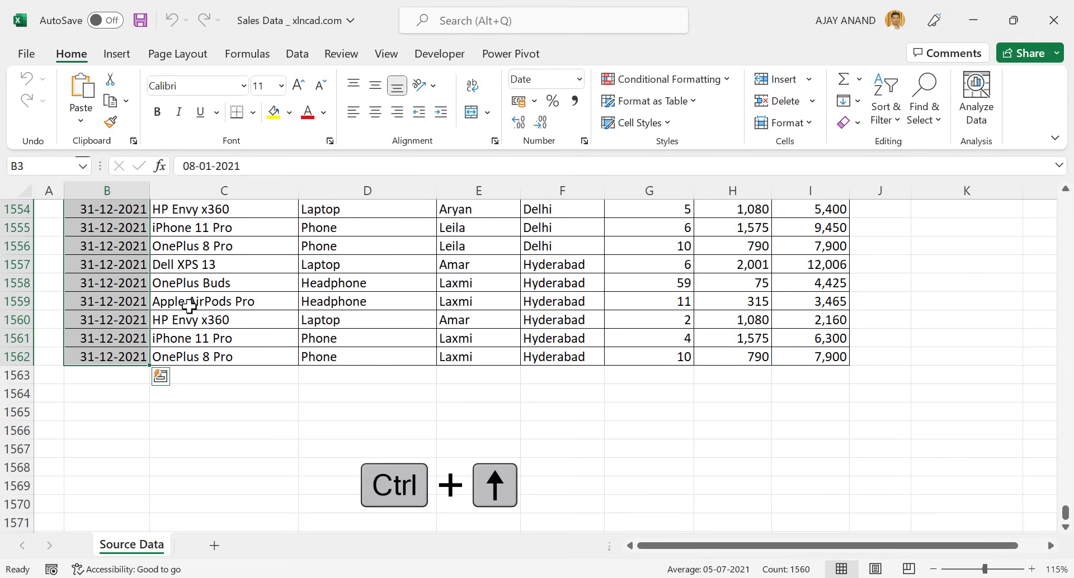
scroll(189, 306, up, 1)
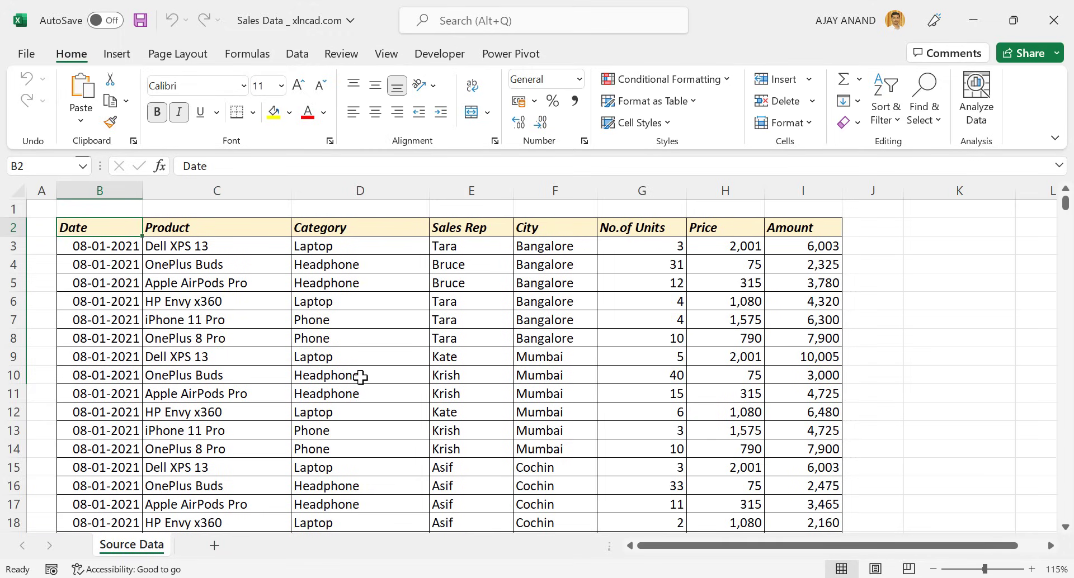
- Create a PivotTable on a new worksheet from the Source Data range B2:I1562
click(287, 341)
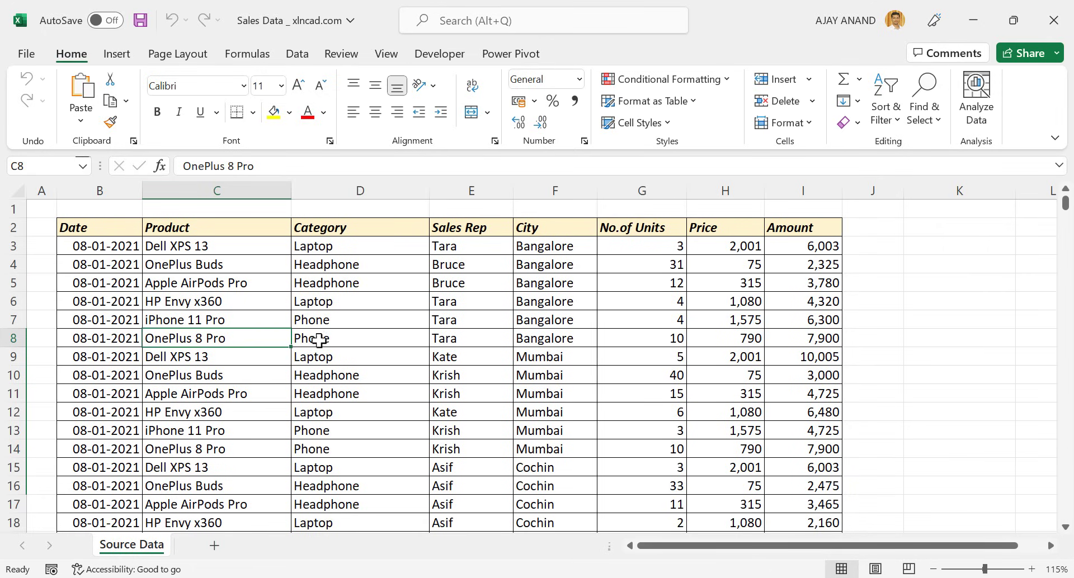
click(118, 55)
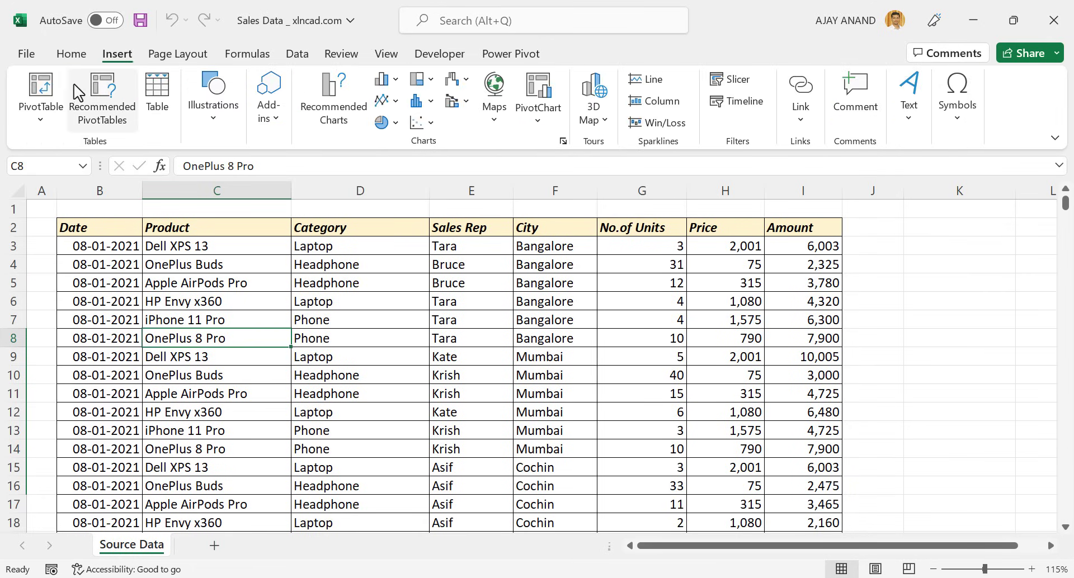
click(49, 94)
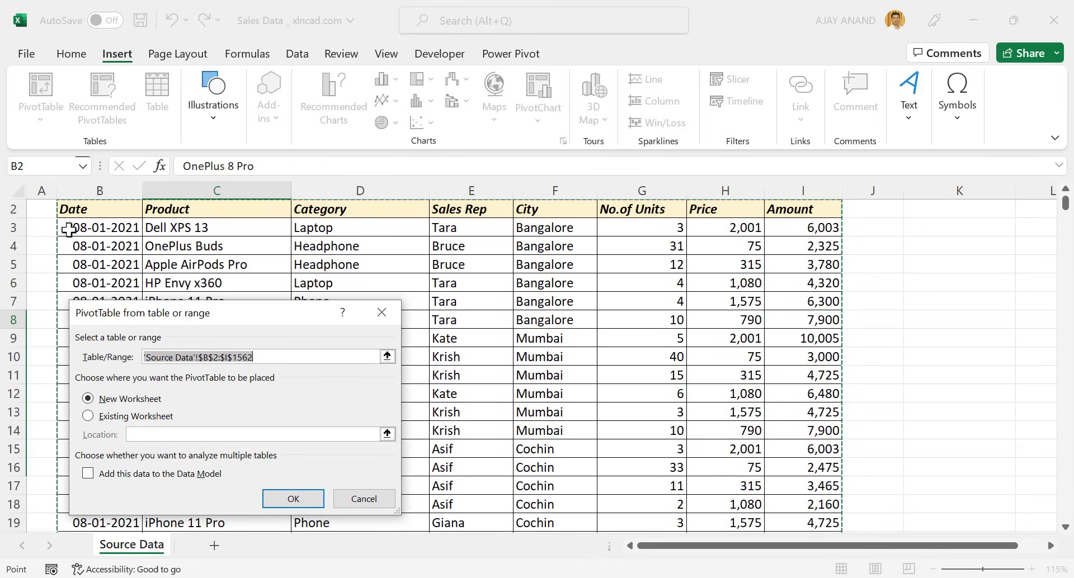
scroll(800, 336, down, 10)
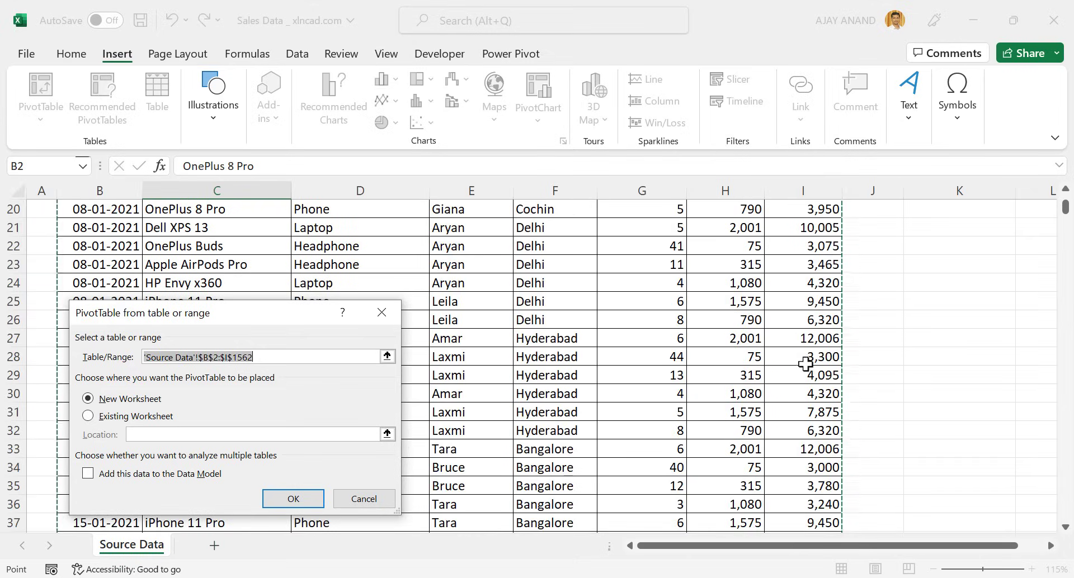
scroll(794, 408, down, 8)
scroll(622, 448, up, 10)
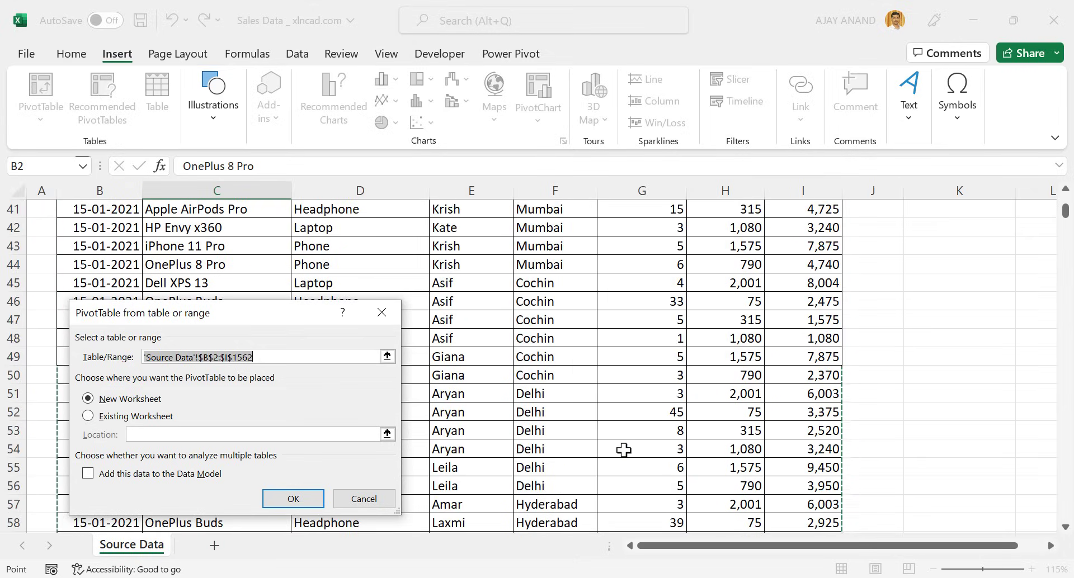
scroll(623, 438, up, 8)
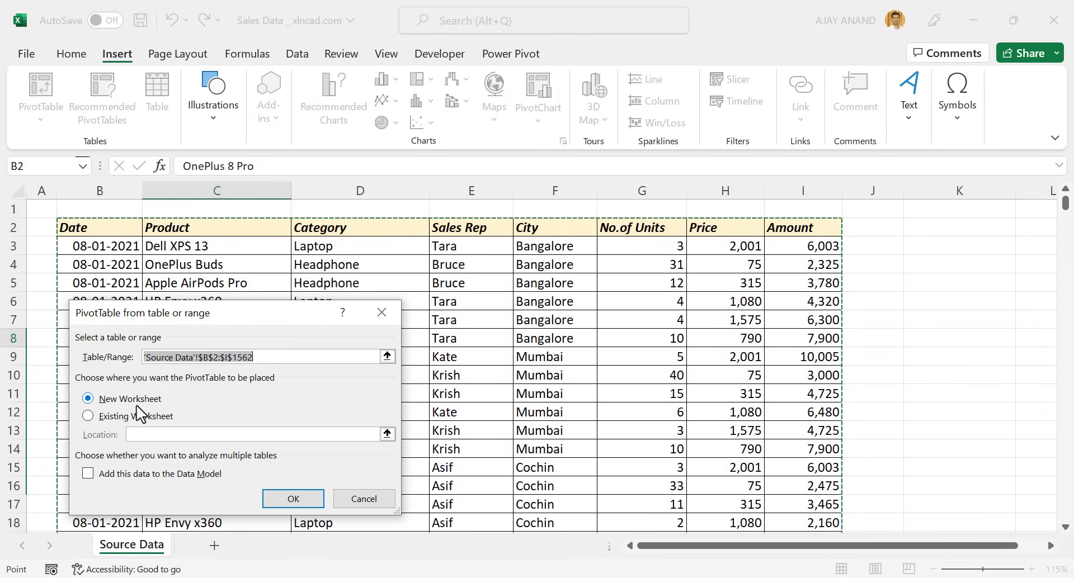
click(311, 499)
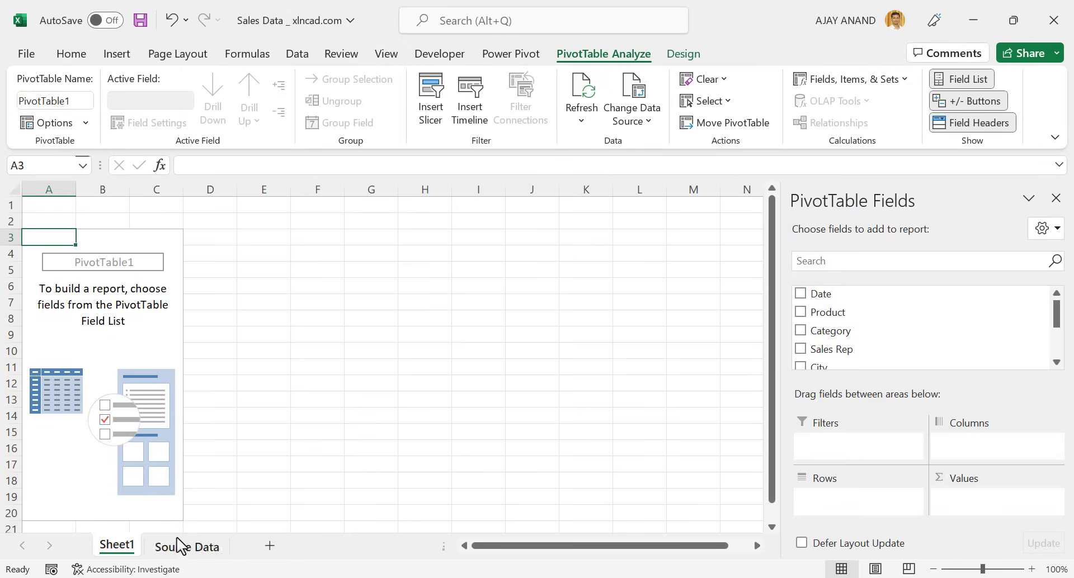
- Build the PivotTable on Sheet1 with City as rows and the sum of Amount as values
click(186, 547)
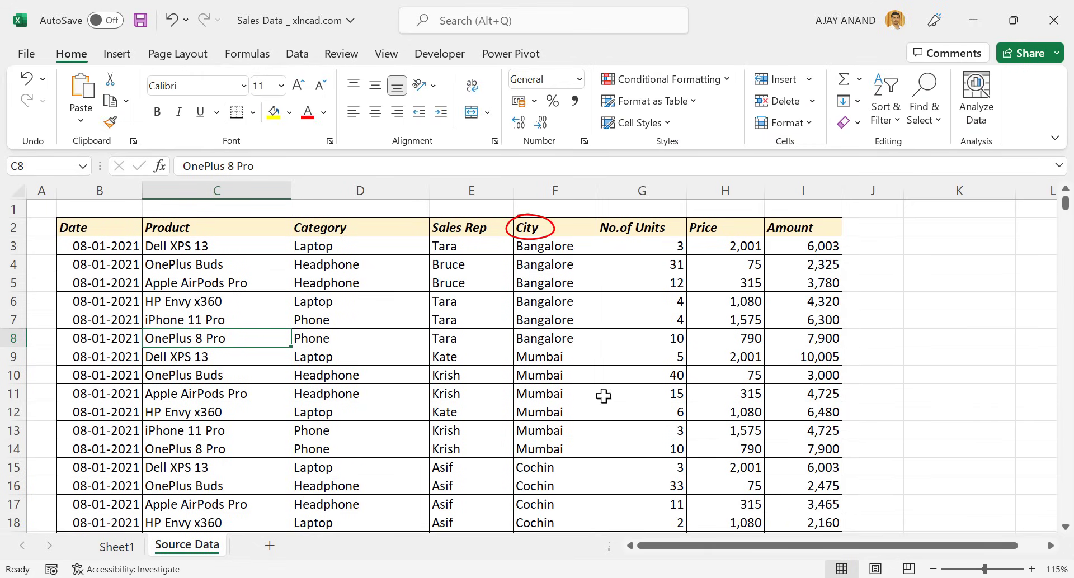
click(117, 545)
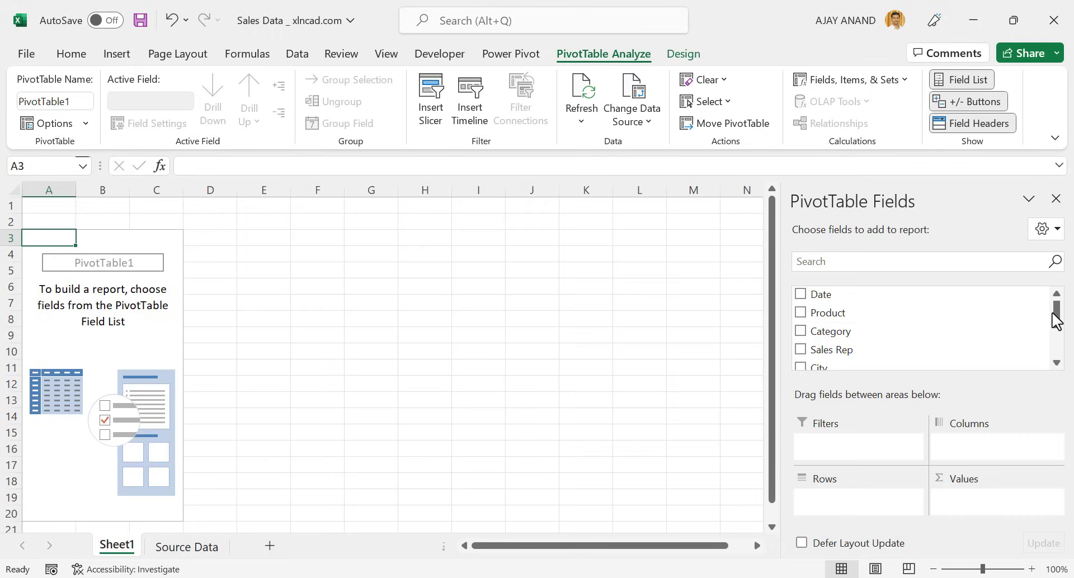
drag(1055, 307, 1055, 335)
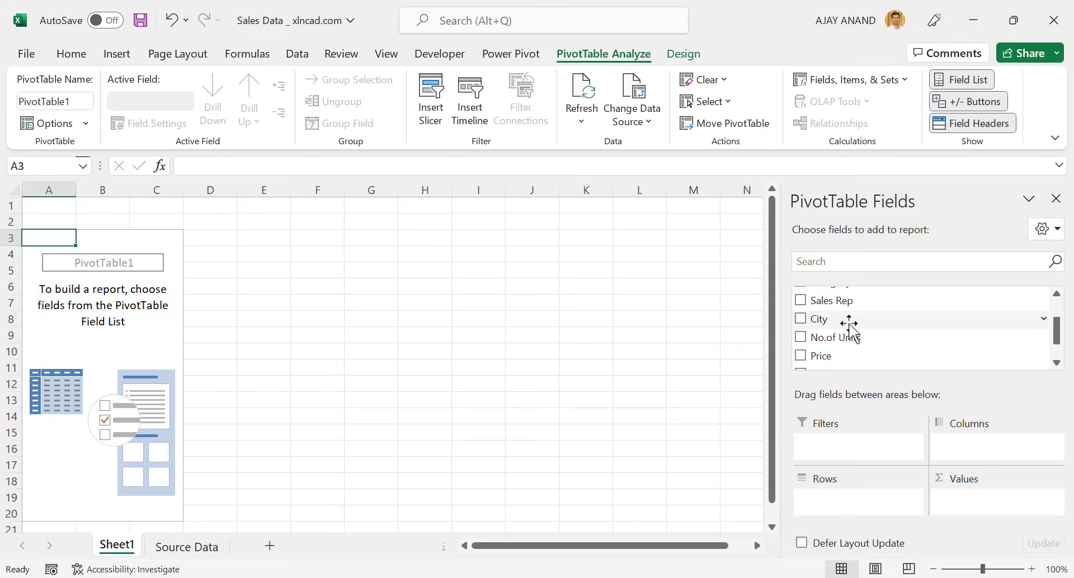
drag(851, 321, 825, 499)
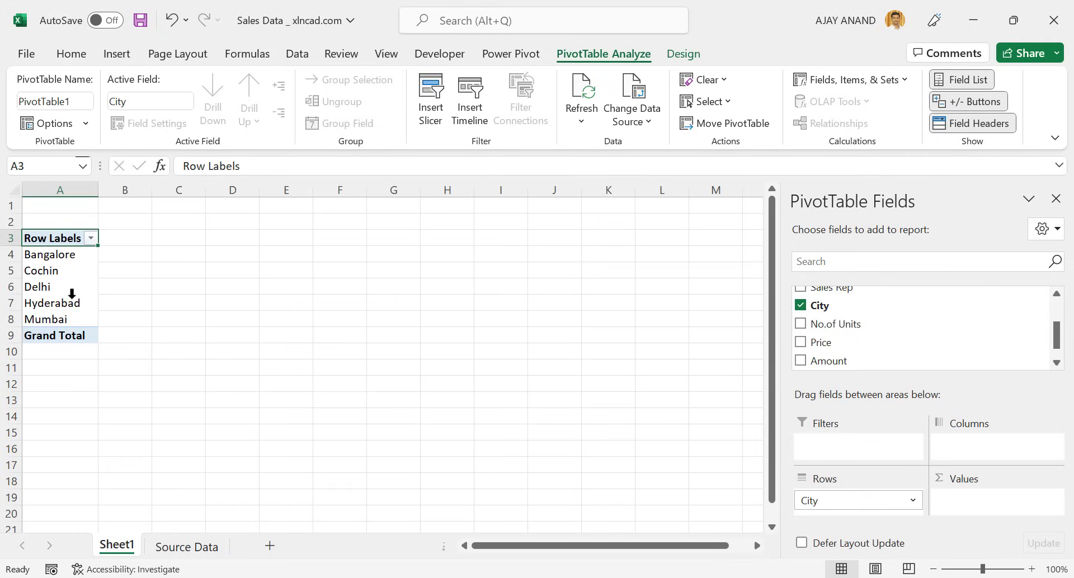
click(1032, 569)
click(1032, 569)
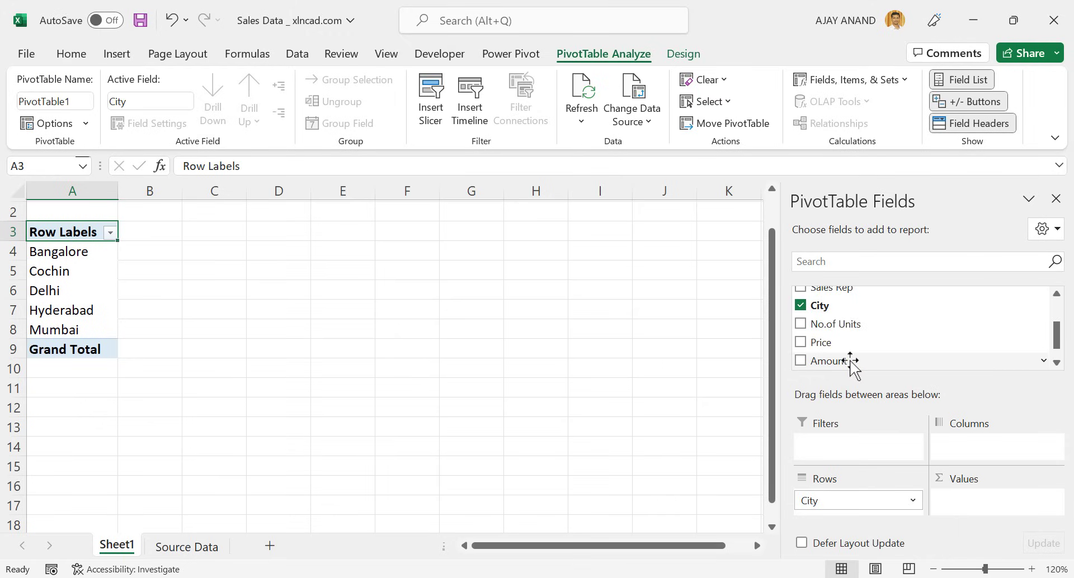
drag(850, 361, 957, 500)
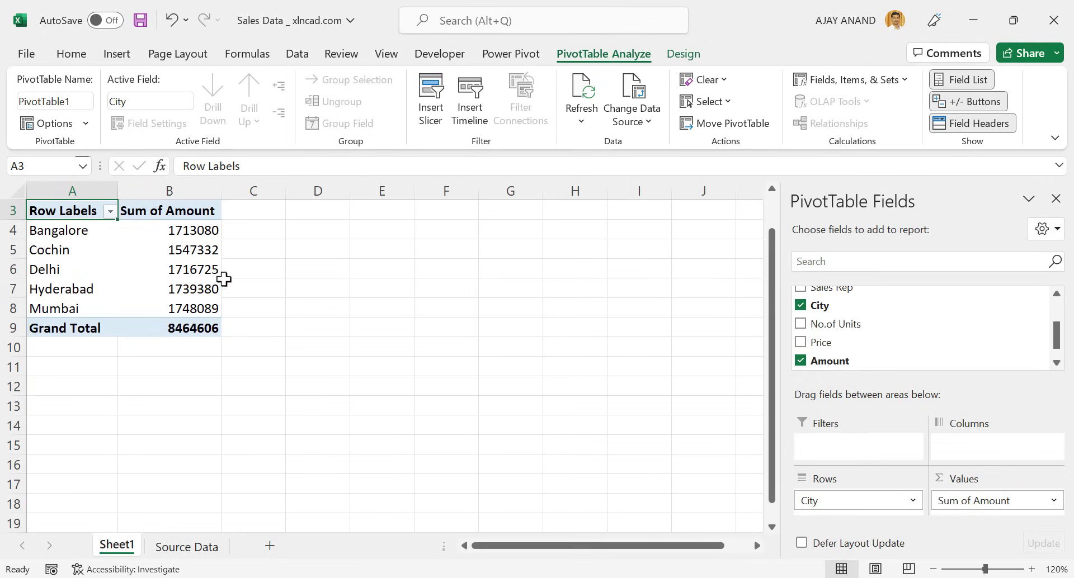
scroll(108, 263, up, 1)
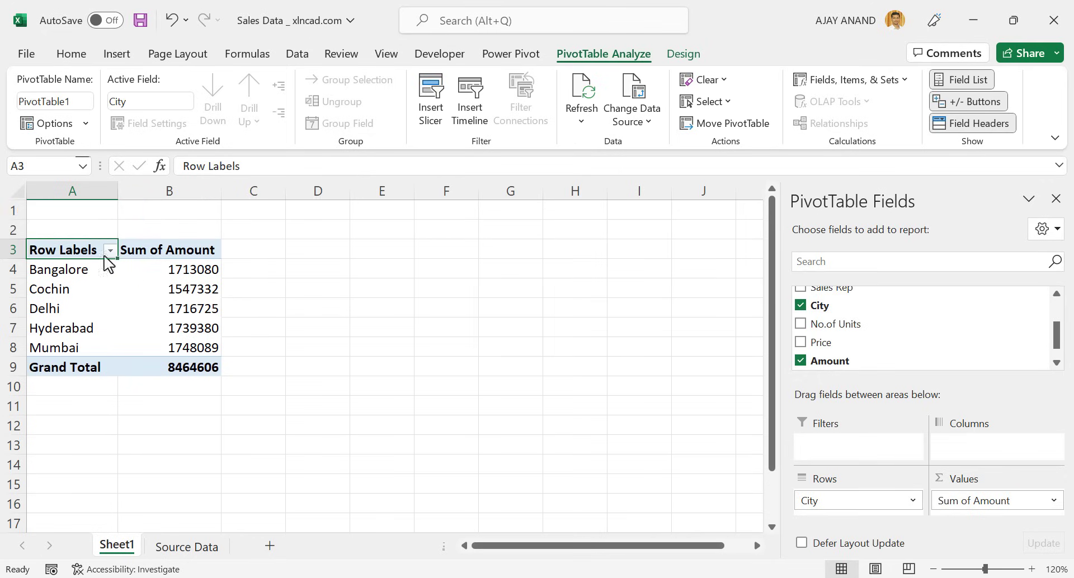
- Format the Sum of Amount values as Number with a thousands separator and 0 decimal places
right_click(204, 307)
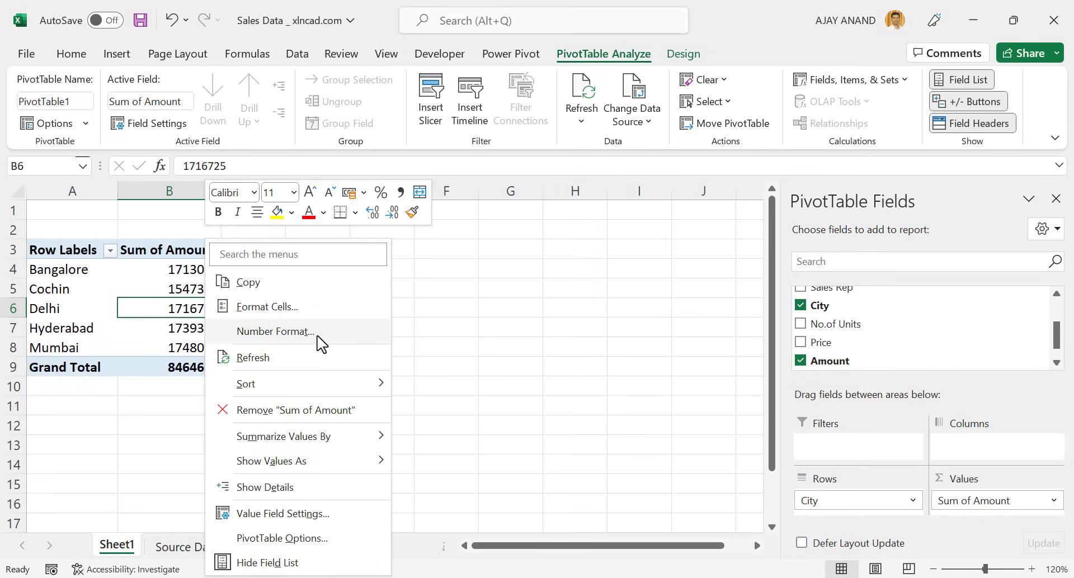
click(322, 335)
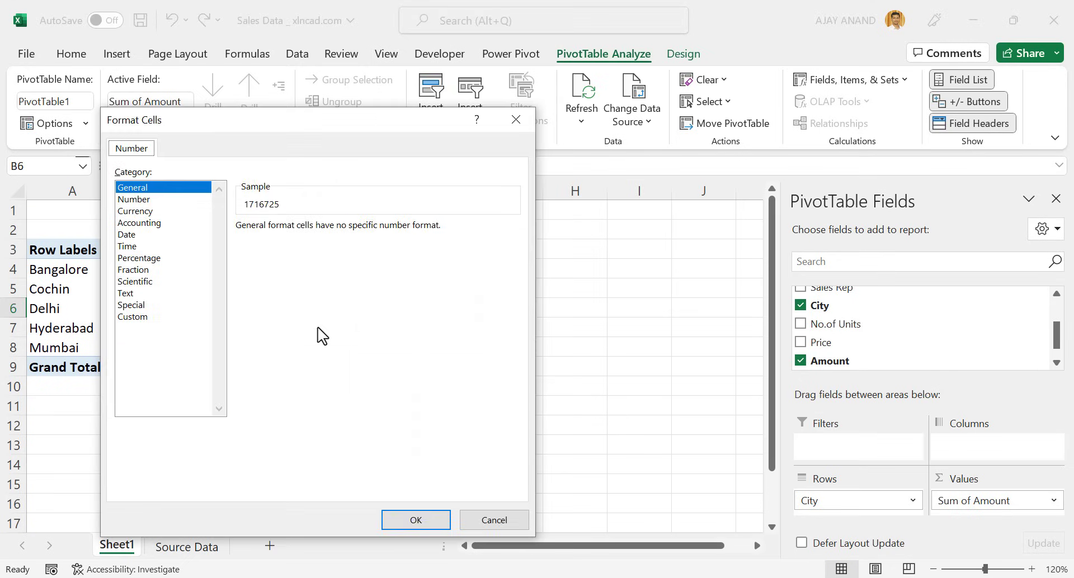
drag(228, 129, 375, 126)
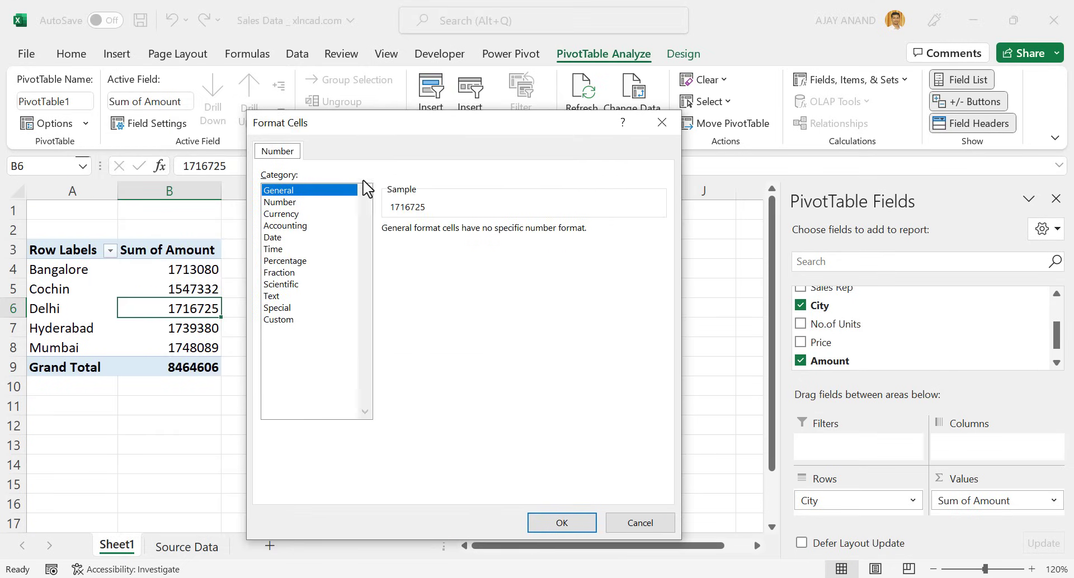
click(313, 203)
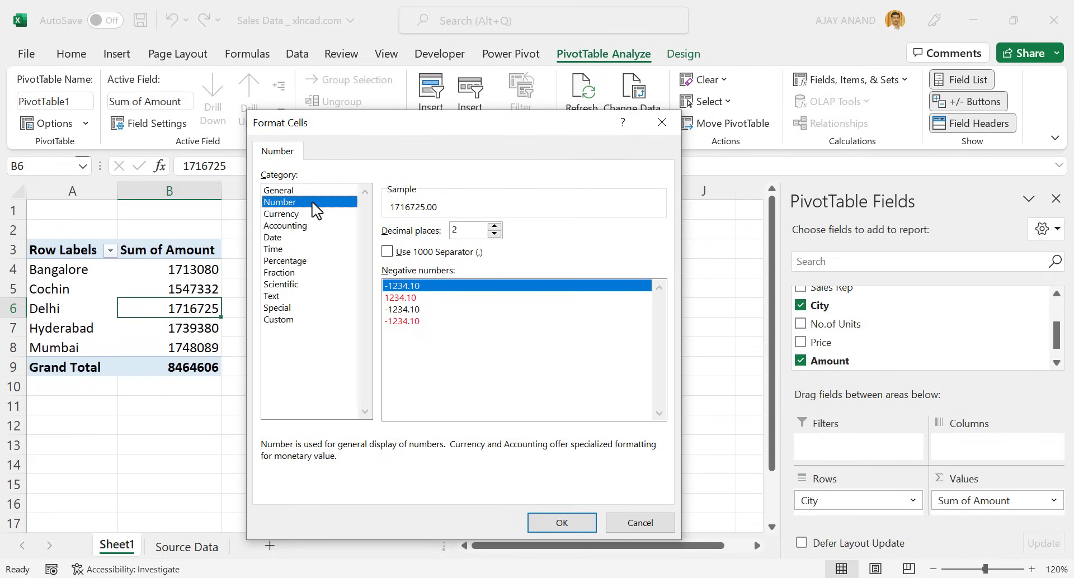
click(387, 252)
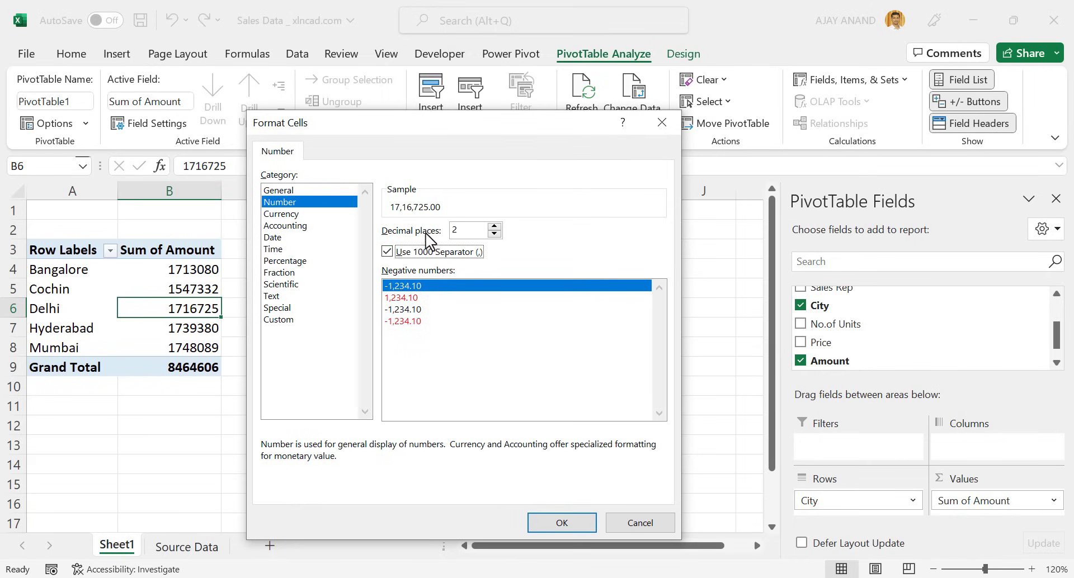
click(494, 233)
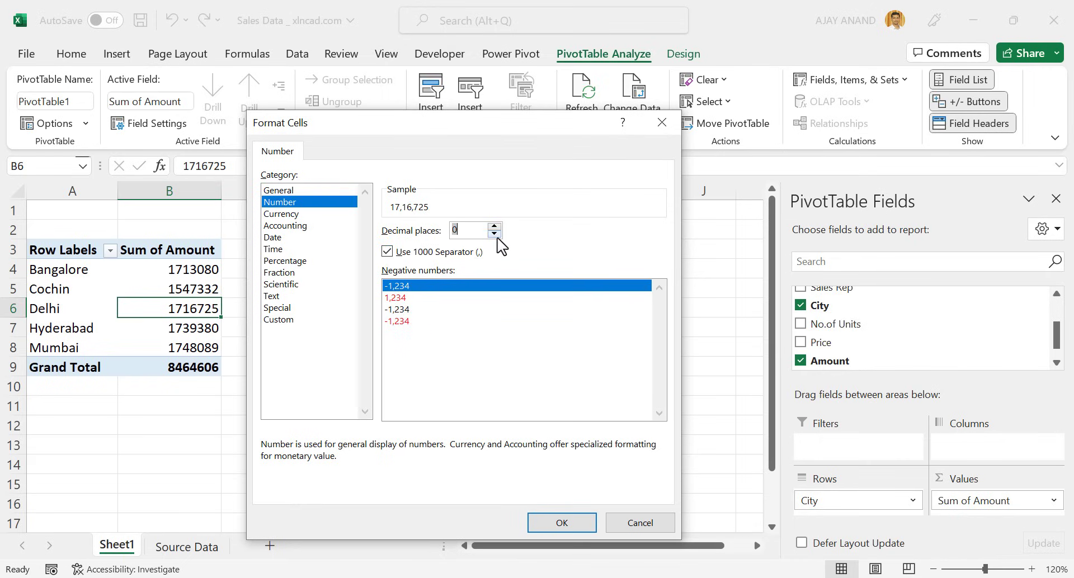
click(562, 523)
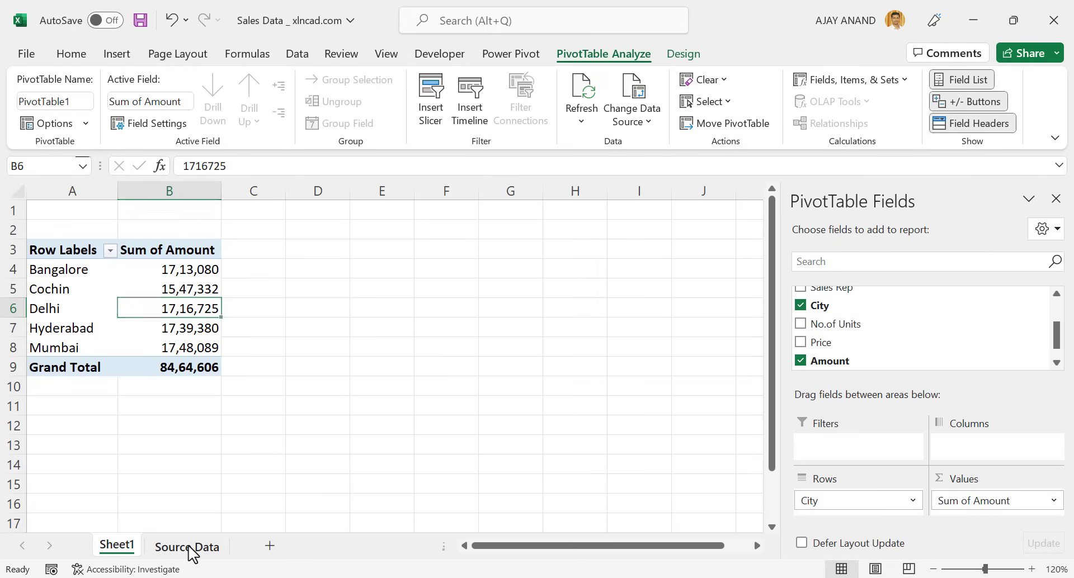
- Duplicate the city PivotTable at cell D3 on Sheet1 and widen the copy's columns to fit its contents
click(215, 547)
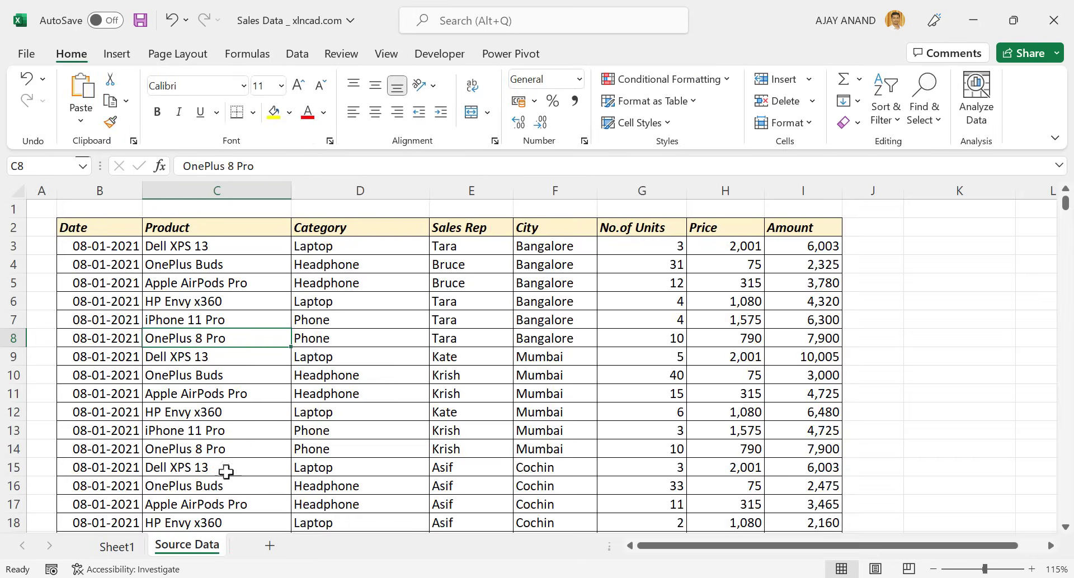
click(117, 546)
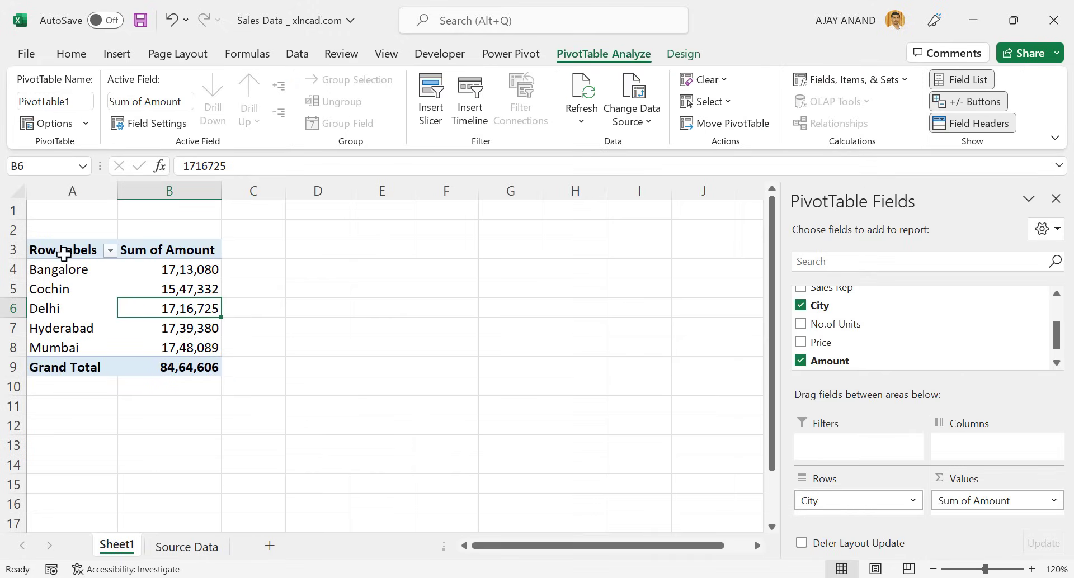
drag(65, 250, 185, 367)
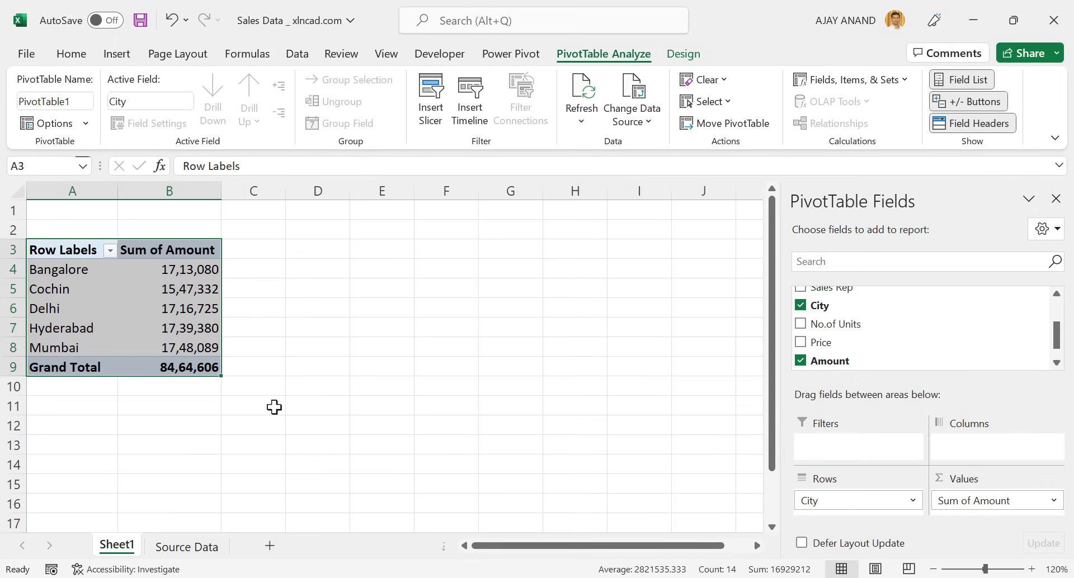
key(ctrl+c)
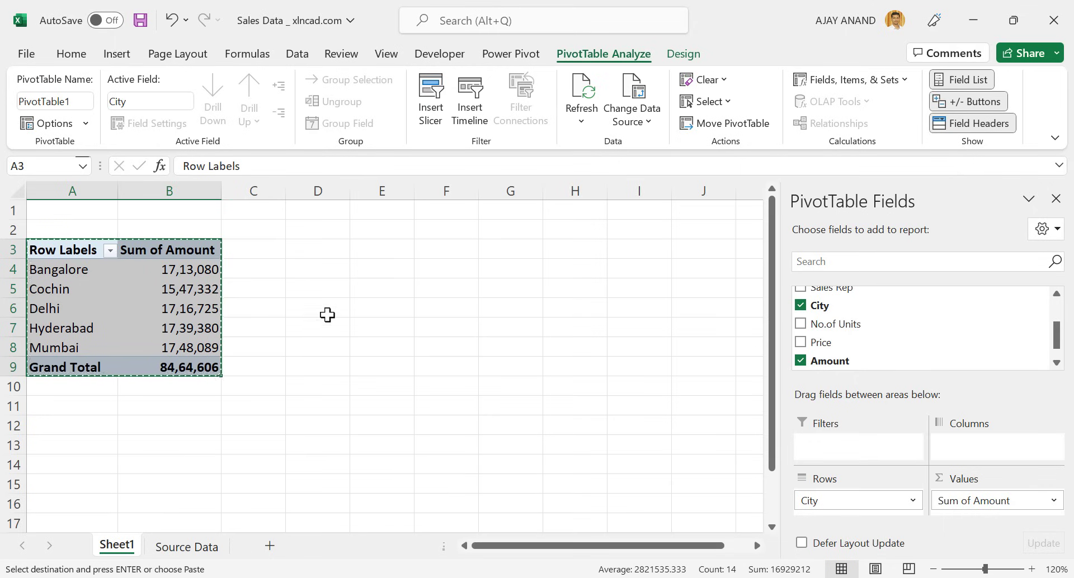
click(332, 252)
key(ctrl+v)
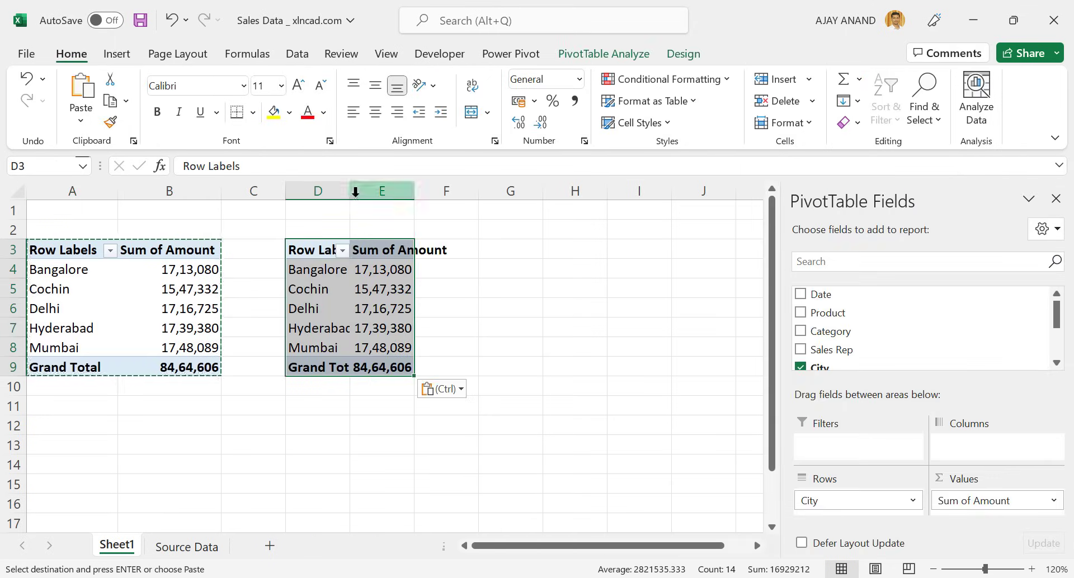
drag(349, 190, 488, 191)
click(560, 342)
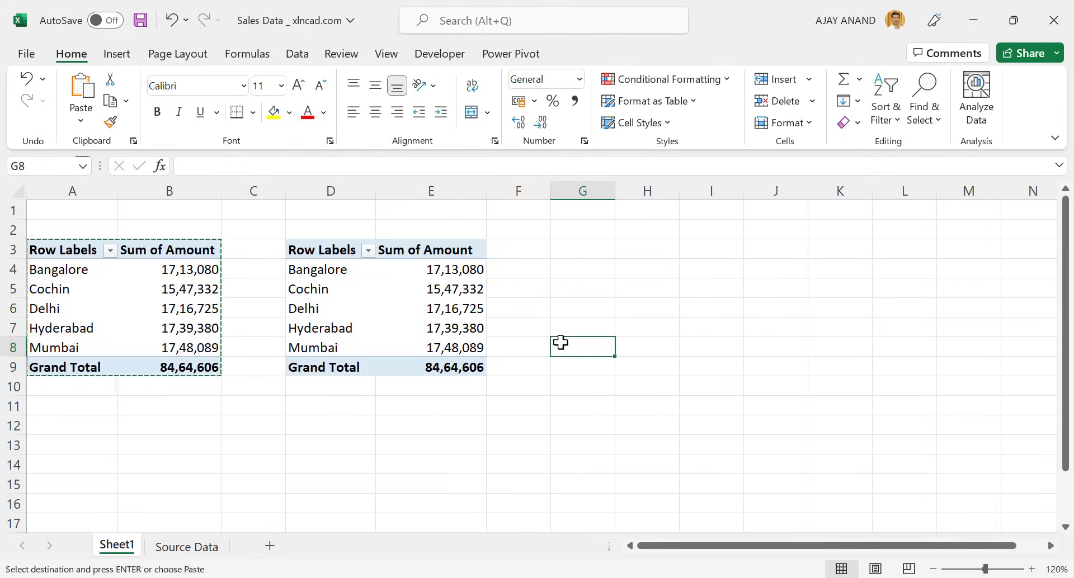
- Replace City with Product as the row field of the PivotTable at D3
click(349, 299)
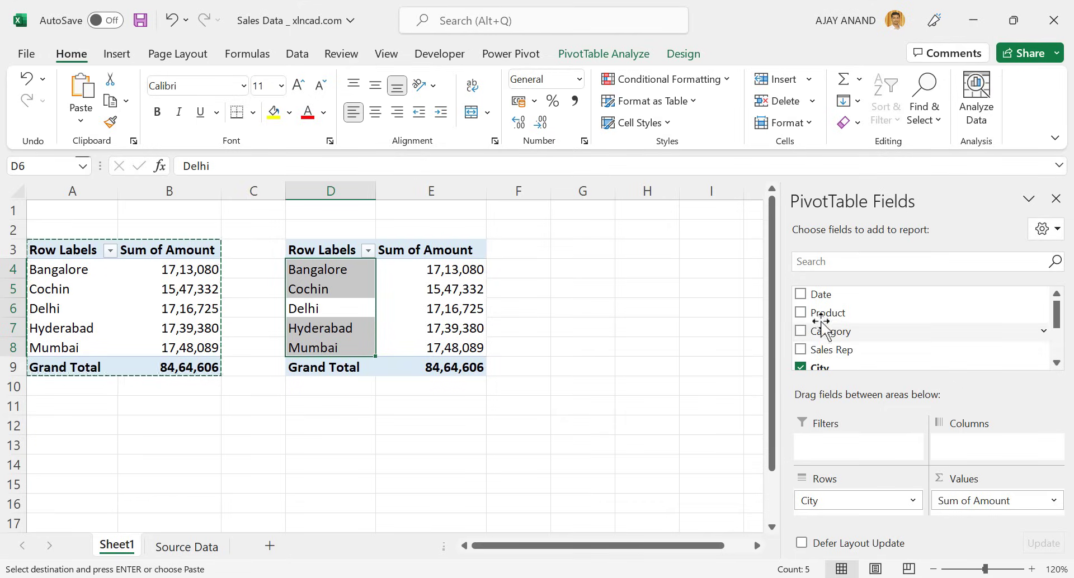
scroll(845, 344, down, 2)
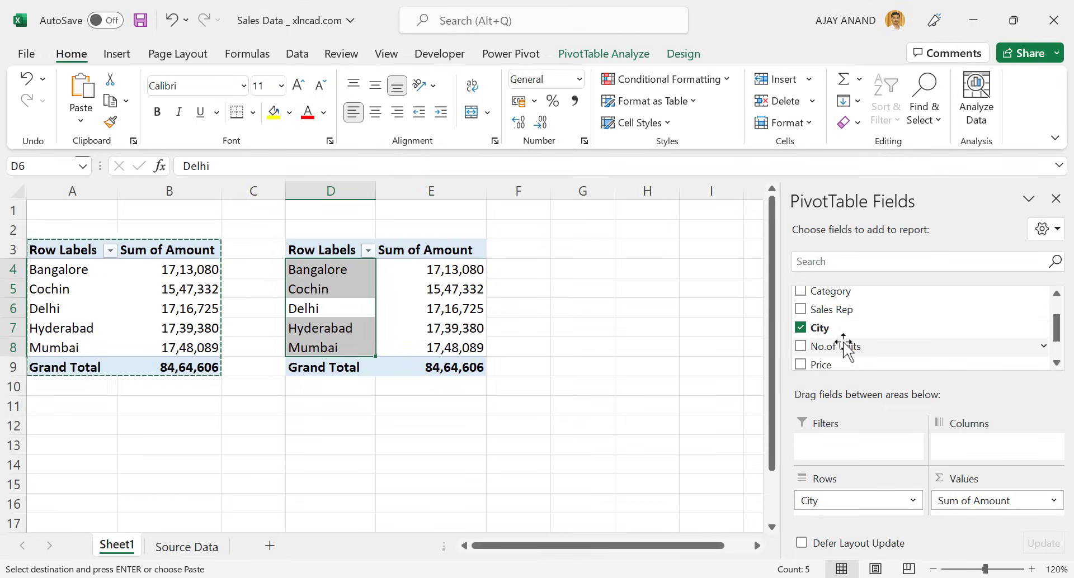
click(801, 329)
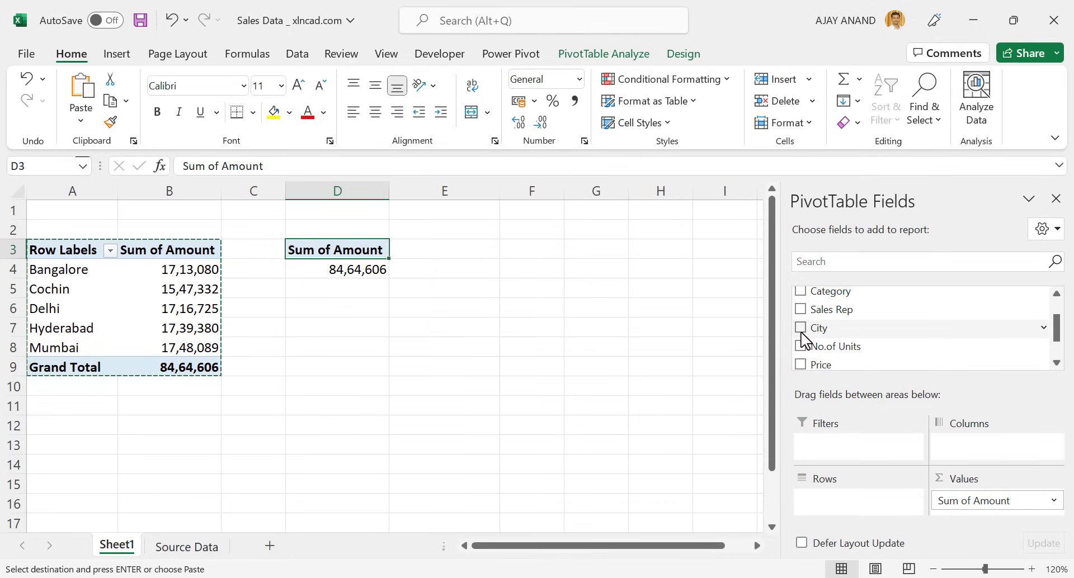
scroll(814, 332, up, 2)
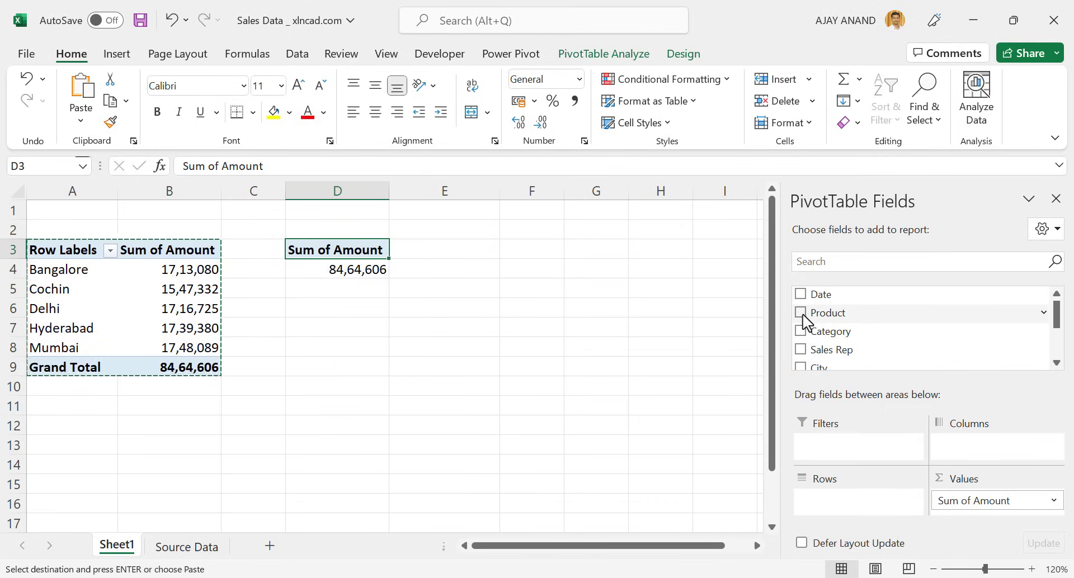
click(800, 313)
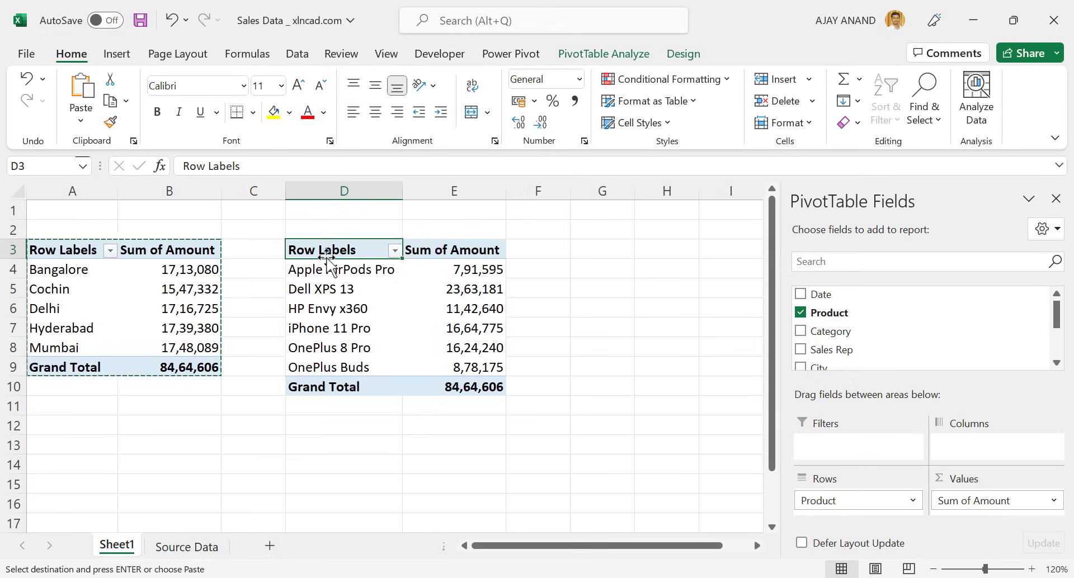
- Duplicate the product PivotTable at cell G3 on Sheet1
drag(327, 257, 476, 385)
key(ctrl+c)
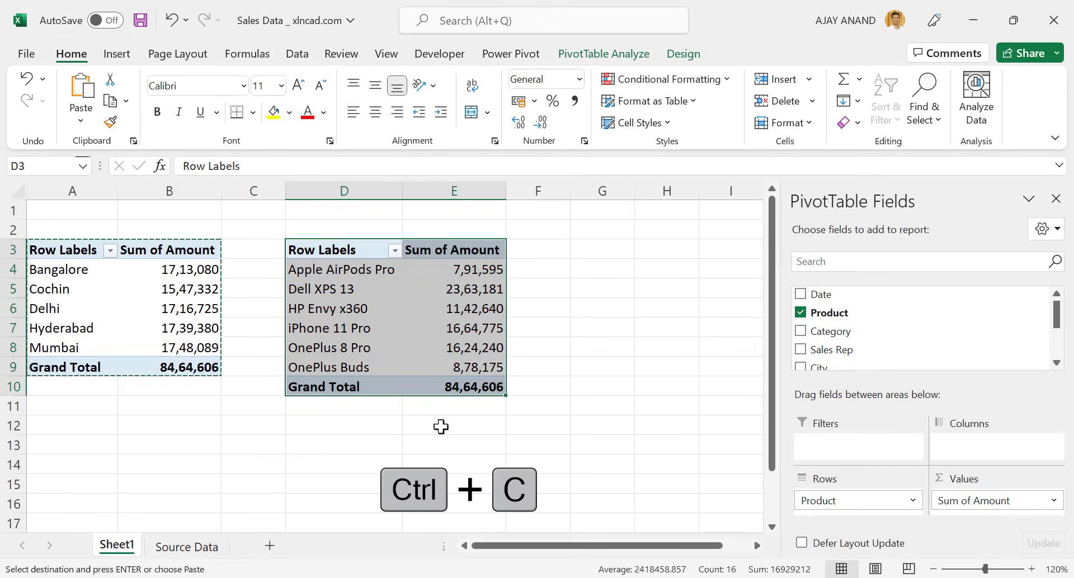
click(596, 254)
key(ctrl+v)
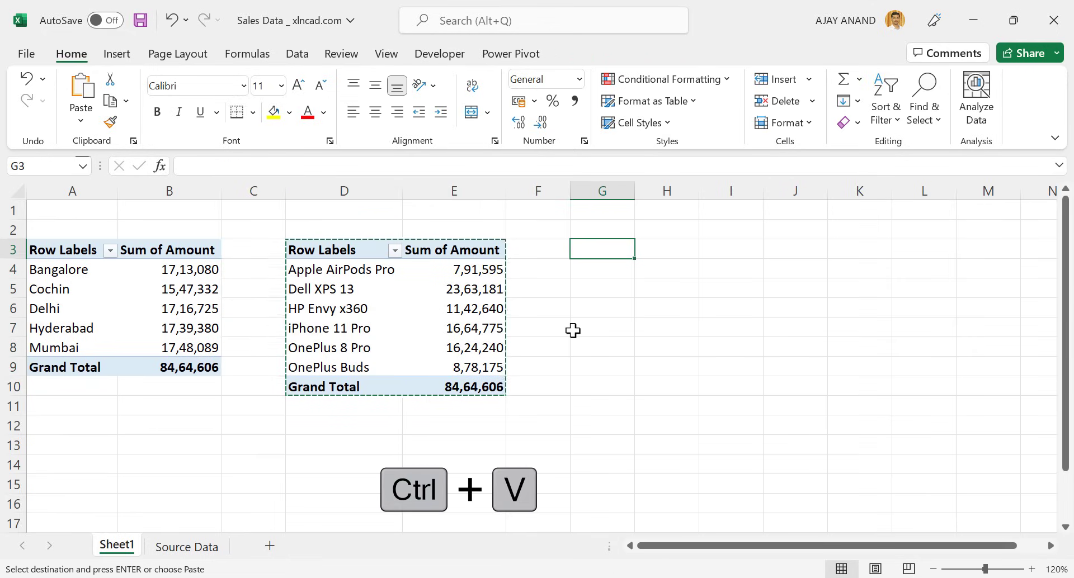
click(649, 439)
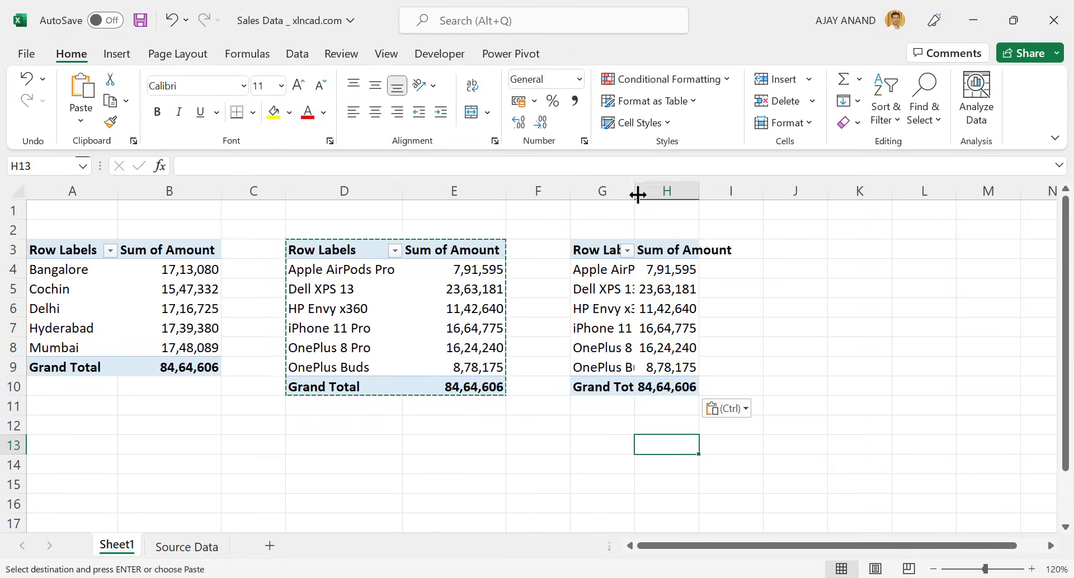
- Widen columns G and H, and replace Product with Sales Rep as the row field of the PivotTable at G3
drag(635, 190, 769, 191)
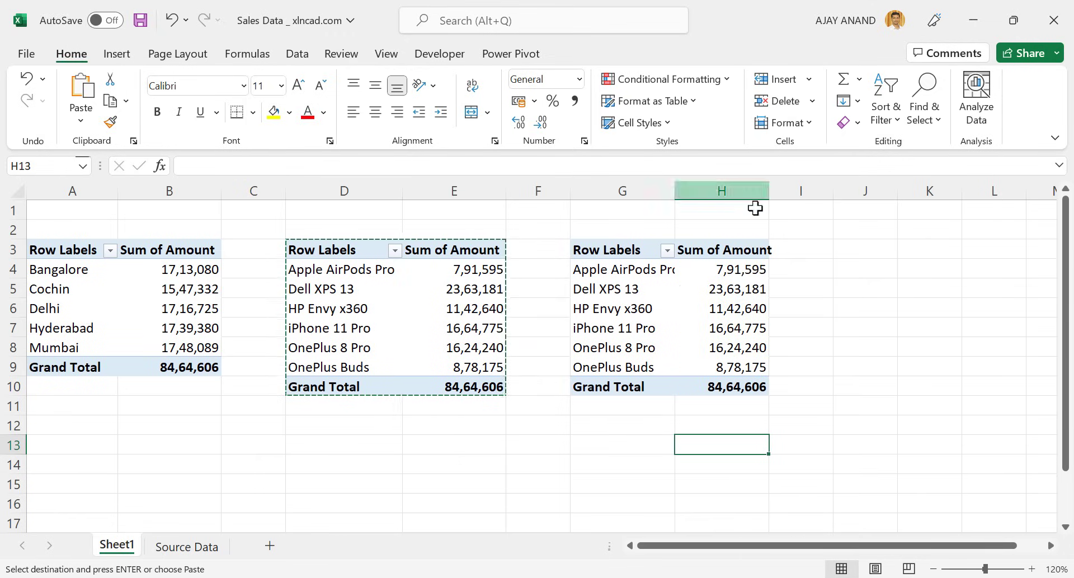
click(1050, 546)
click(1049, 546)
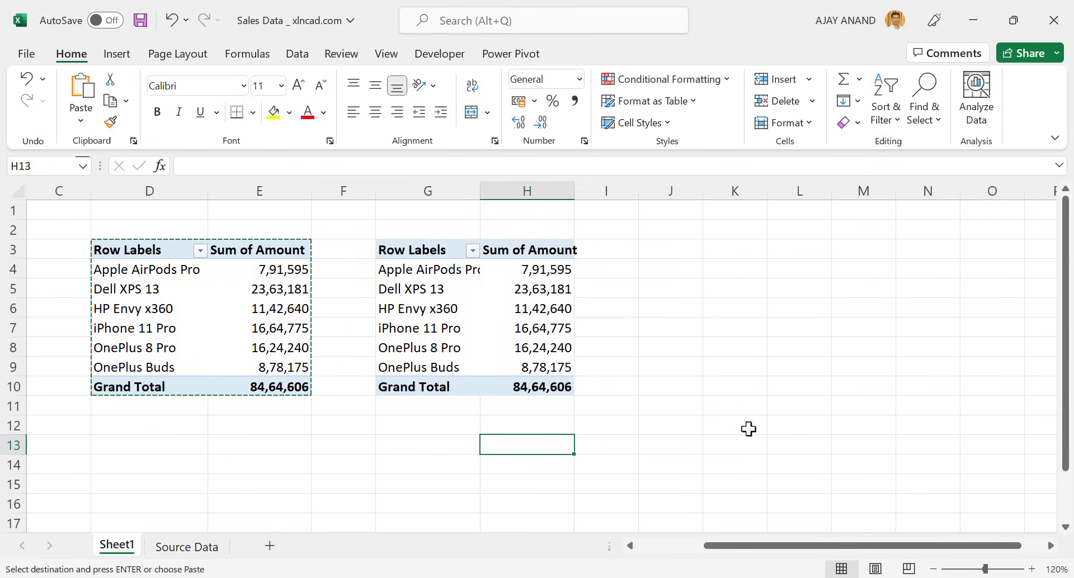
click(546, 308)
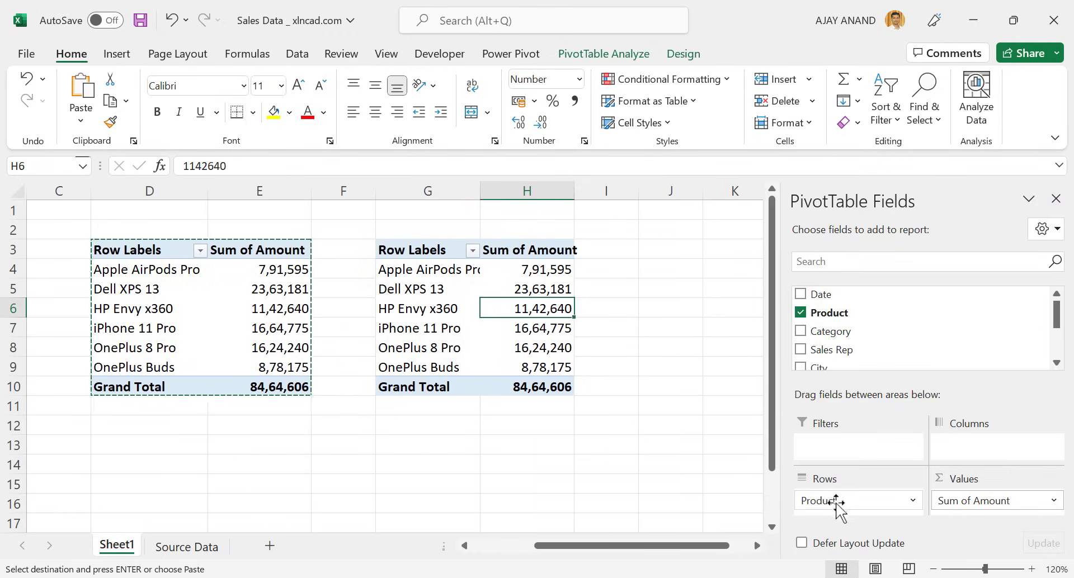
drag(843, 502, 710, 487)
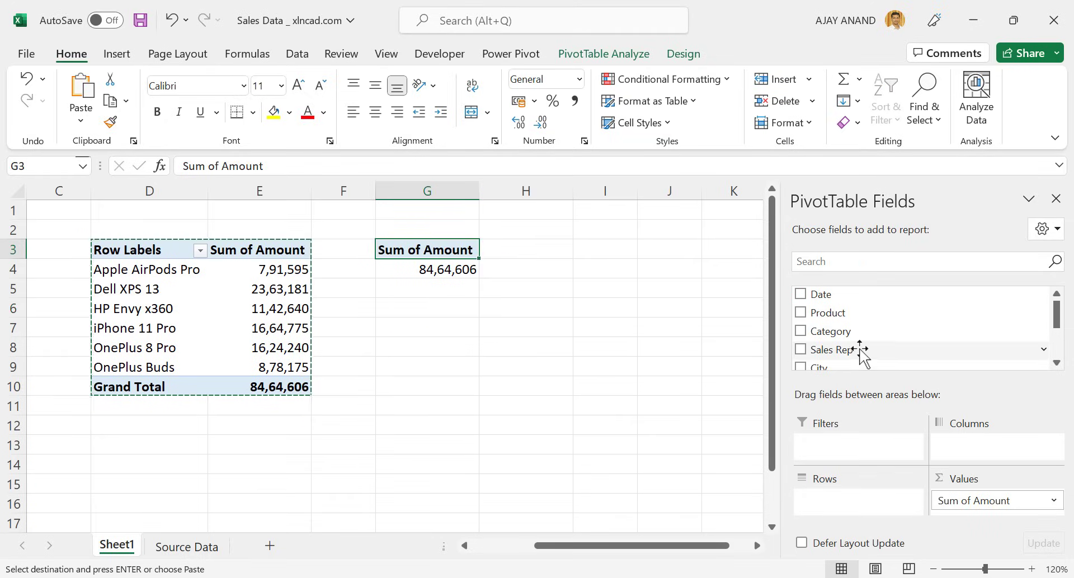
click(800, 350)
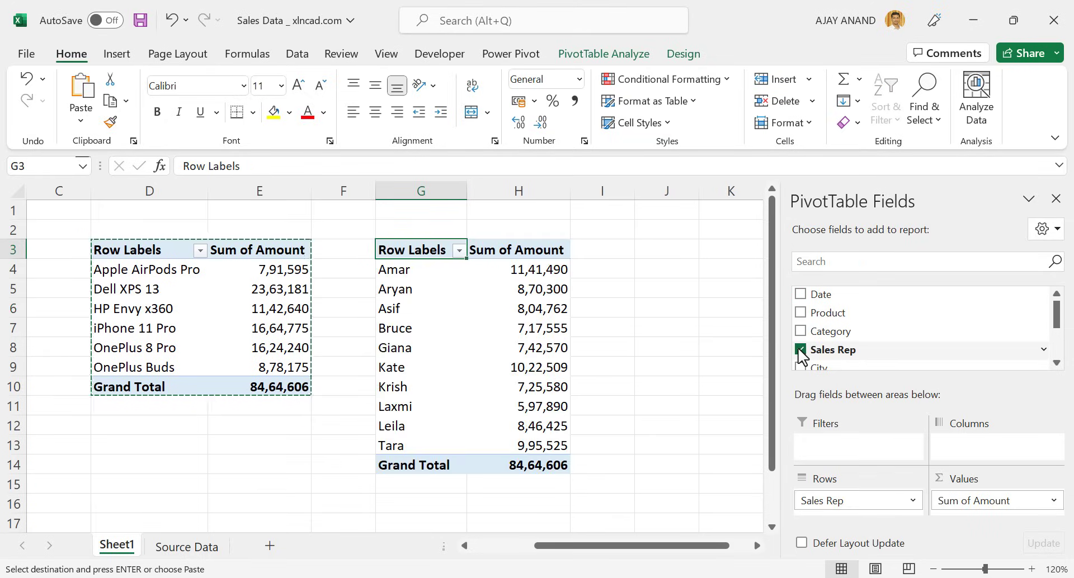
mouse_move(484, 367)
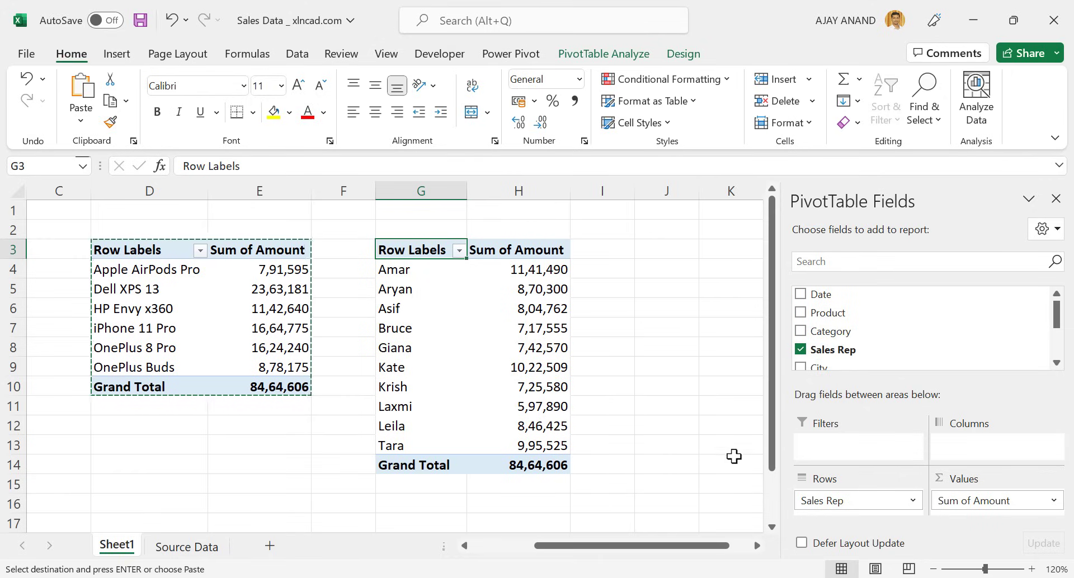
- Duplicate the sales rep PivotTable at cell J3 on Sheet1
click(757, 545)
click(757, 546)
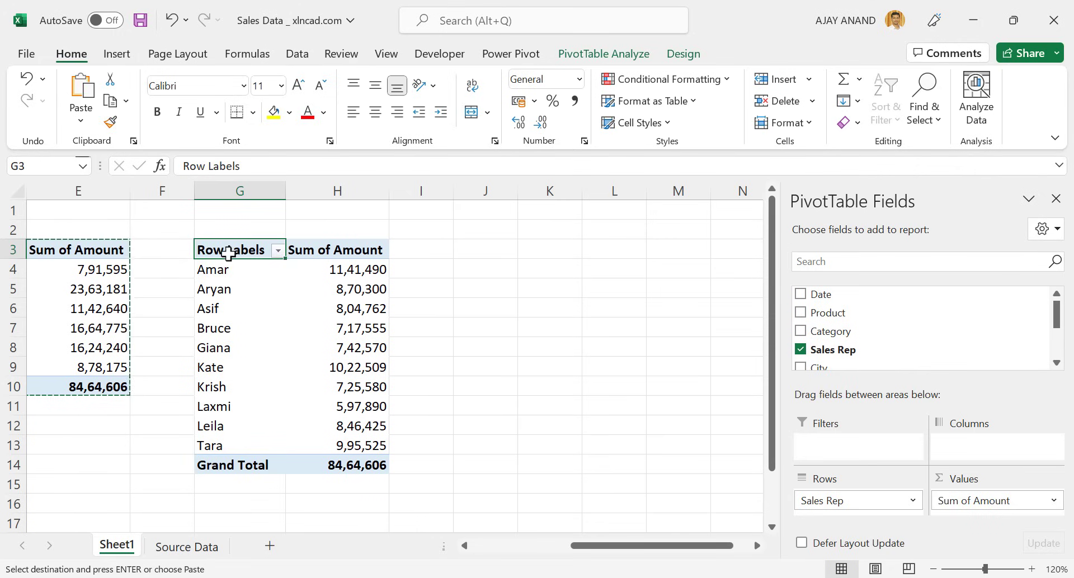
drag(231, 249, 366, 458)
key(ctrl+c)
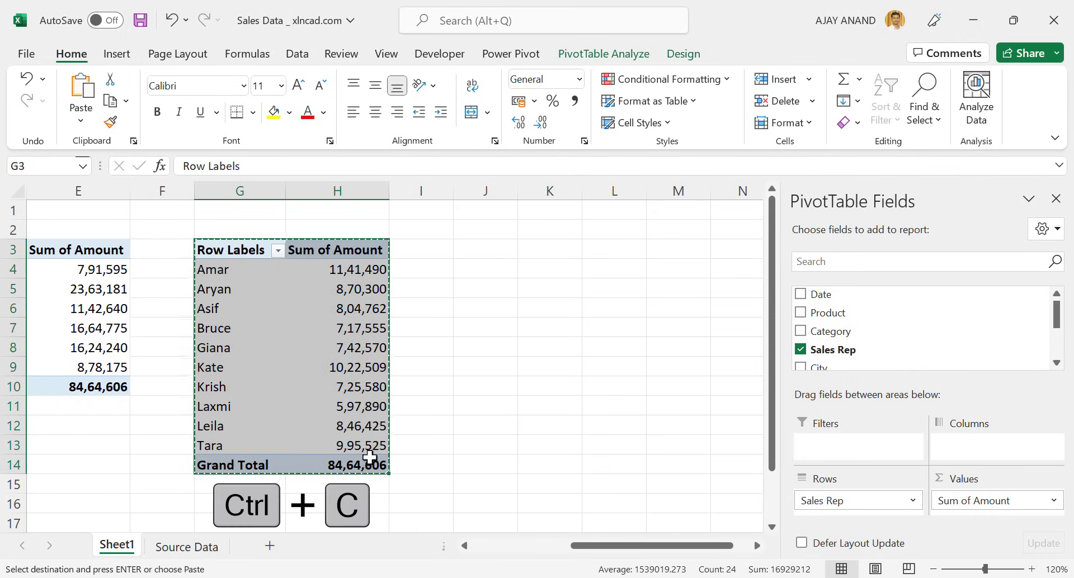
click(485, 256)
key(ctrl+v)
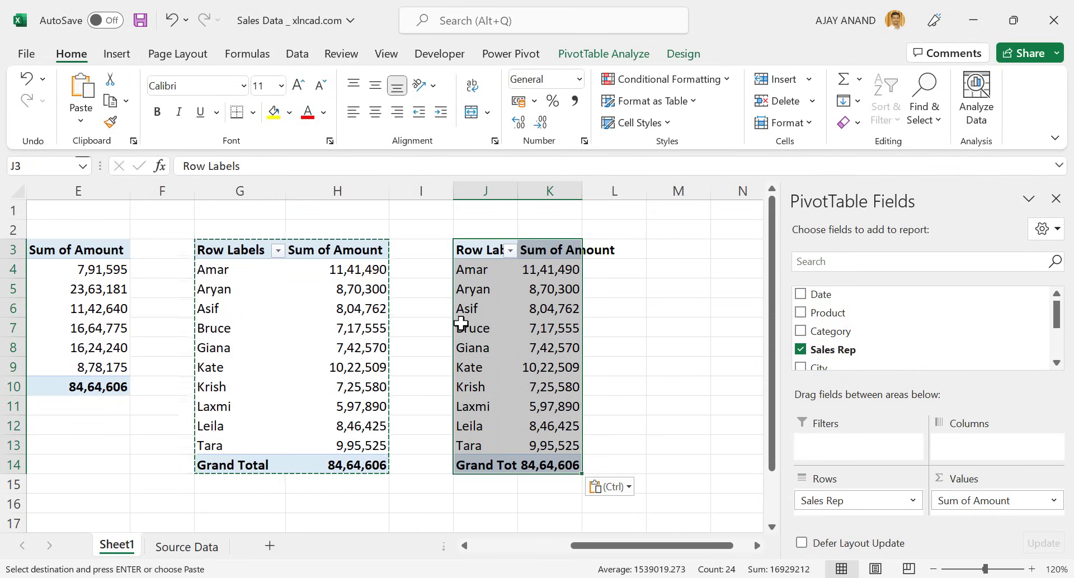
- Replace Sales Rep with Category as the row field of the PivotTable at J3
click(800, 349)
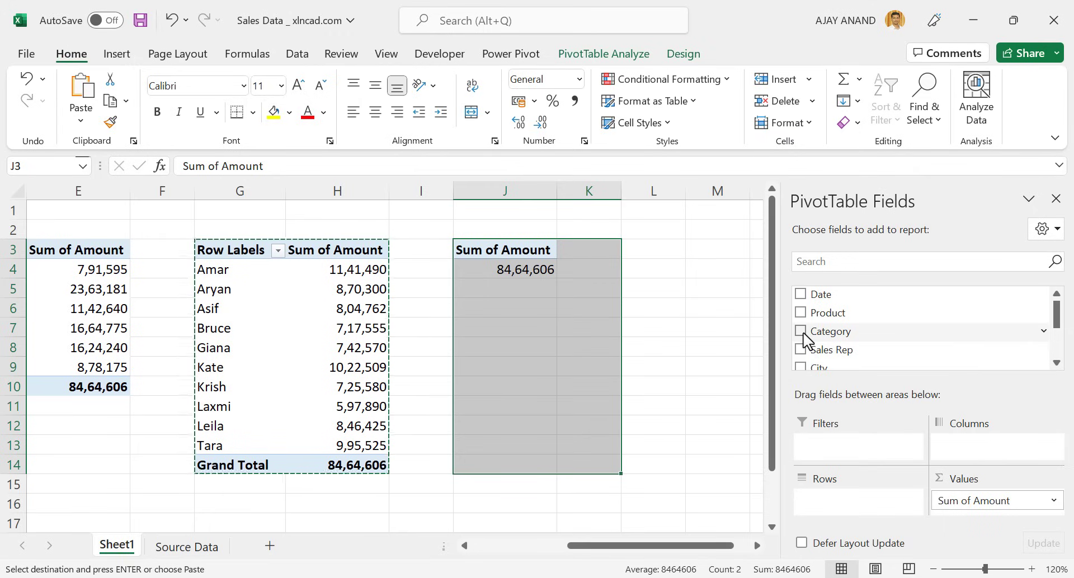
click(801, 332)
click(649, 367)
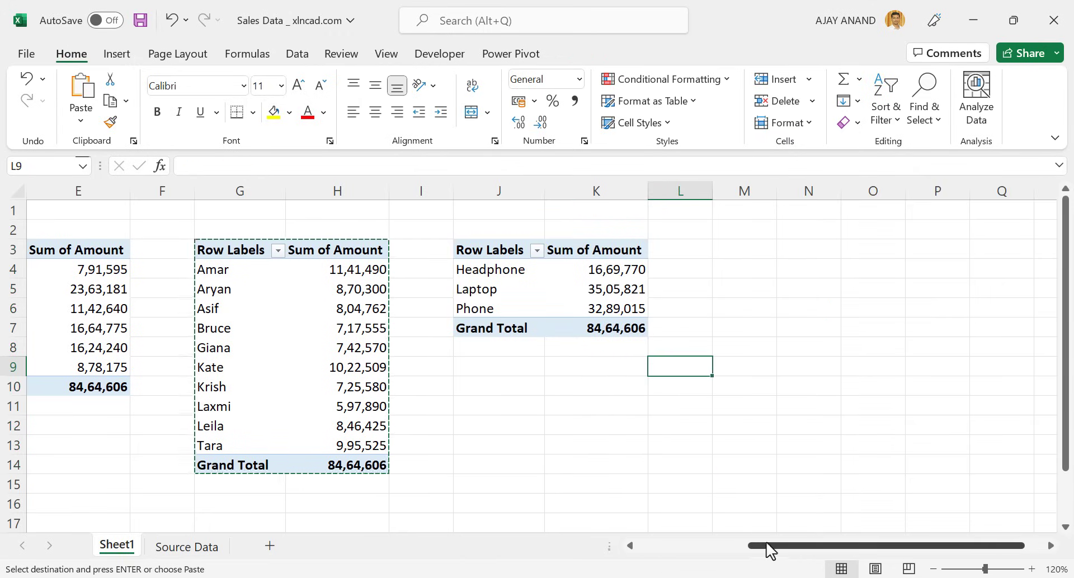
- Duplicate the category PivotTable at cell M3 on Sheet1
drag(767, 547, 808, 537)
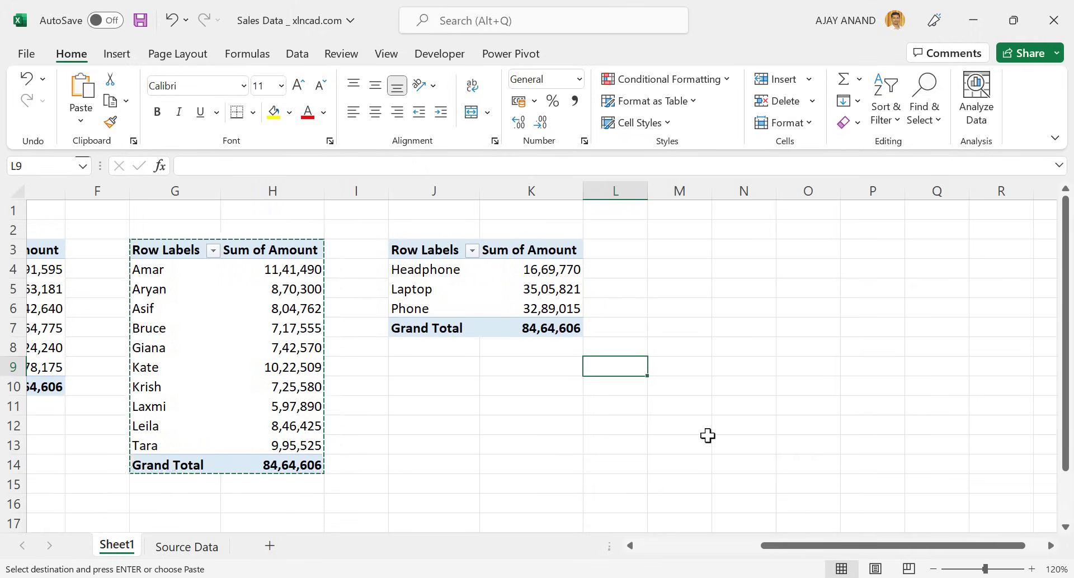
click(441, 256)
drag(445, 265, 527, 326)
key(ctrl+c)
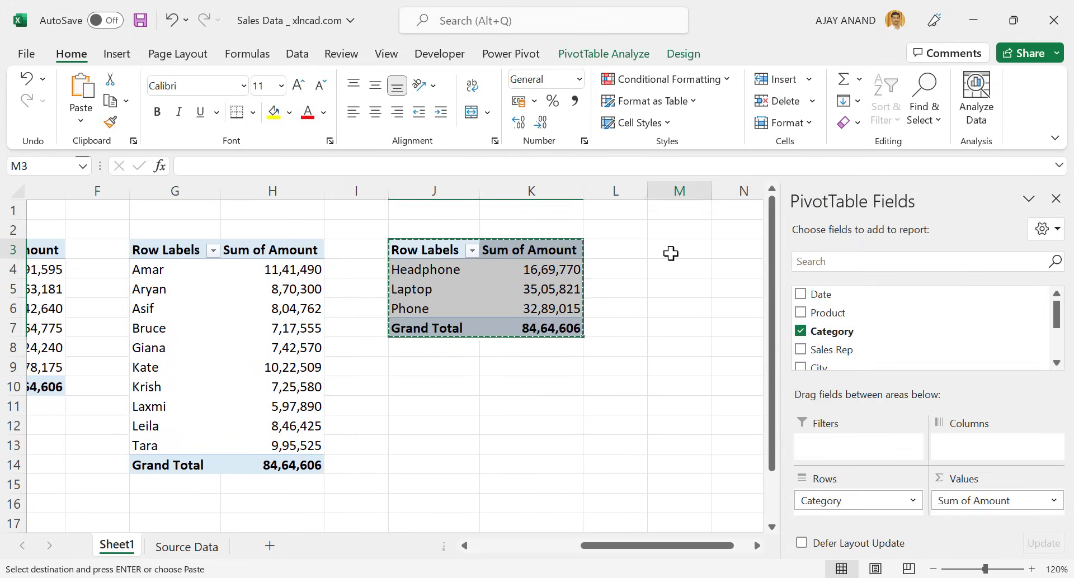
click(671, 252)
key(ctrl+v)
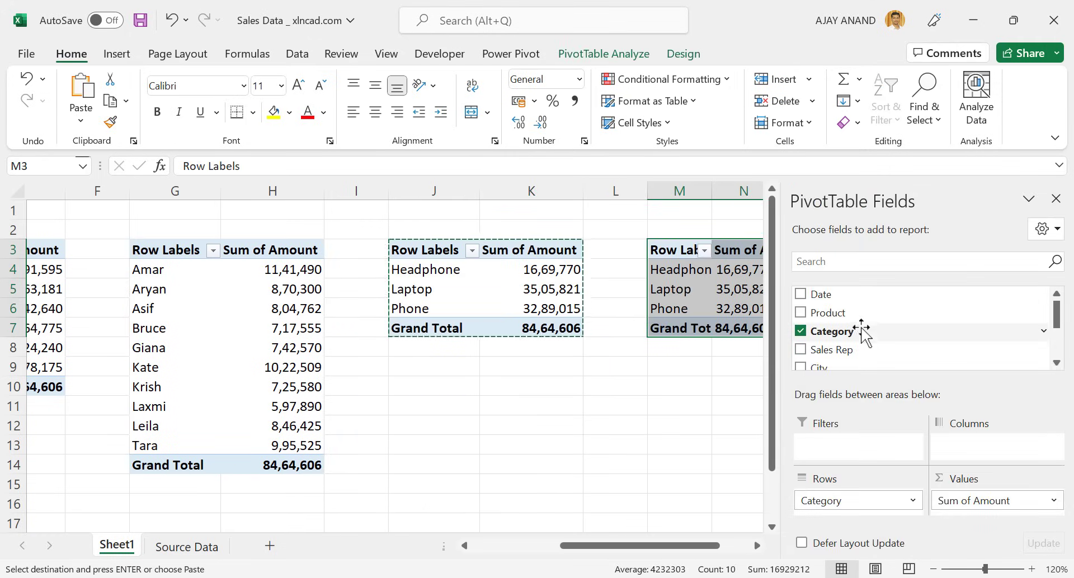
- Replace Category with Date as the row field of the PivotTable at M3
click(800, 331)
click(757, 545)
click(757, 546)
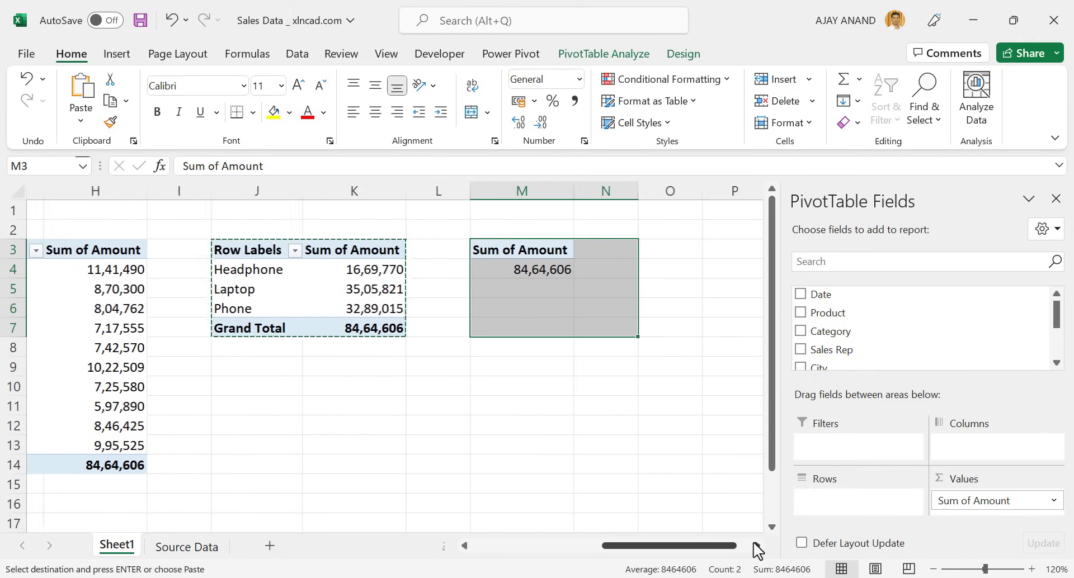
click(802, 296)
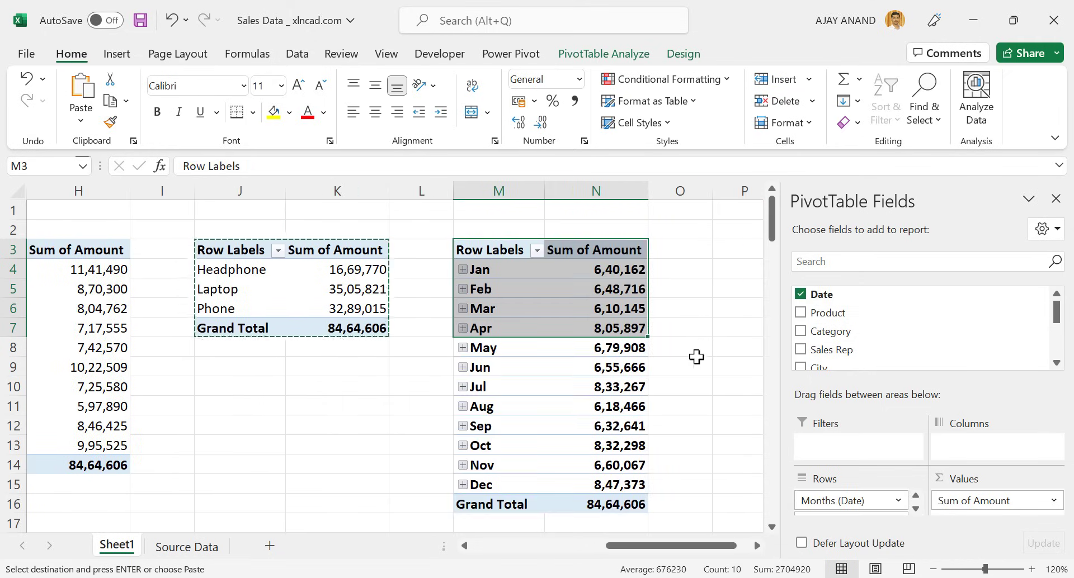
click(715, 358)
click(510, 332)
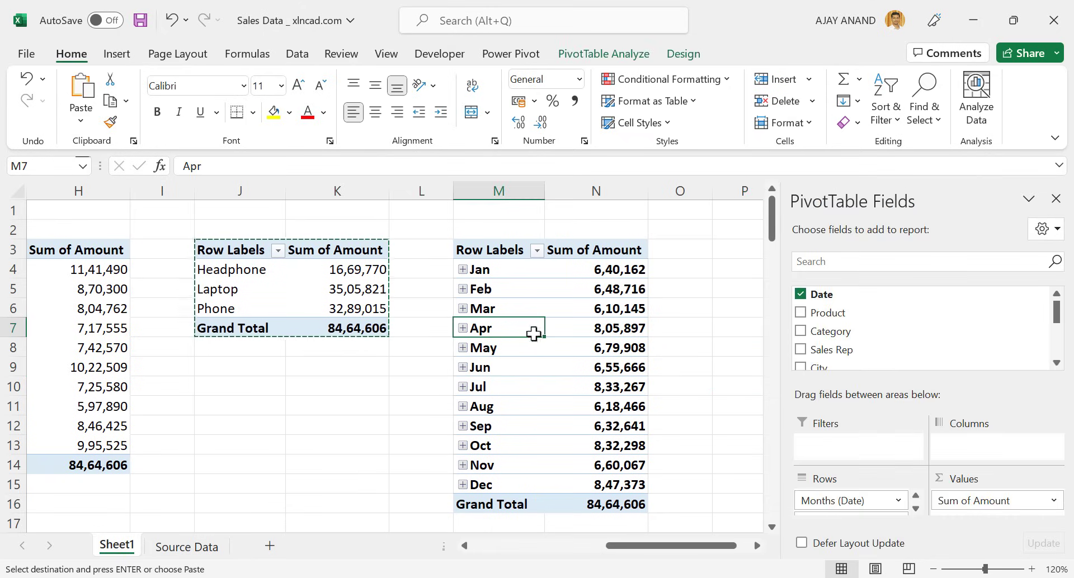
- Remove Date and Days (Date) from the rows of the PivotTable at M3, keeping only Months (Date)
drag(924, 417, 924, 335)
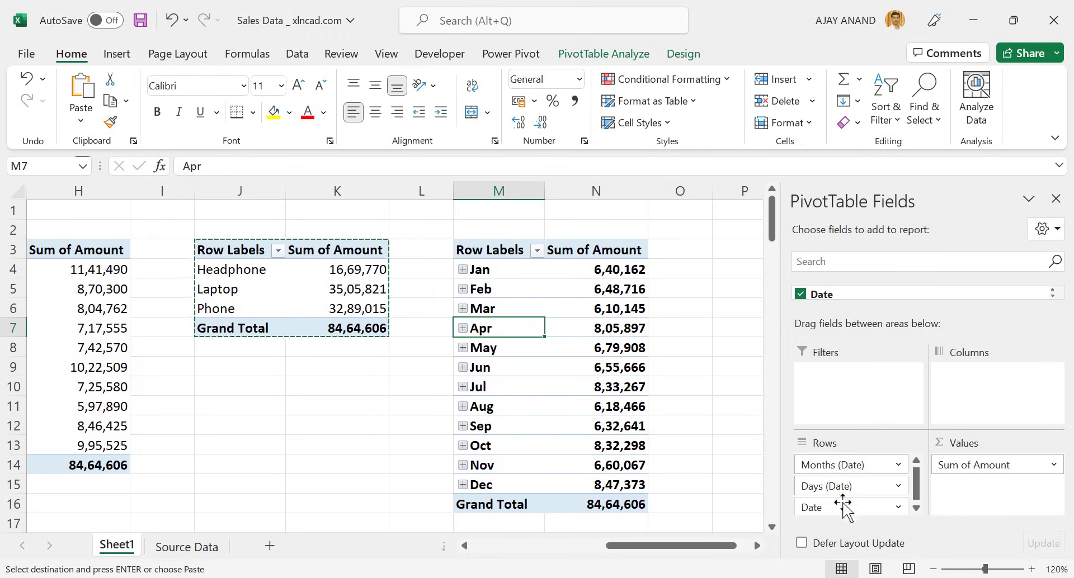
drag(843, 506, 742, 512)
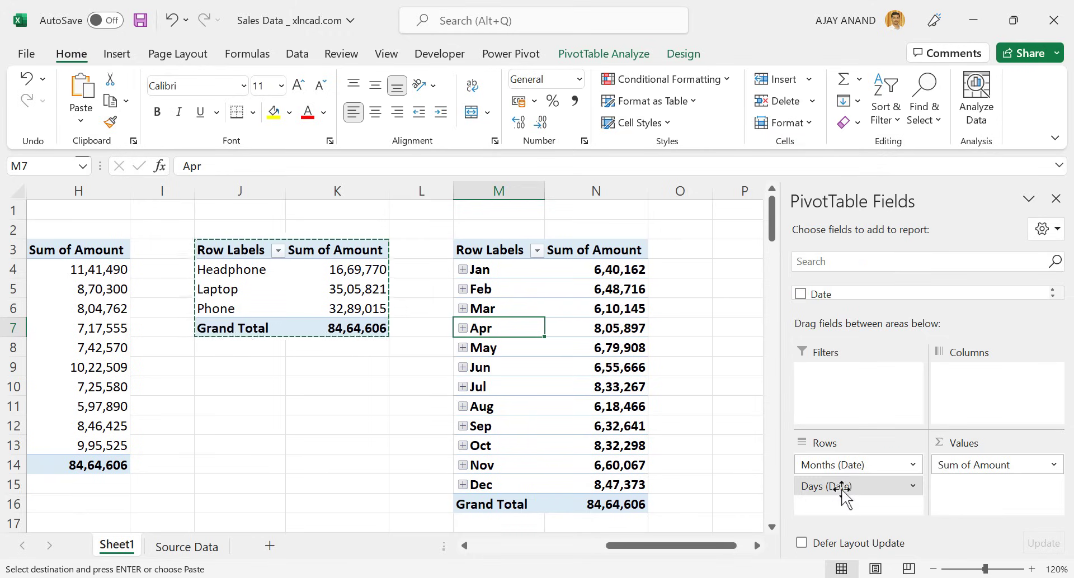
drag(844, 493, 721, 452)
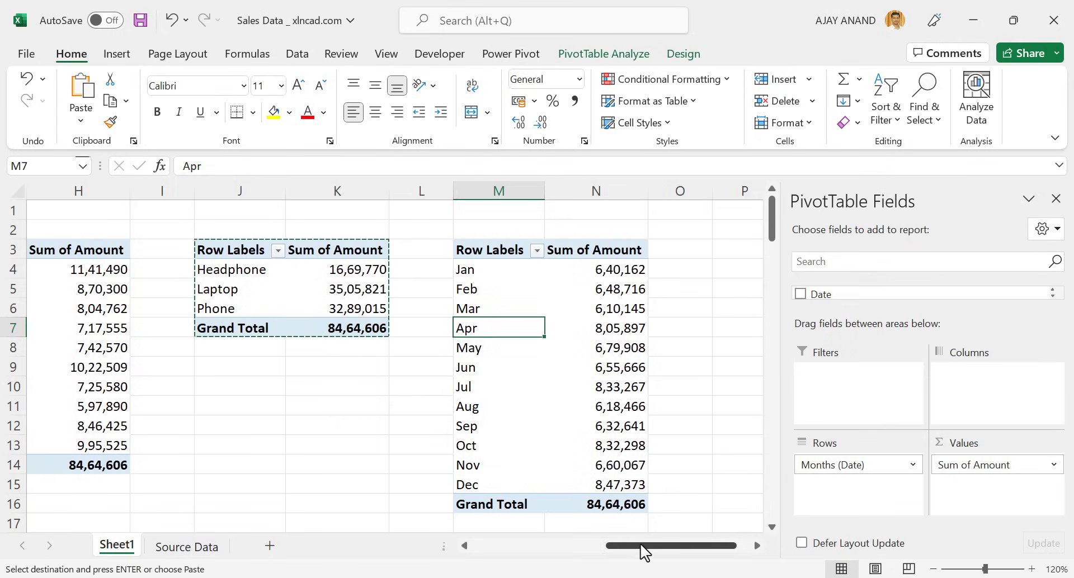
- Name the city PivotTable at A3 City
drag(643, 551, 456, 548)
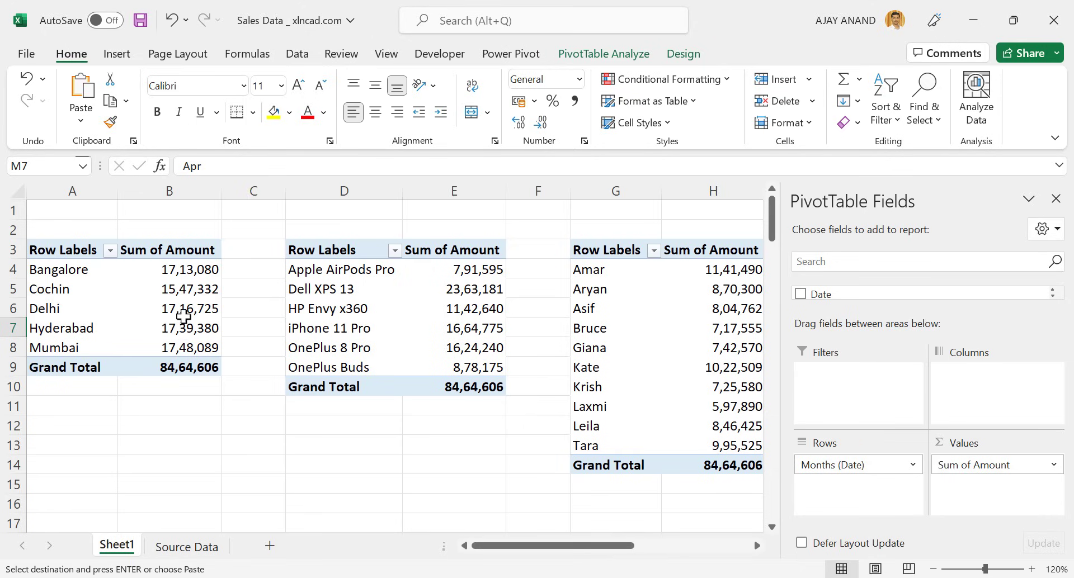
click(145, 308)
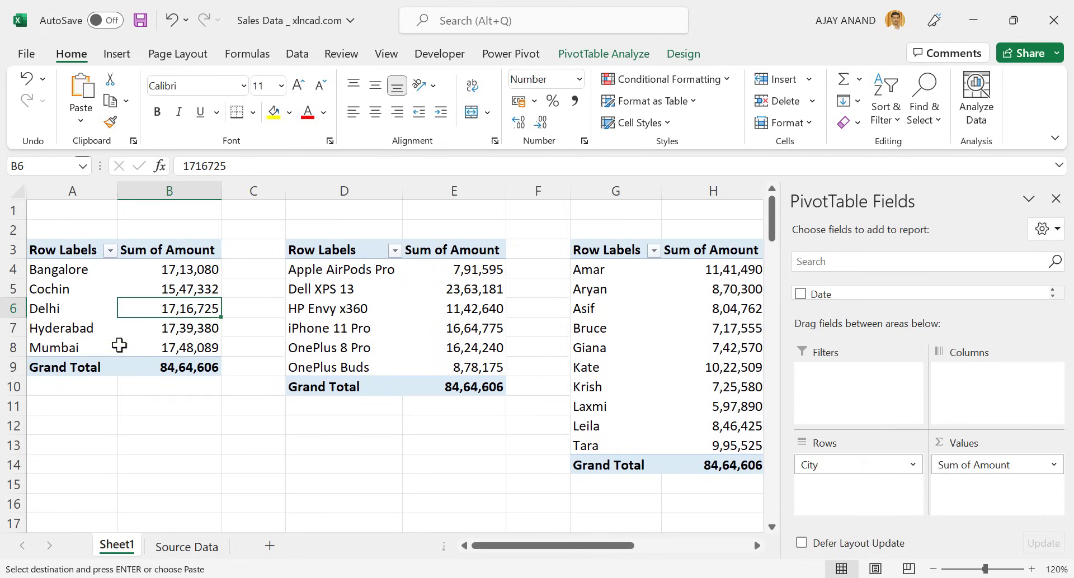
click(604, 55)
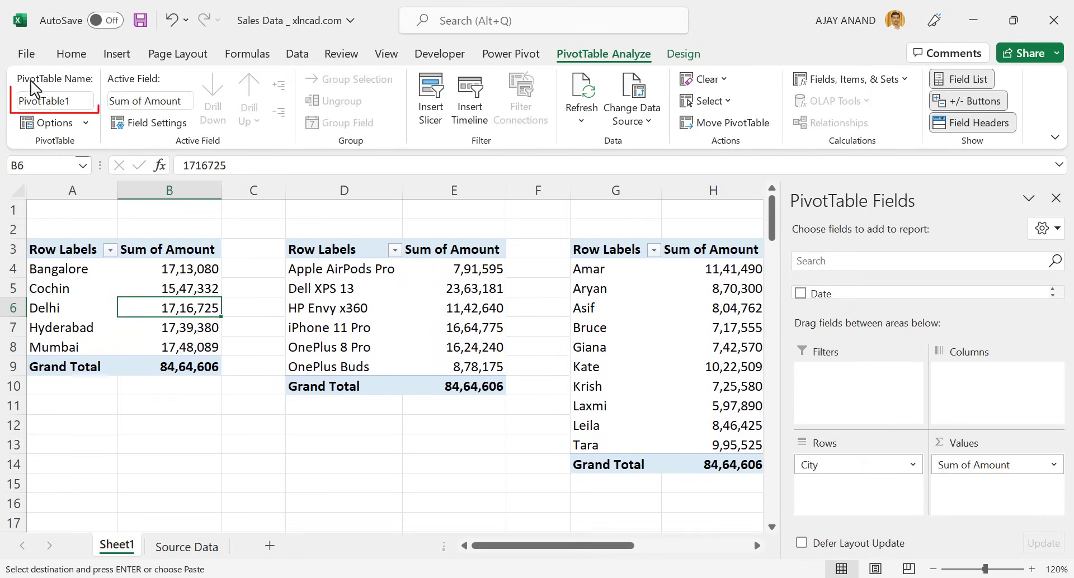
click(79, 102)
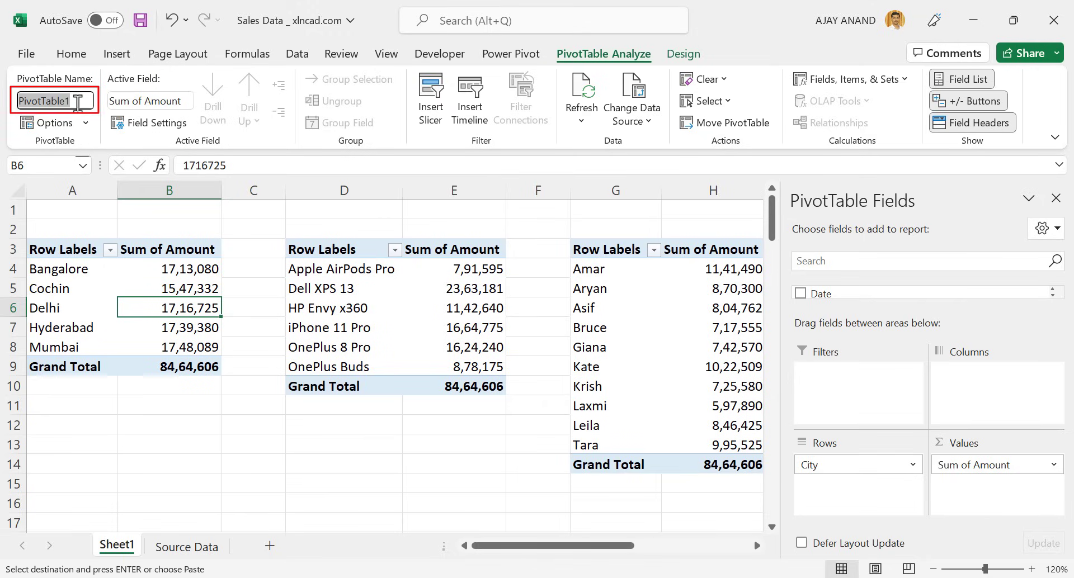
text(Ci)
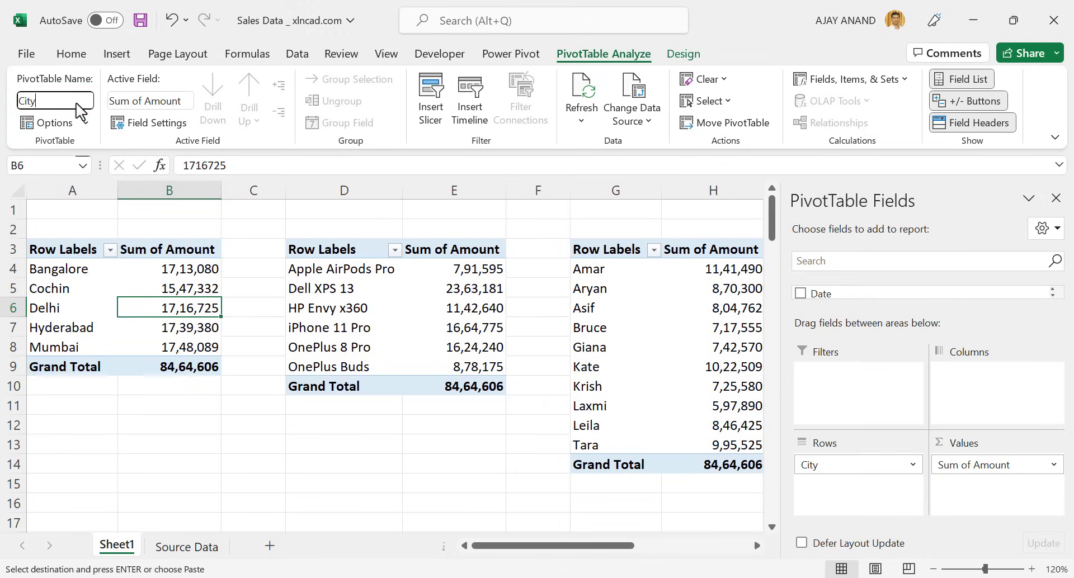
text(ty)
key(Return)
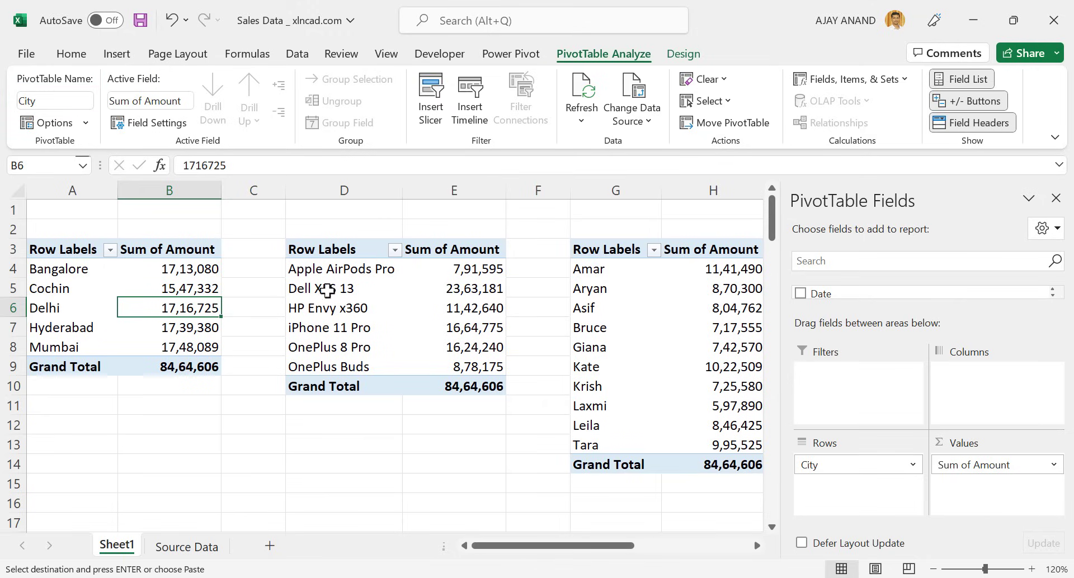
- Name the product PivotTable at D3 Product
click(465, 309)
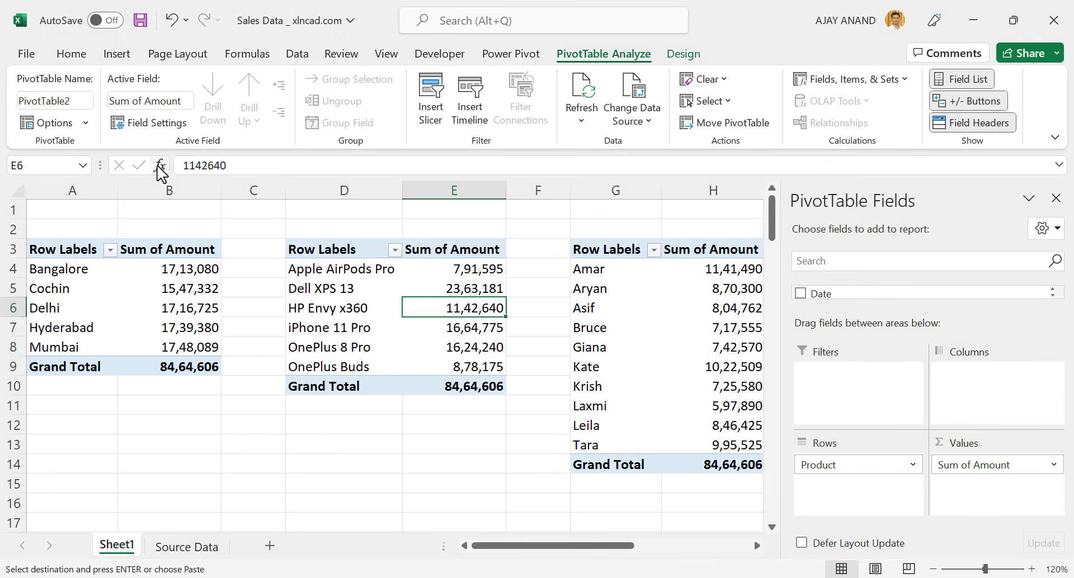
click(78, 103)
key(BackSpace)
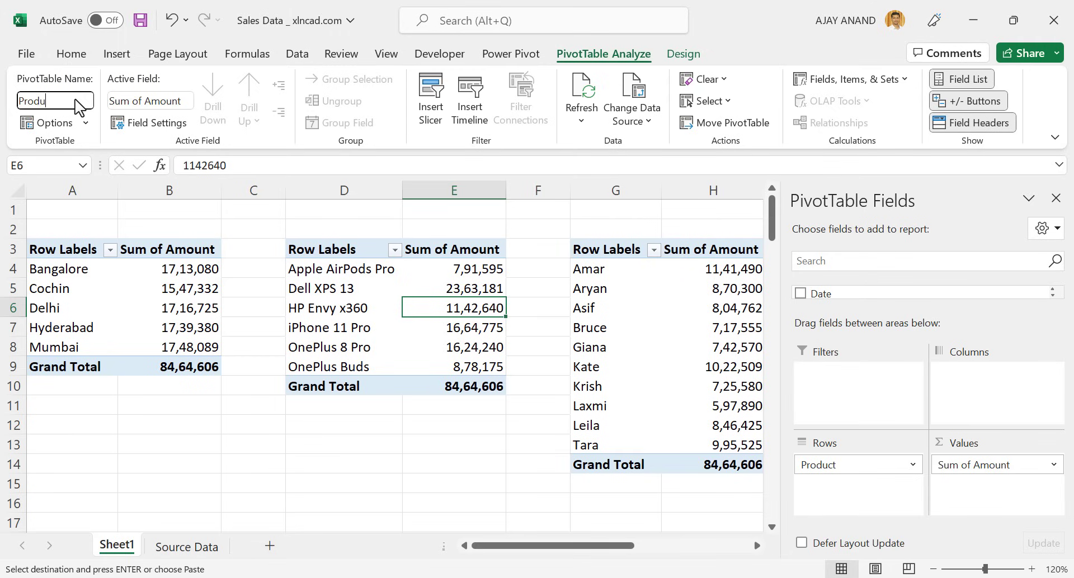
key(Return)
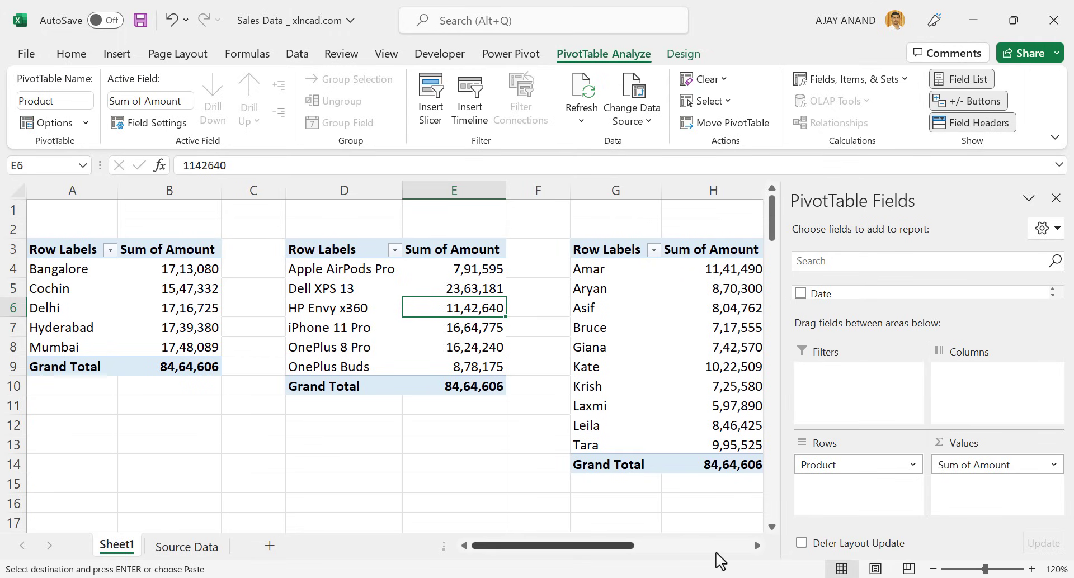
- Name the sales rep PivotTable at G3 SalesRep
click(756, 545)
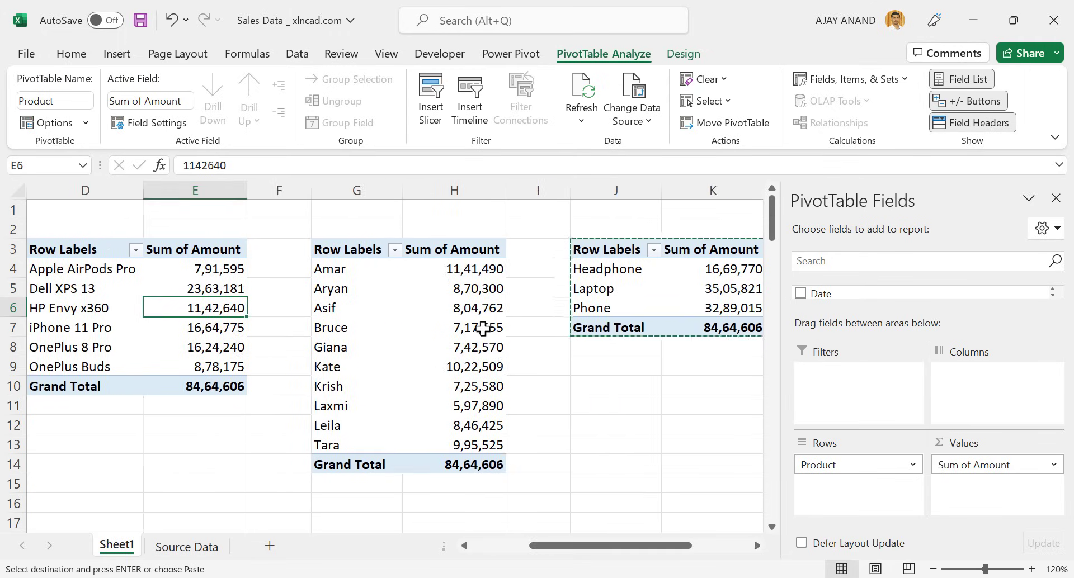
click(483, 328)
click(72, 101)
text(SalesRe)
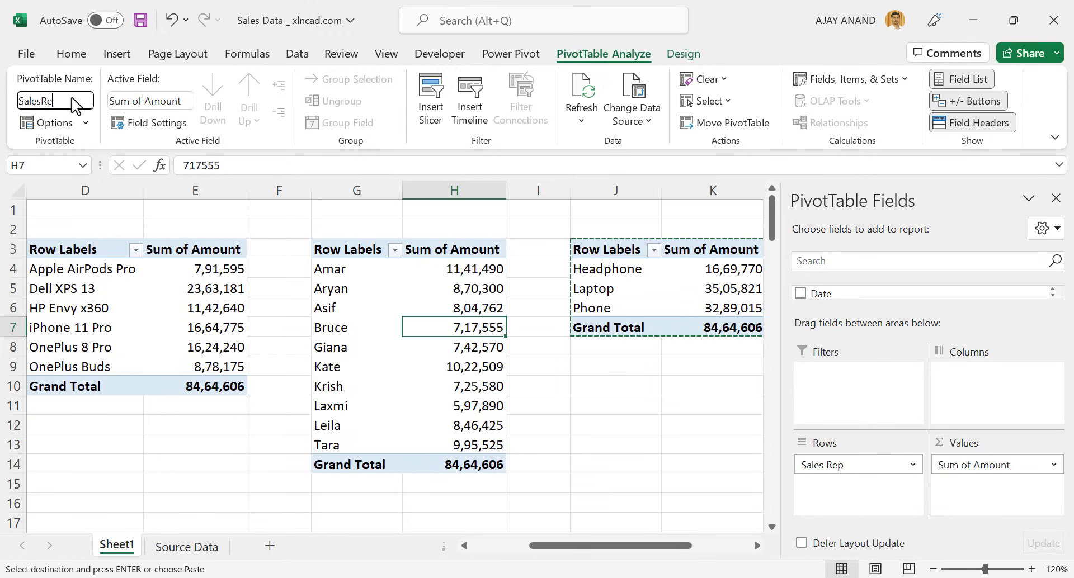
text(p)
key(Return)
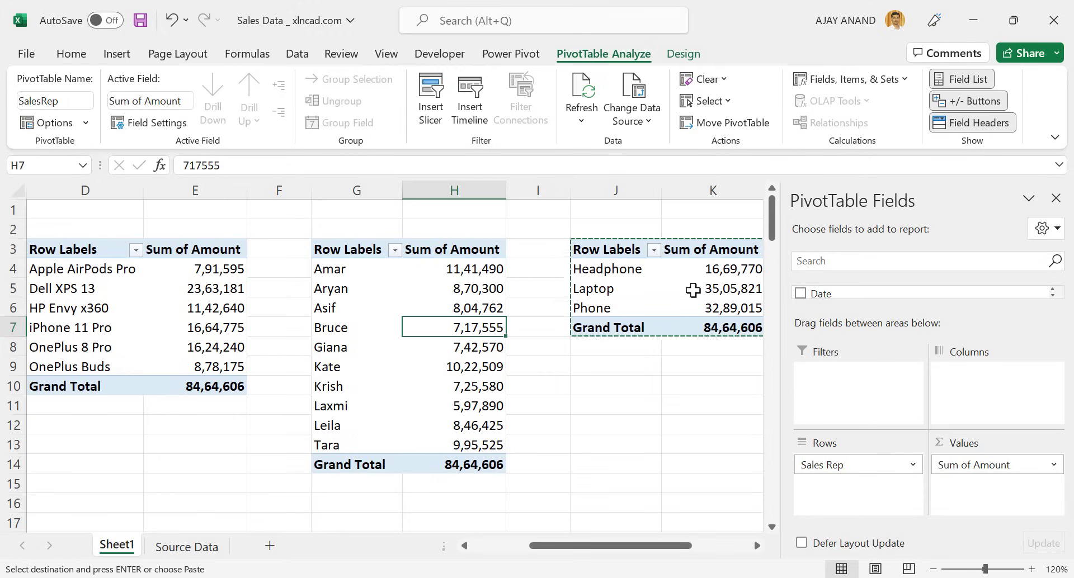
- Name the category PivotTable at J3 Category
click(747, 292)
click(88, 101)
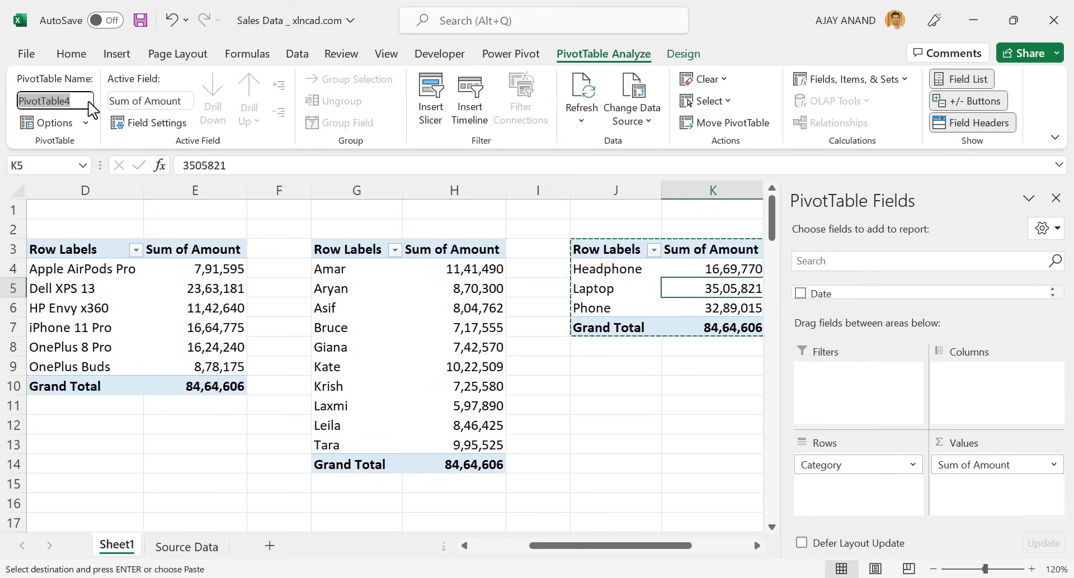
text(Categor)
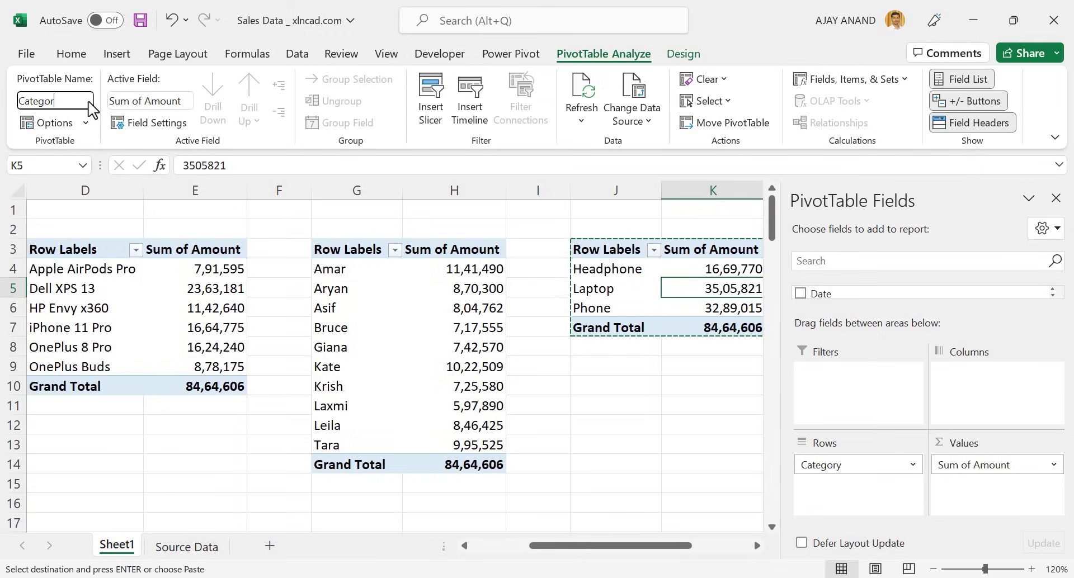
text(y)
key(Return)
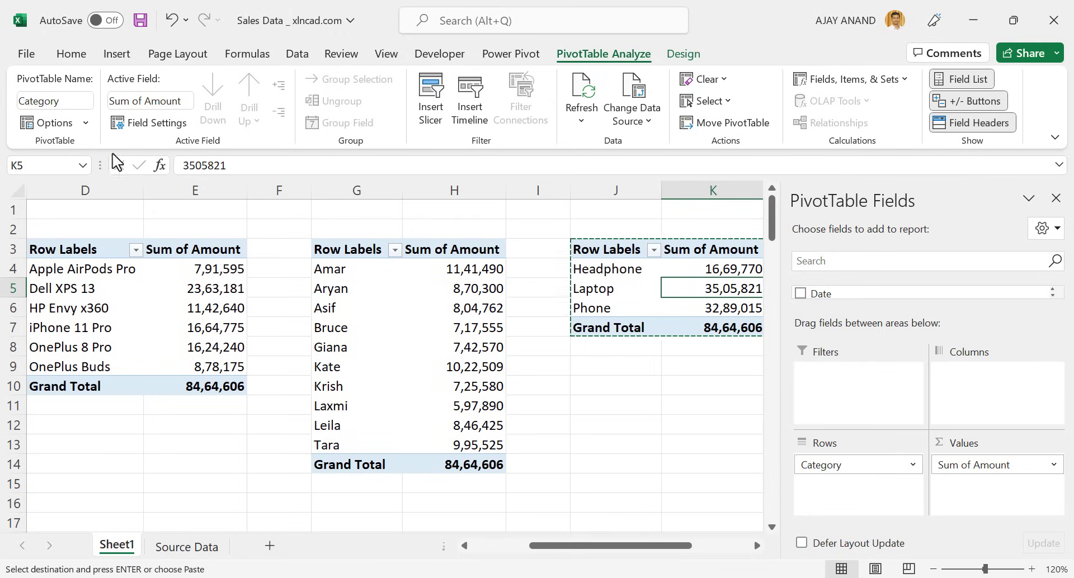
- Name the monthly sales PivotTable at M3 Months
click(756, 546)
click(756, 546)
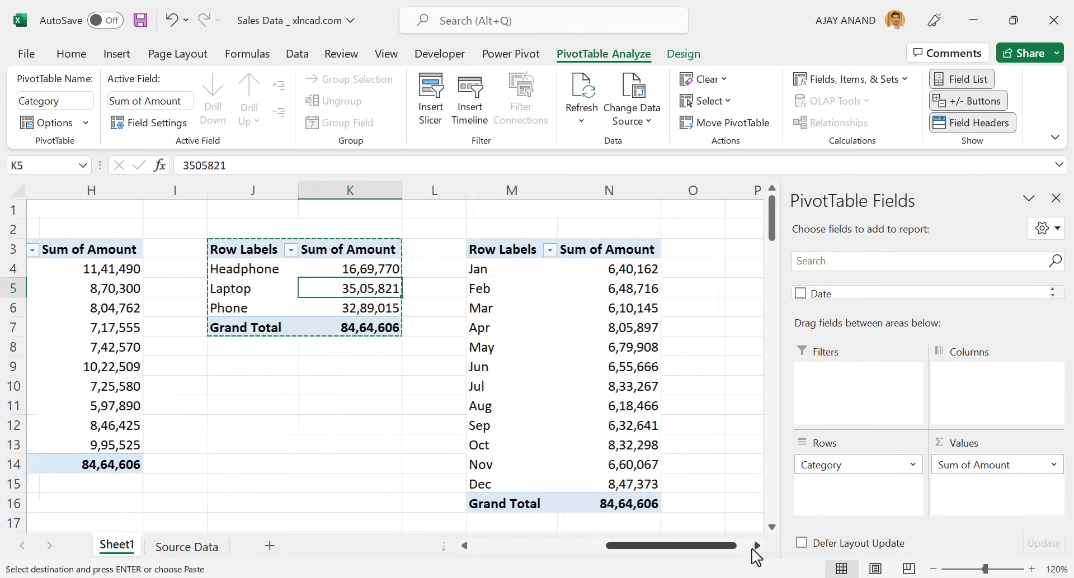
click(617, 349)
click(80, 100)
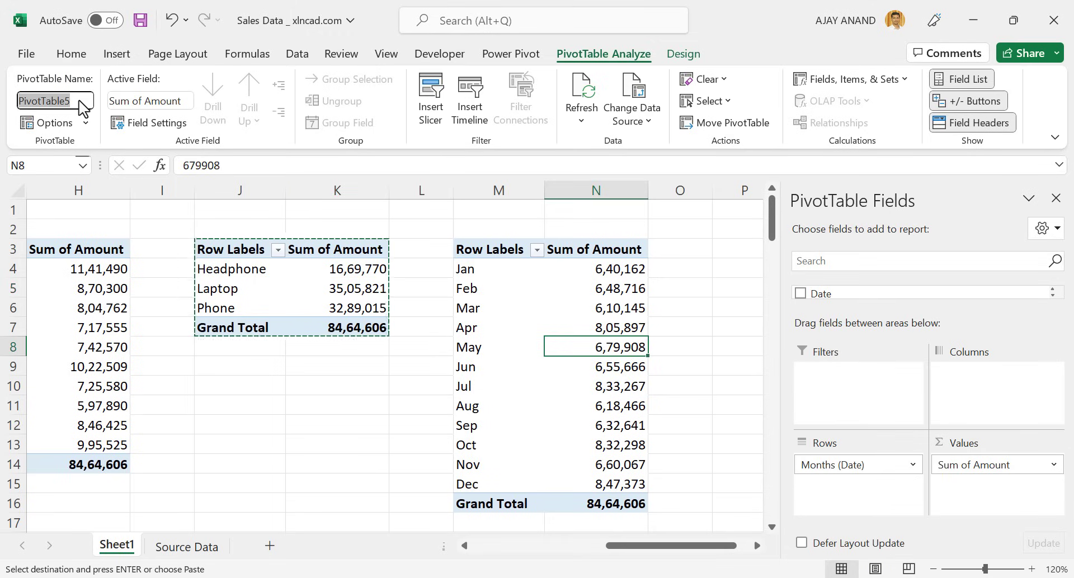
text(Months)
key(Return)
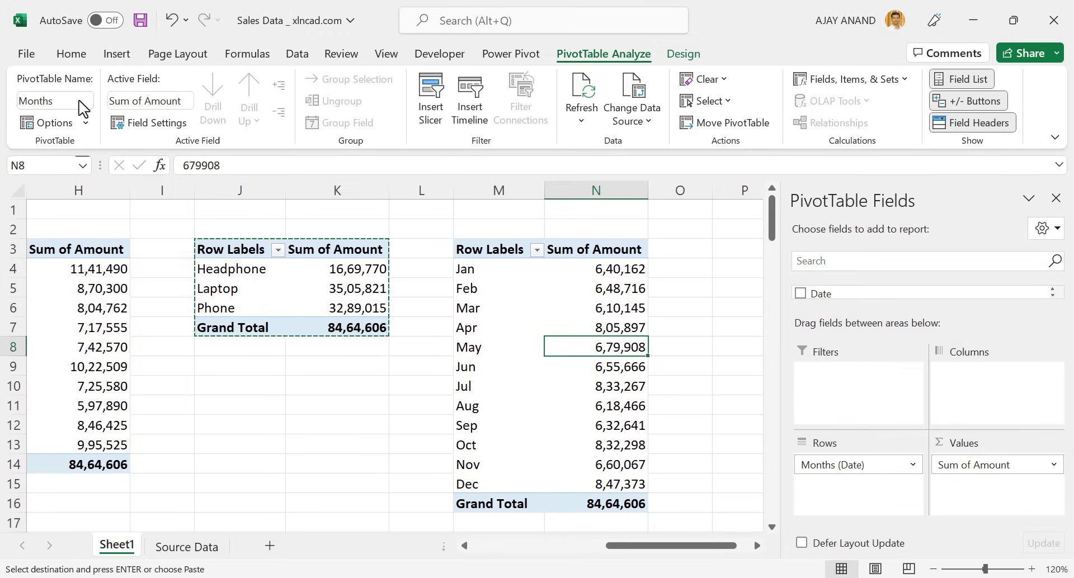
- Add a new worksheet and name it Dashboard
click(270, 546)
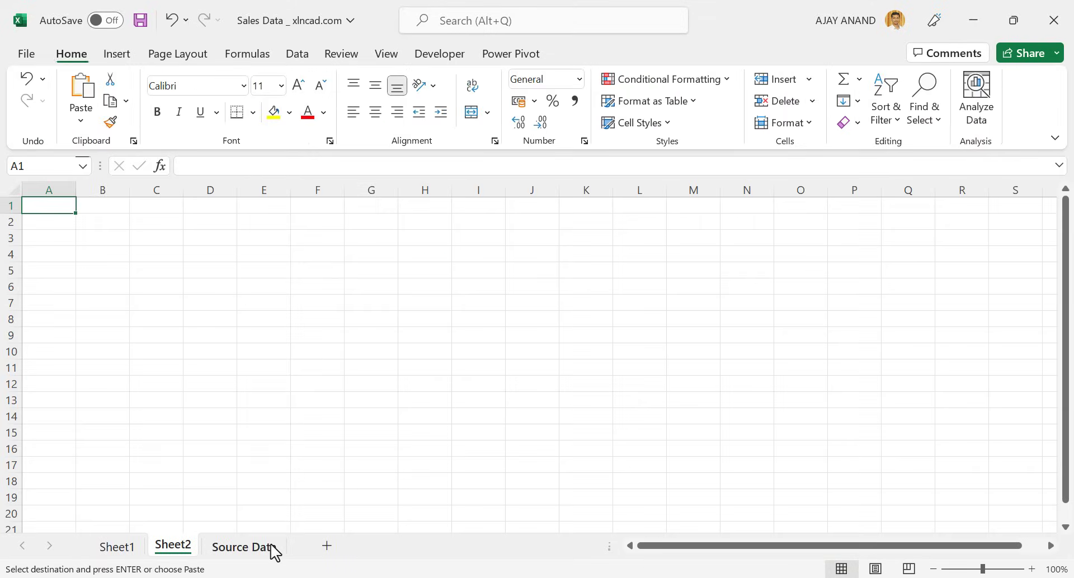
double_click(173, 546)
text(Dash)
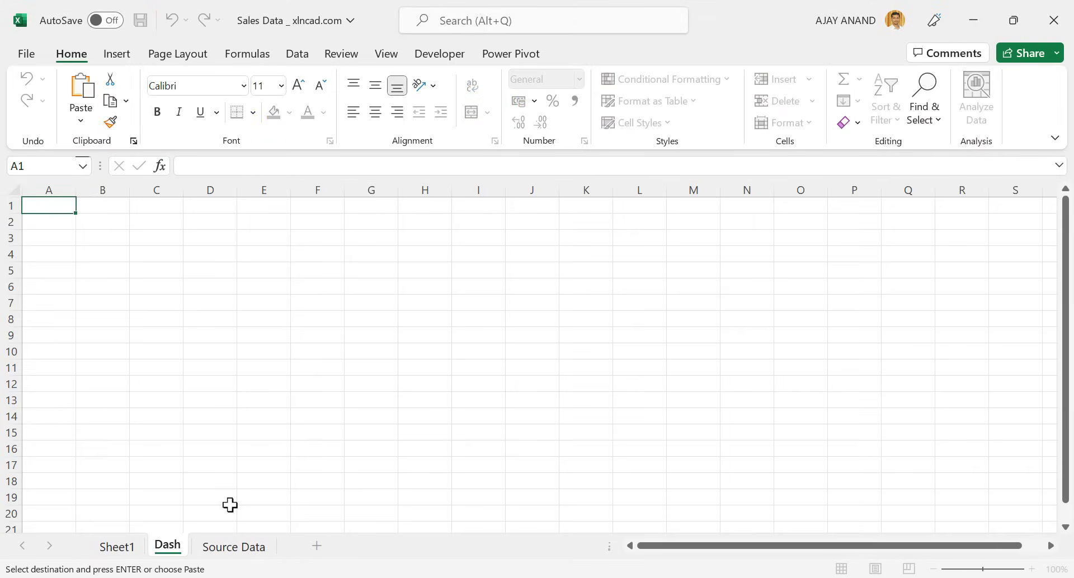
text(board)
key(Return)
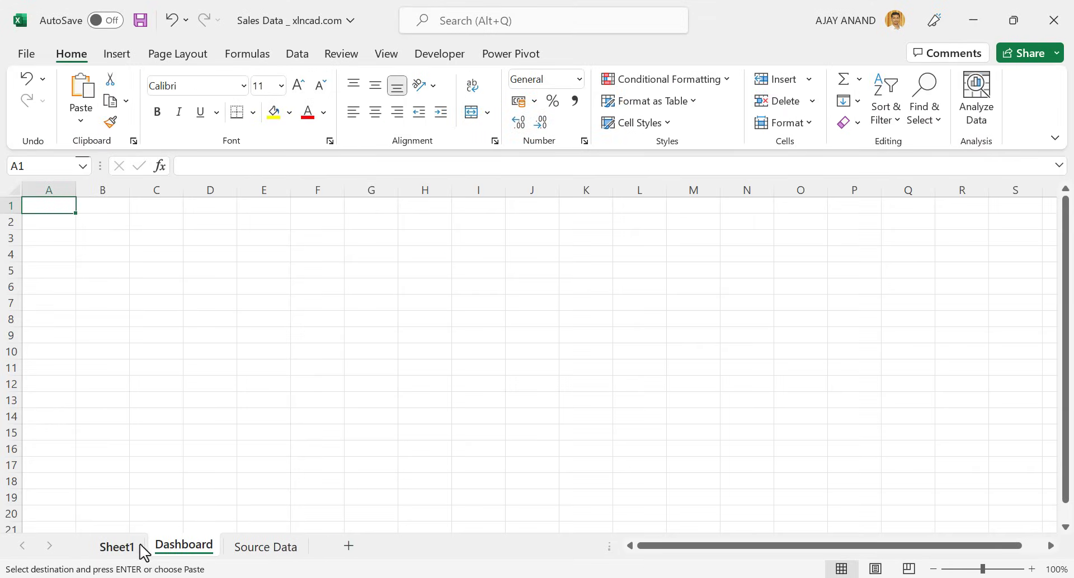
- Rename Sheet1, which holds the PivotTables, as PivotTables
double_click(116, 547)
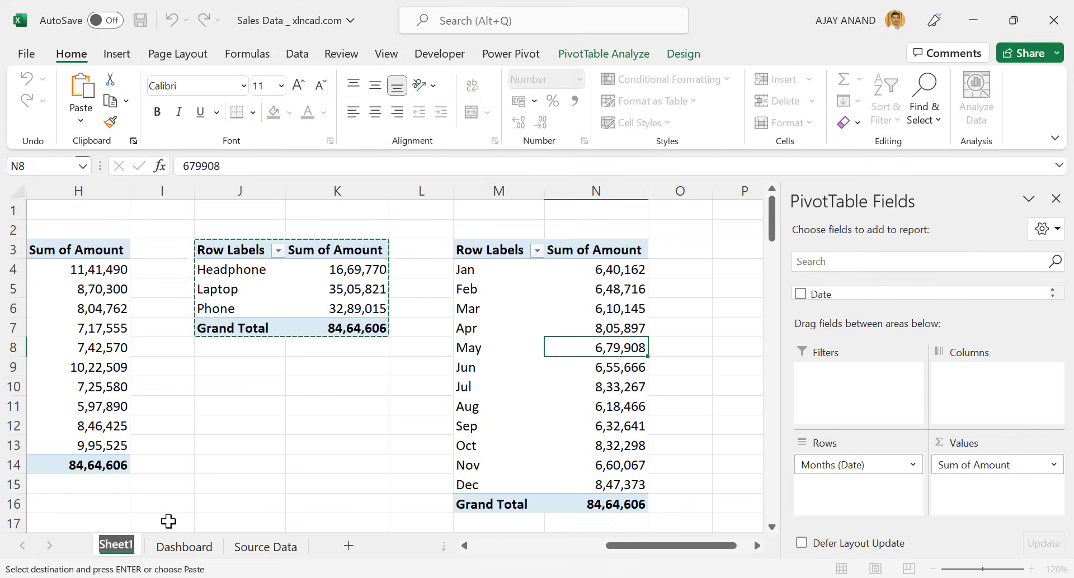
text(PivotTabl)
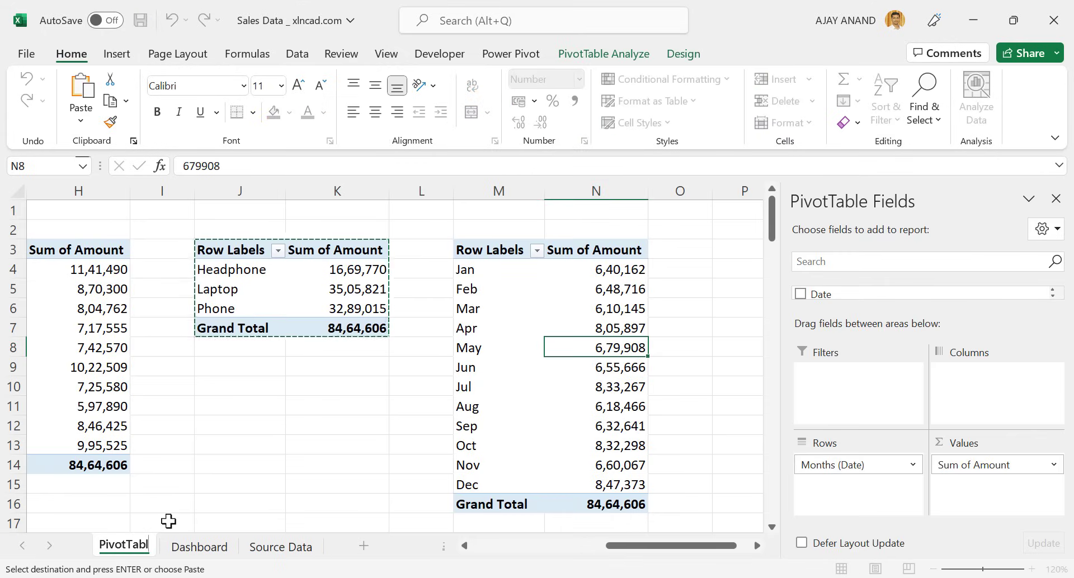
text(es)
key(Return)
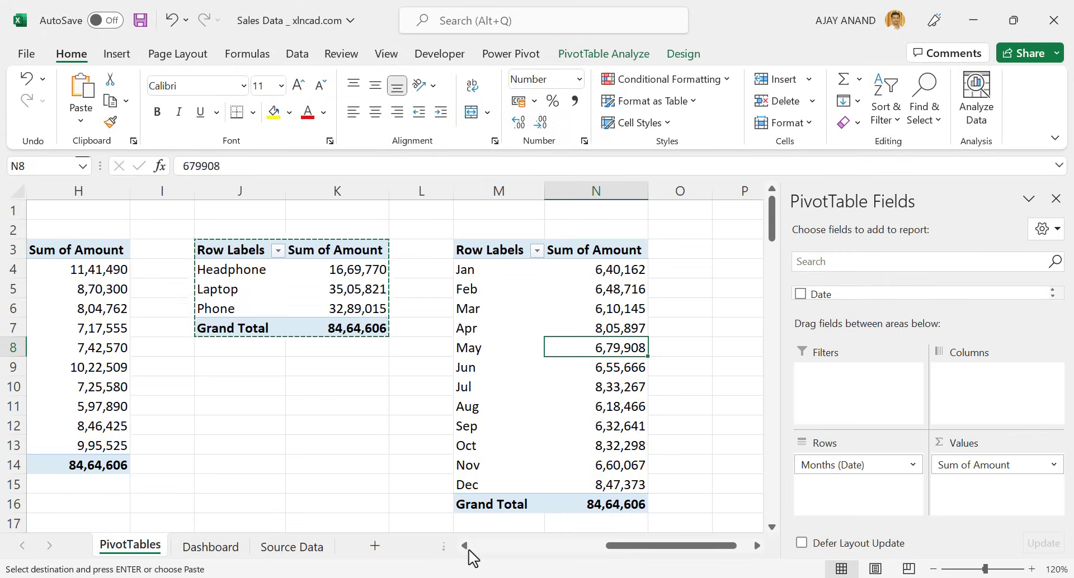
- Insert a basic 2-D line PivotChart based on the city PivotTable at A3
drag(615, 546, 462, 546)
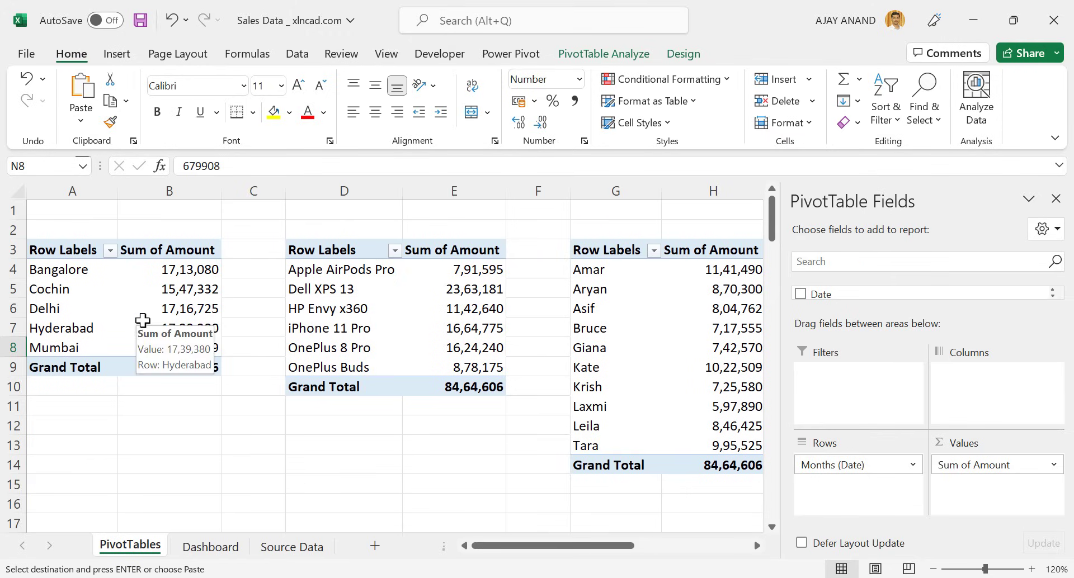
click(175, 306)
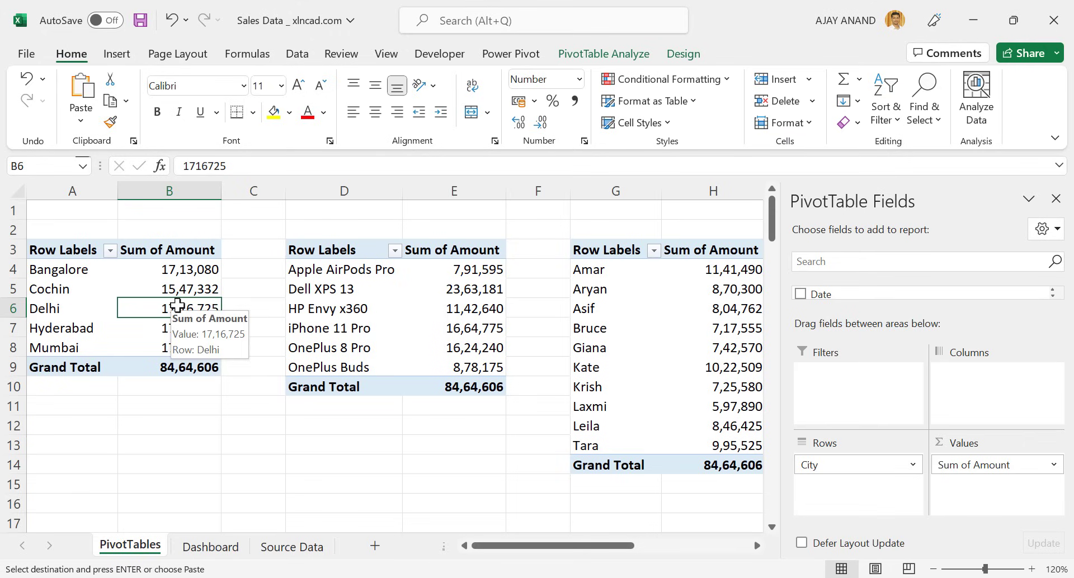
click(116, 55)
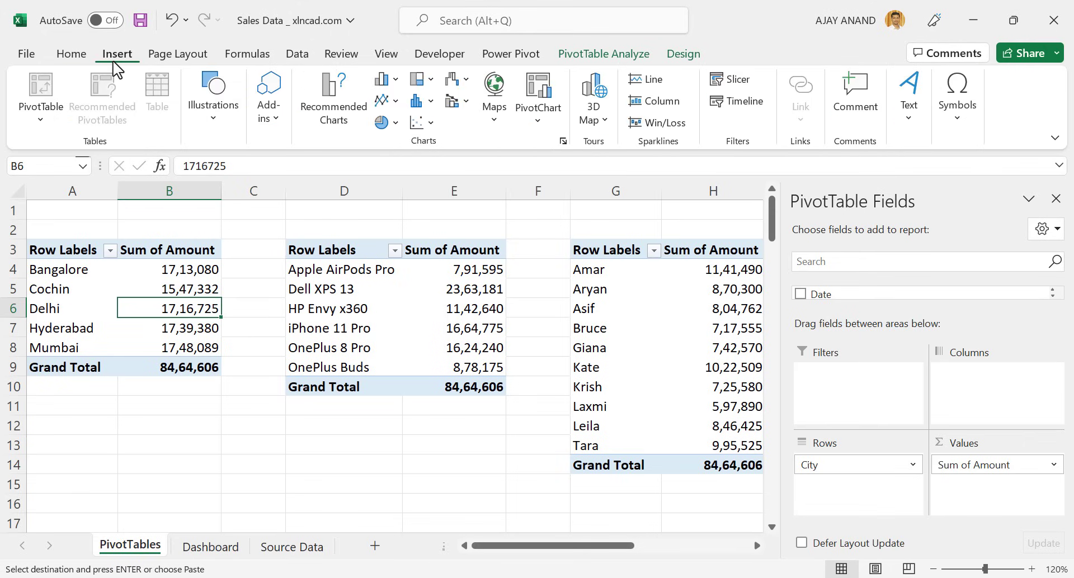
click(396, 101)
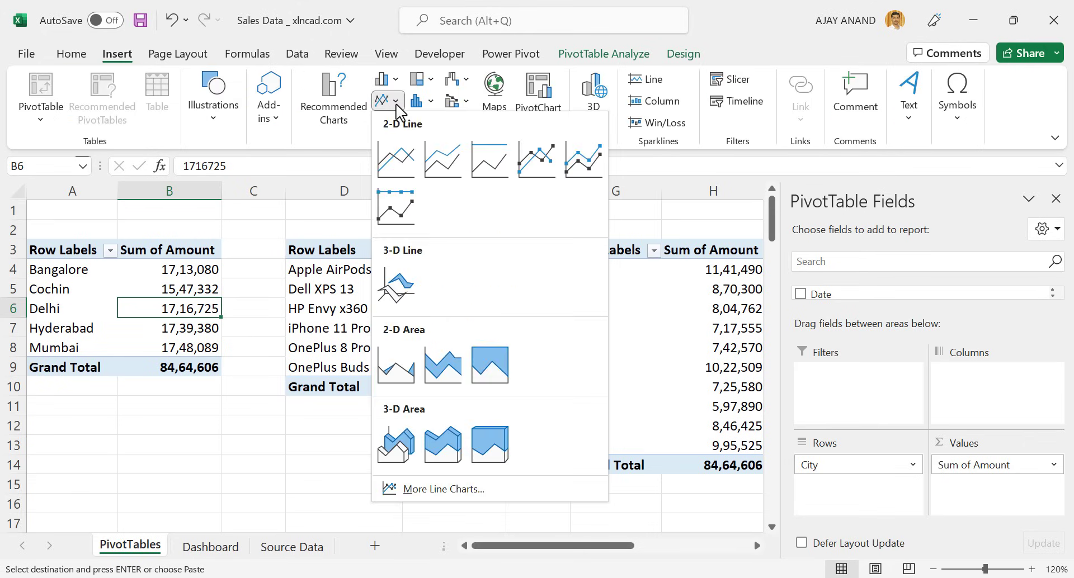
click(402, 164)
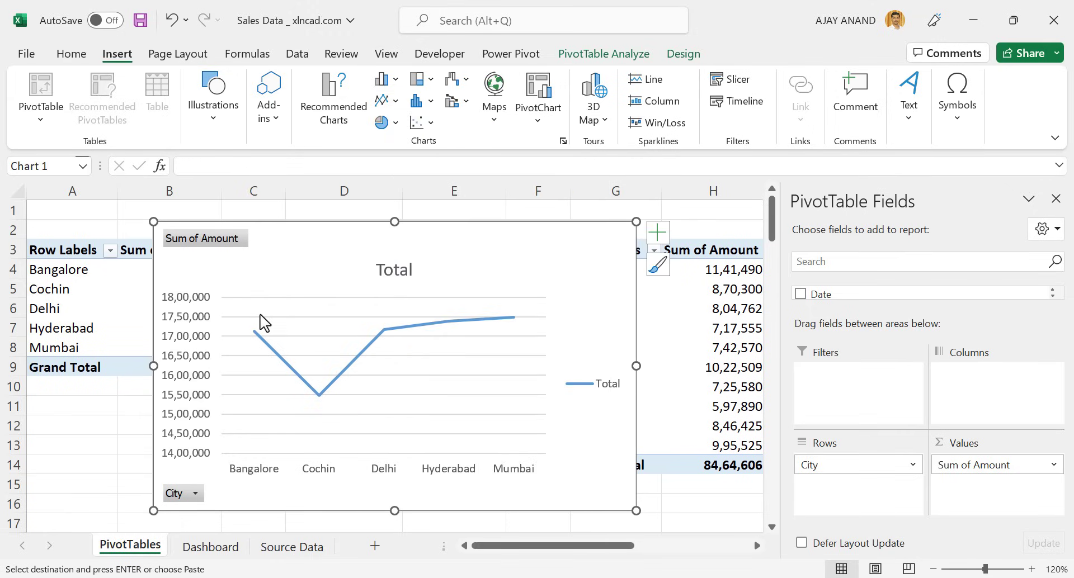
- Hide all field buttons on the city line chart and delete its vertical axis, gridlines and legend
right_click(223, 245)
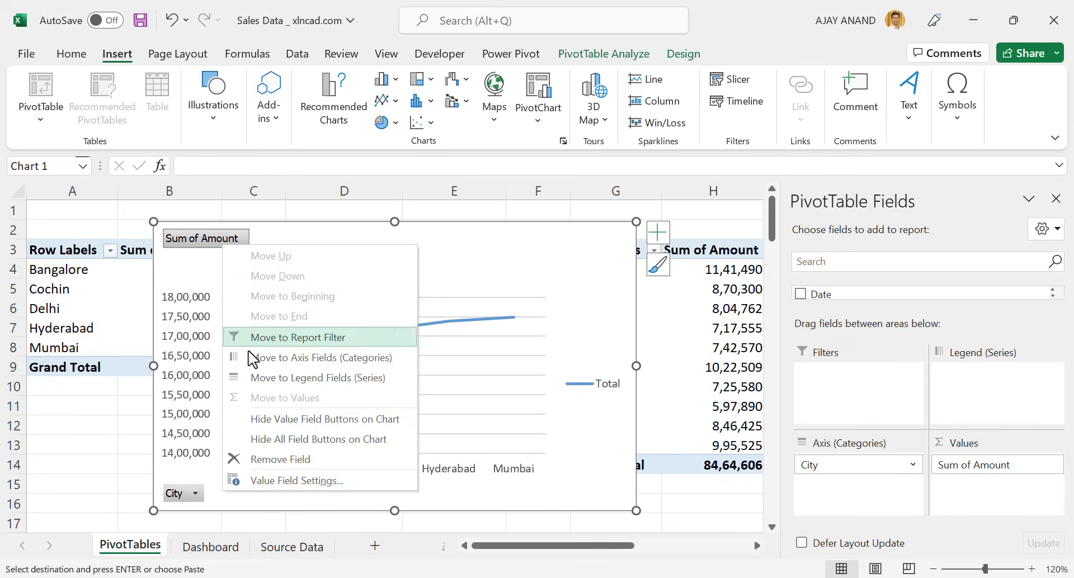
click(338, 440)
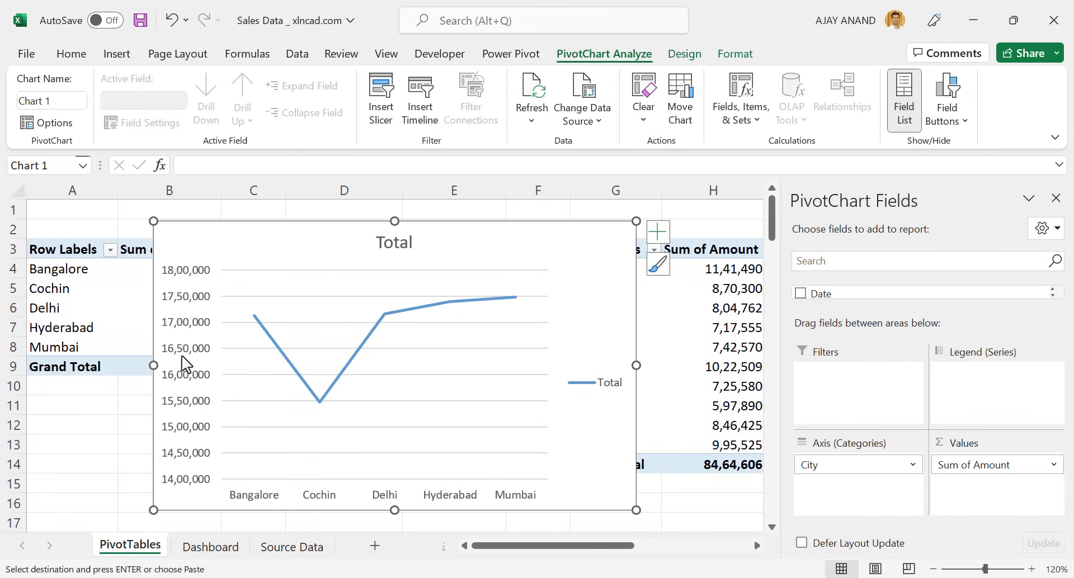
click(191, 336)
key(Delete)
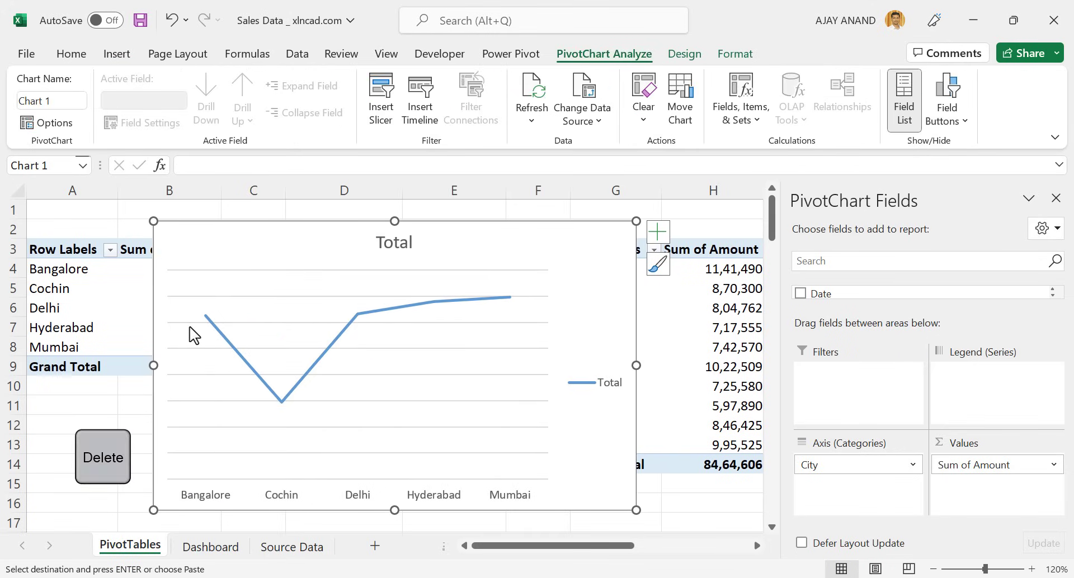
click(477, 323)
key(Delete)
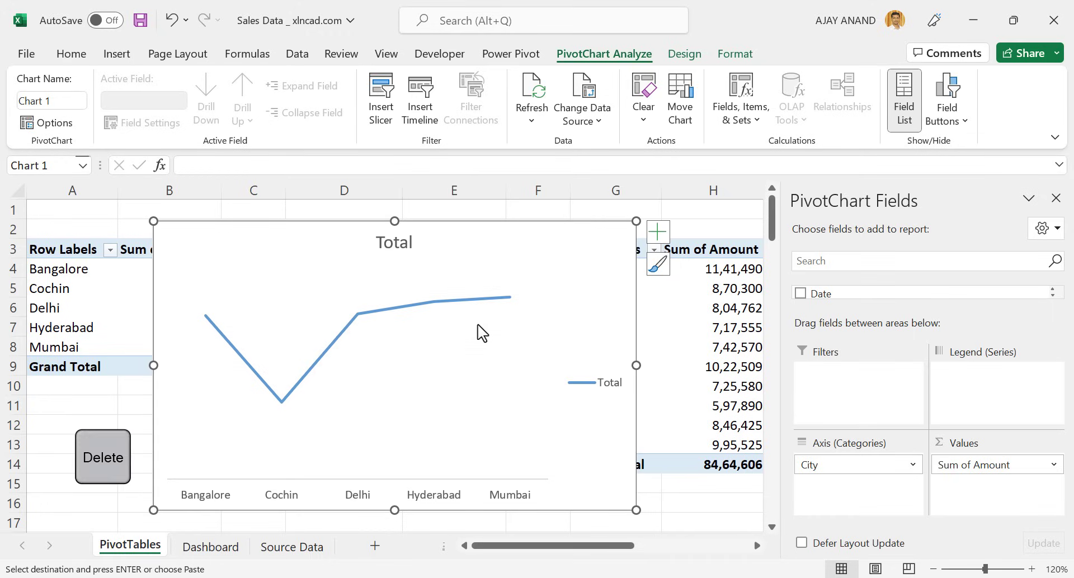
click(594, 384)
key(Delete)
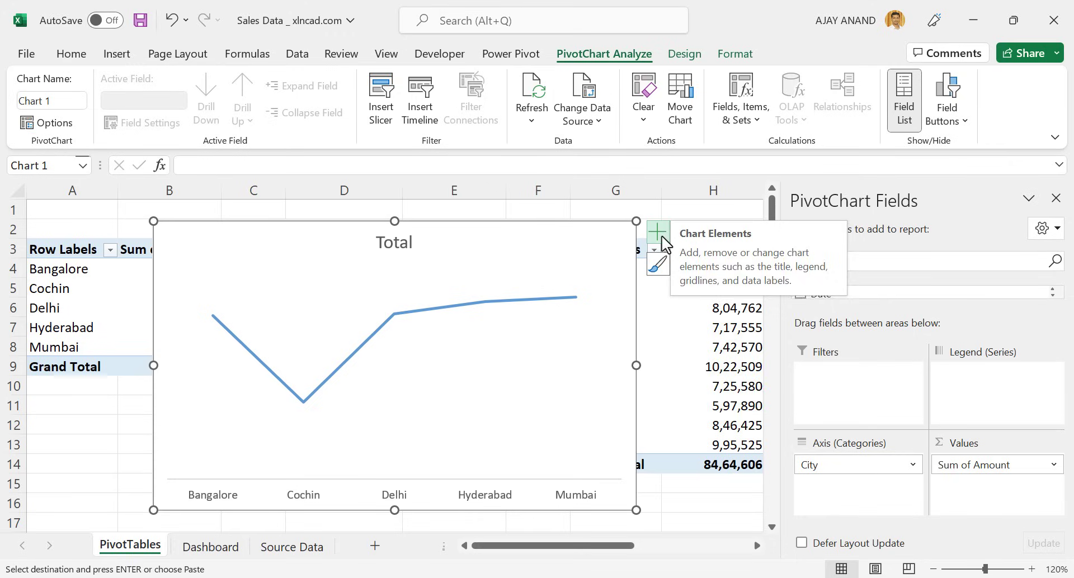
- Add data labels to the city line chart and change its title to Sales by City
click(662, 235)
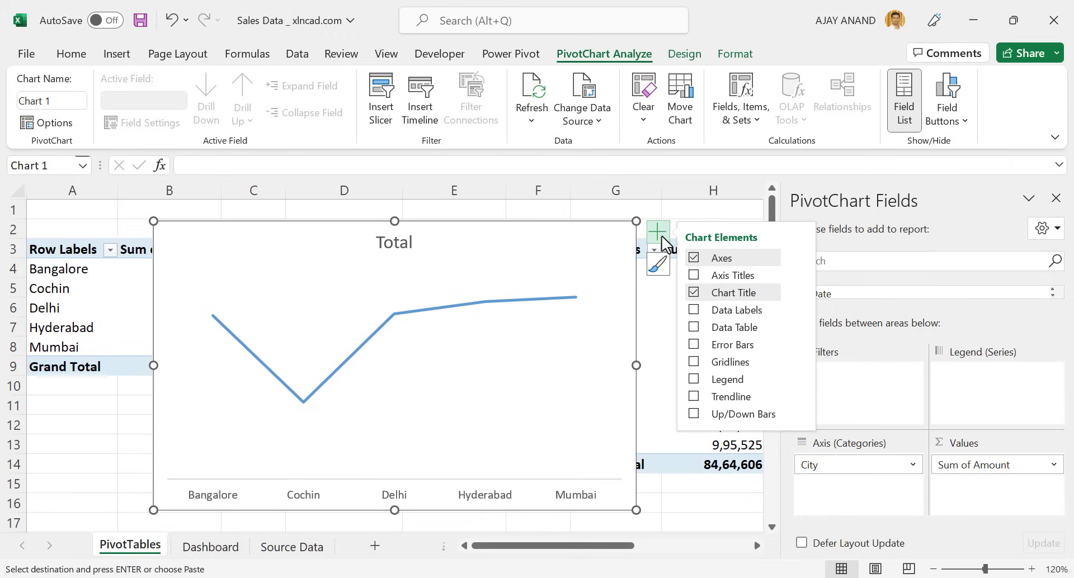
click(694, 313)
click(397, 244)
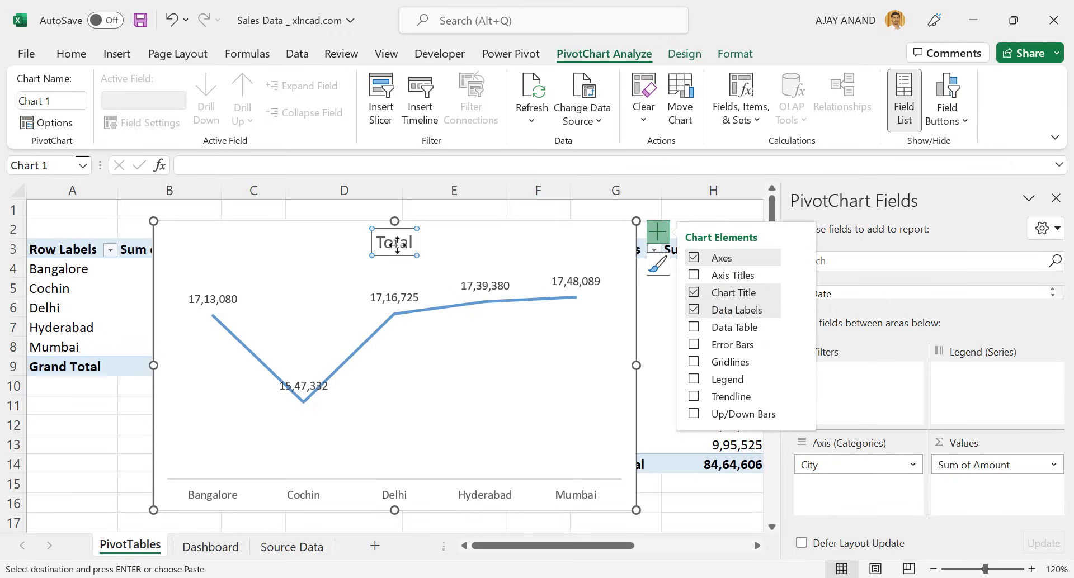
click(396, 244)
double_click(395, 243)
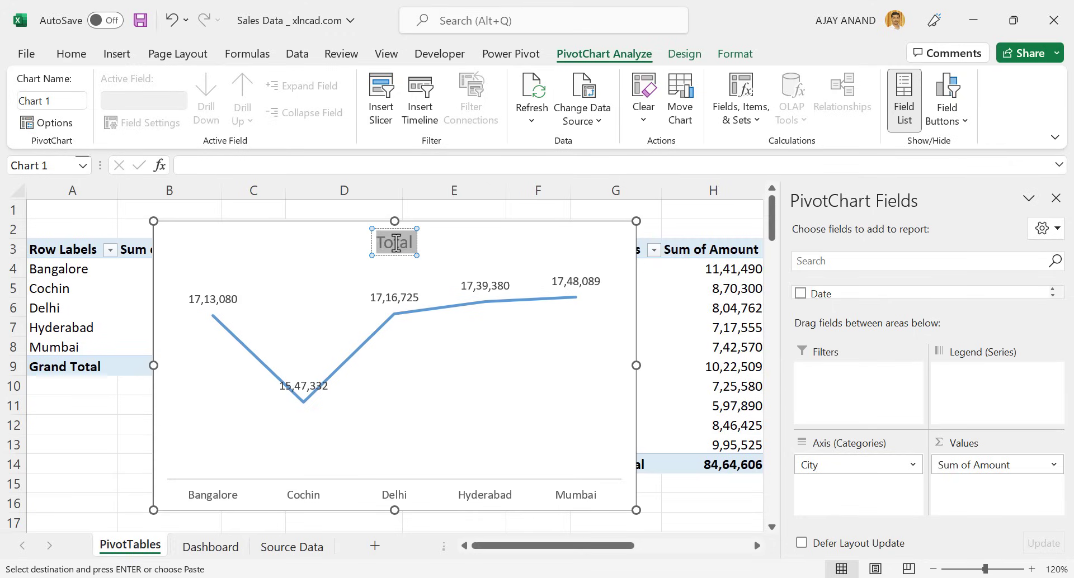
text(Sa)
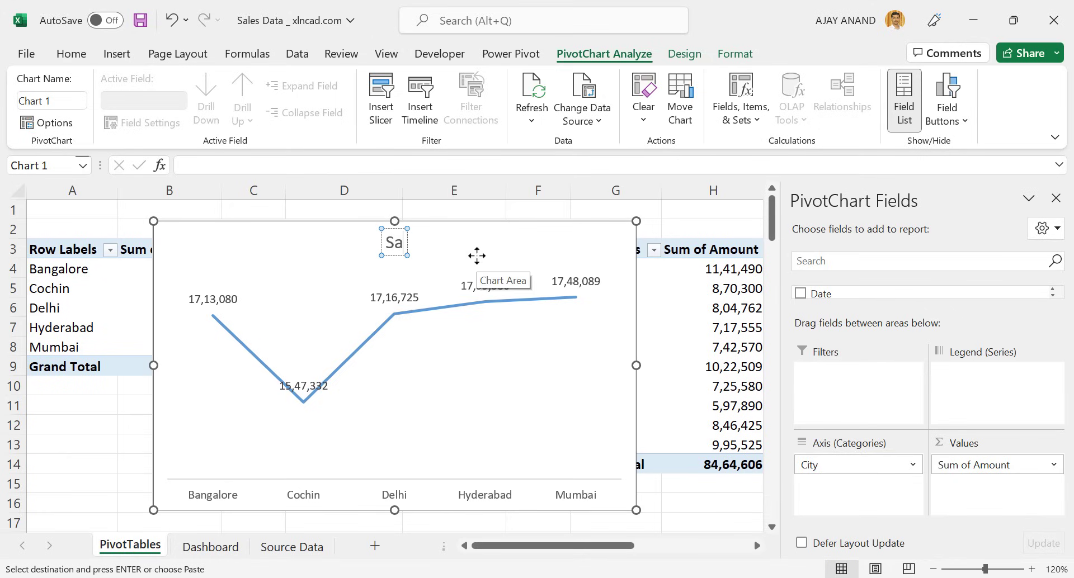
text(les by City)
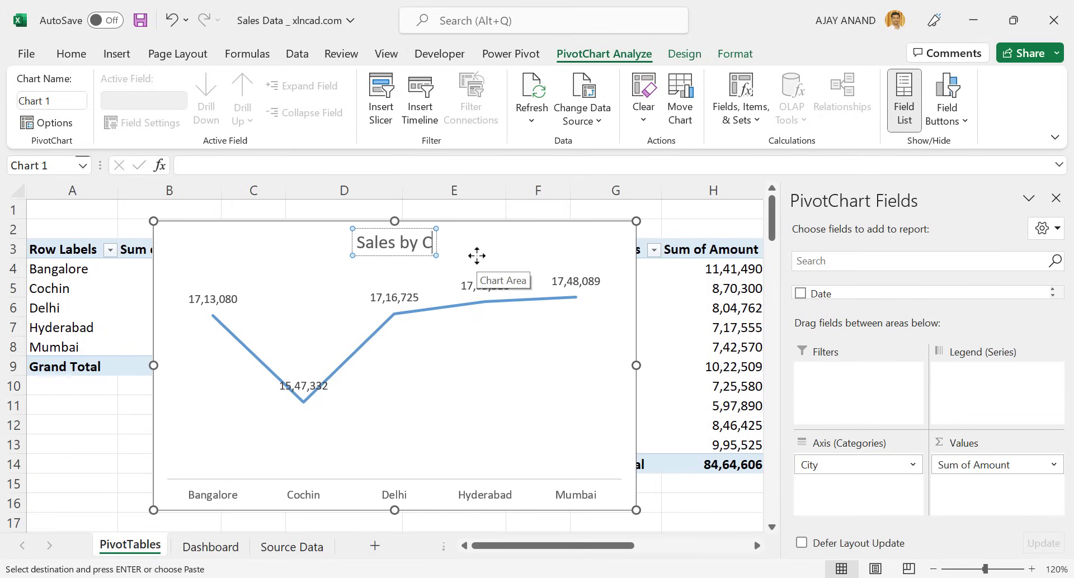
click(108, 414)
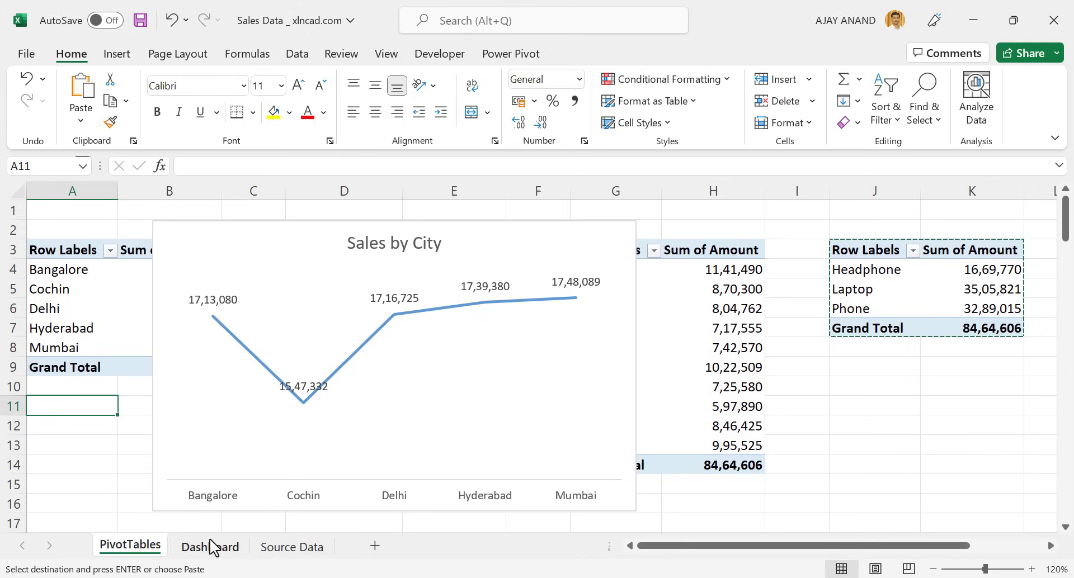
- Move the Sales by City chart from the PivotTables sheet to cell G2 of the Dashboard sheet
click(156, 408)
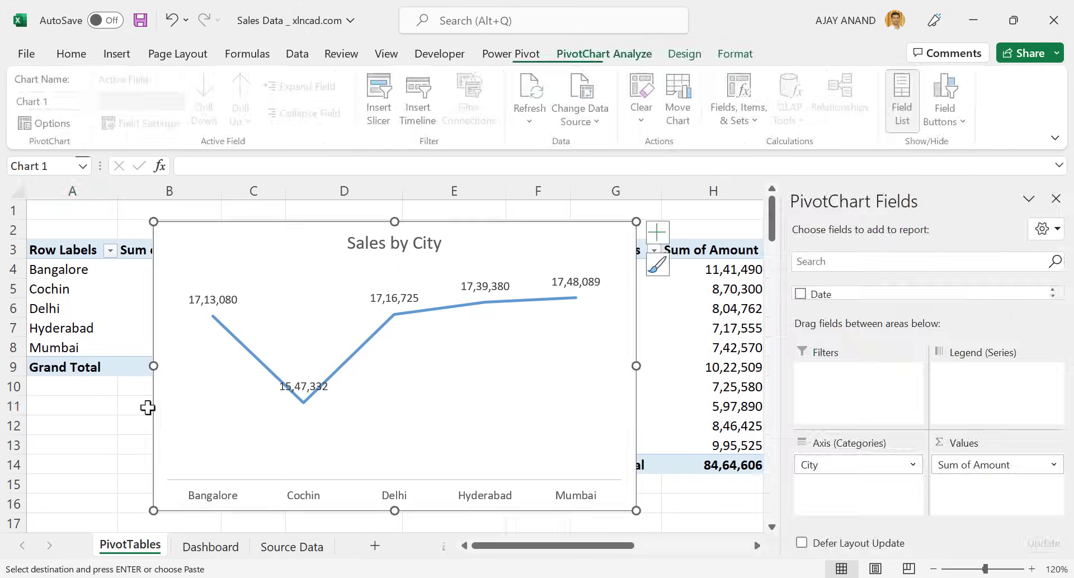
key(ctrl+x)
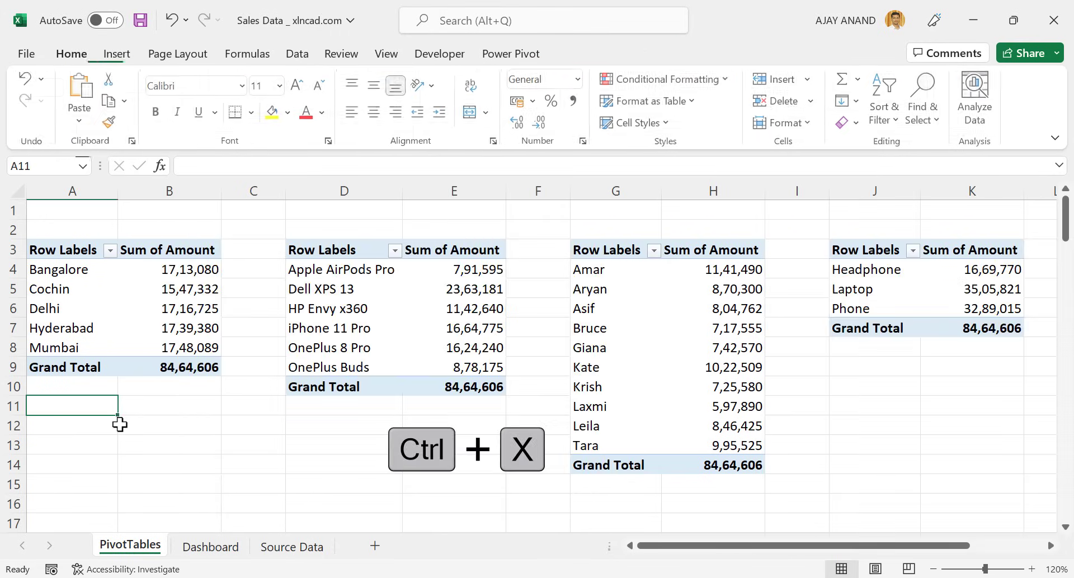
click(210, 547)
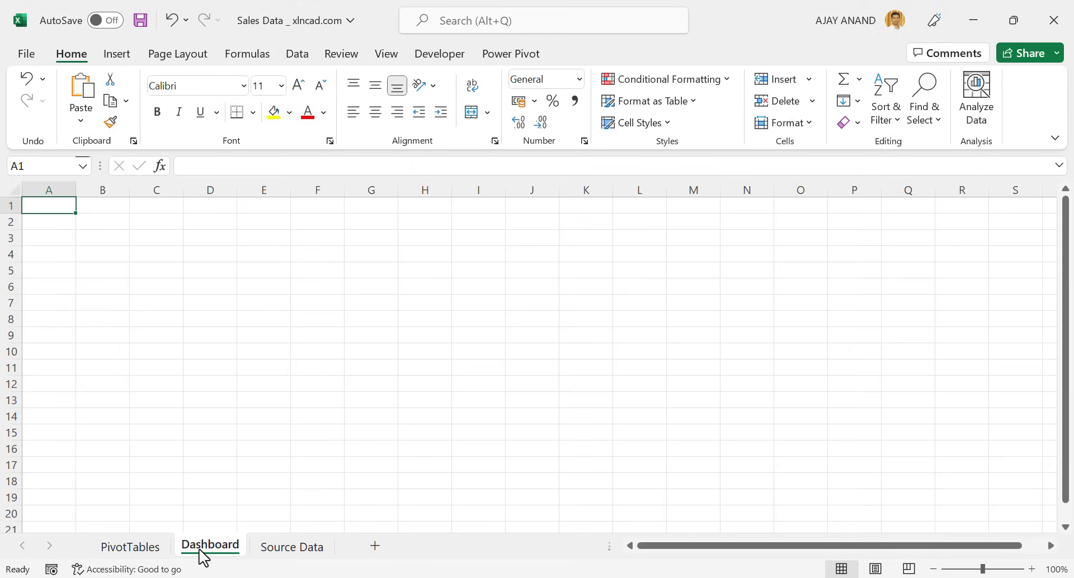
click(370, 223)
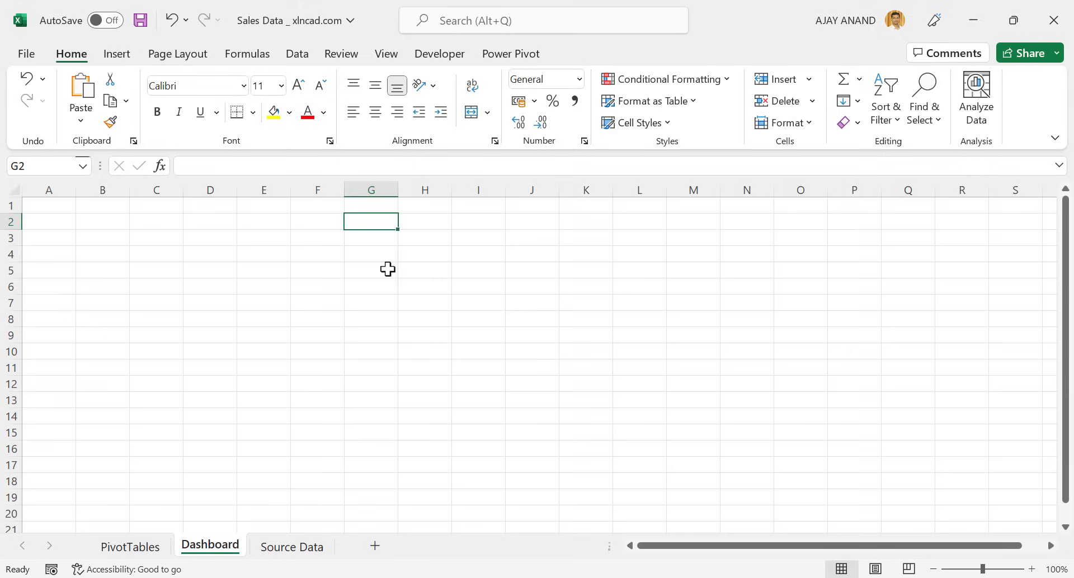
key(ctrl+v)
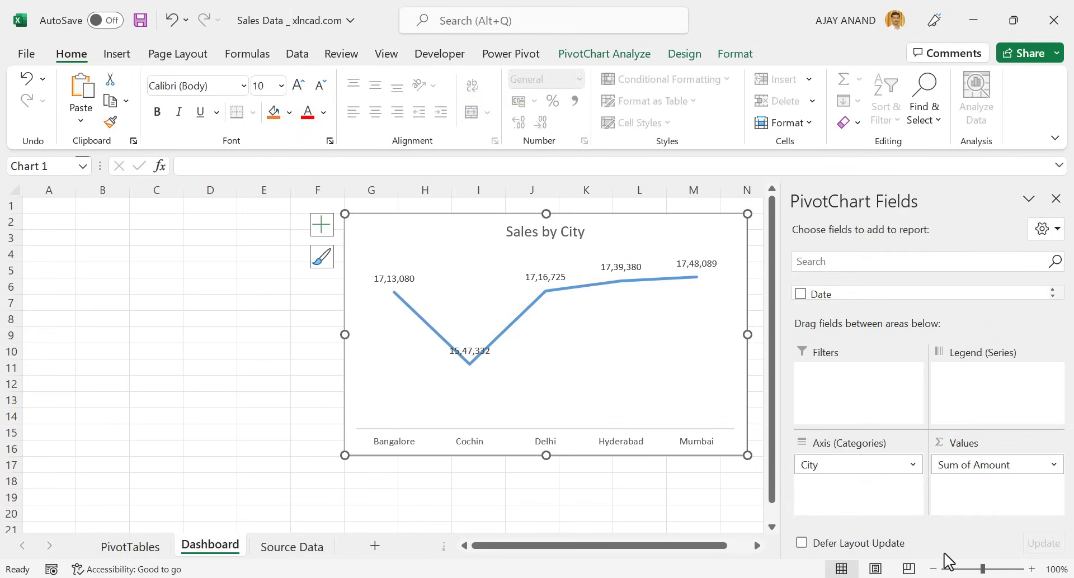
- Resize the Sales by City chart on the Dashboard sheet to 7 cm high and 16.52 cm wide
click(933, 569)
click(933, 569)
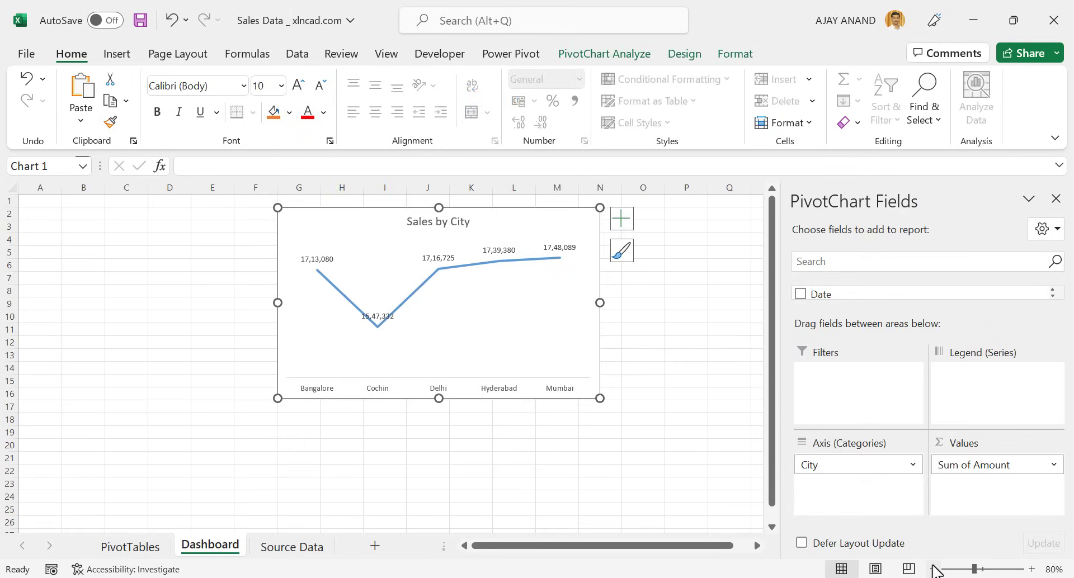
click(933, 569)
click(933, 569)
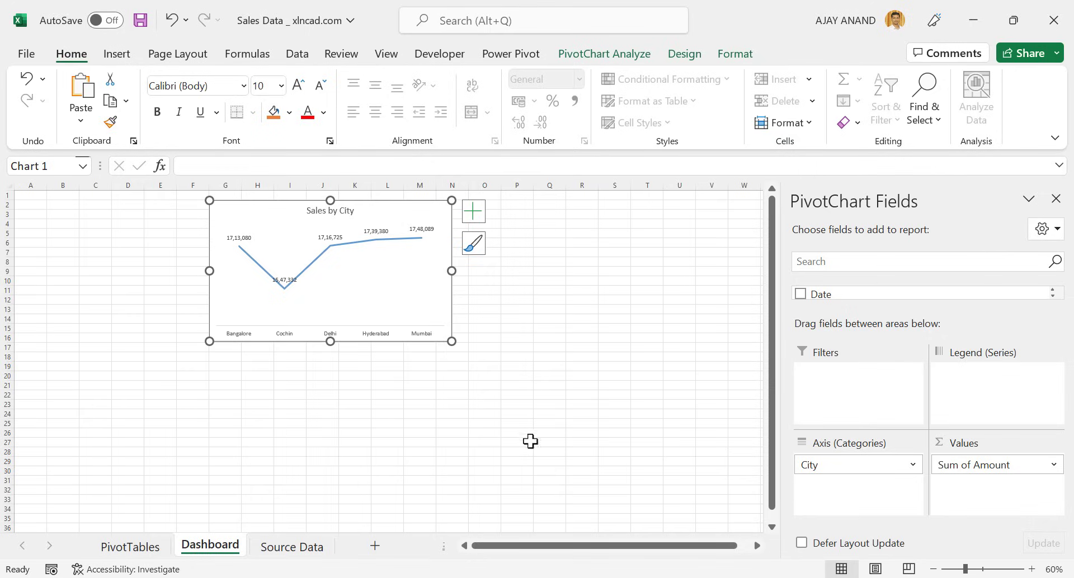
click(456, 403)
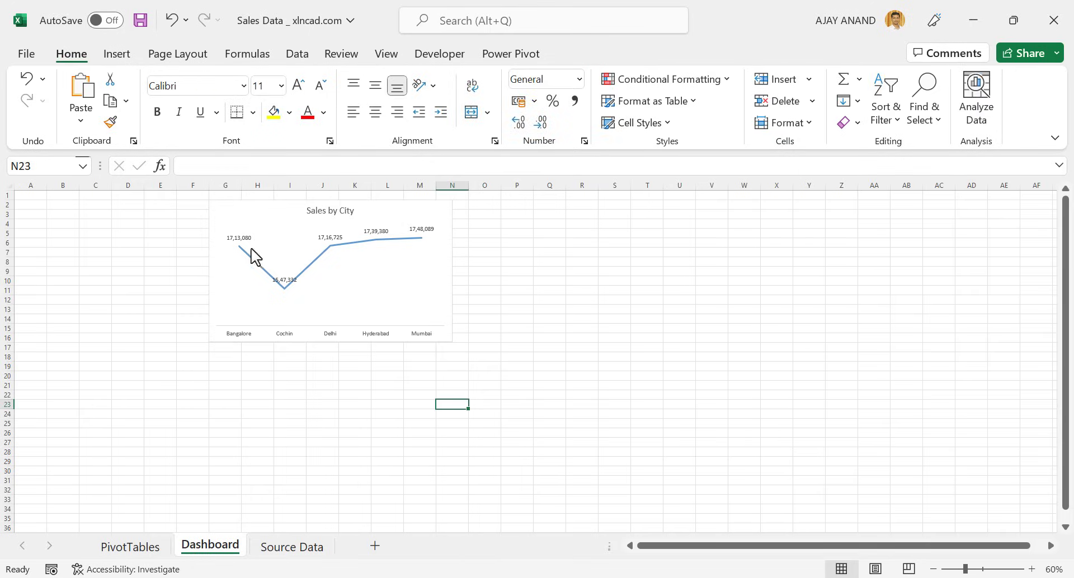
click(357, 340)
click(731, 57)
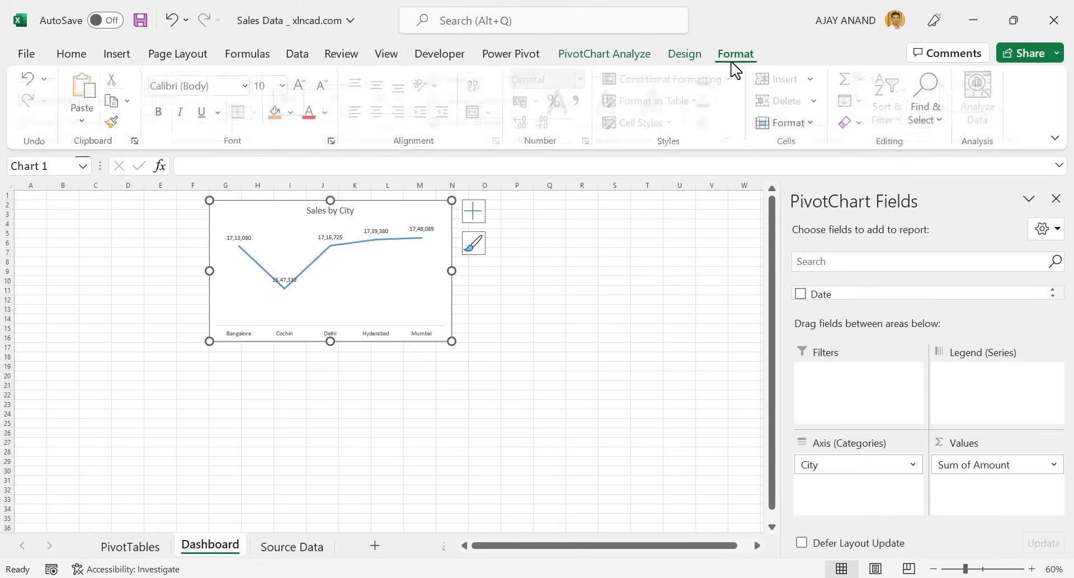
click(987, 88)
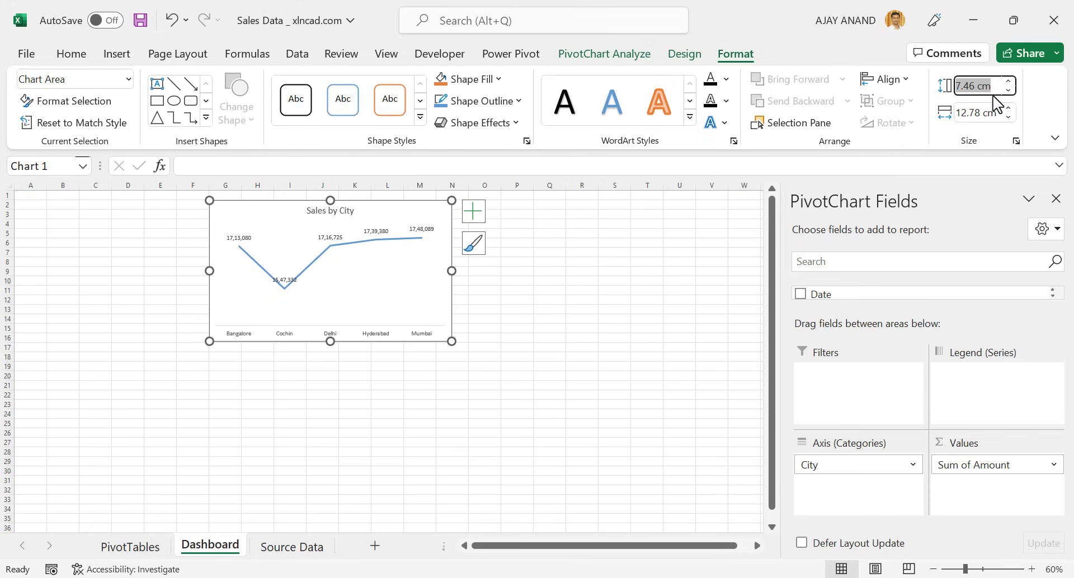
text(7)
key(Tab)
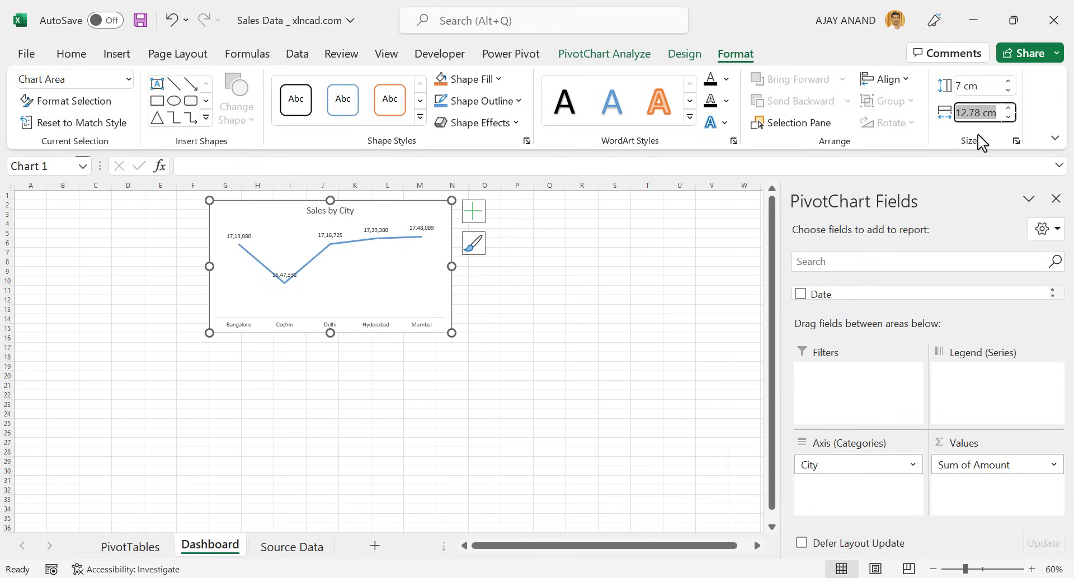
text(16.52)
key(Return)
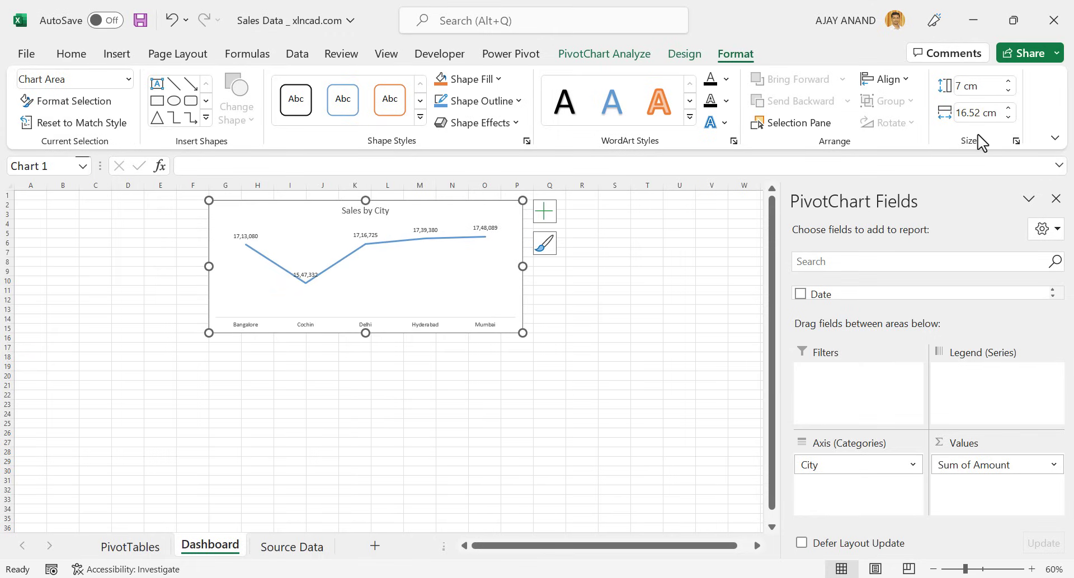
click(419, 386)
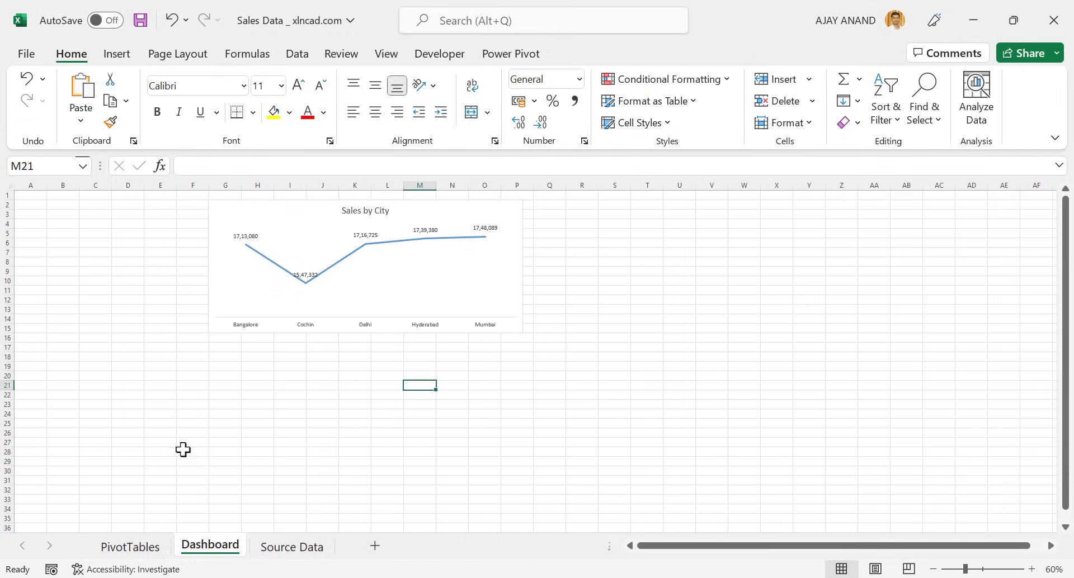
- Insert a 2-D clustered column PivotChart based on the product PivotTable on the PivotTables sheet
click(138, 549)
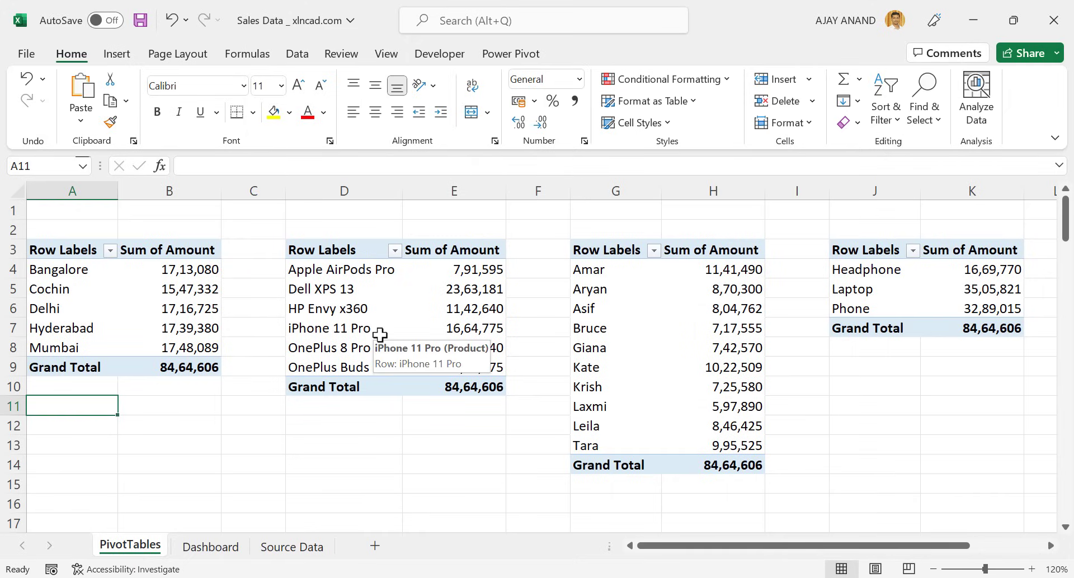
click(441, 307)
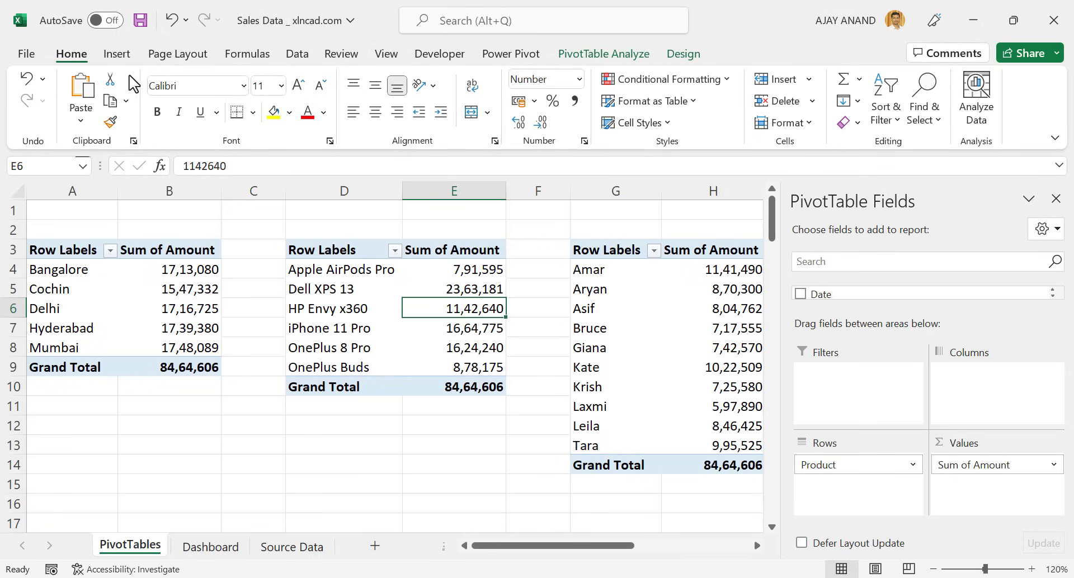
click(117, 54)
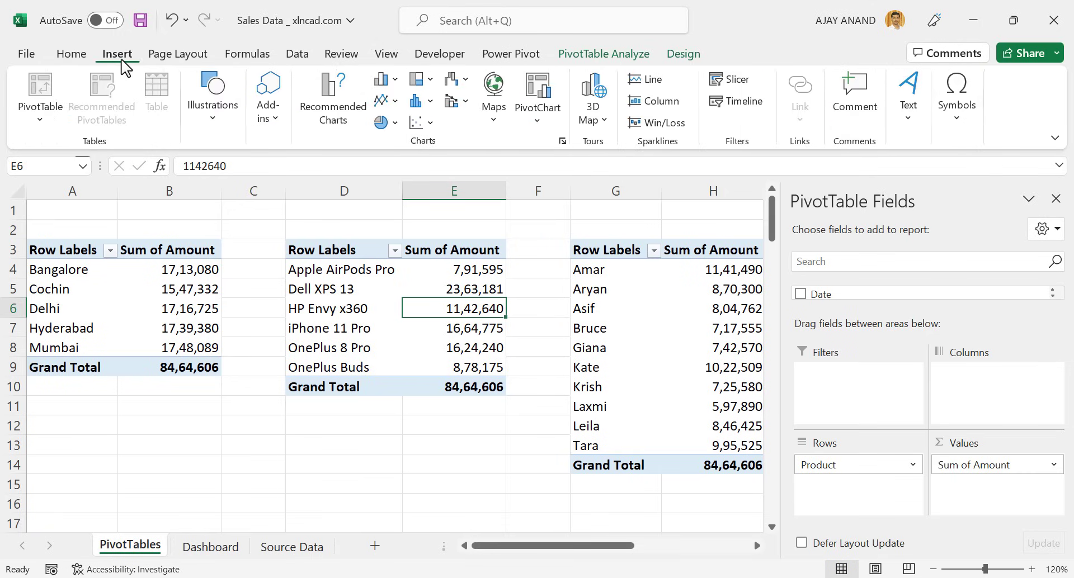
click(396, 83)
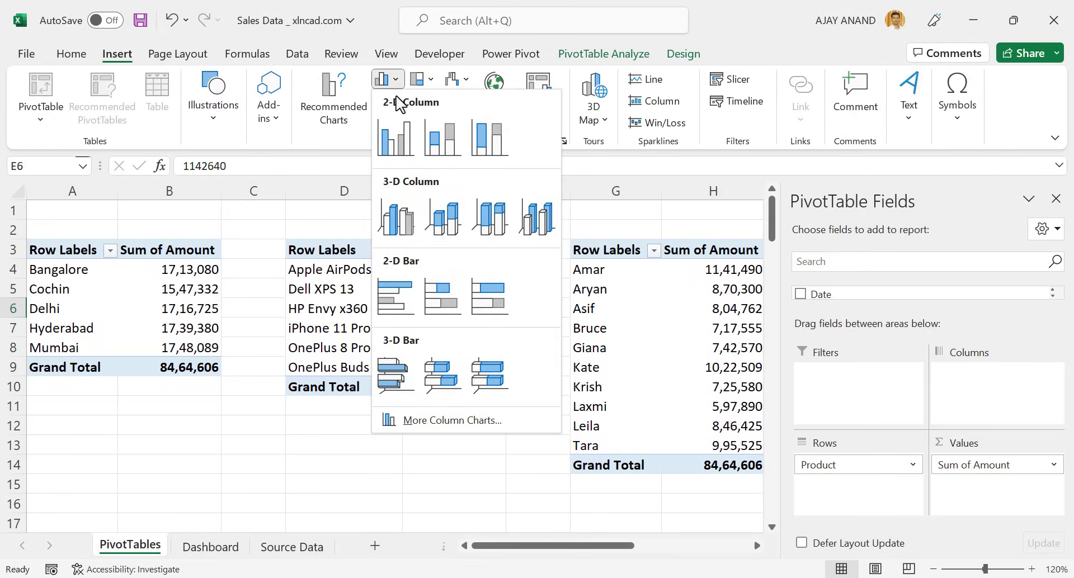
click(395, 140)
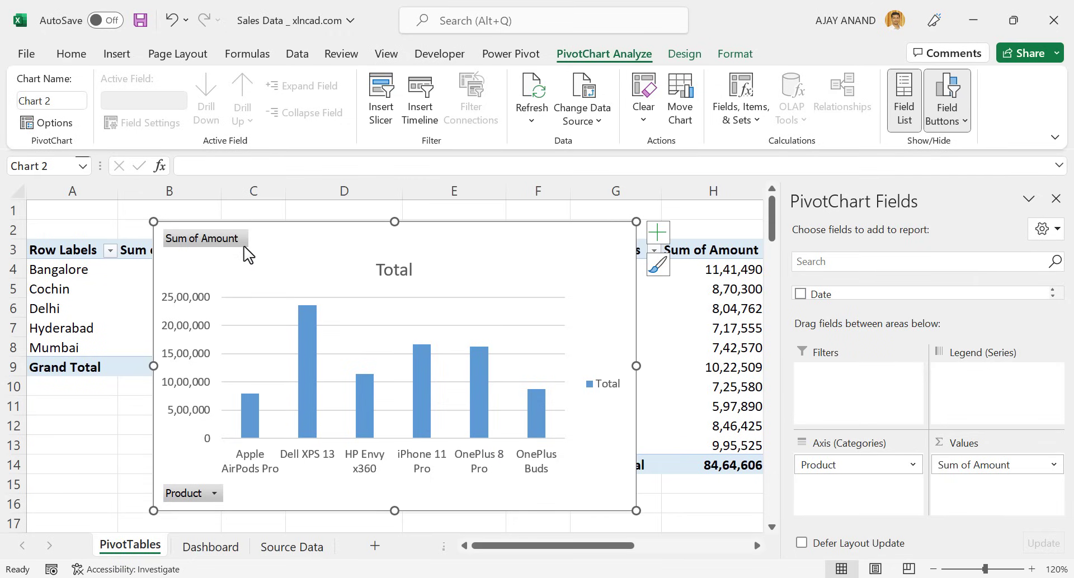
- Hide all field buttons on the product column chart and delete its vertical axis, gridlines and legend
right_click(229, 244)
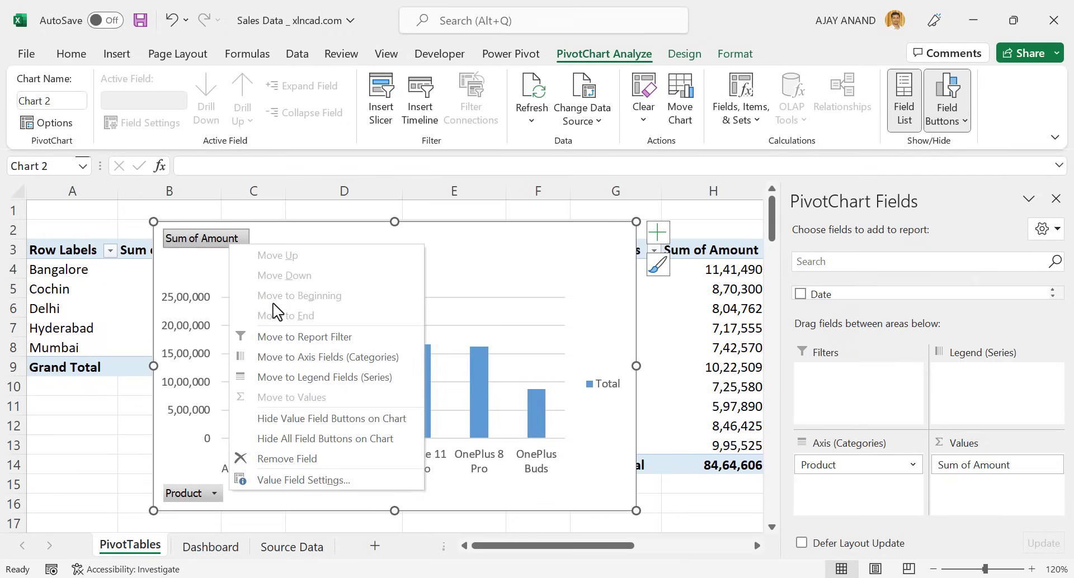
click(342, 440)
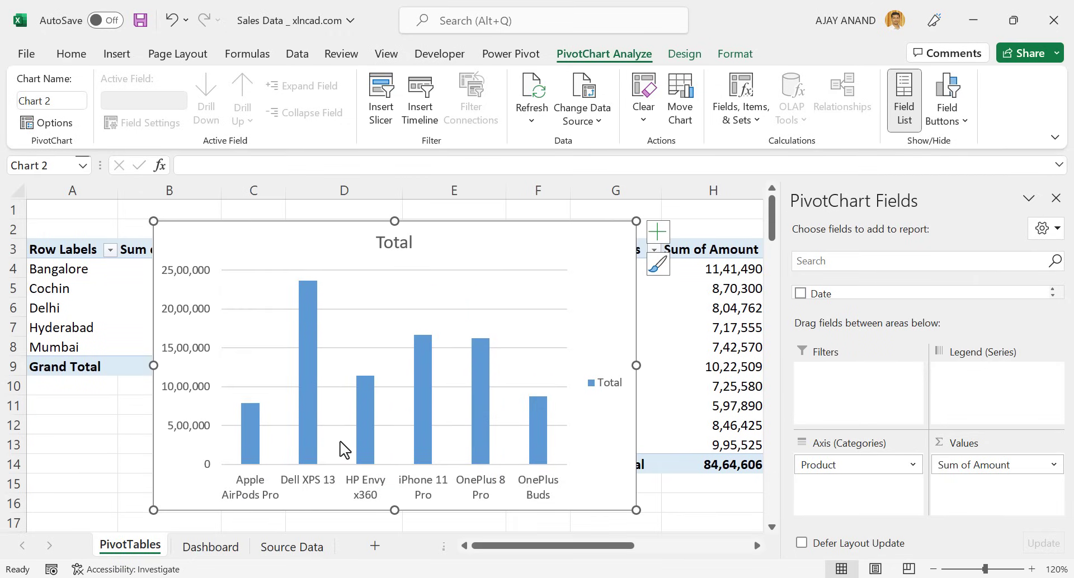
click(189, 319)
key(Delete)
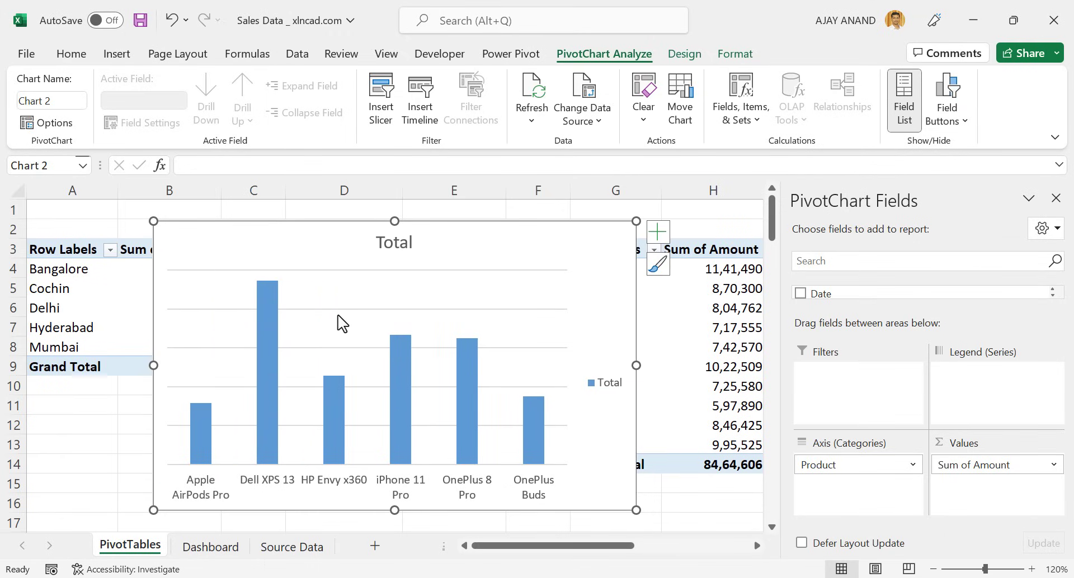
click(383, 312)
key(Delete)
click(604, 392)
key(Delete)
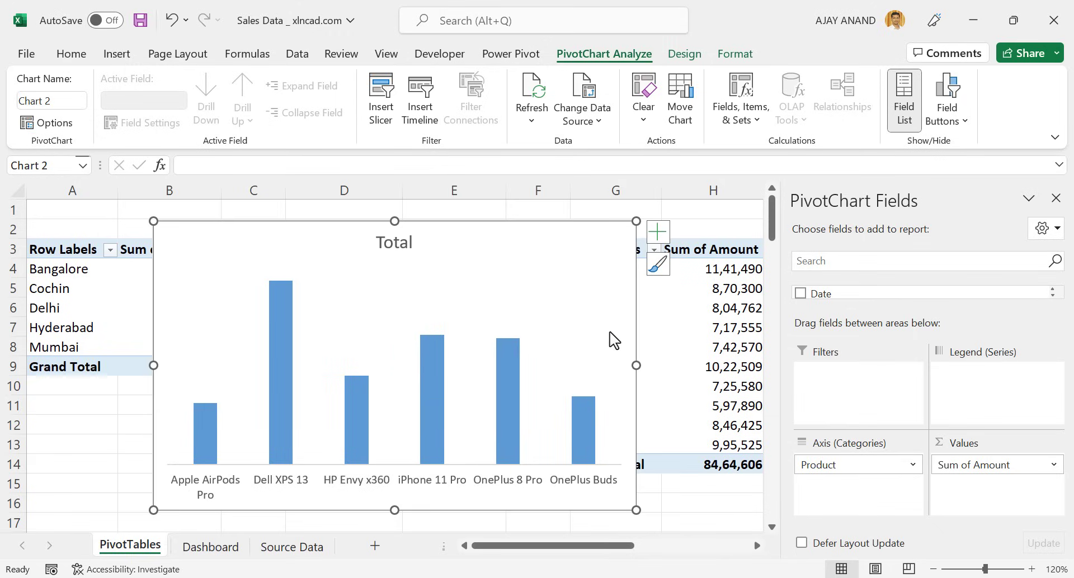
- Add data labels to the product column chart and change its title to Productwise Sales
click(656, 234)
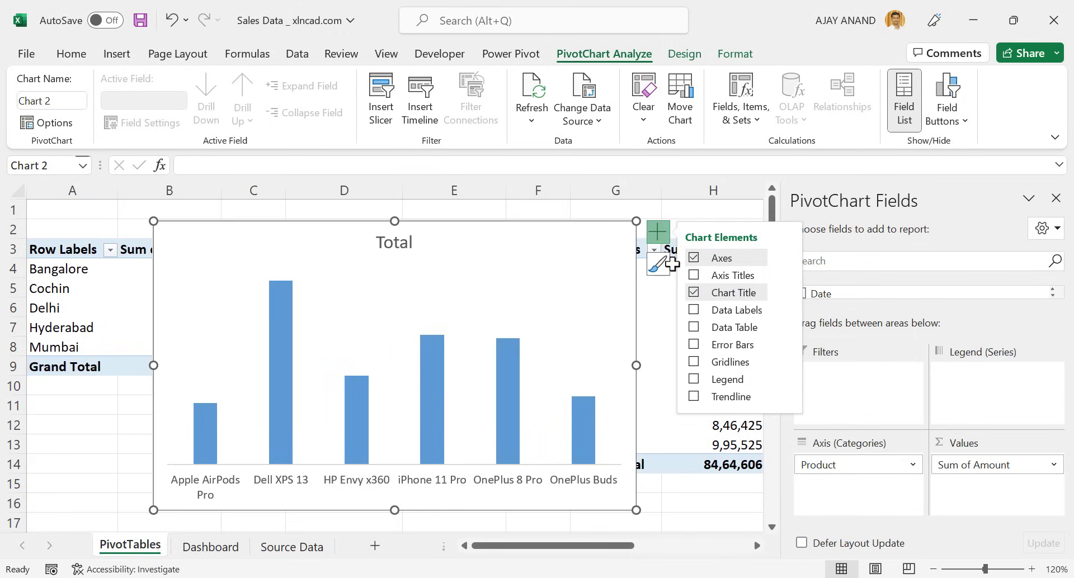
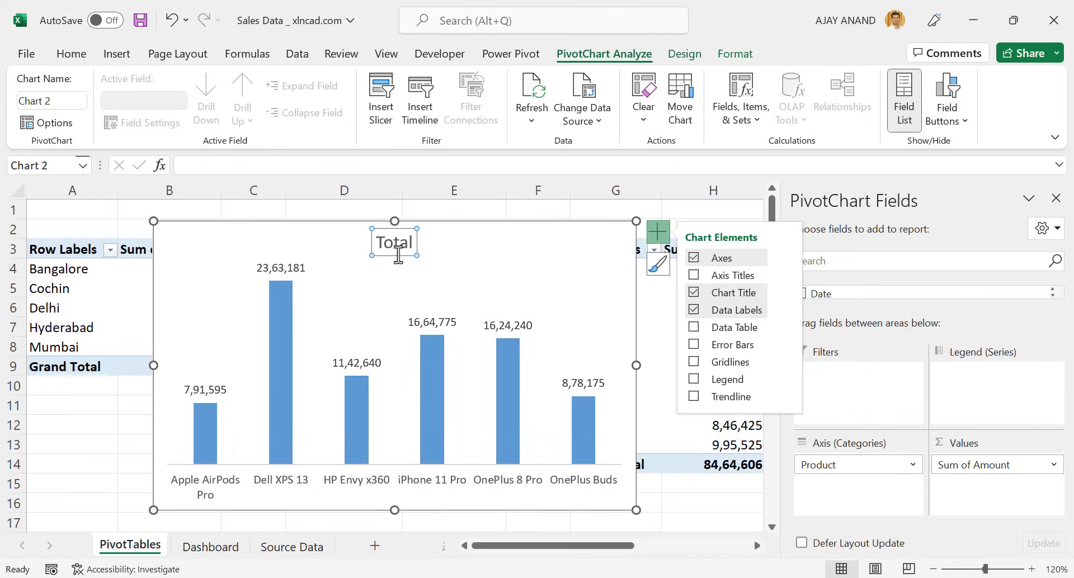
double_click(398, 253)
key(BackSpace)
key(BackSpace)
key(BackSpace)
key(BackSpace)
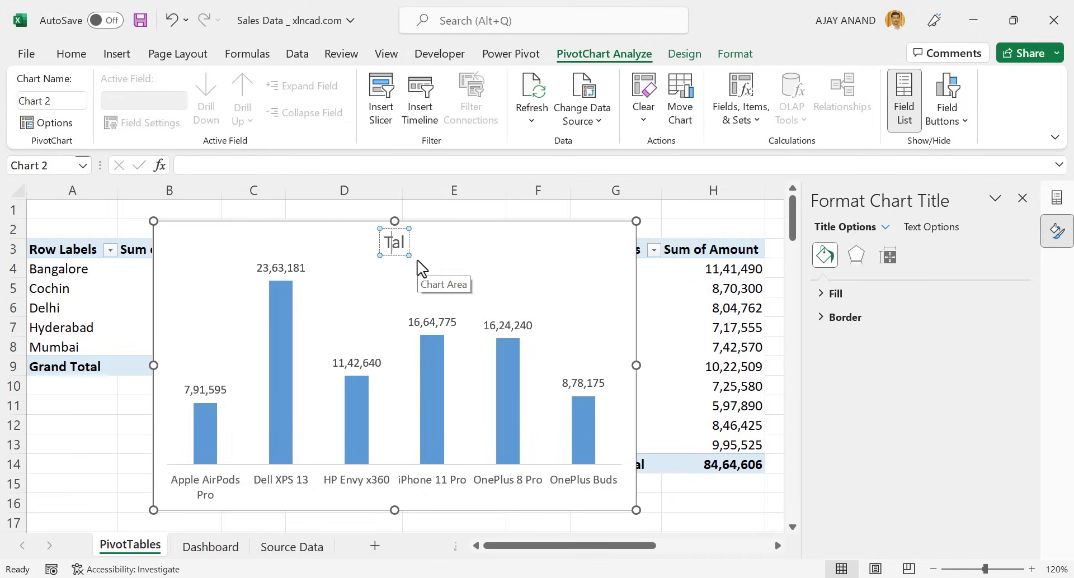
key(Delete)
text(Productwise)
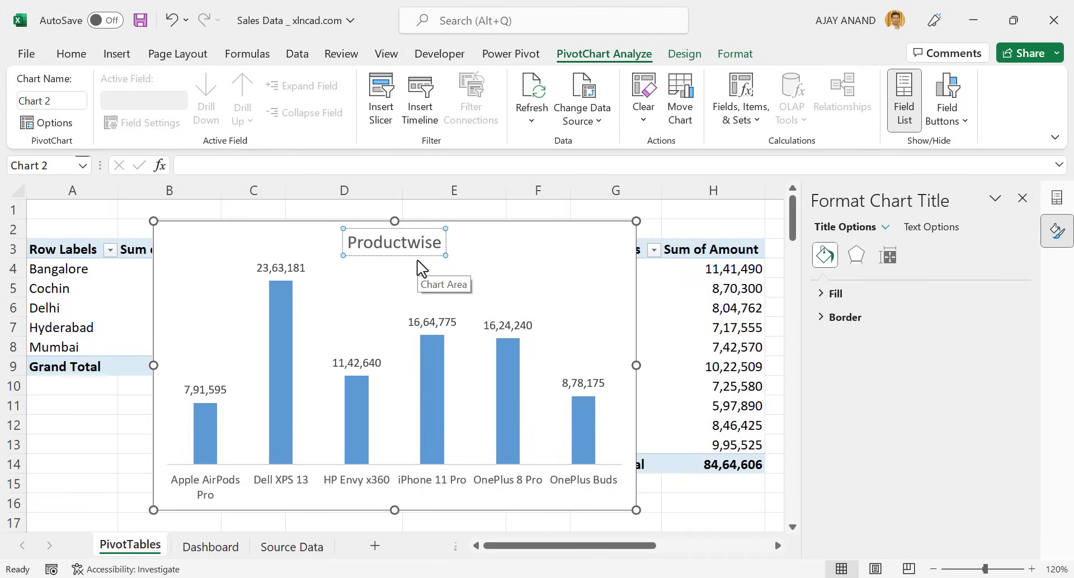
text( Sales)
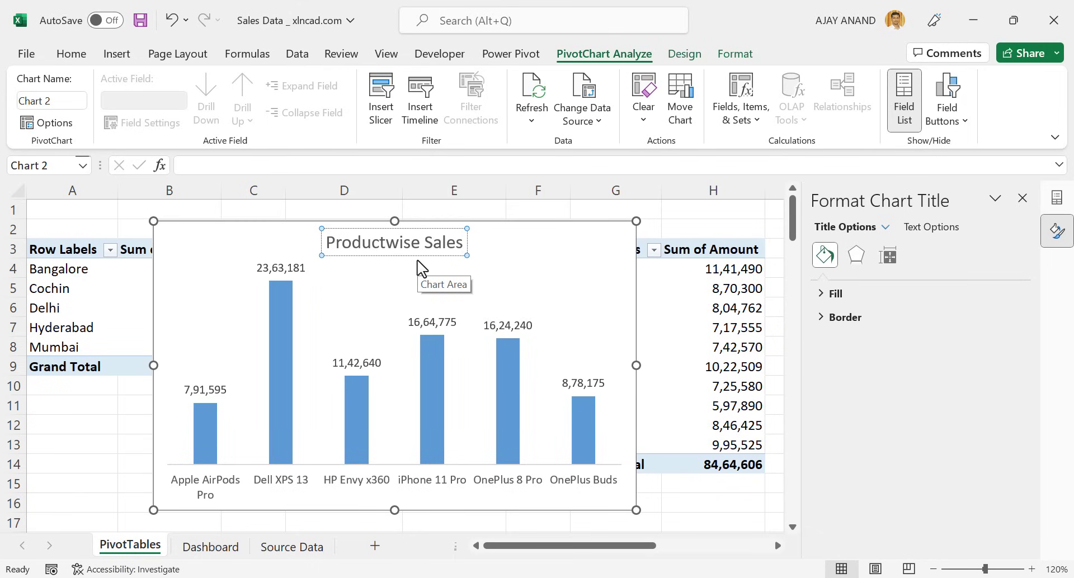
click(100, 445)
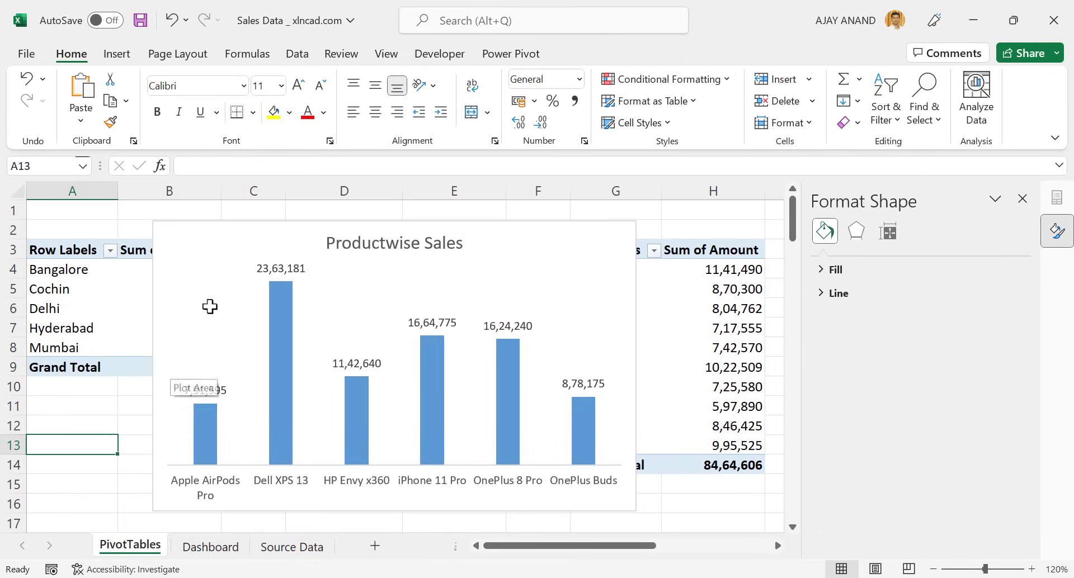
- Move the Productwise Sales chart from the PivotTables sheet to cell G17 of the Dashboard sheet
click(157, 362)
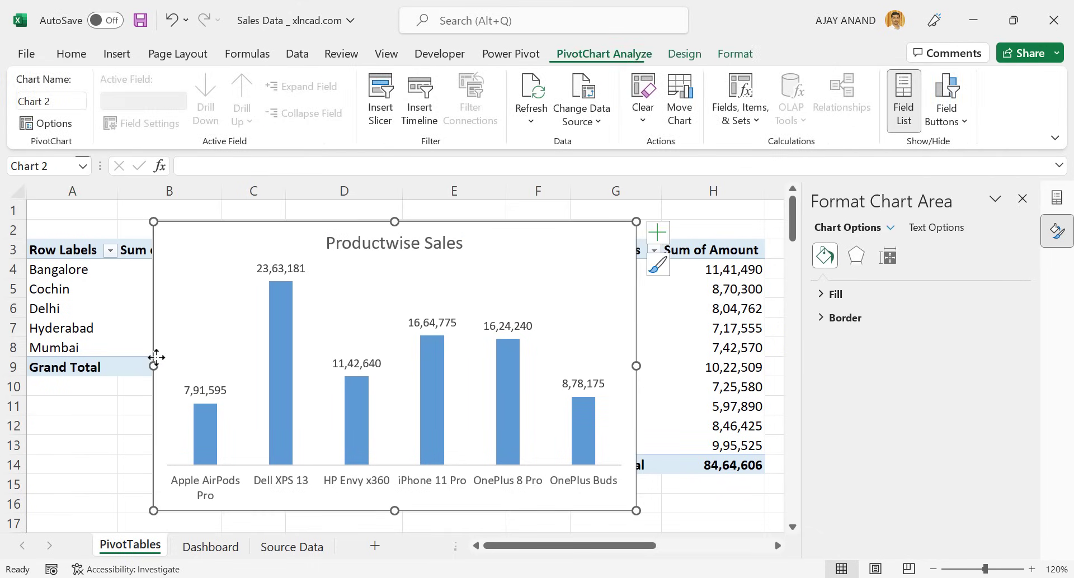
key(ctrl+x)
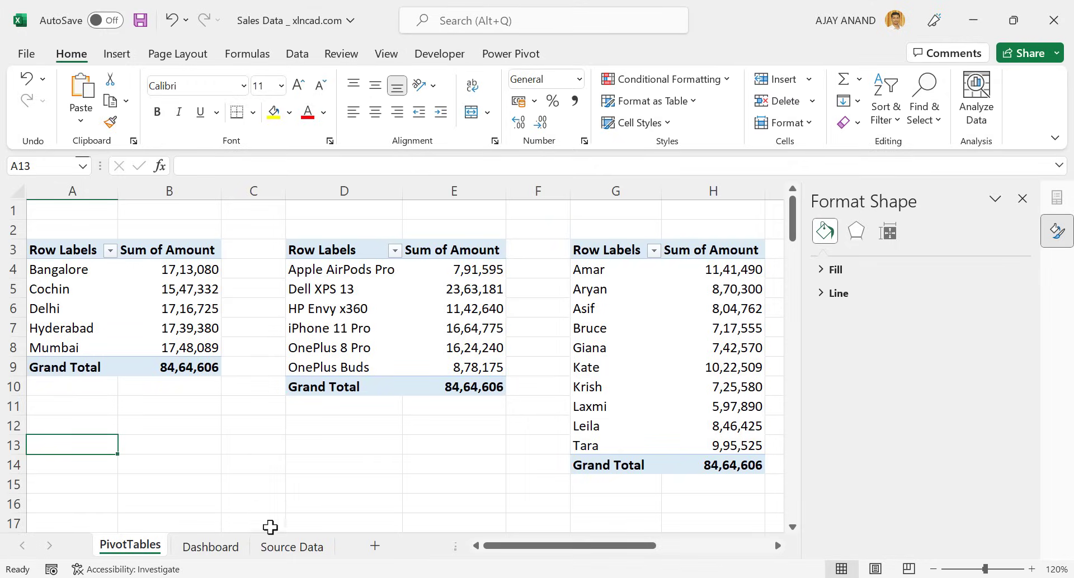
click(226, 547)
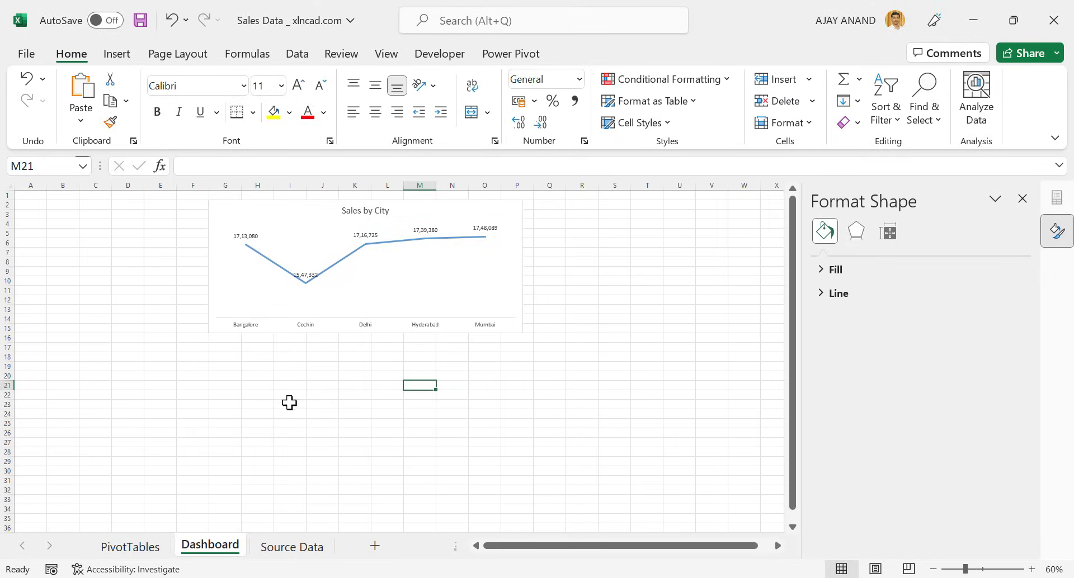
click(226, 347)
key(ctrl+v)
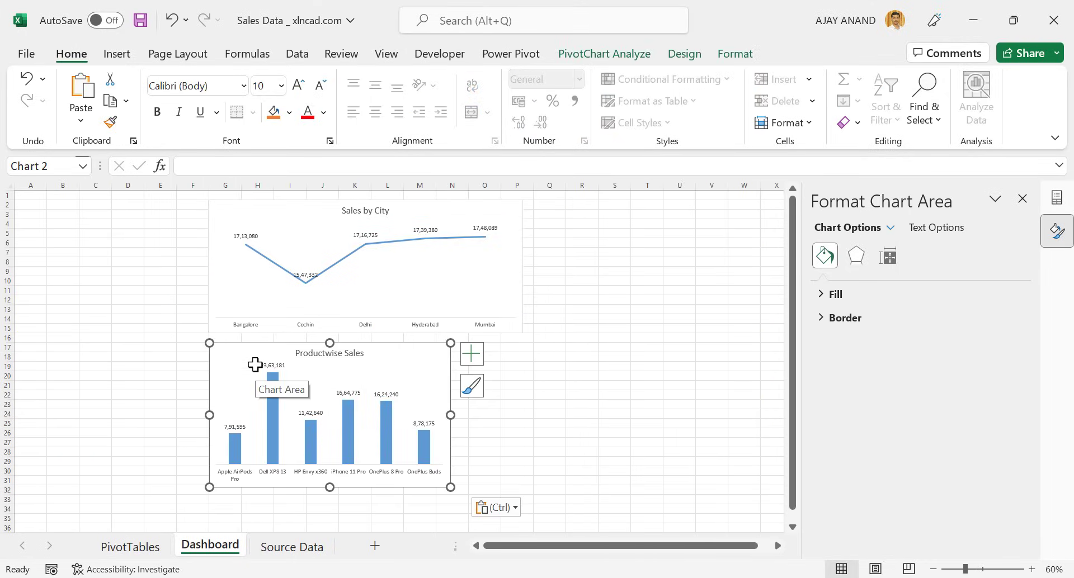
- Resize the Productwise Sales chart to 7 cm high and 16.5 cm wide
click(732, 56)
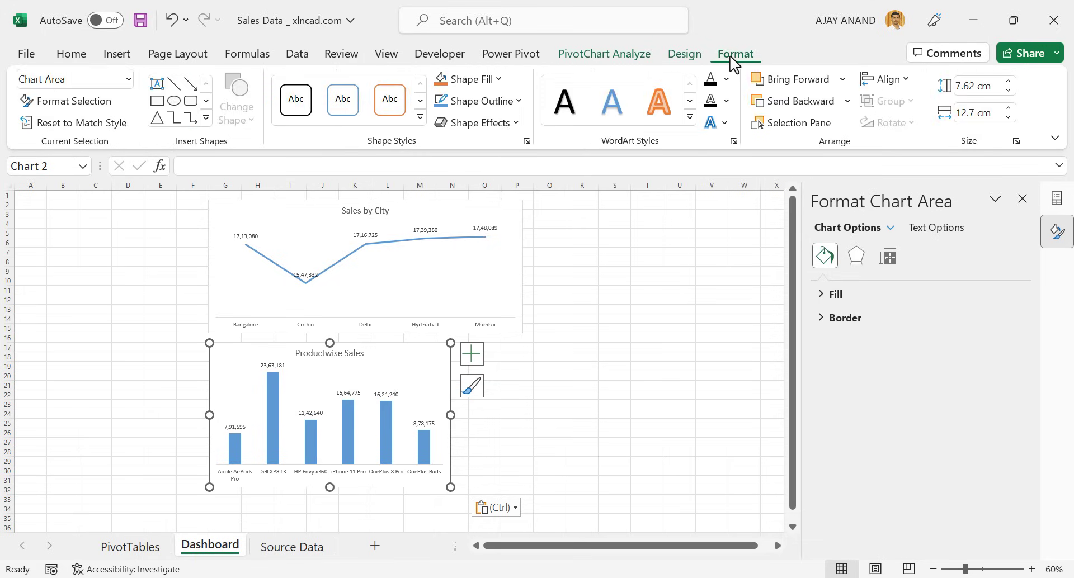
click(980, 89)
text(7)
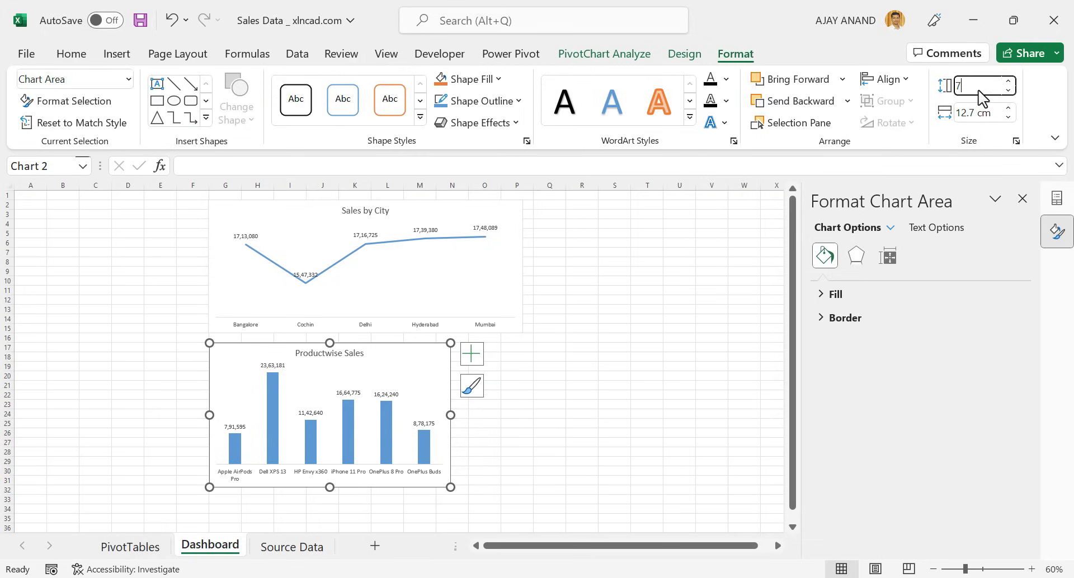
click(976, 113)
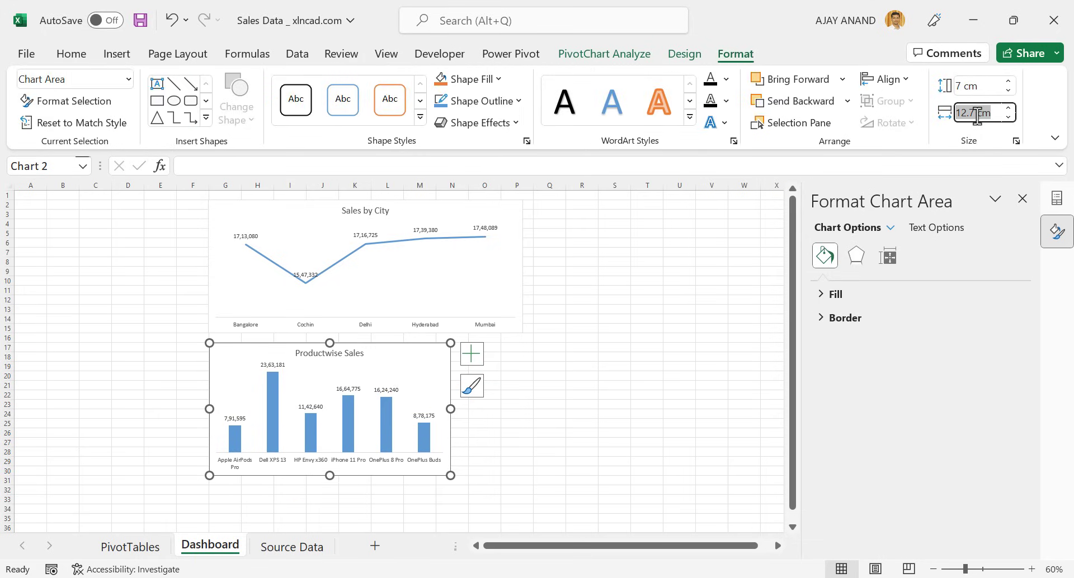
text(16.5)
key(Return)
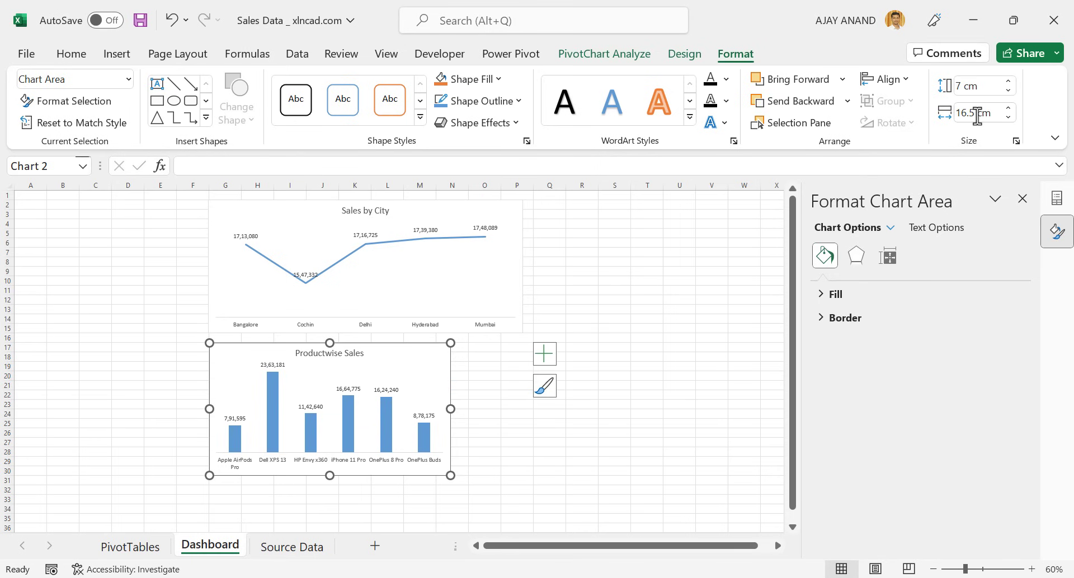
click(614, 299)
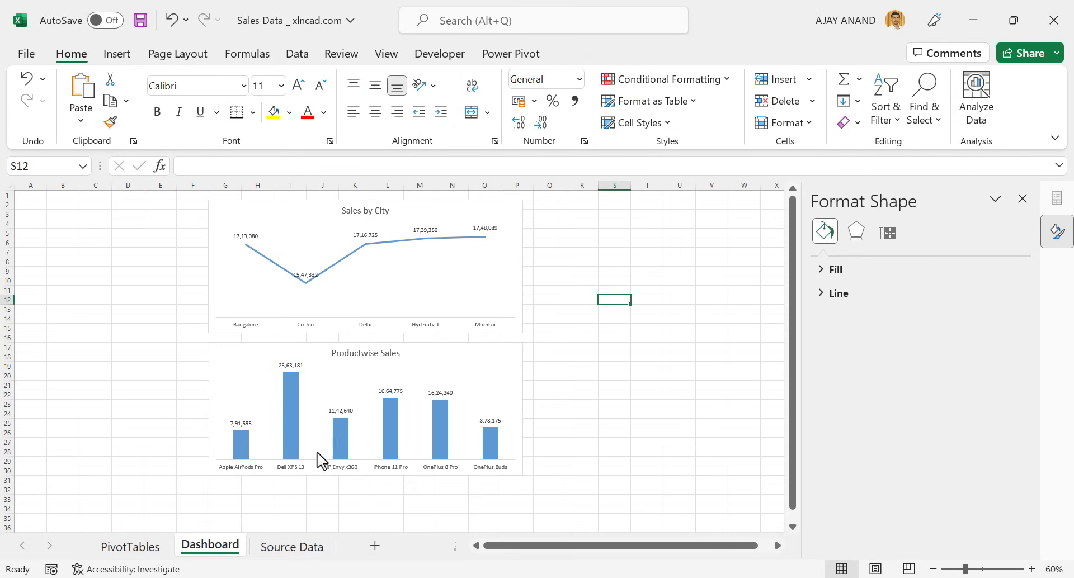
- Insert a 2-D clustered bar PivotChart from the sales rep PivotTable on the PivotTables sheet
click(134, 546)
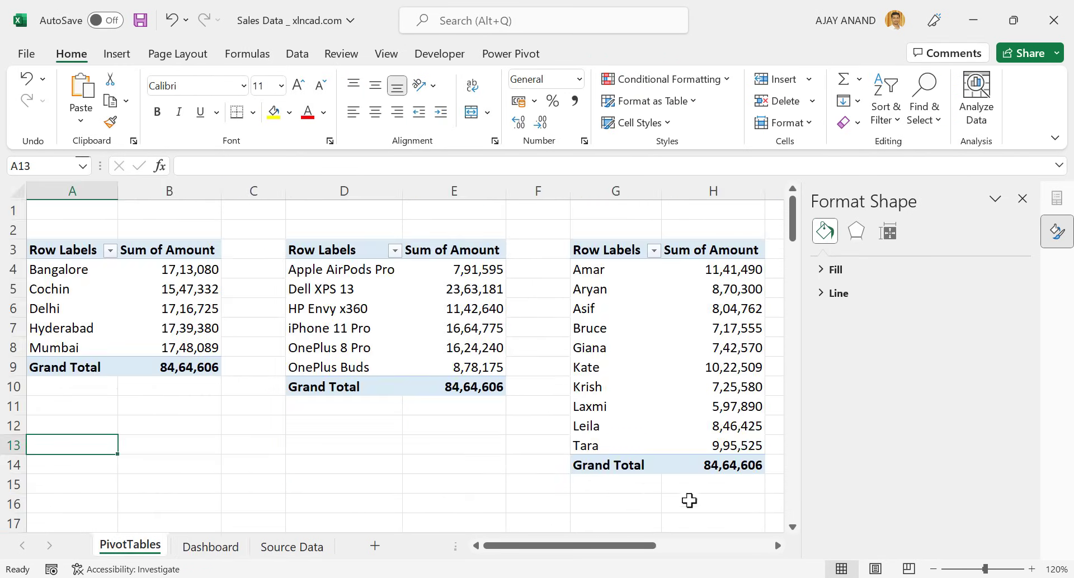
click(778, 546)
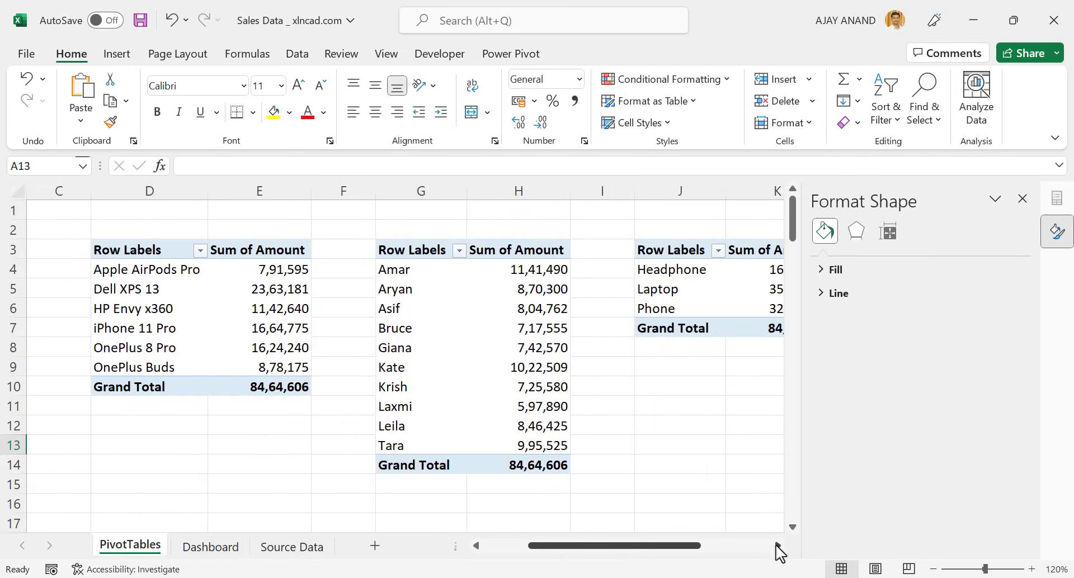
click(545, 349)
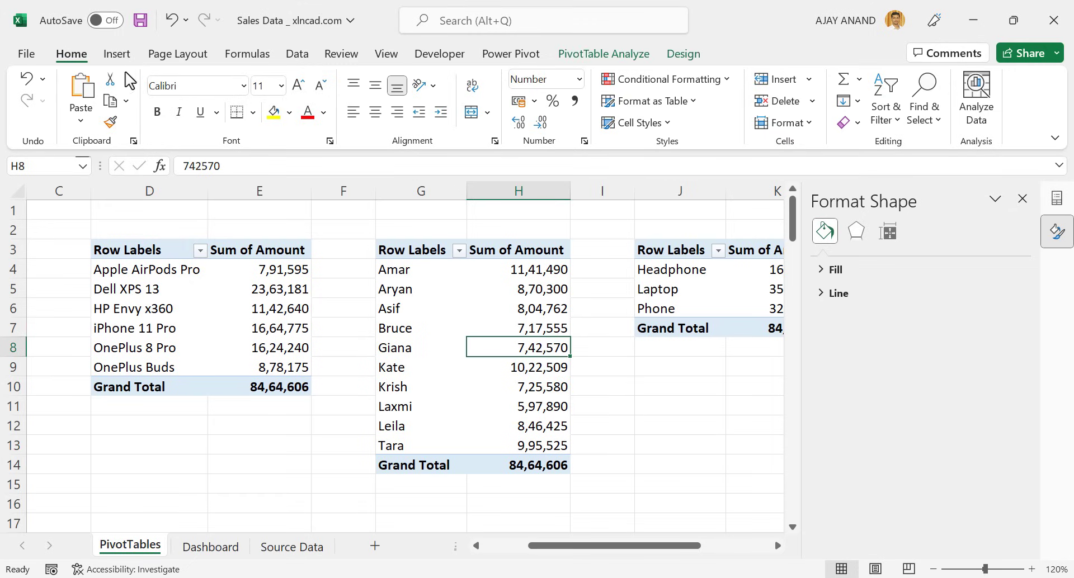
click(117, 54)
click(395, 79)
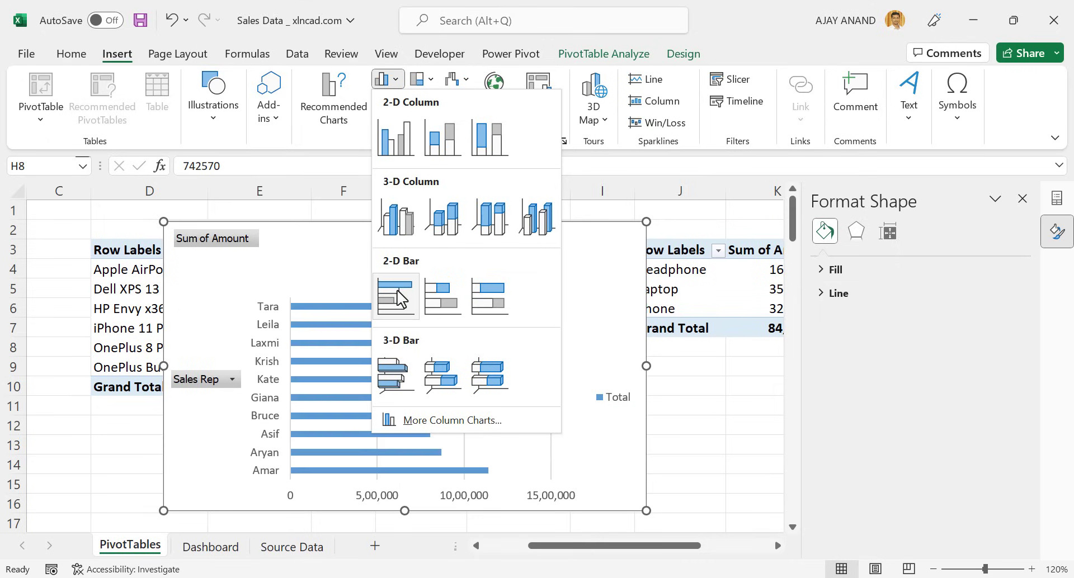
click(396, 296)
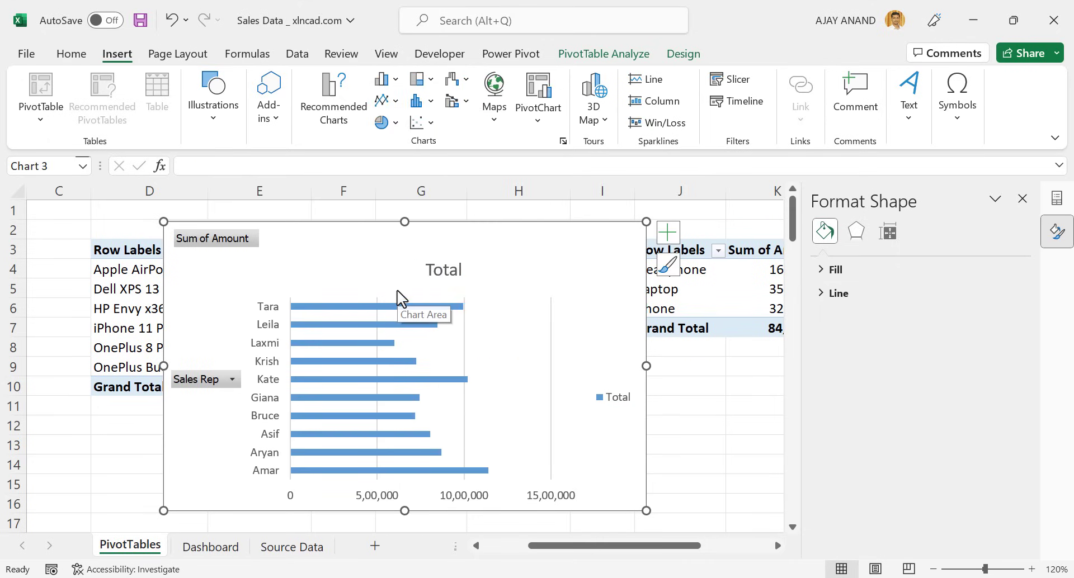
- Hide all field buttons on the sales rep bar chart and delete its horizontal axis, legend and gridlines
right_click(233, 240)
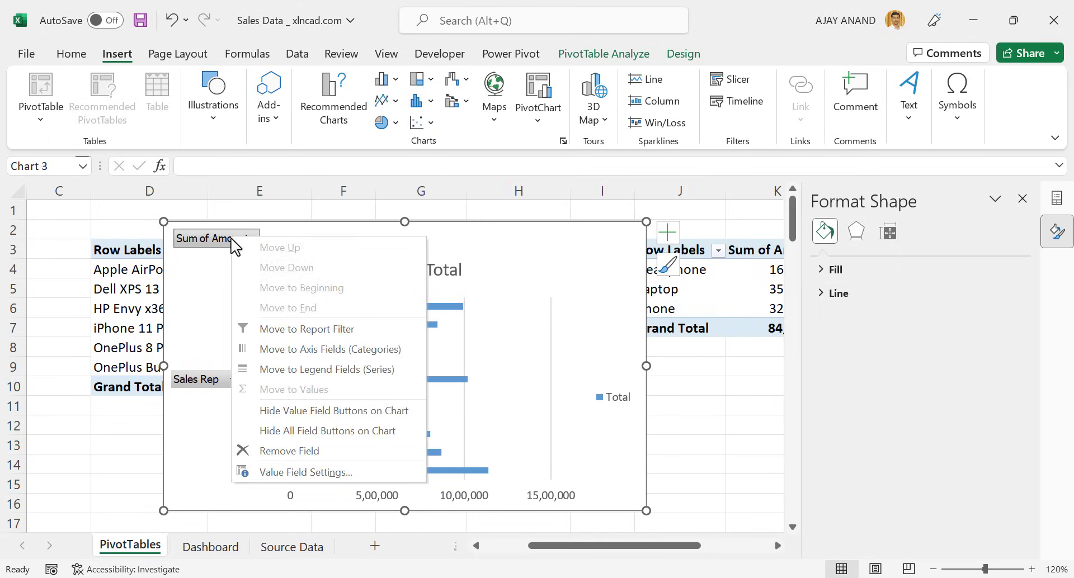
click(312, 433)
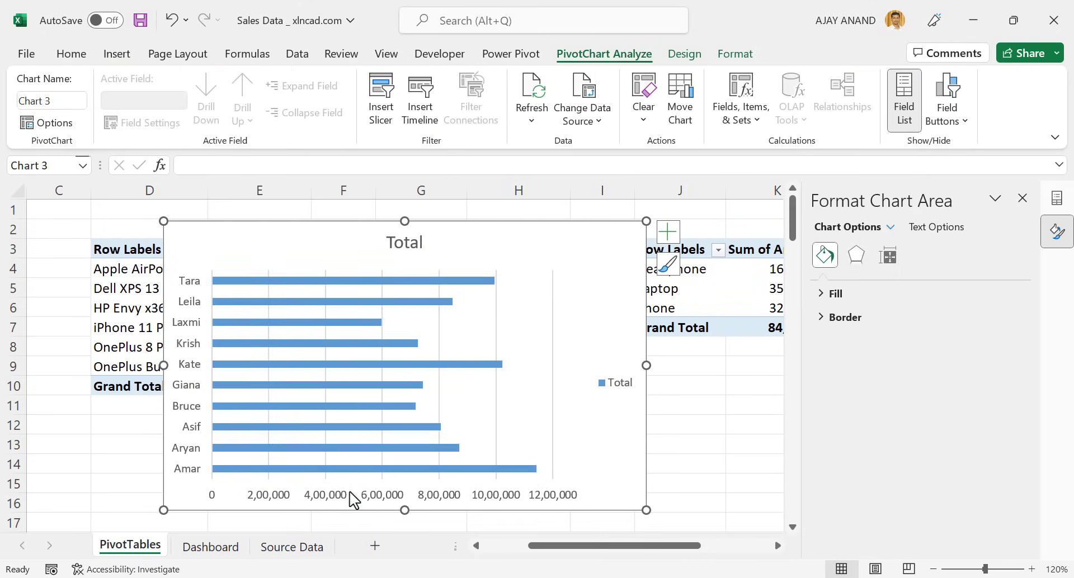
click(394, 495)
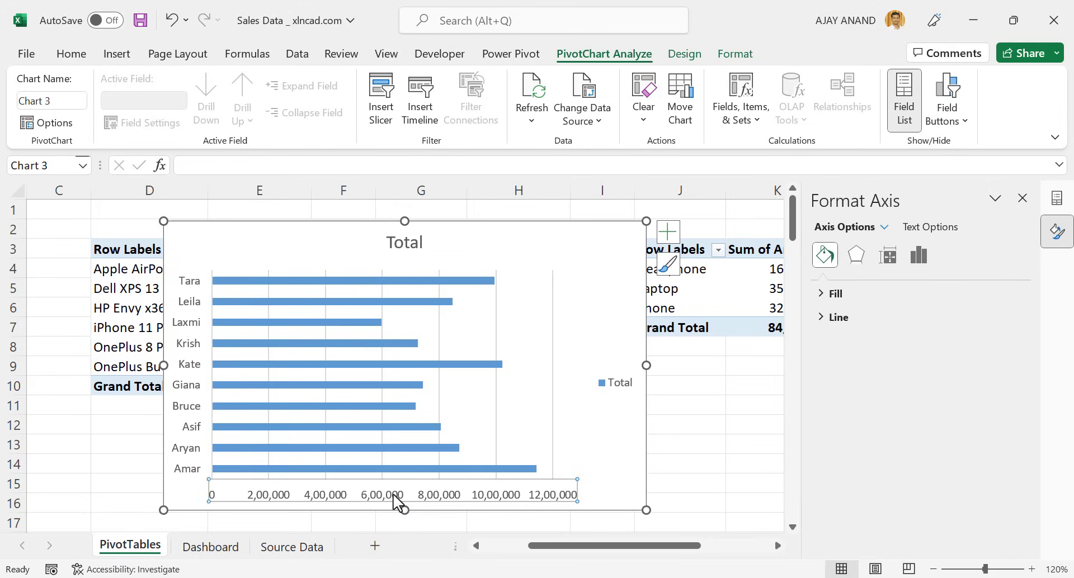
key(Delete)
click(625, 386)
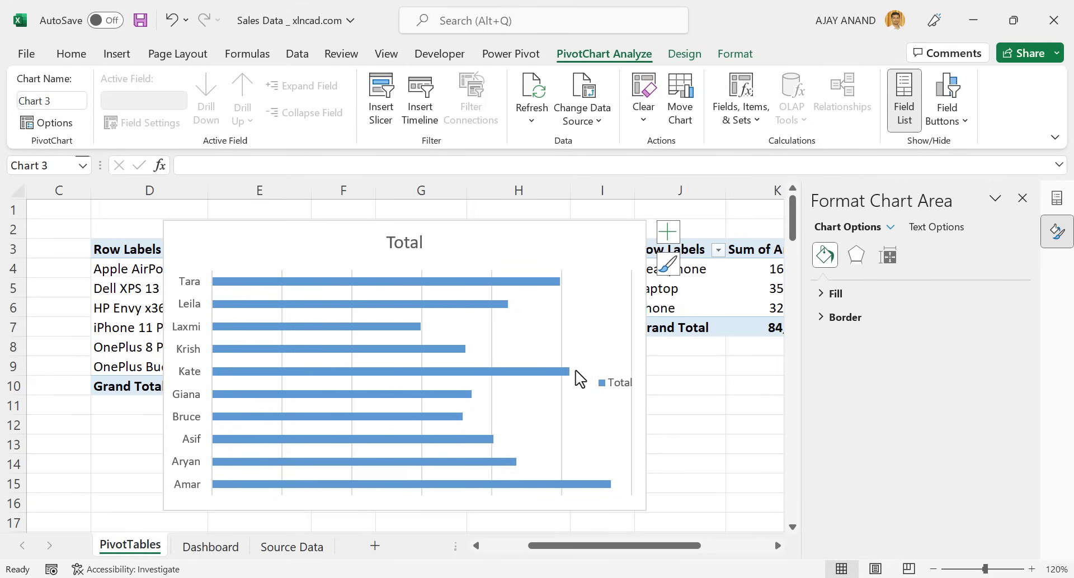
key(Delete)
click(537, 339)
click(492, 343)
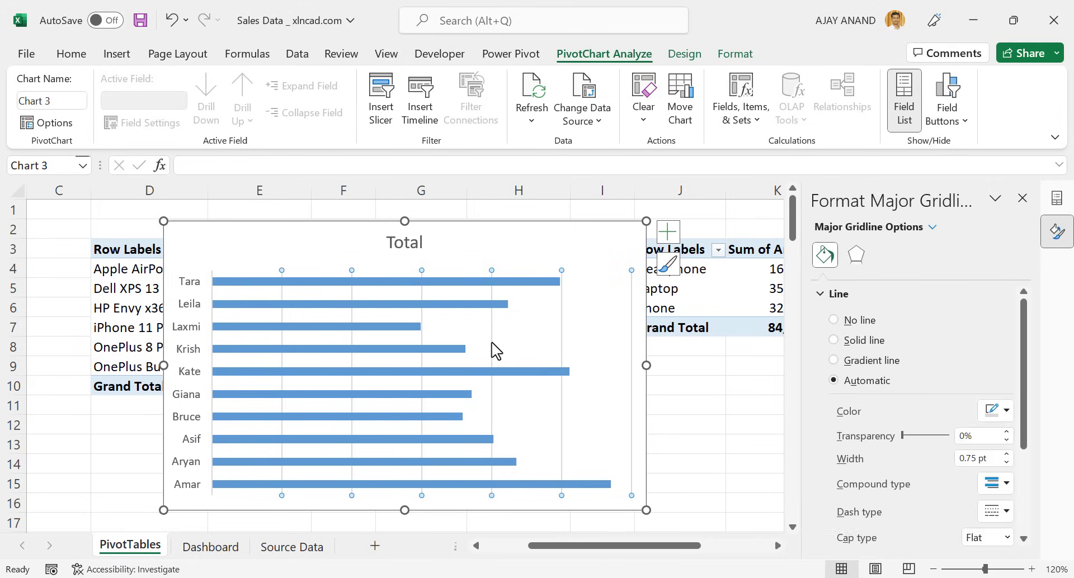
key(Delete)
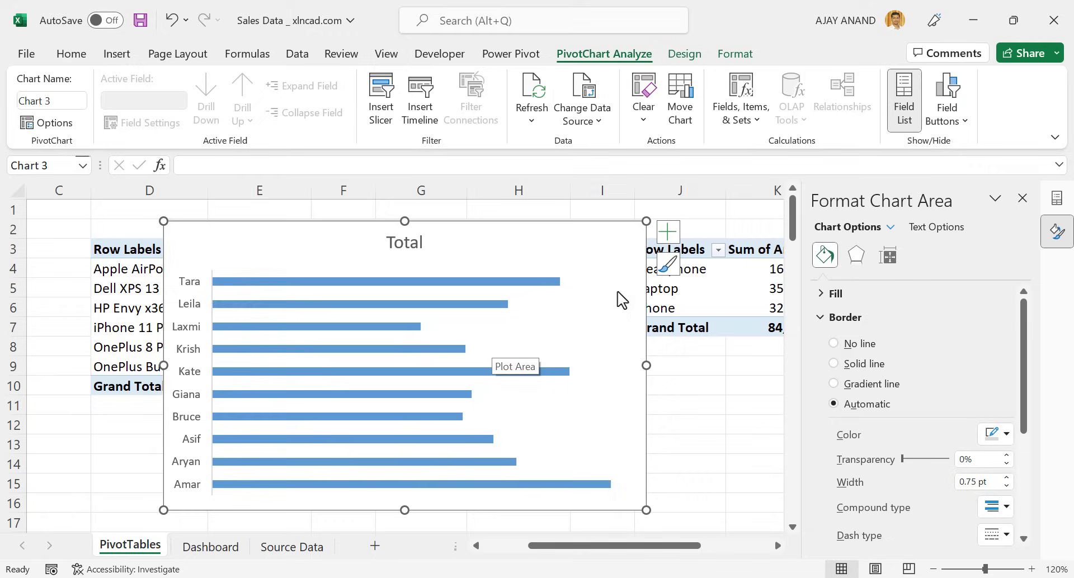
- Add data labels to the sales rep bar chart and change its title to Sales by Salesrep
click(667, 231)
click(703, 310)
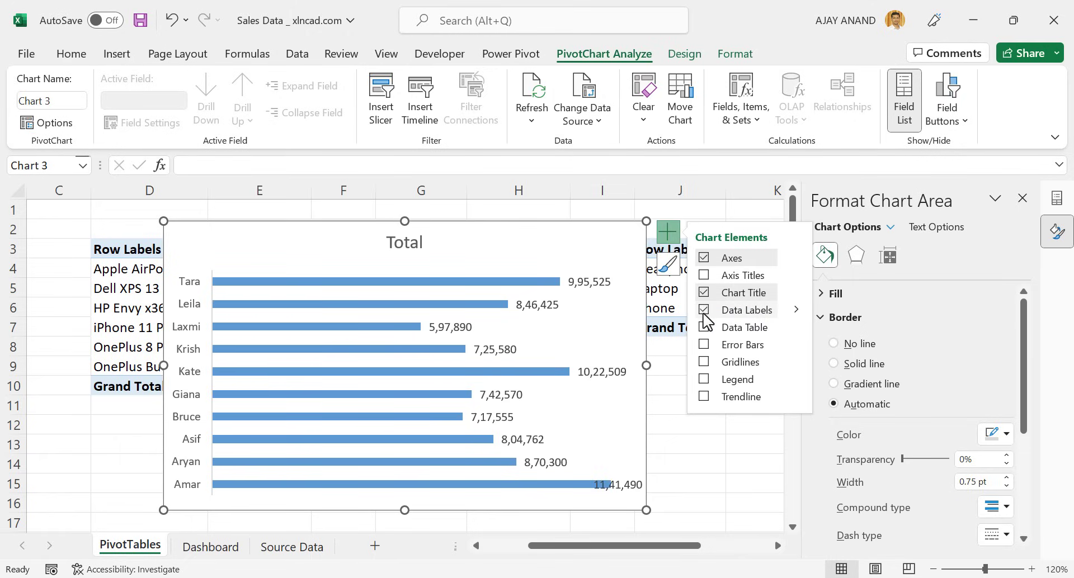
click(408, 245)
click(411, 249)
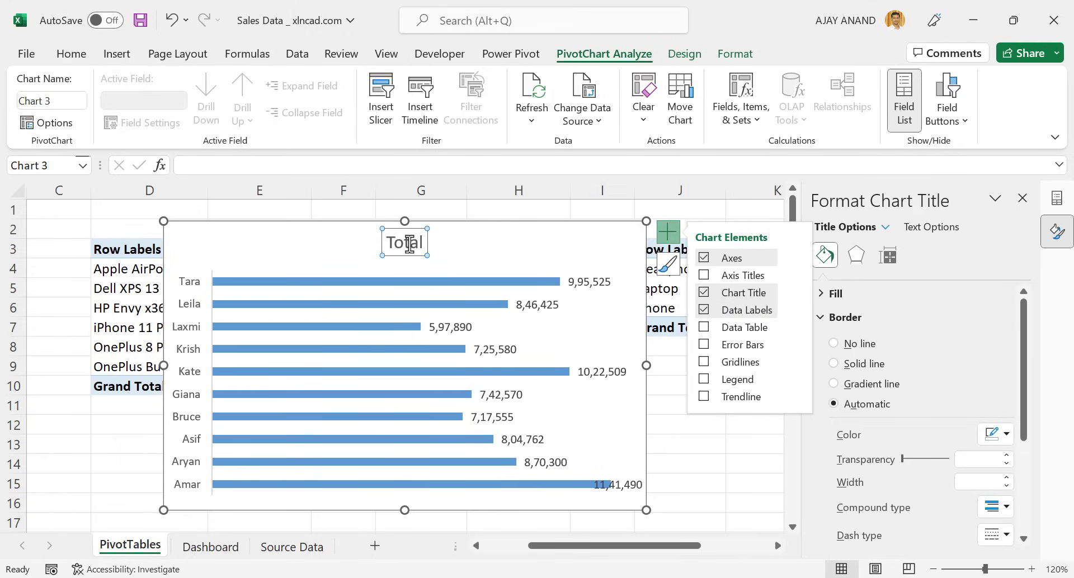
double_click(411, 246)
text(Sale)
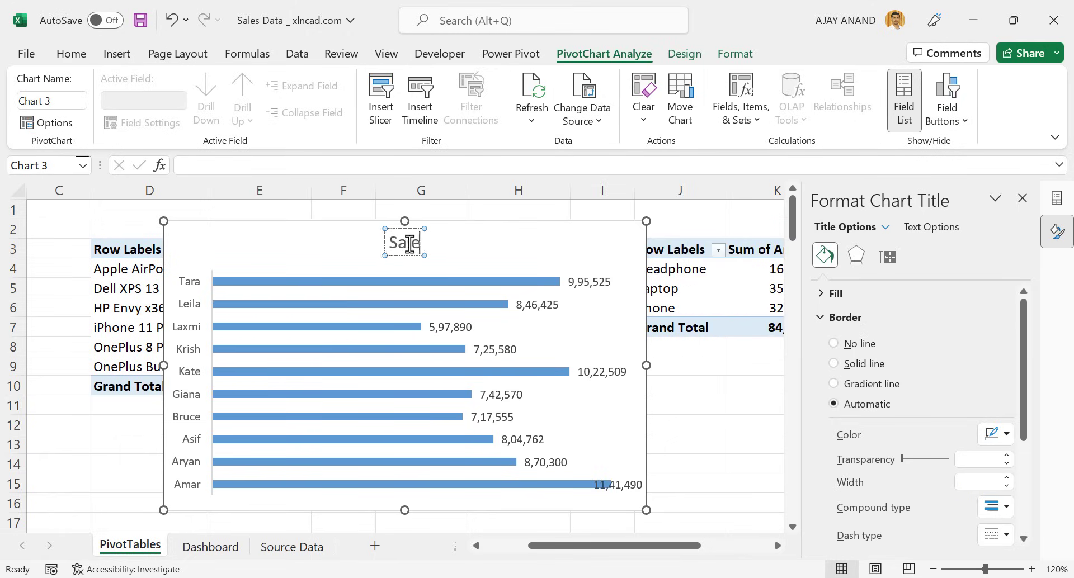
text(s by Salesrep)
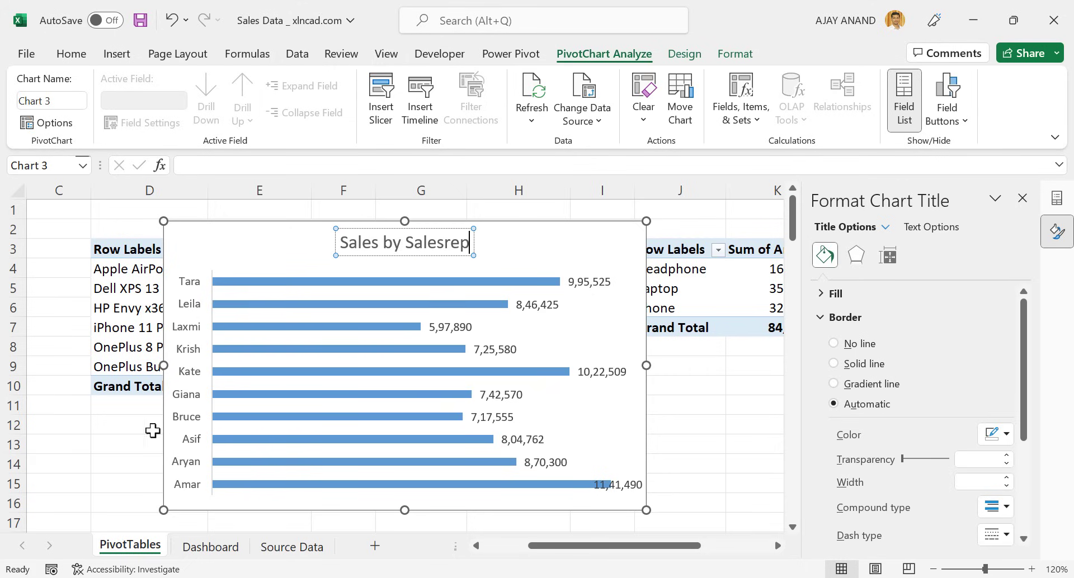
click(101, 441)
- Move the Sales by Salesrep chart from the PivotTables sheet to cell Q2 of the Dashboard sheet
click(163, 479)
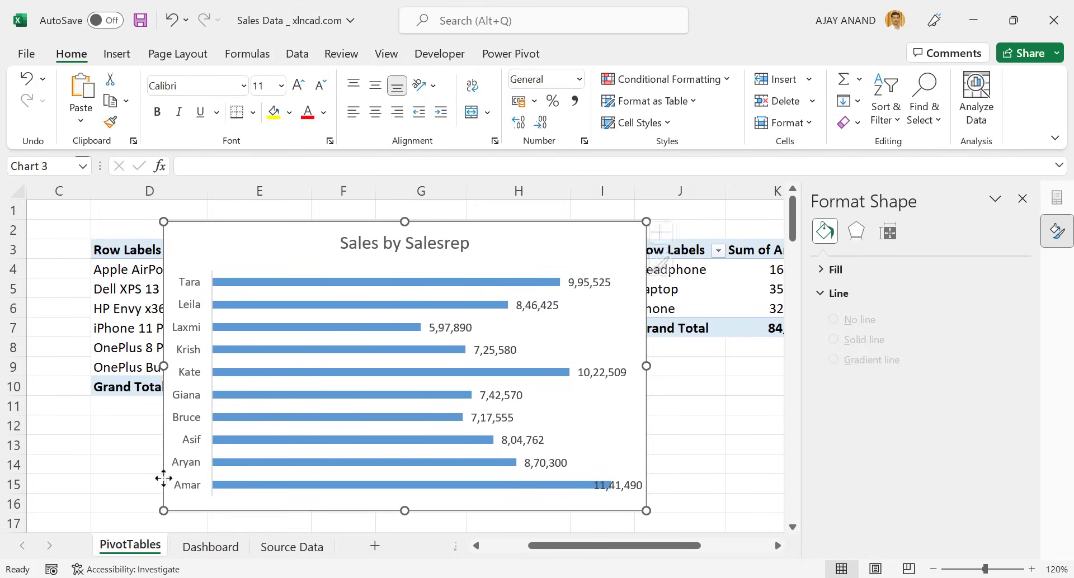
key(Delete)
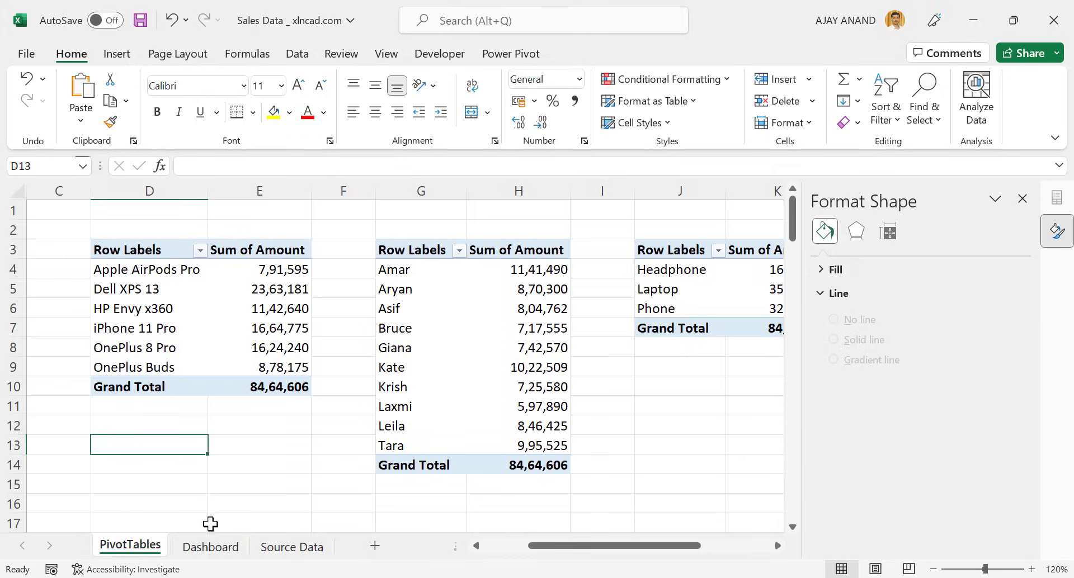
click(210, 547)
click(552, 201)
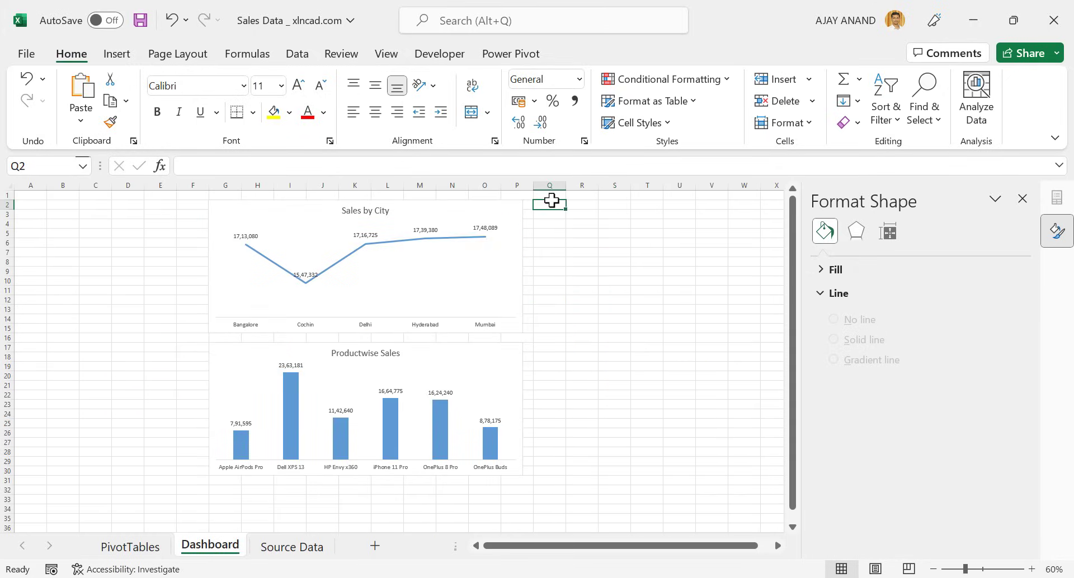
key(ctrl+v)
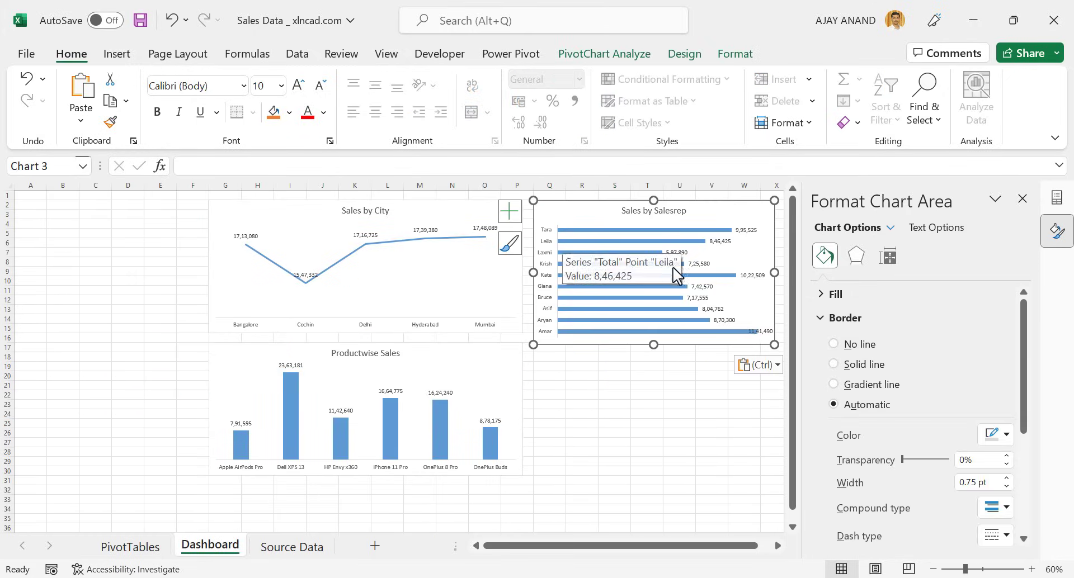
- Resize the Sales by Salesrep chart to 14.5 cm high and 12 cm wide
drag(653, 344, 630, 475)
click(735, 54)
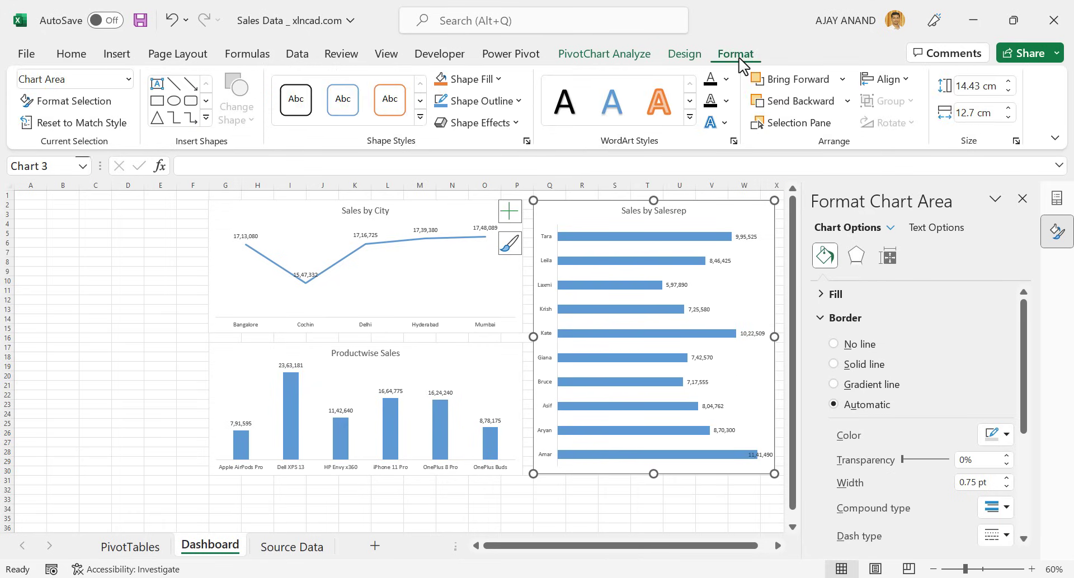
click(960, 86)
text(14)
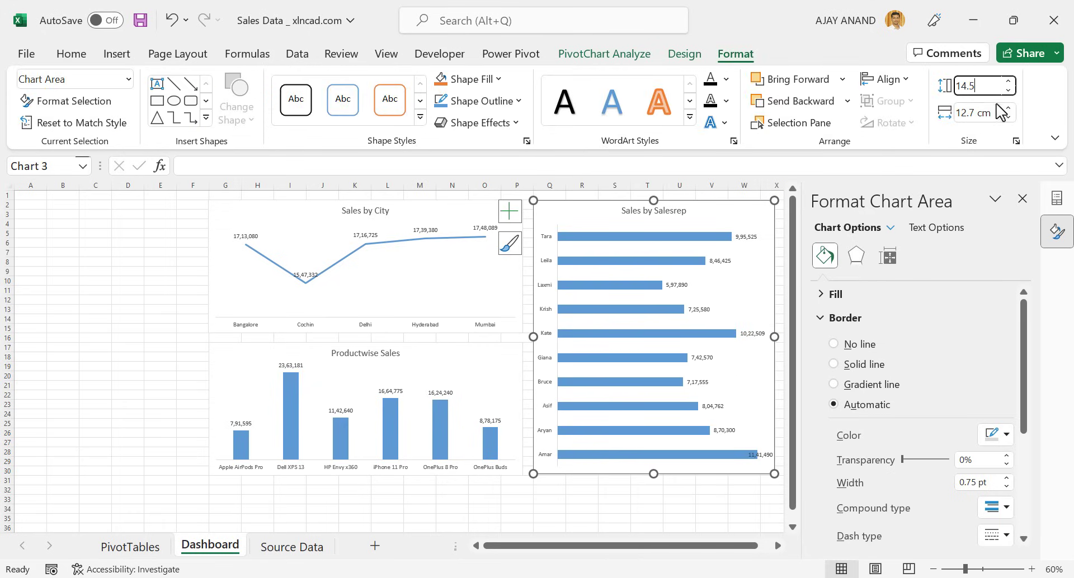
text(.5)
key(Tab)
text(12)
key(Return)
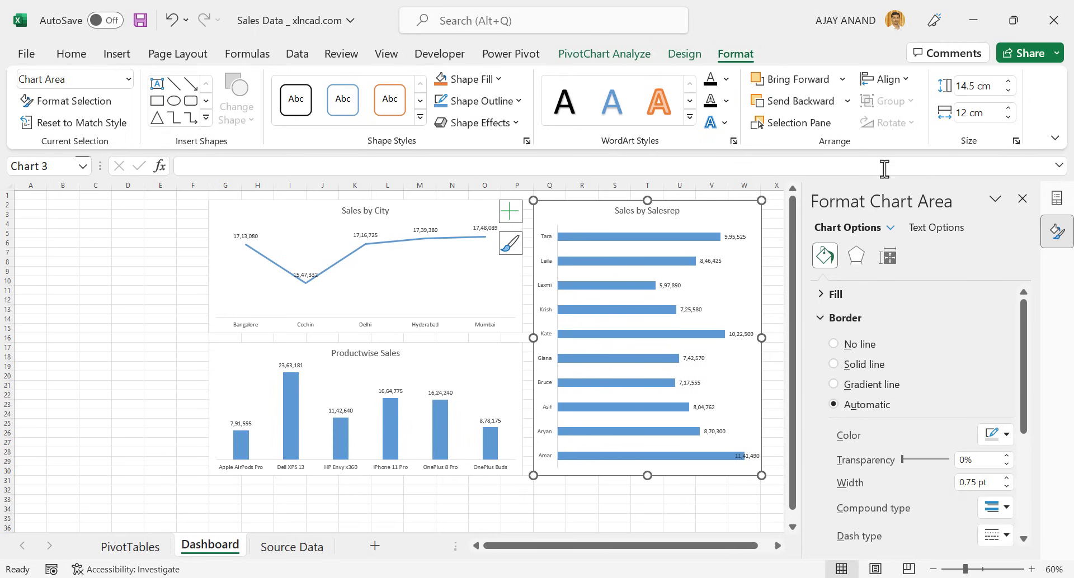
- Insert a 2-D pie PivotChart from the category PivotTable on the PivotTables sheet
click(141, 547)
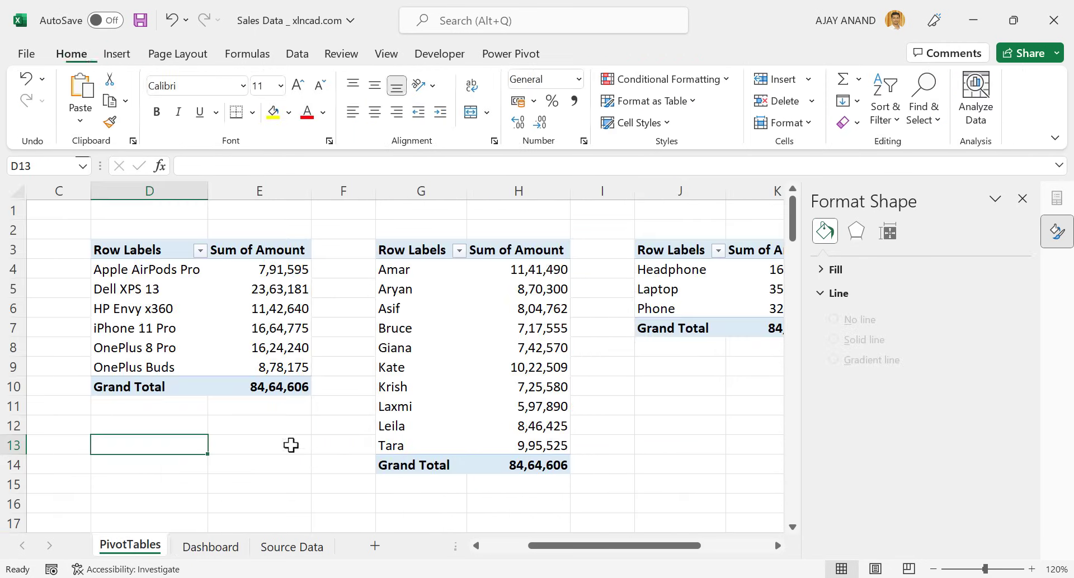
click(777, 545)
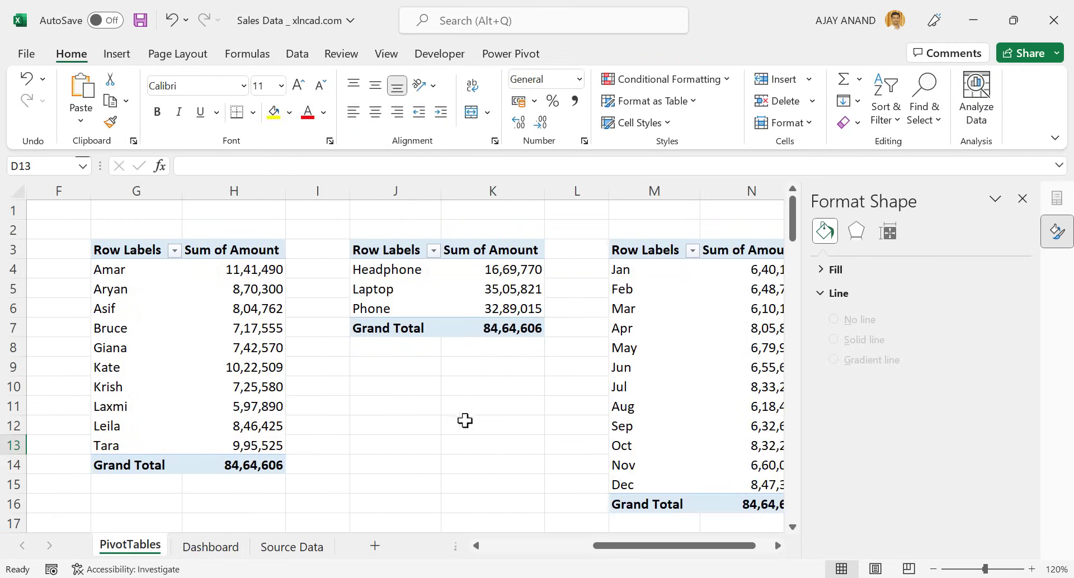
click(502, 289)
click(117, 53)
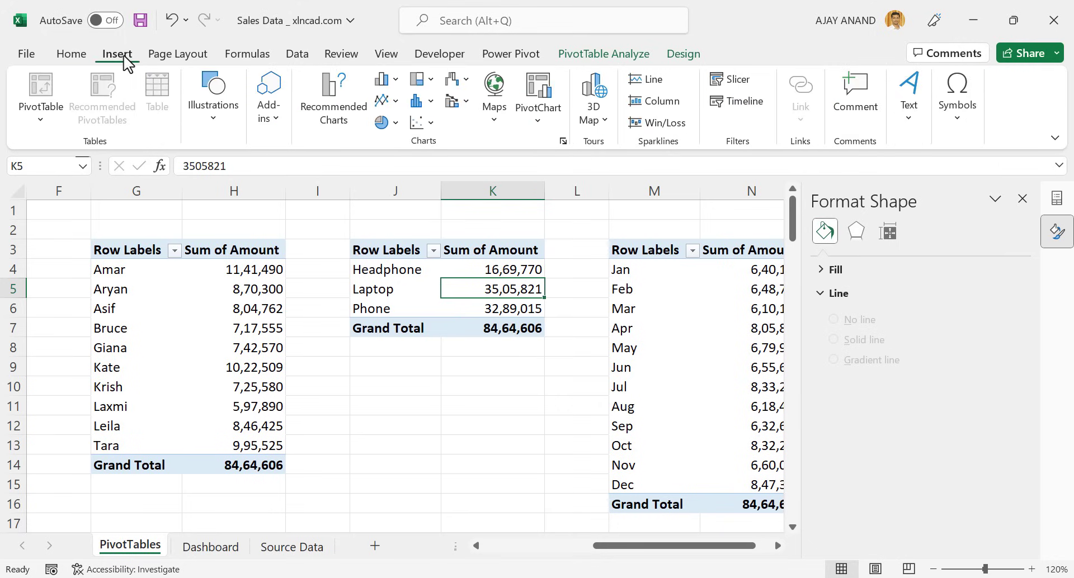
click(395, 123)
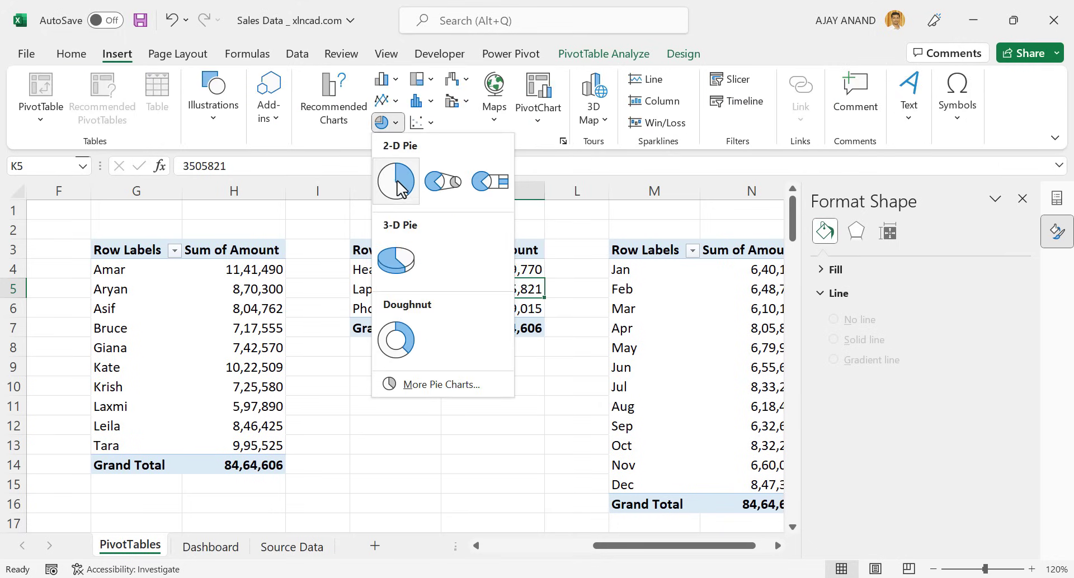
click(398, 188)
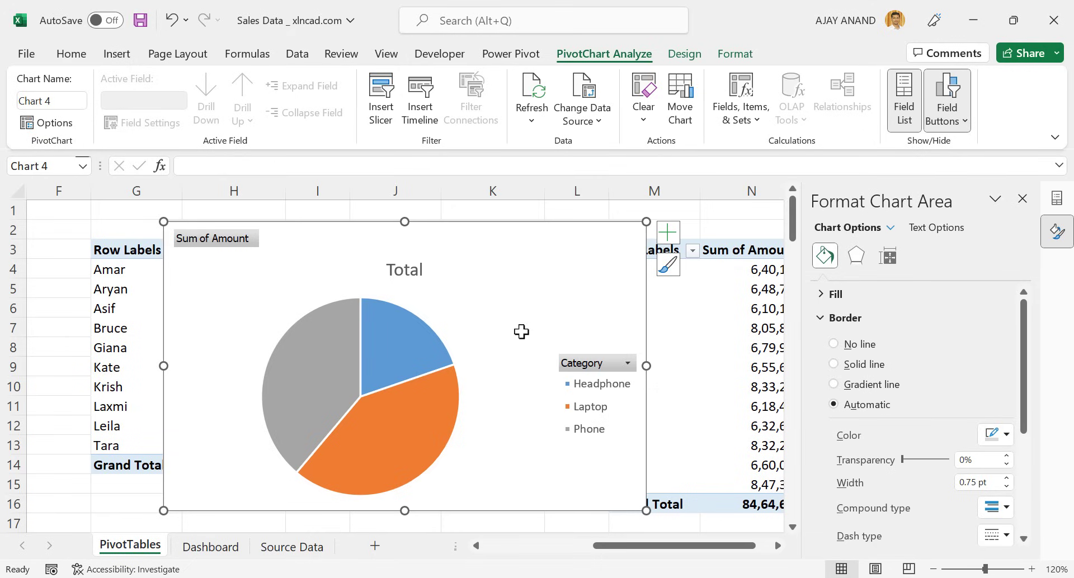
- Hide all field buttons on the category pie chart and delete its legend
right_click(590, 369)
click(644, 310)
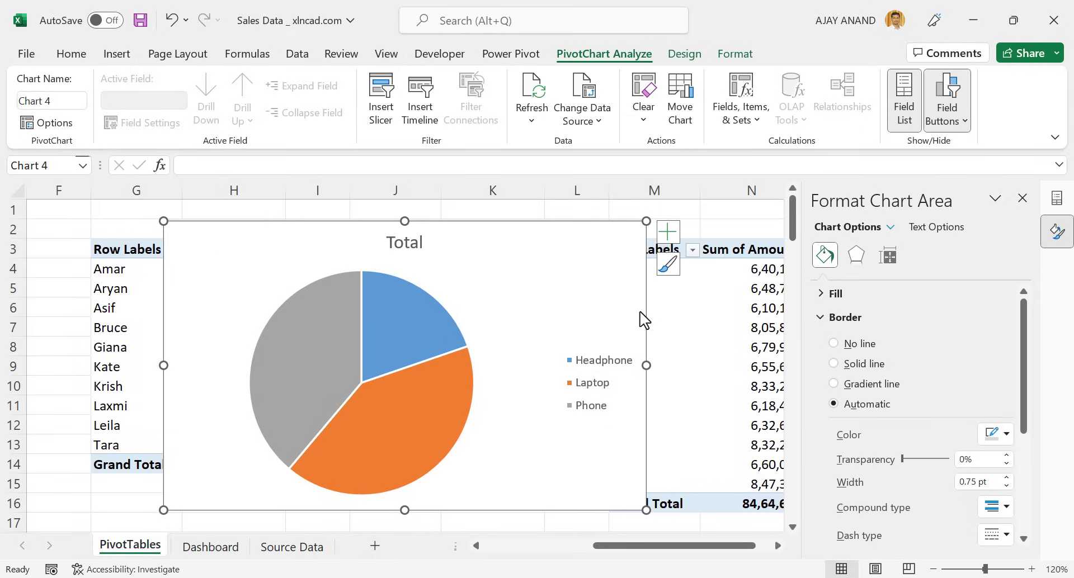
click(600, 367)
key(Delete)
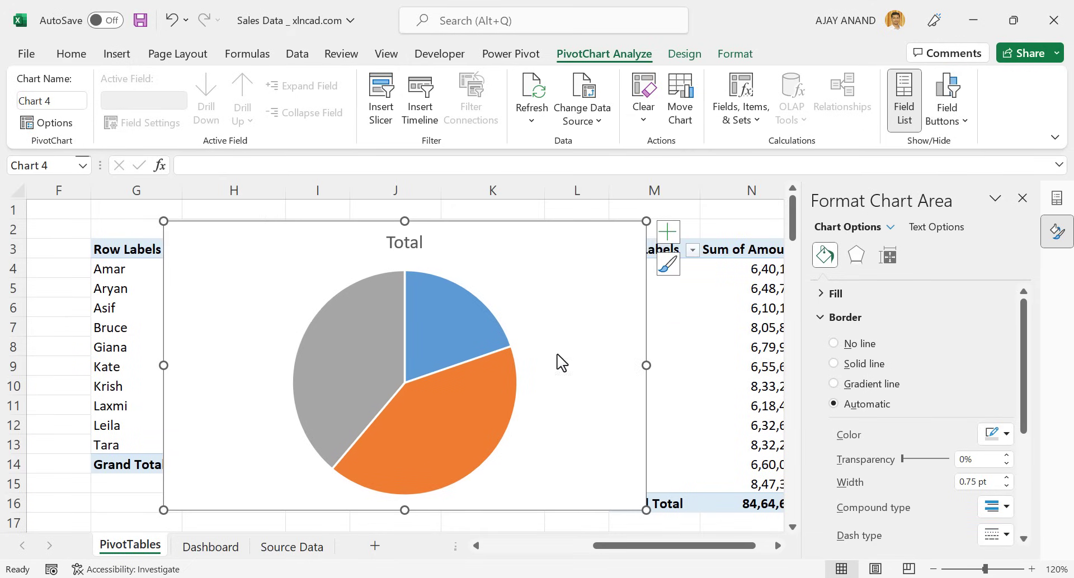
- Add data labels to the category pie chart and include the category name in them
click(665, 232)
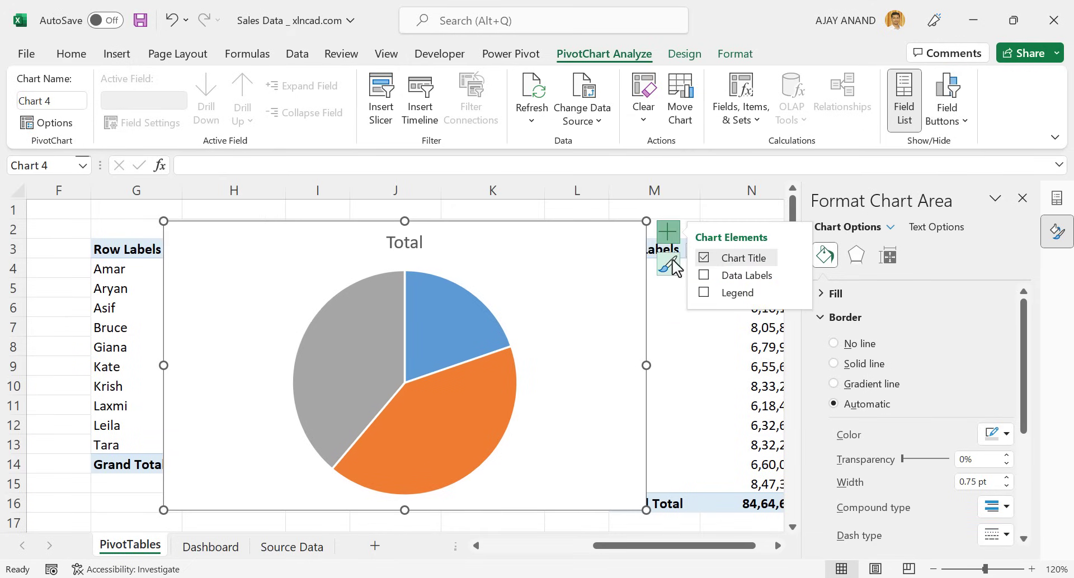
click(704, 276)
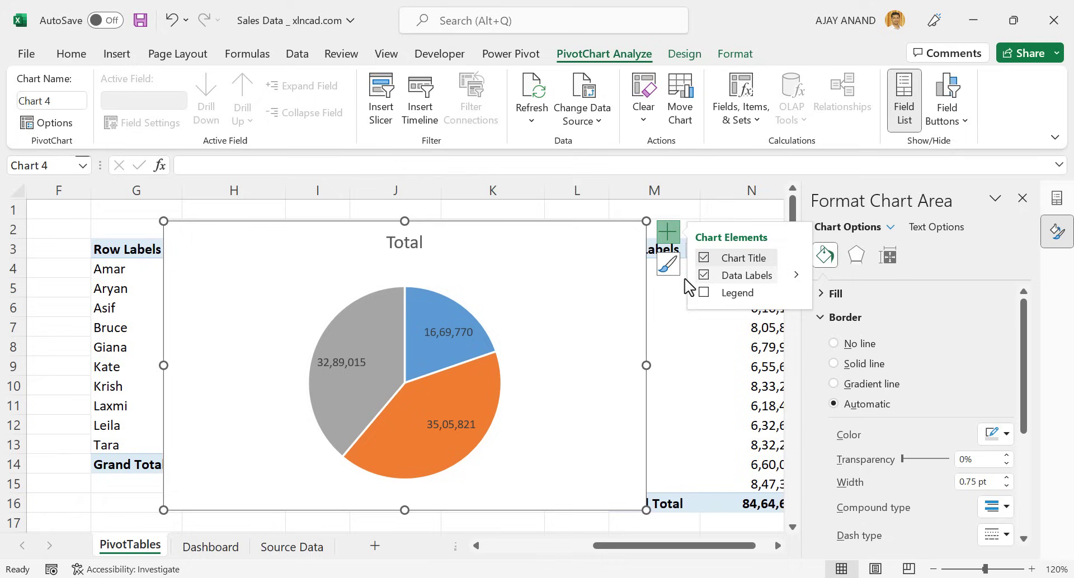
click(442, 335)
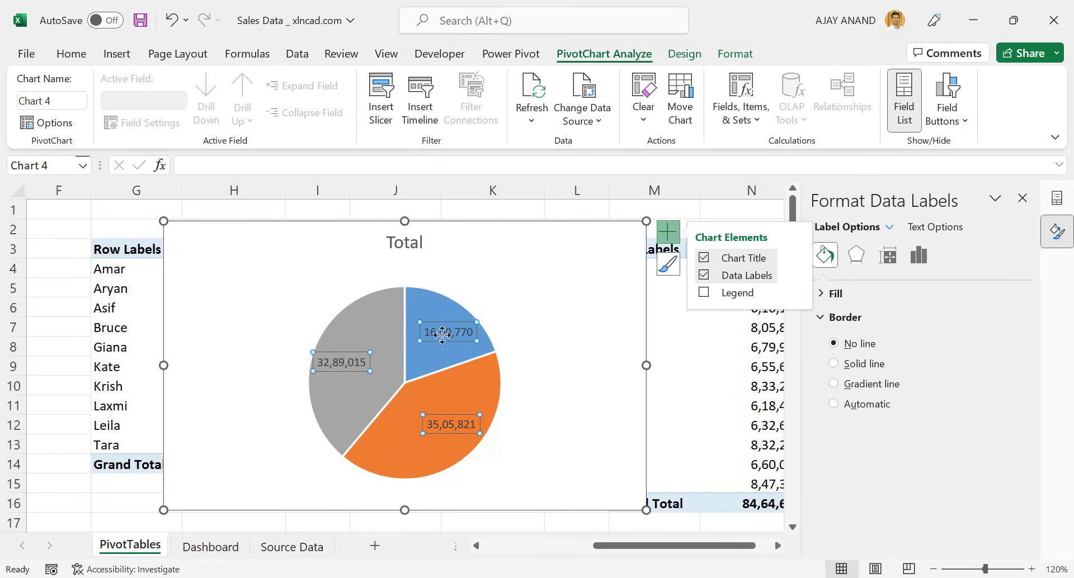
right_click(441, 334)
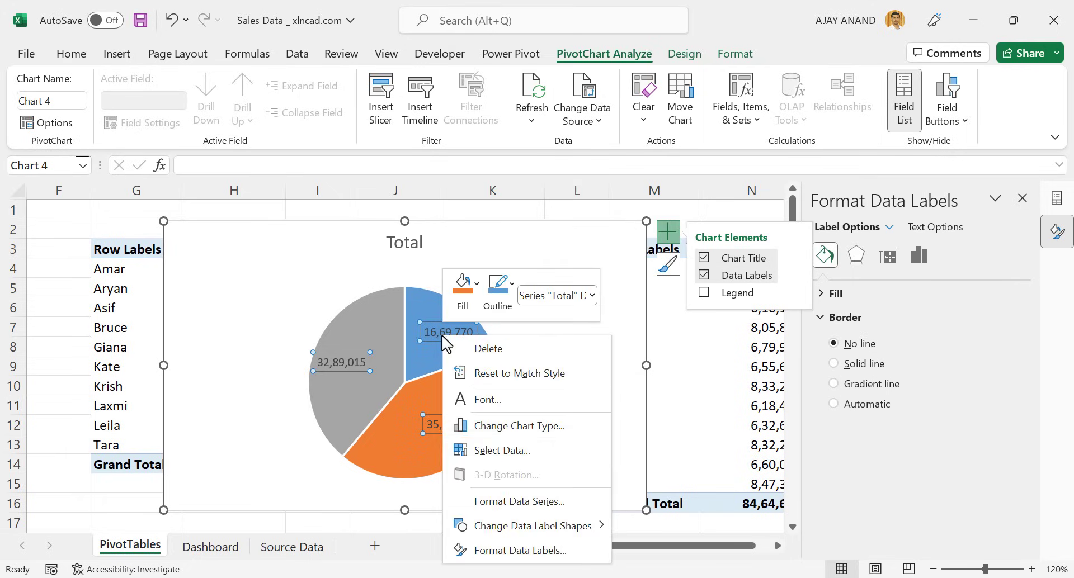
click(537, 552)
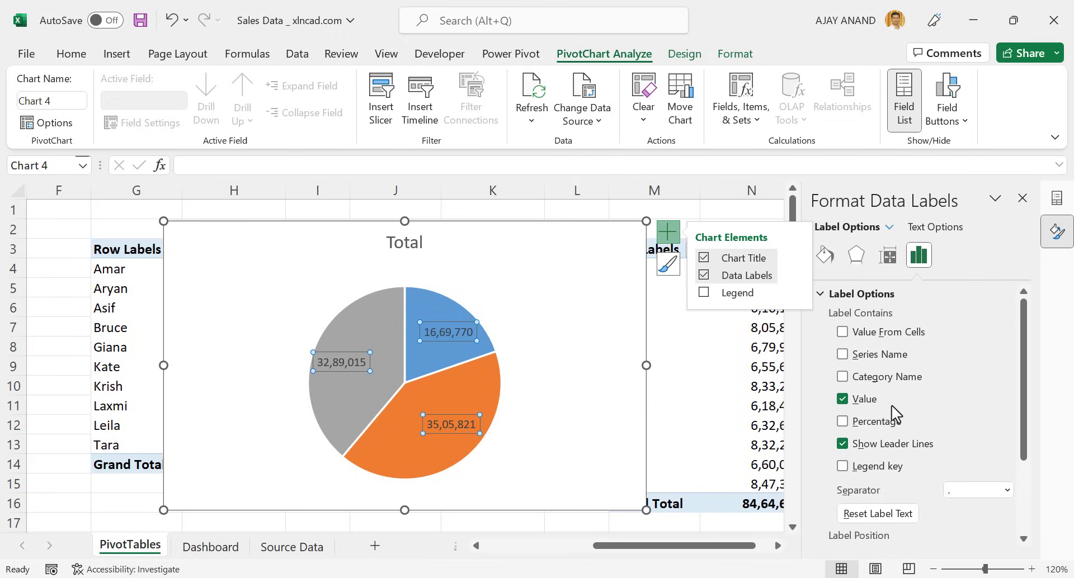
click(843, 377)
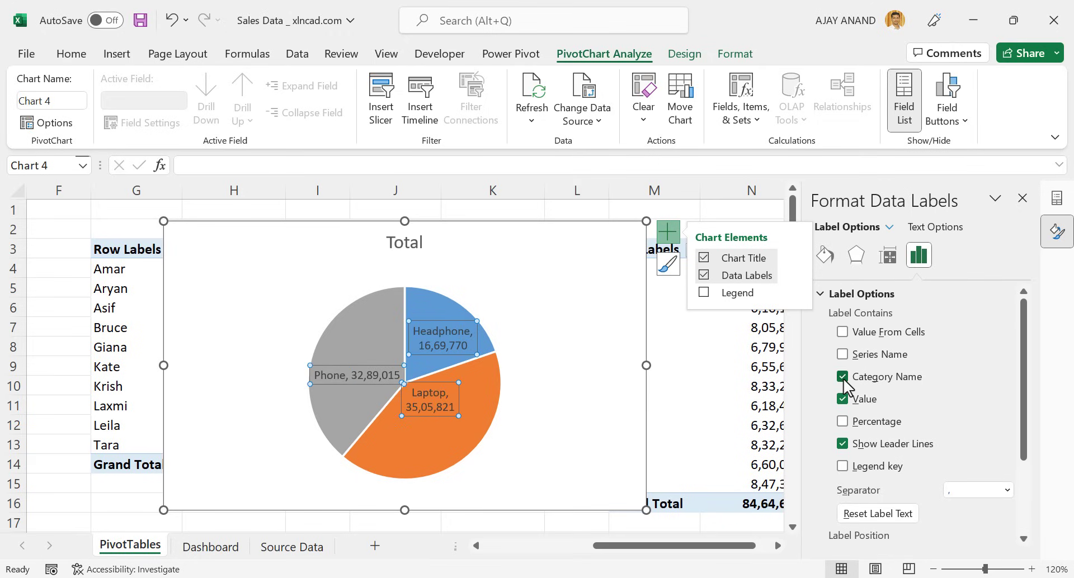
- Change the category pie chart's title to "Sales by Category"
click(660, 367)
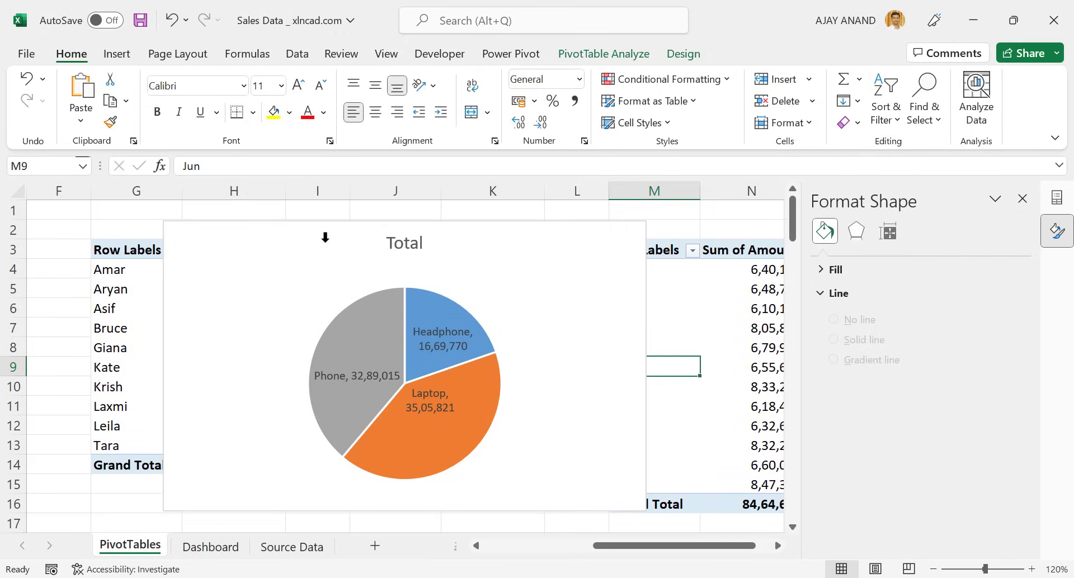
click(404, 242)
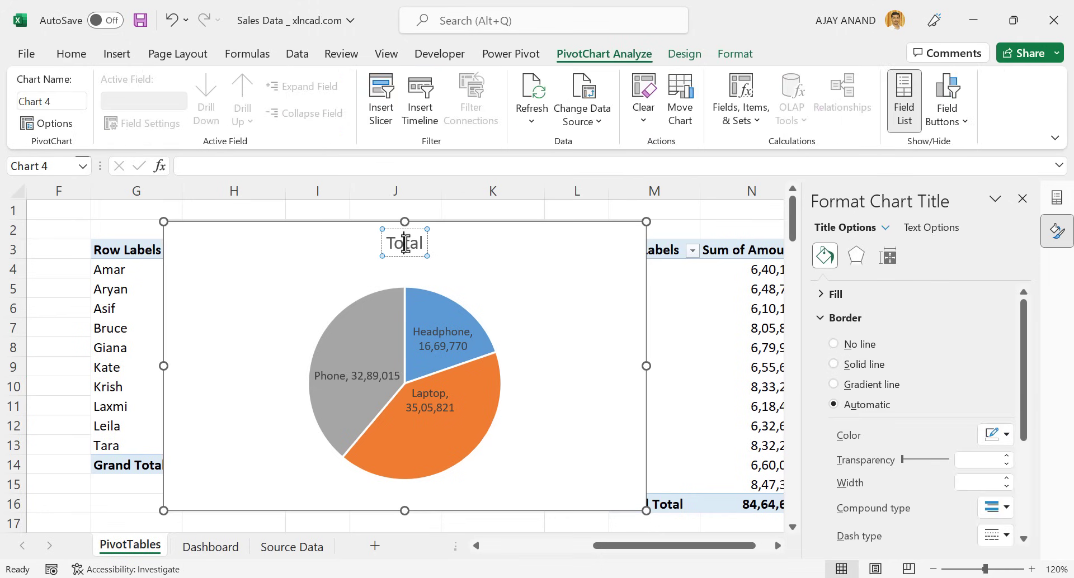
double_click(405, 244)
key(BackSpace)
text(Sales)
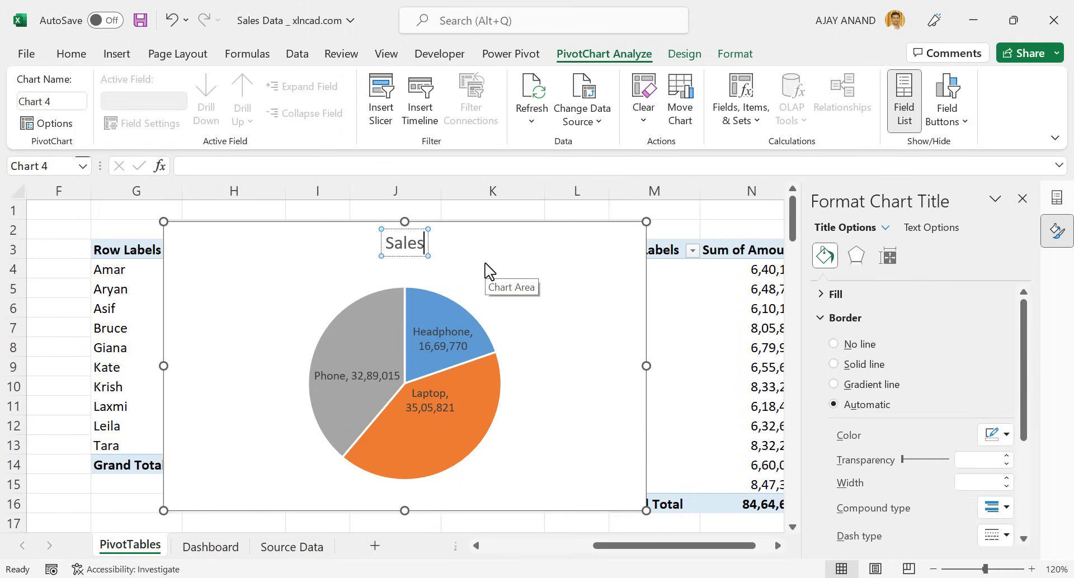
text( by Category)
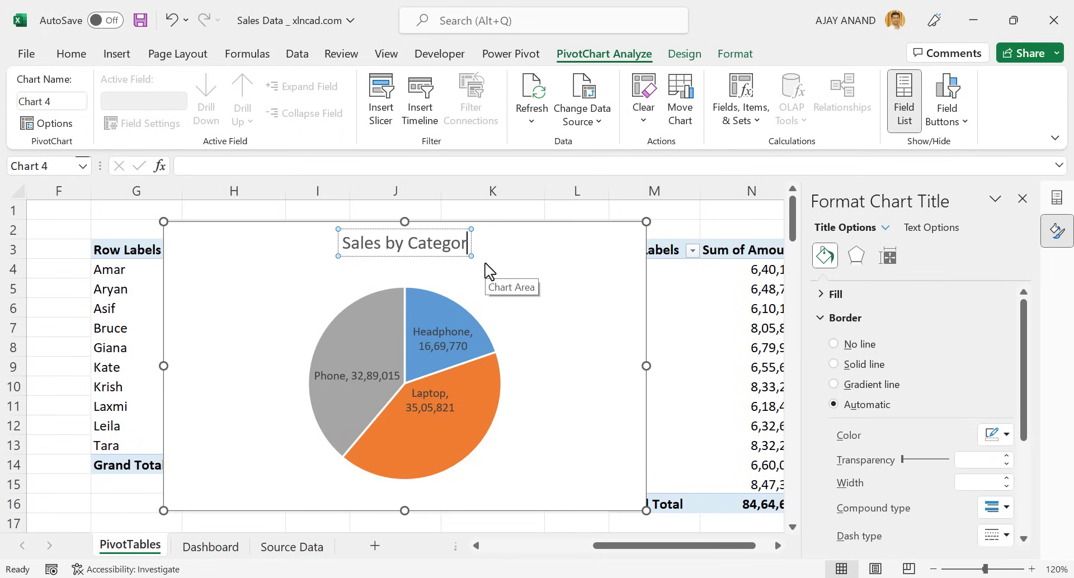
click(56, 424)
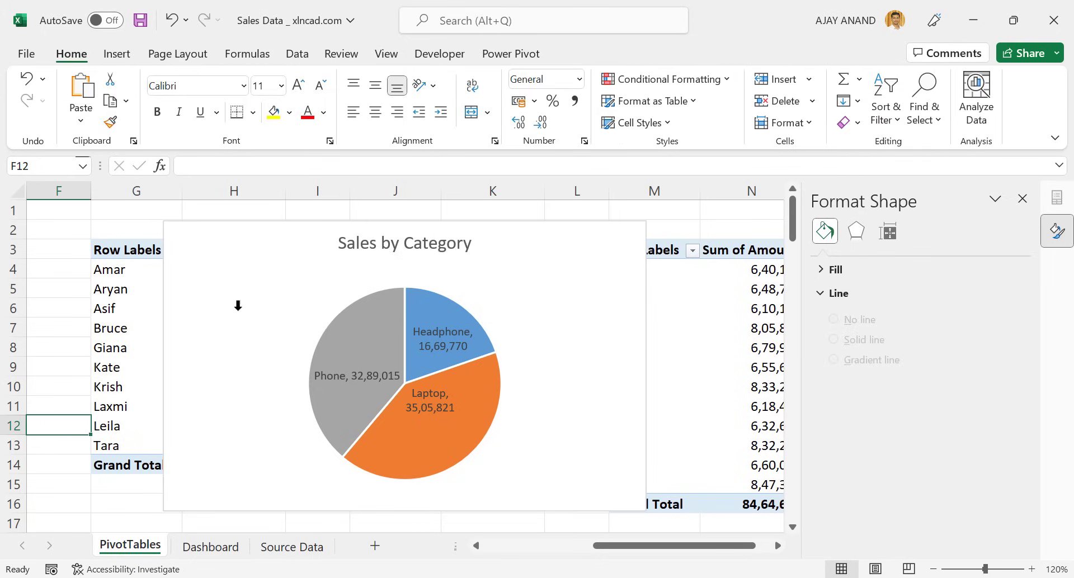
- Cut the Sales by Category chart from the PivotTables sheet and paste it onto the Dashboard sheet
click(265, 223)
key(Delete)
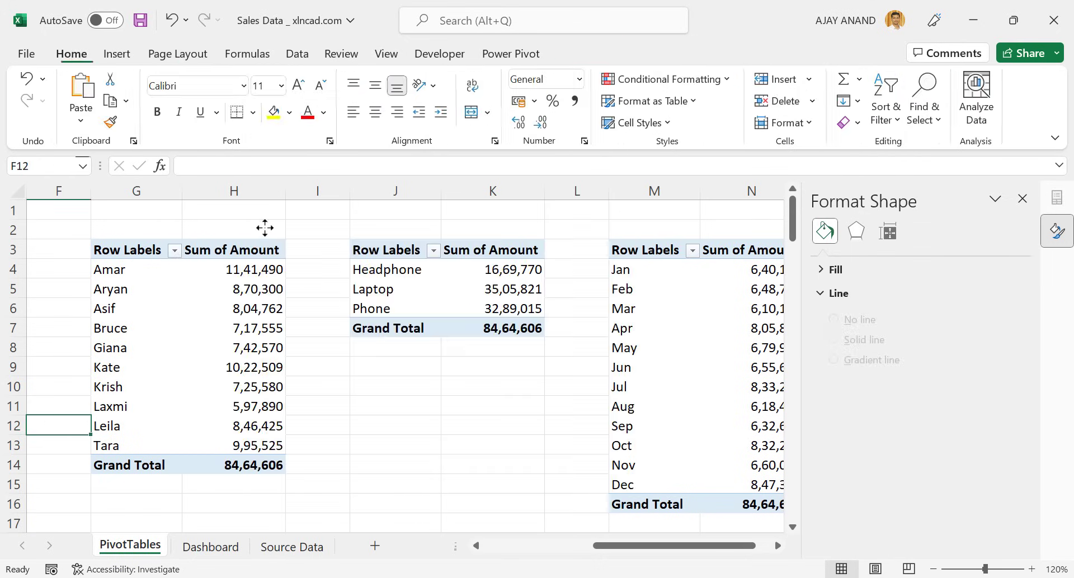
click(209, 548)
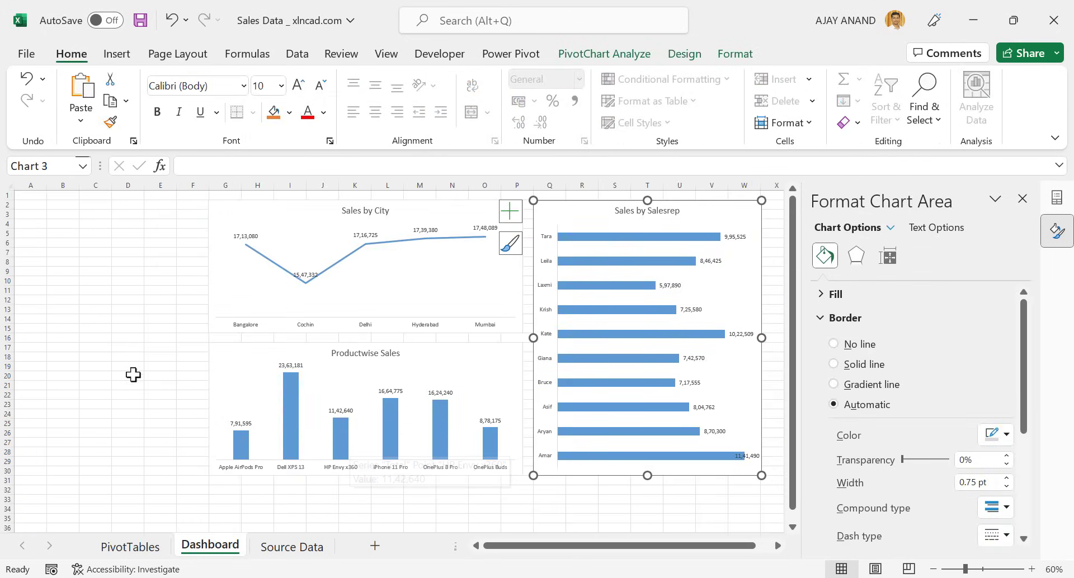
click(67, 344)
key(ctrl+v)
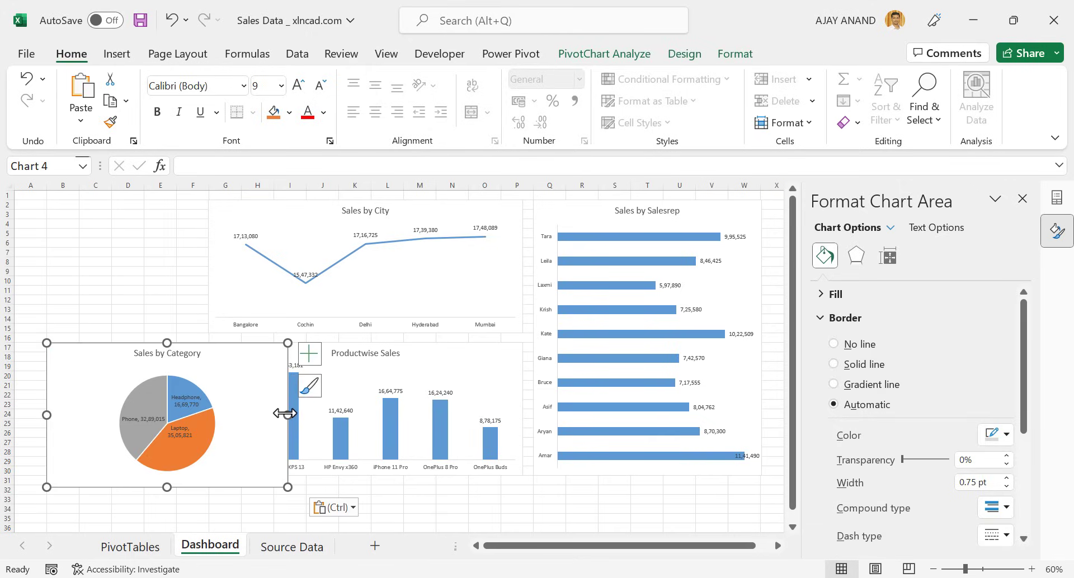
- Narrow the Sales by Category chart to fit beside the Productwise Sales chart and align their lower edges
drag(288, 415, 199, 415)
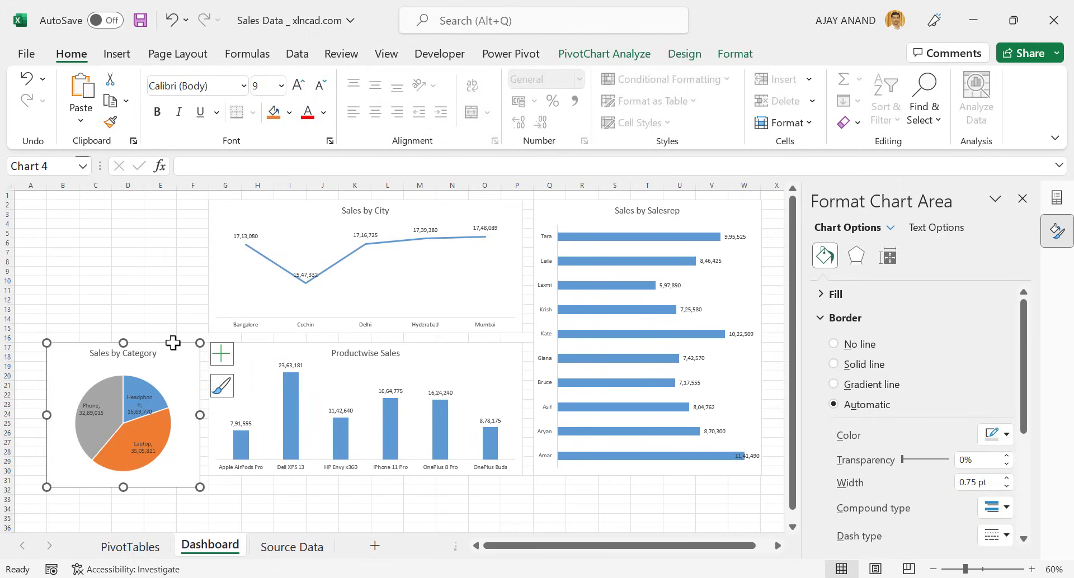
drag(173, 343, 174, 330)
click(311, 494)
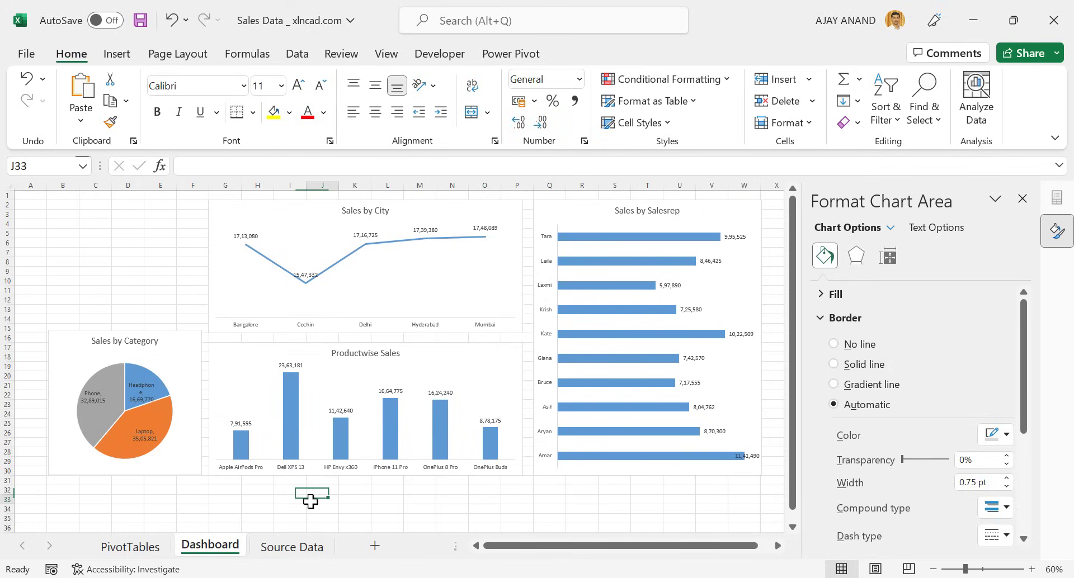
- Adjust the Headphone data label's size and position in the pie chart so its category name fits on one line
click(147, 399)
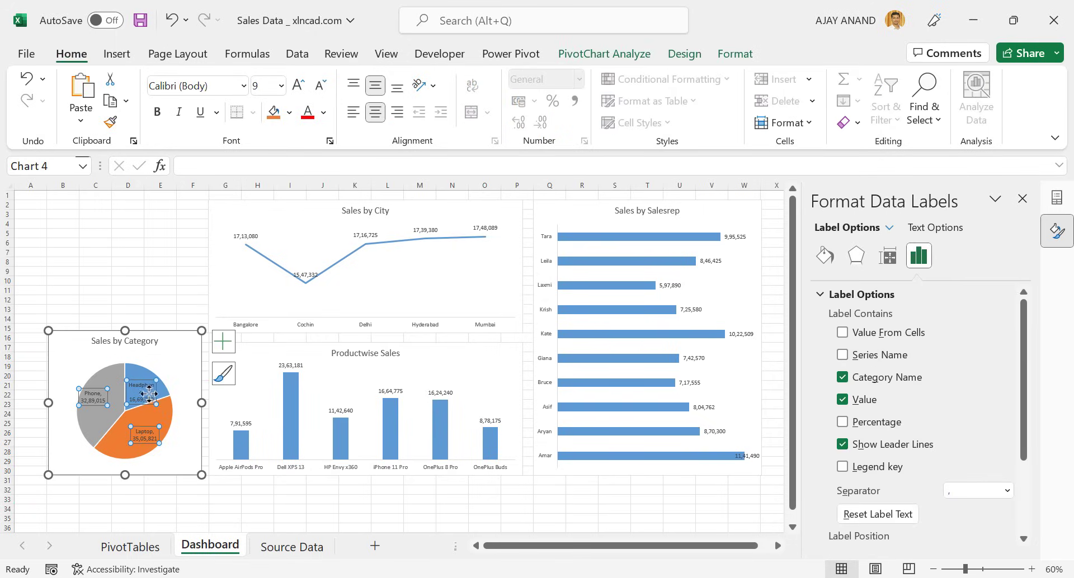
click(149, 394)
drag(160, 393, 156, 407)
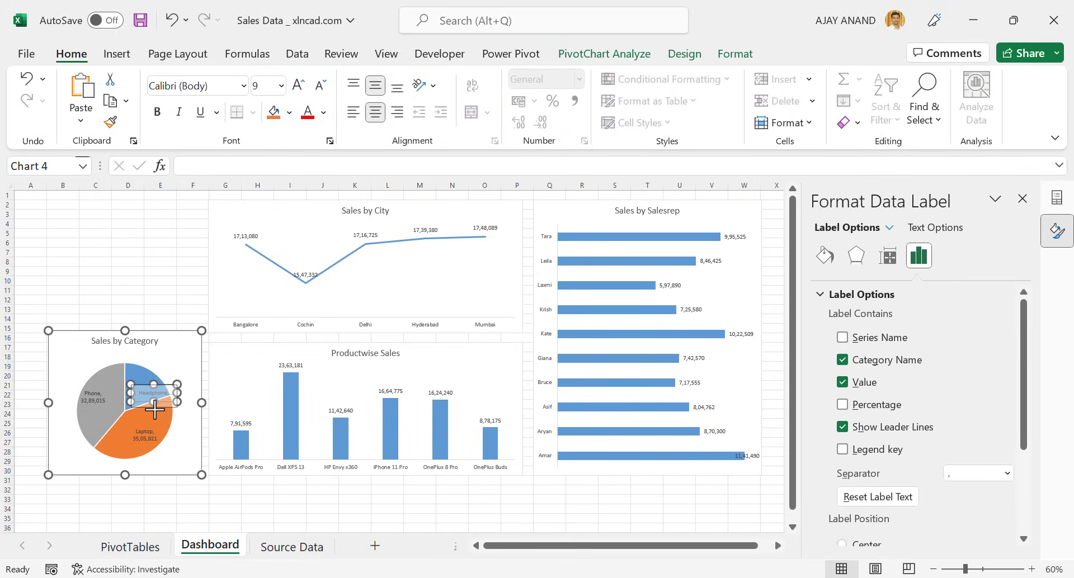
click(280, 499)
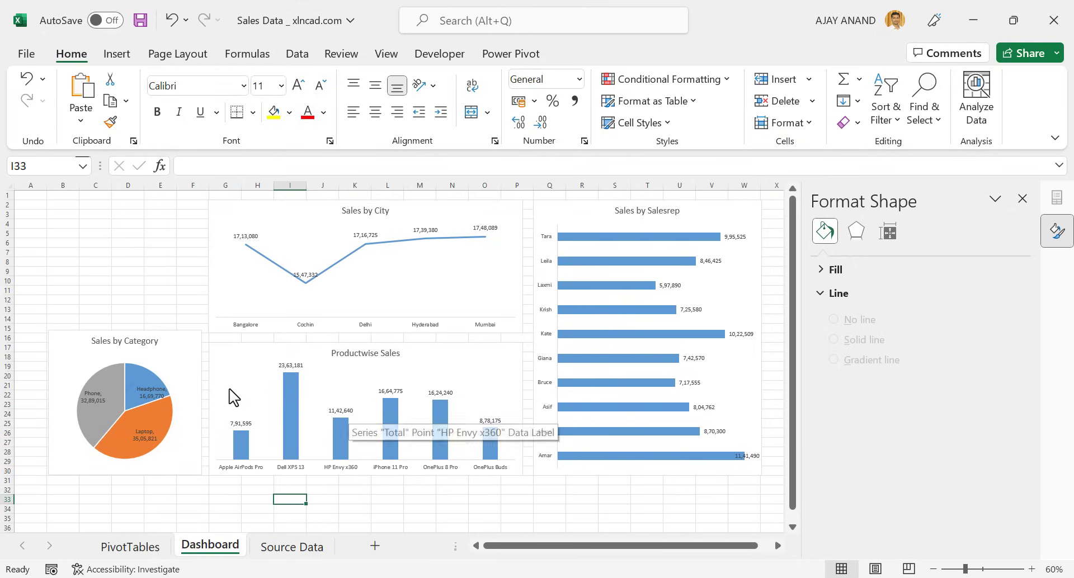
- Insert a Months (Date) slicer from the Sales by City chart and place it above the category pie chart
click(212, 305)
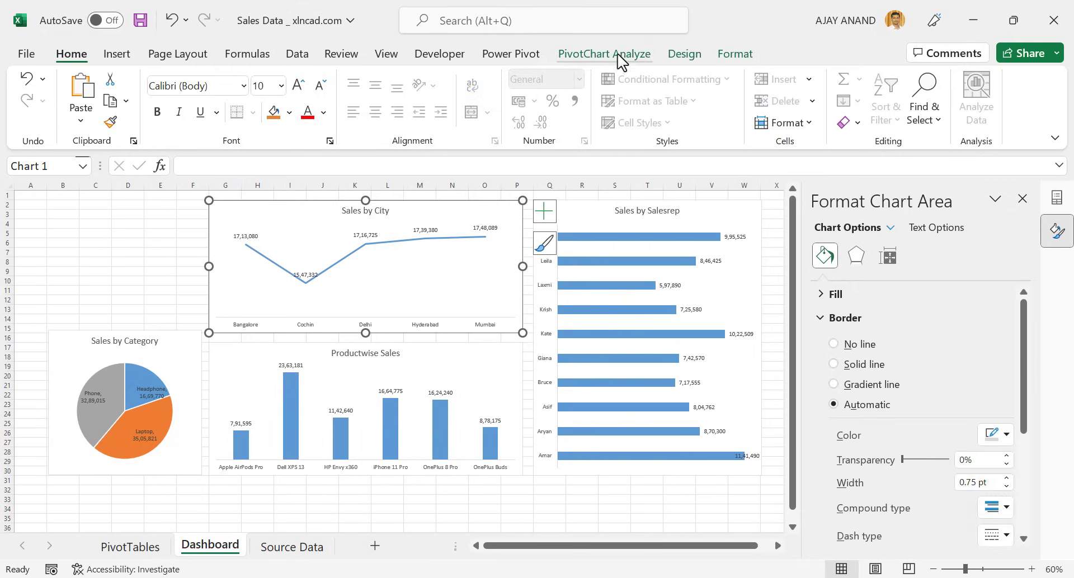
click(615, 62)
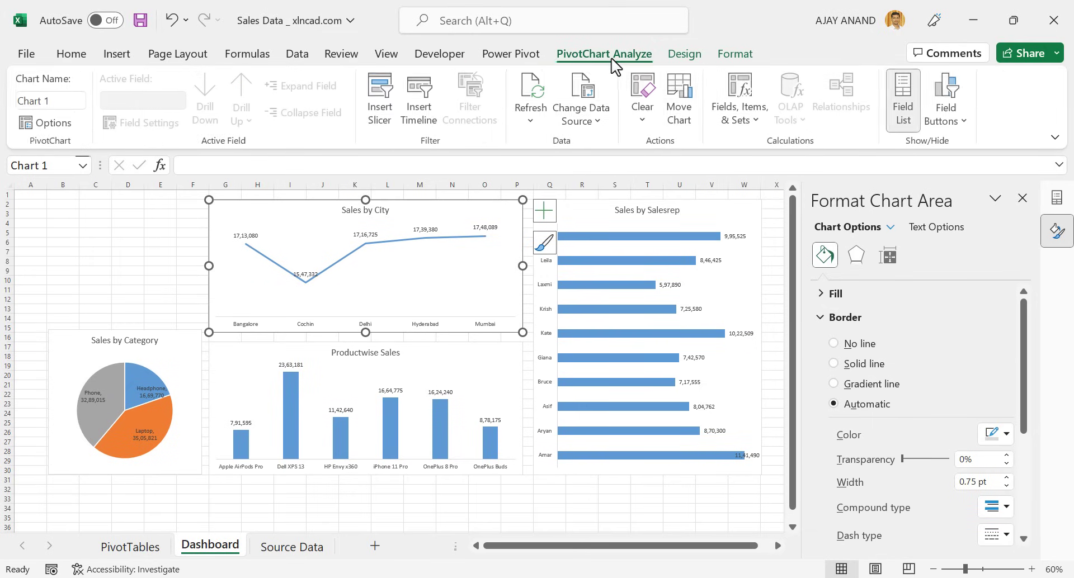
click(394, 132)
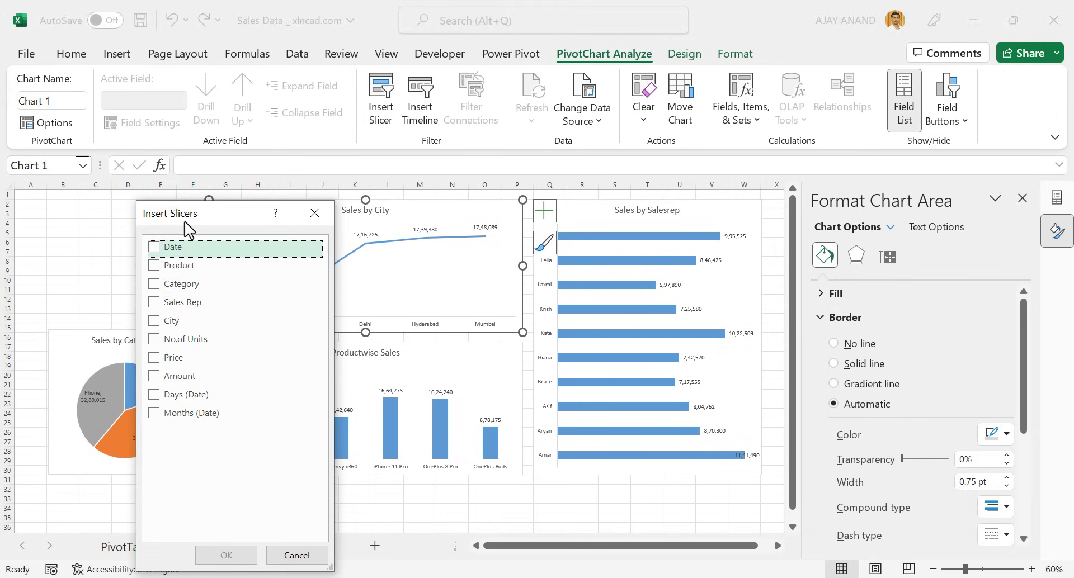
click(159, 423)
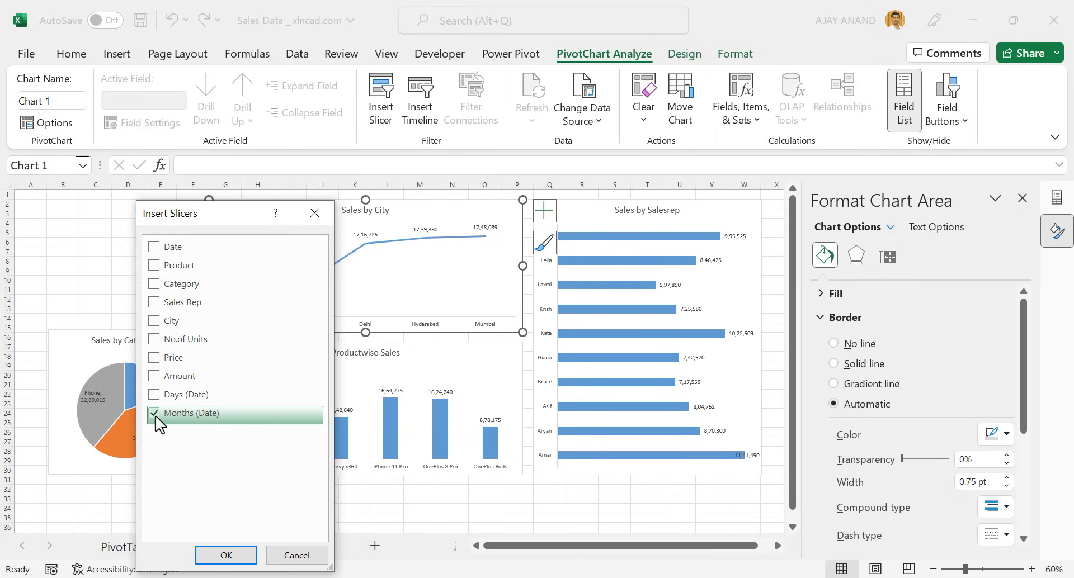
click(244, 556)
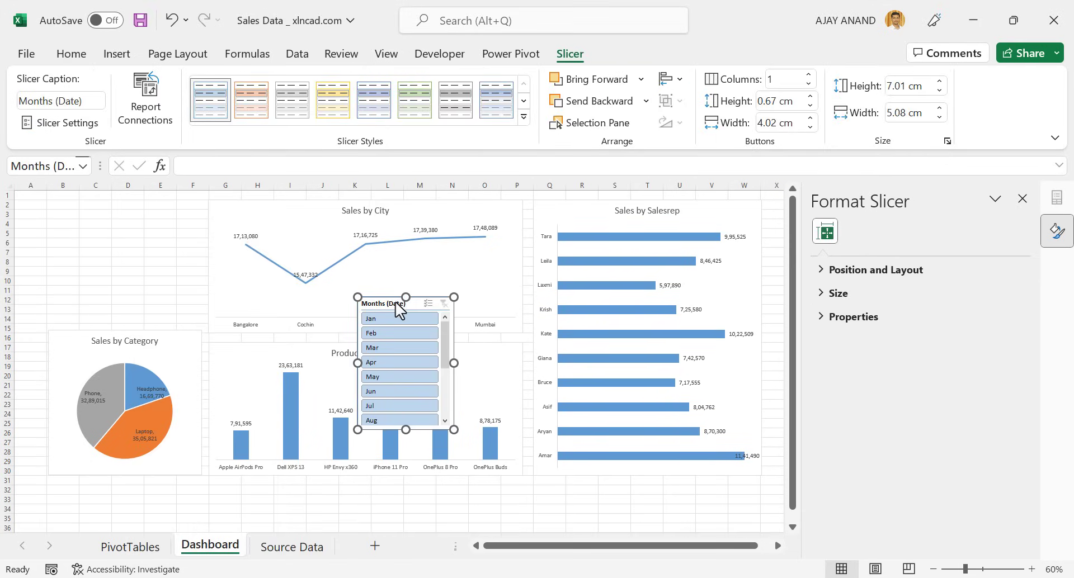
drag(396, 304, 85, 199)
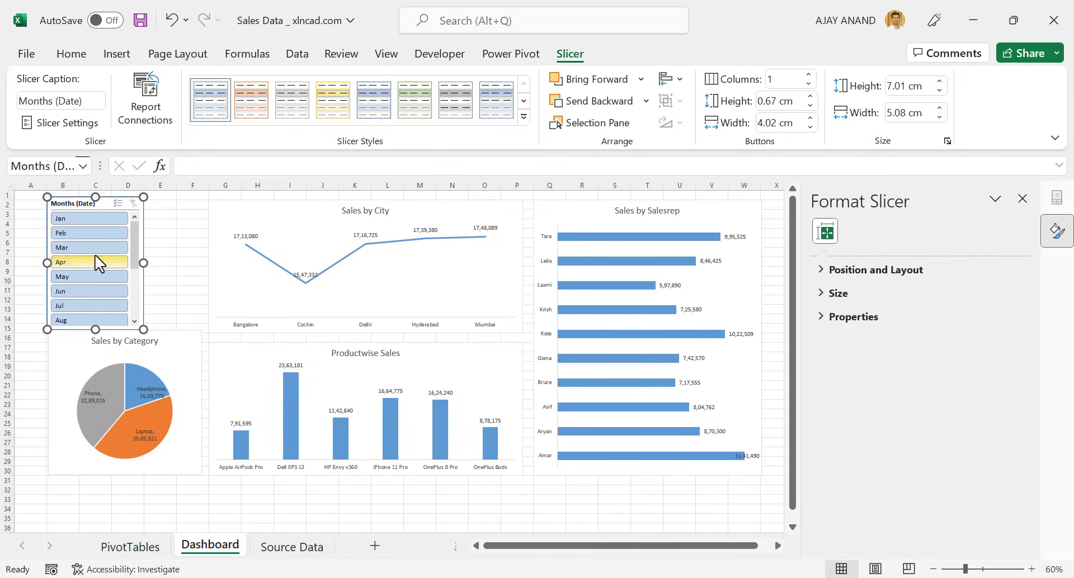
- Arrange the month slicer in 3 columns and resize it to 8 cm wide and about 4.9 cm high
click(809, 75)
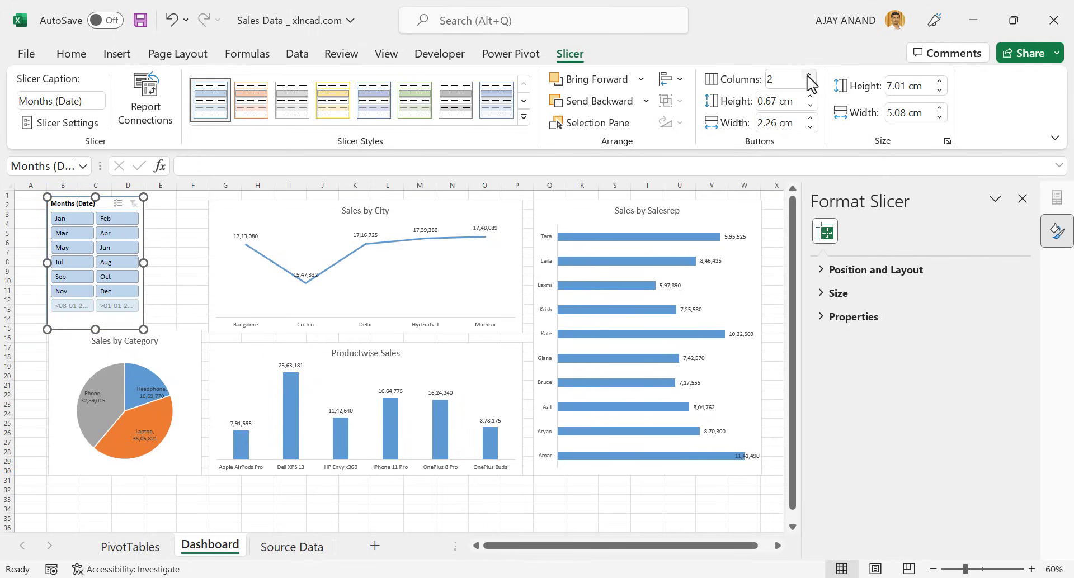
click(809, 75)
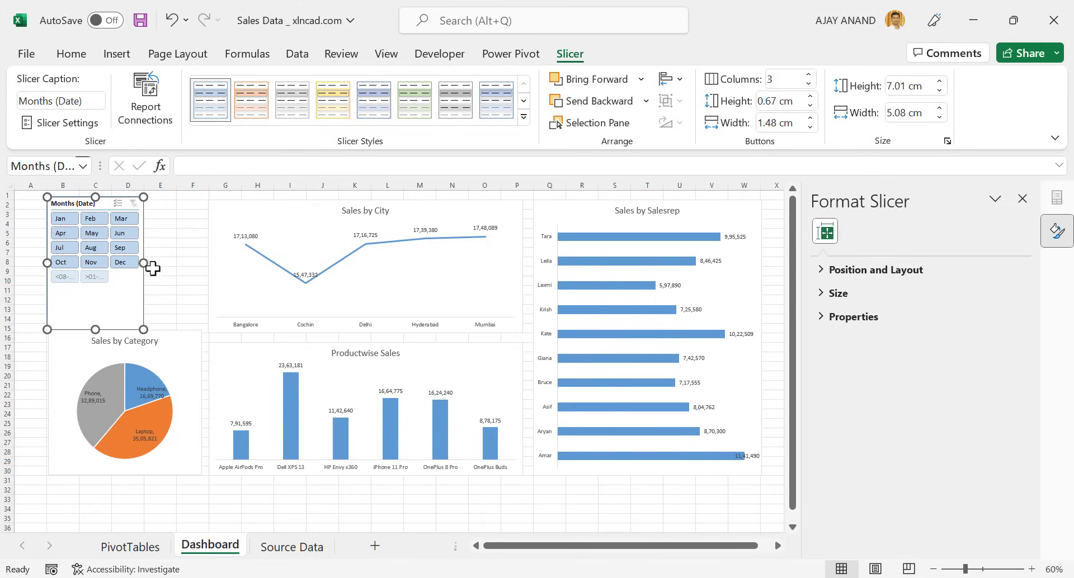
drag(143, 262, 199, 262)
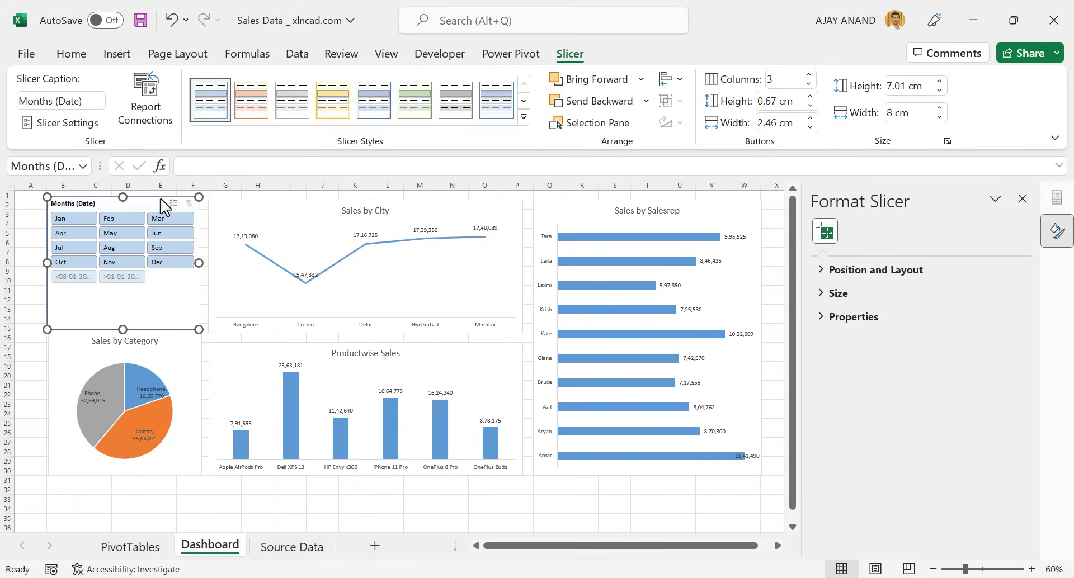
drag(160, 199, 162, 203)
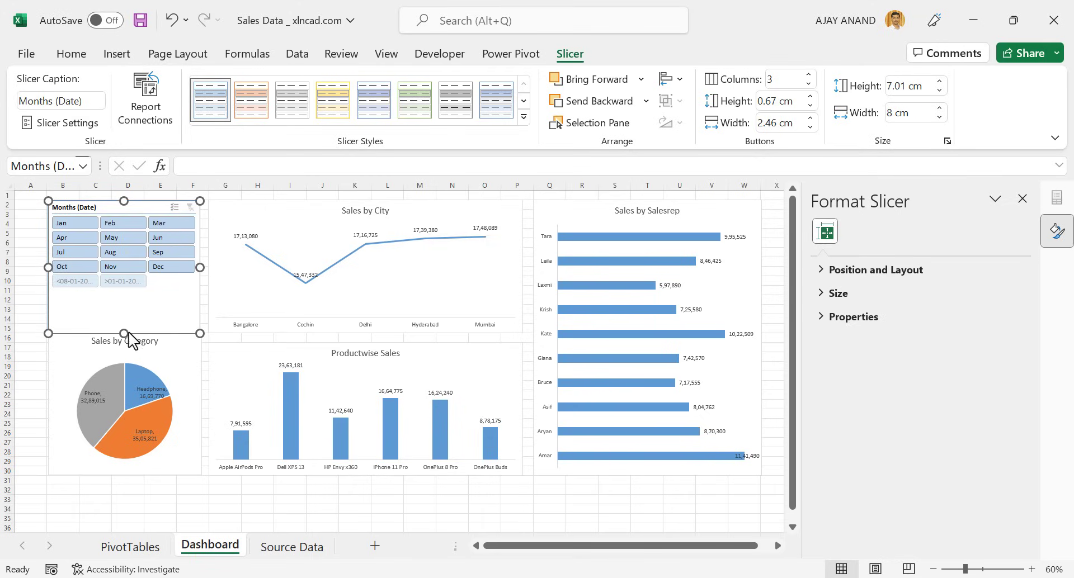
drag(124, 333, 125, 293)
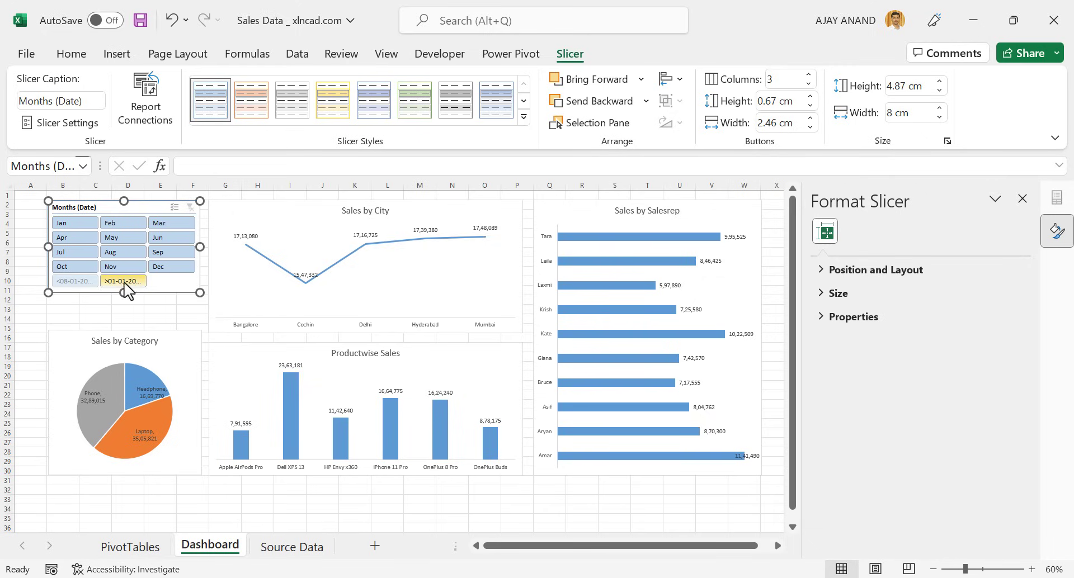
- Hide items with no data in the month slicer and shorten it to about 4.1 cm high
click(70, 127)
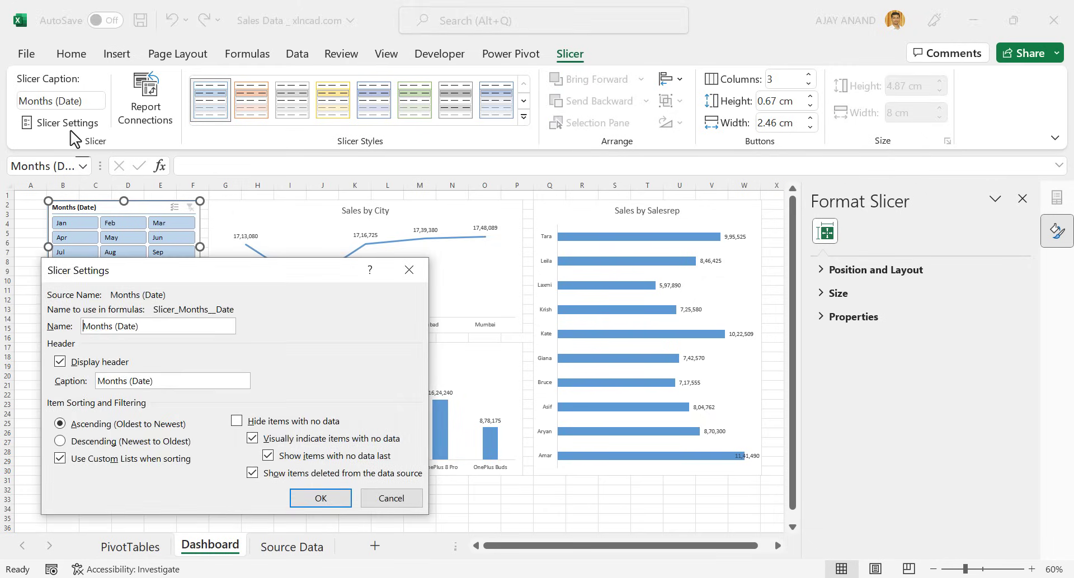
click(238, 422)
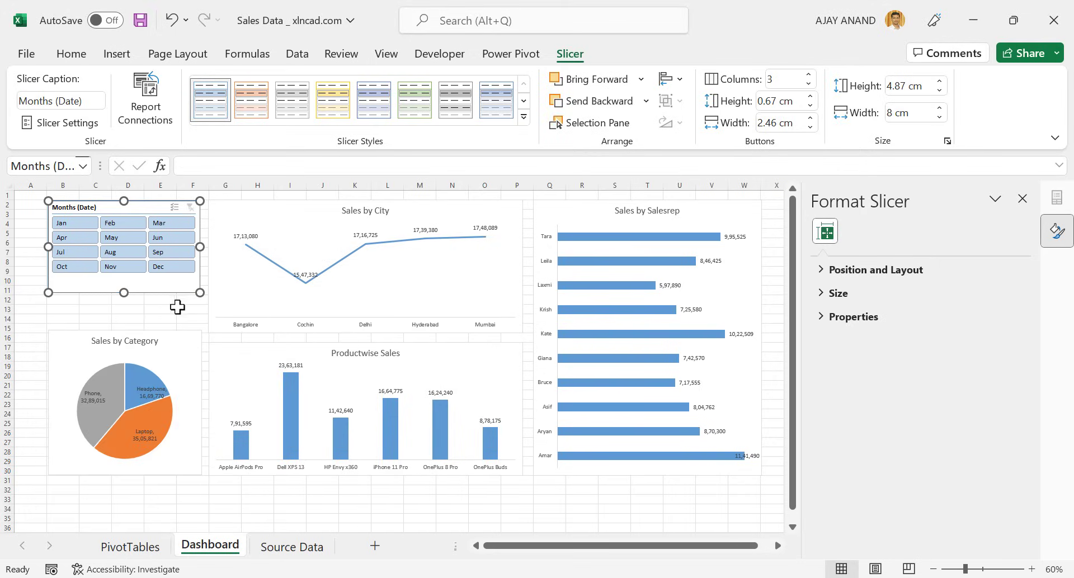
drag(124, 292, 123, 279)
click(166, 291)
- Extend the Sales by Category chart upward to just below the month slicer
click(163, 333)
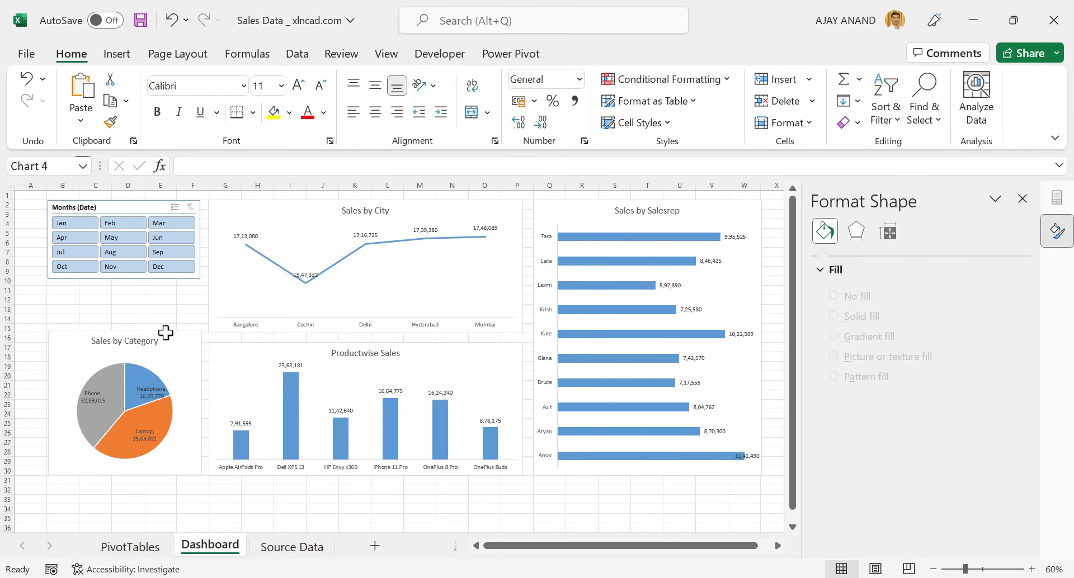
drag(125, 330, 124, 289)
click(321, 497)
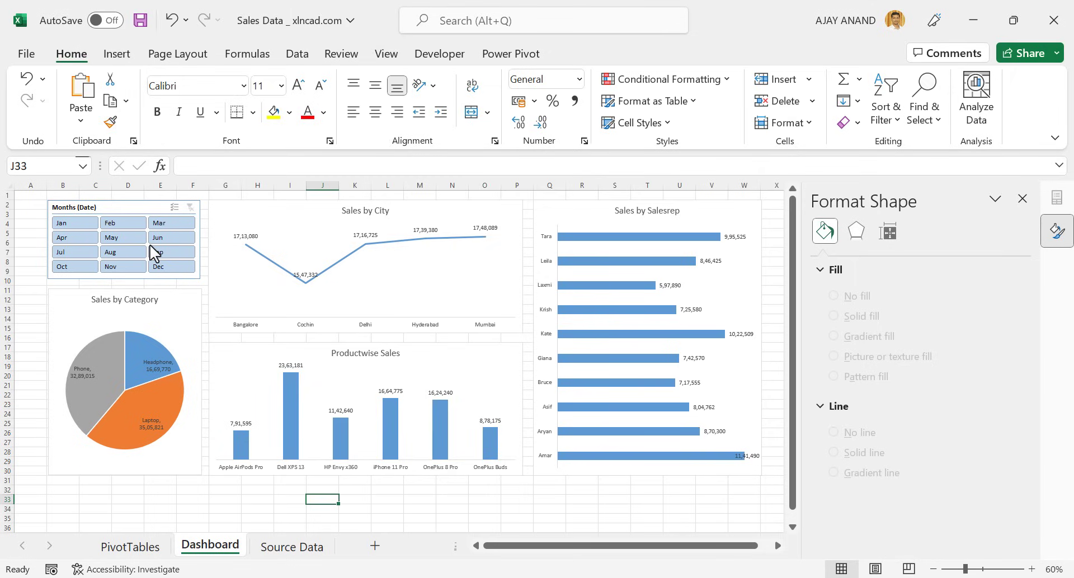
- Test the month slicer by filtering for May and Jul and clearing the filter
click(119, 240)
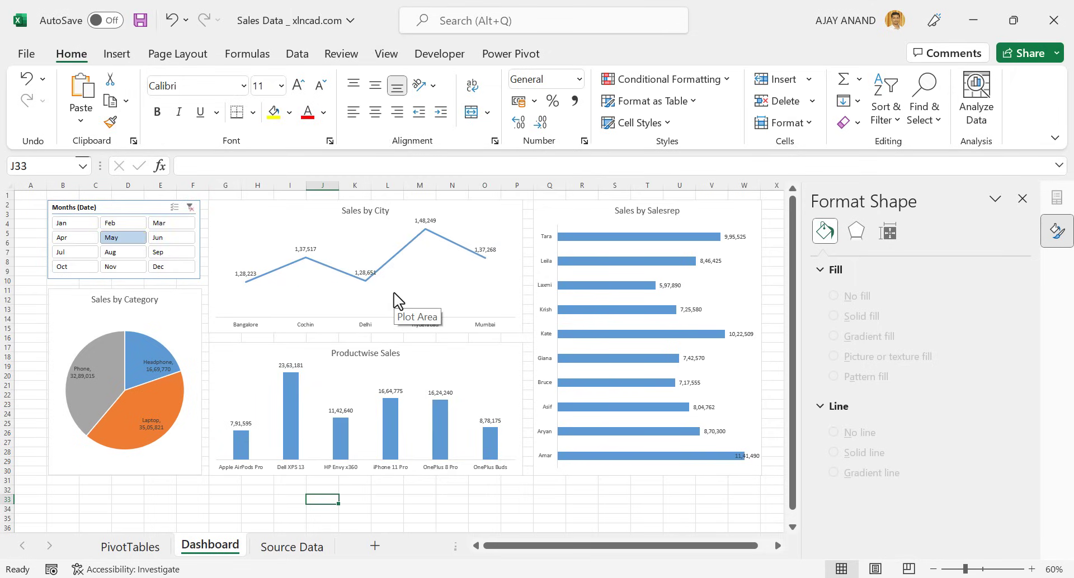
click(83, 254)
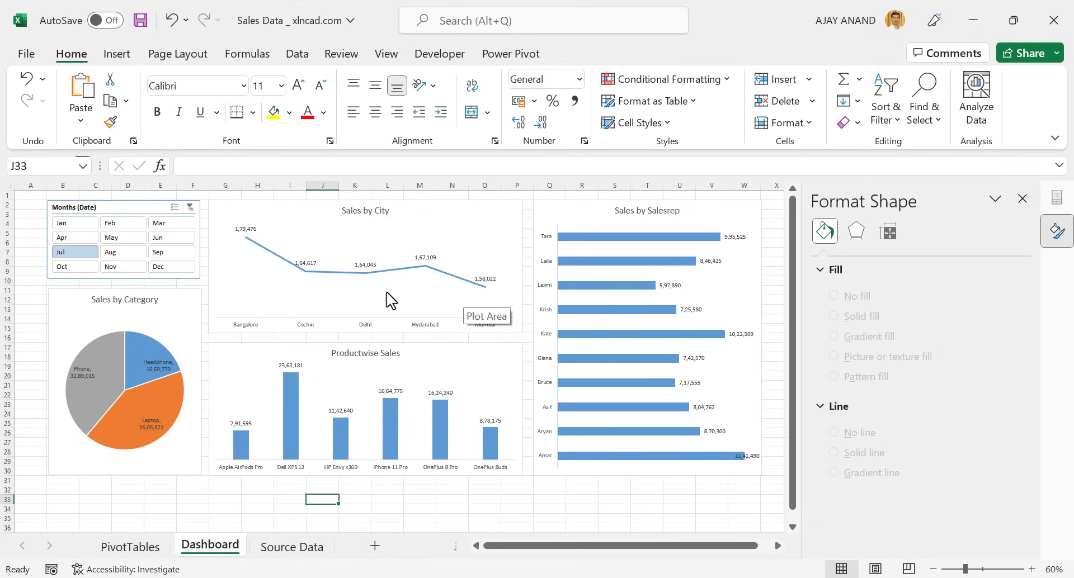
click(190, 207)
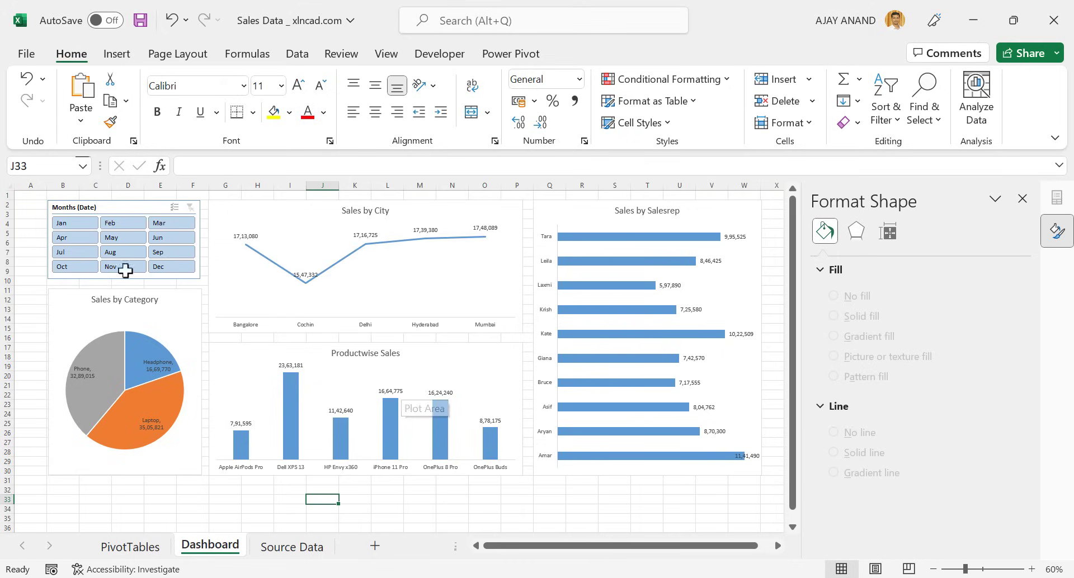
- Connect the month slicer to the Category, Product and SalesRep PivotTables in addition to City
click(109, 206)
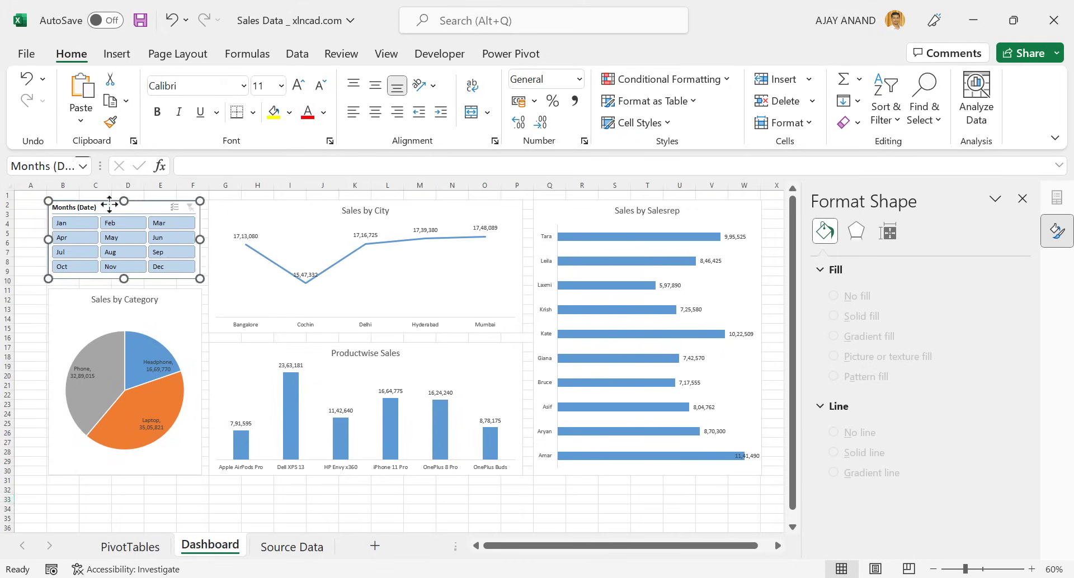
click(567, 56)
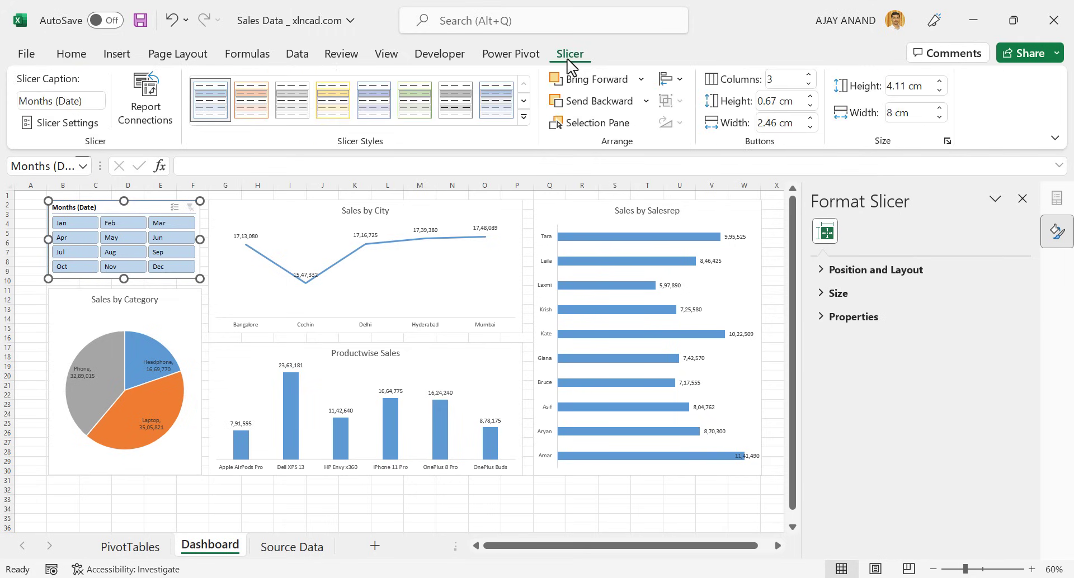
click(160, 132)
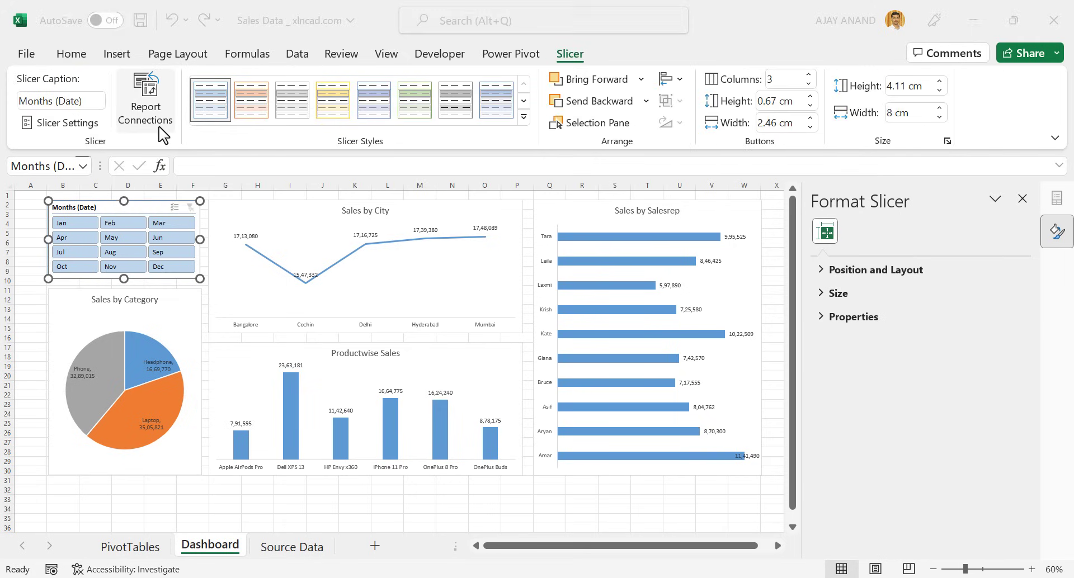
drag(237, 317, 331, 269)
drag(477, 423, 503, 478)
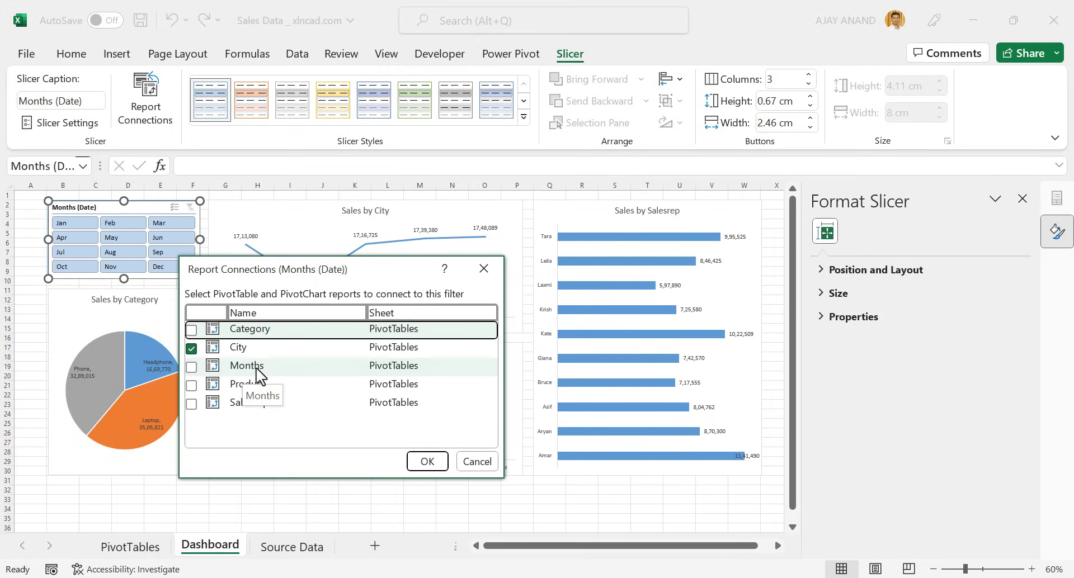
click(192, 330)
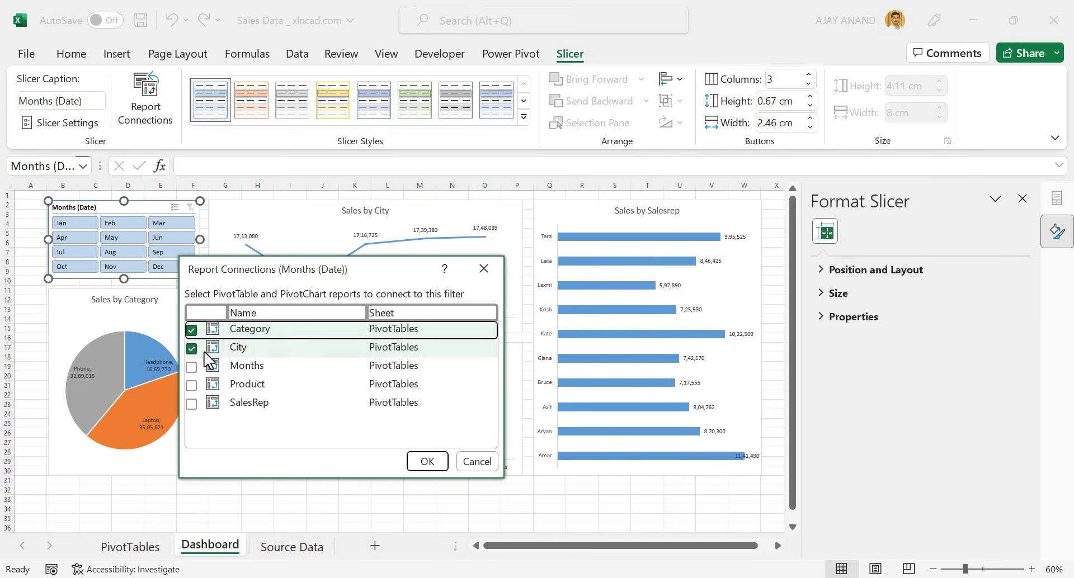
click(191, 386)
click(192, 404)
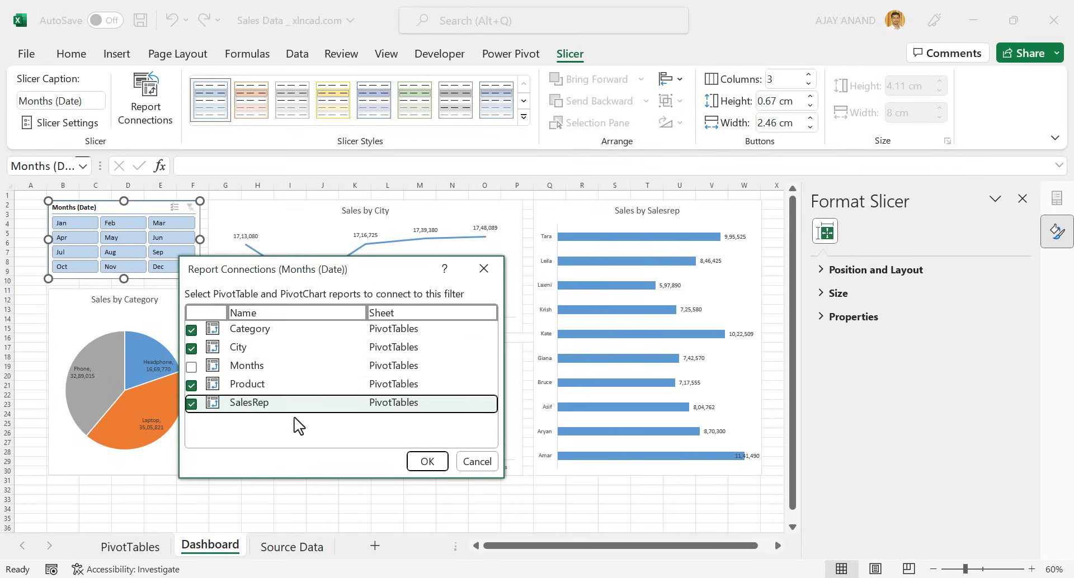
click(426, 461)
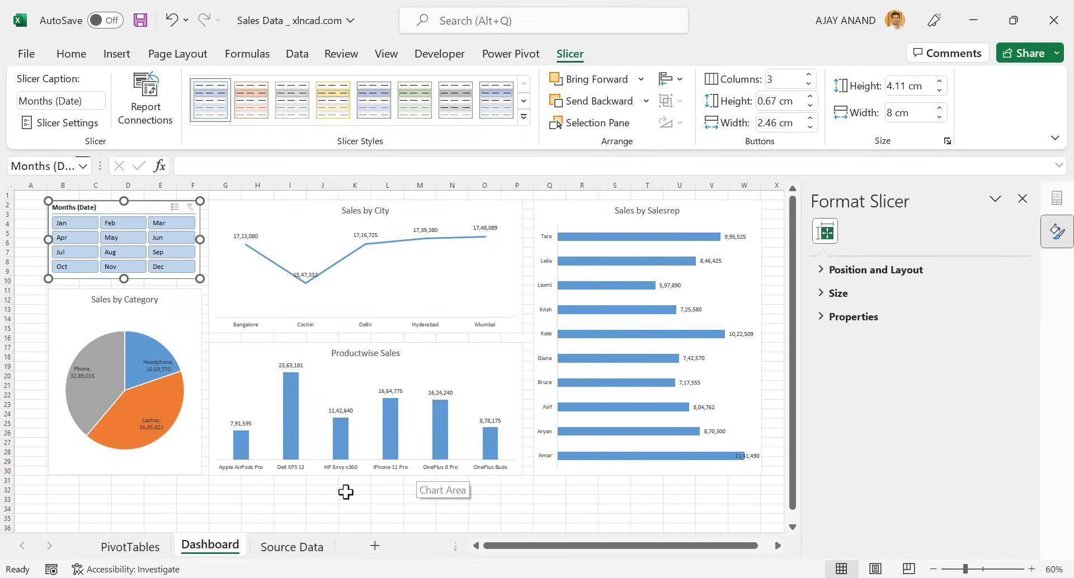
click(330, 499)
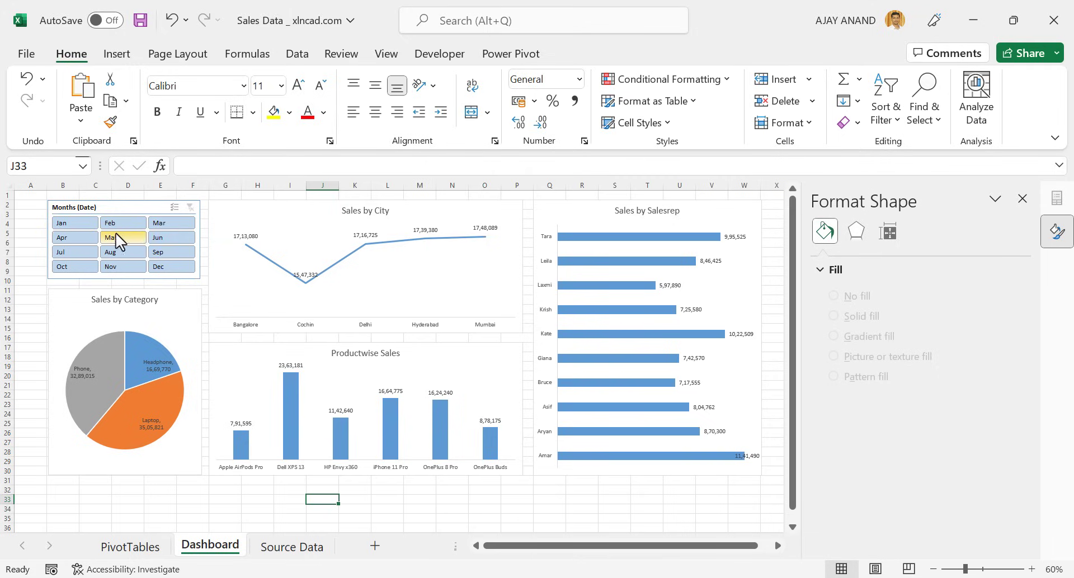
- Test the connected month slicer by filtering the dashboard for Mar, Aug and Apr one at a time
click(163, 226)
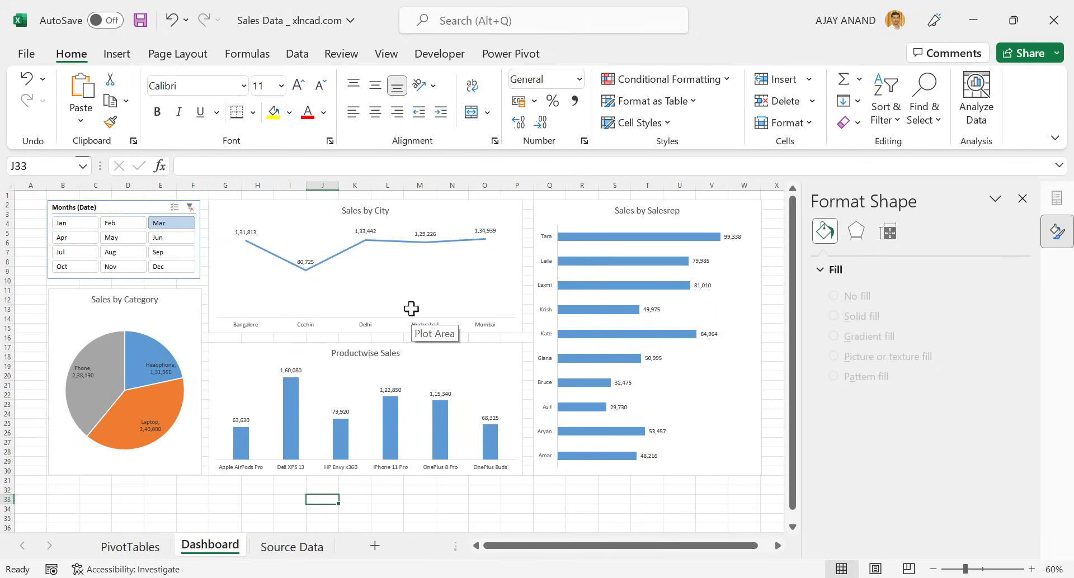
click(133, 254)
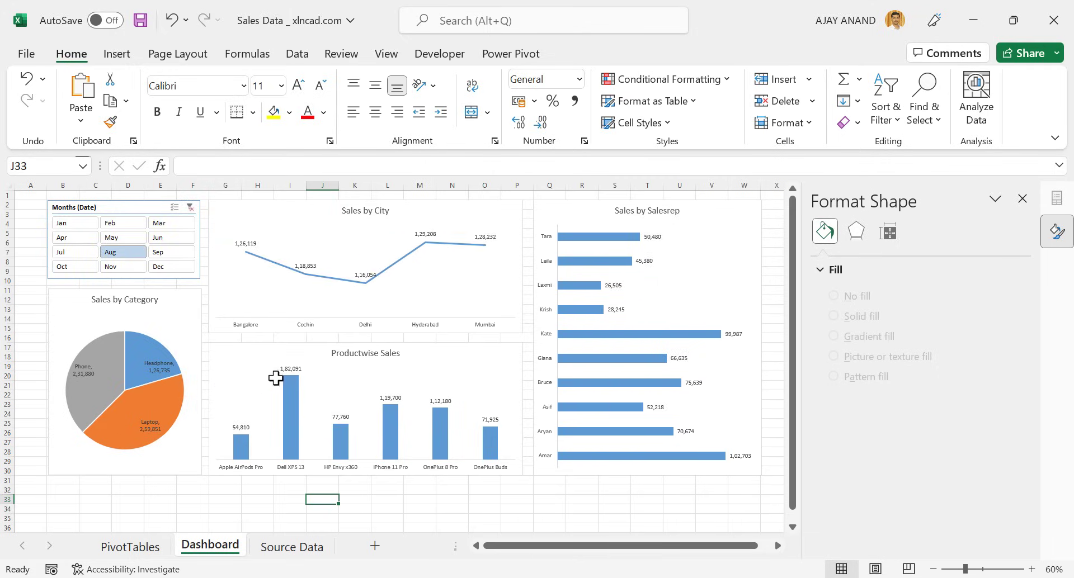
click(81, 239)
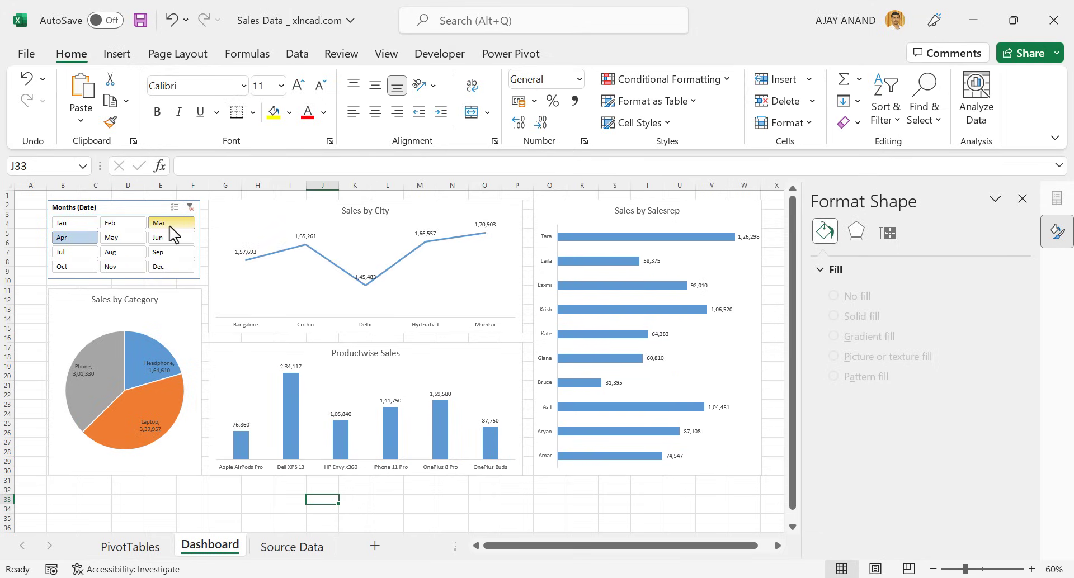
- Add Mar, Aug and Oct to the Apr selection in the month slicer to test multi-month filtering, and clear the filter
key(ctrl)
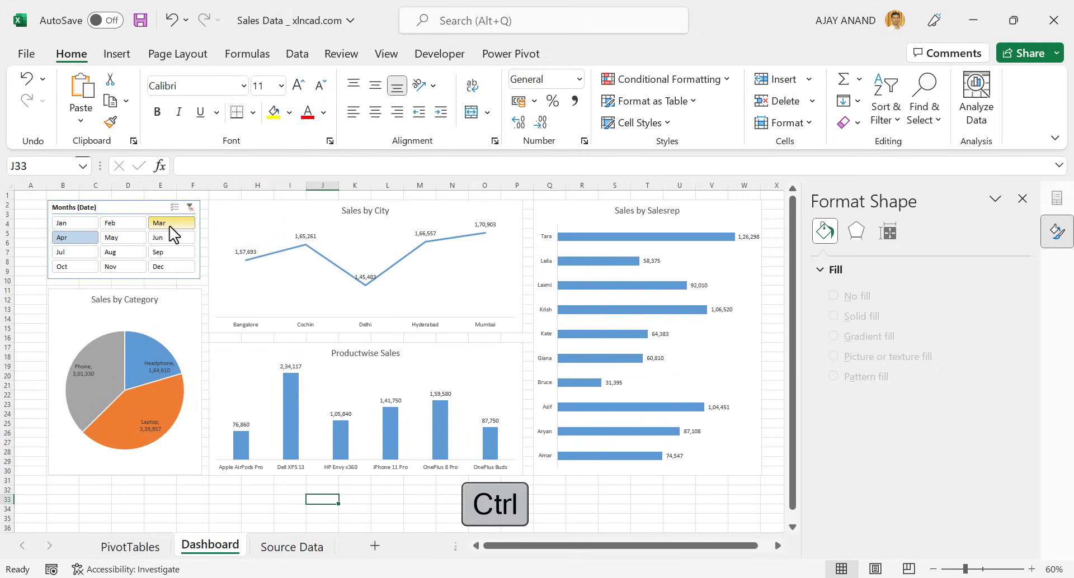
ctrl+click(171, 234)
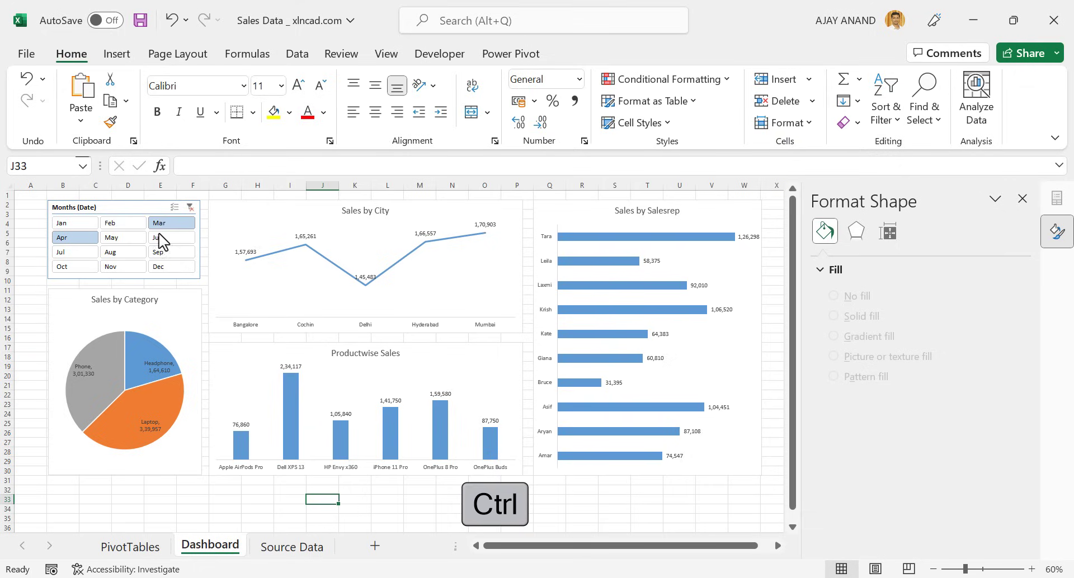
ctrl+click(108, 253)
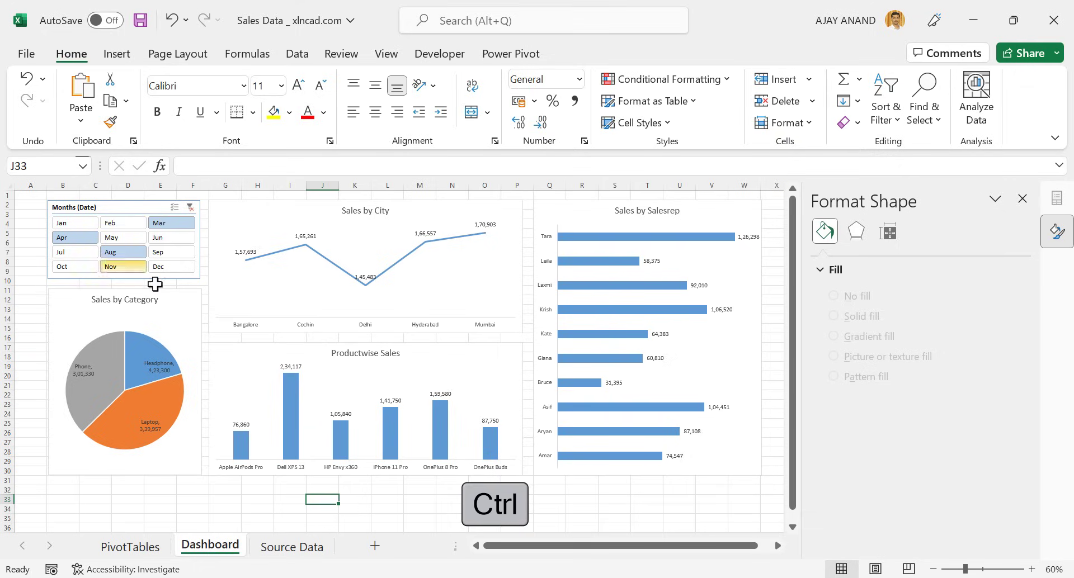
ctrl+click(84, 267)
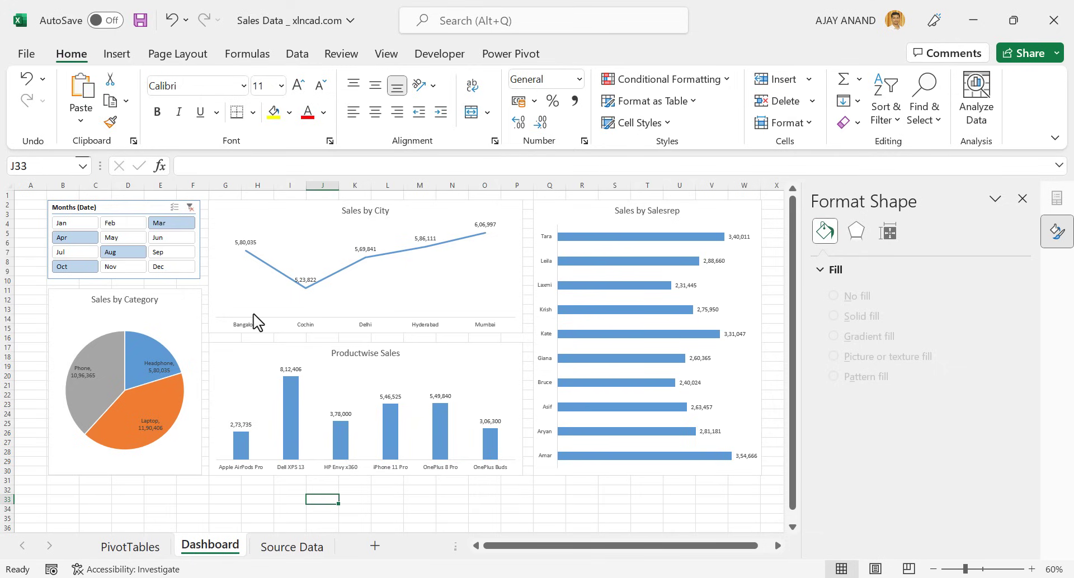
click(190, 208)
- Insert a 2-D clustered bar PivotChart from the months PivotTable on the PivotTables sheet
click(143, 547)
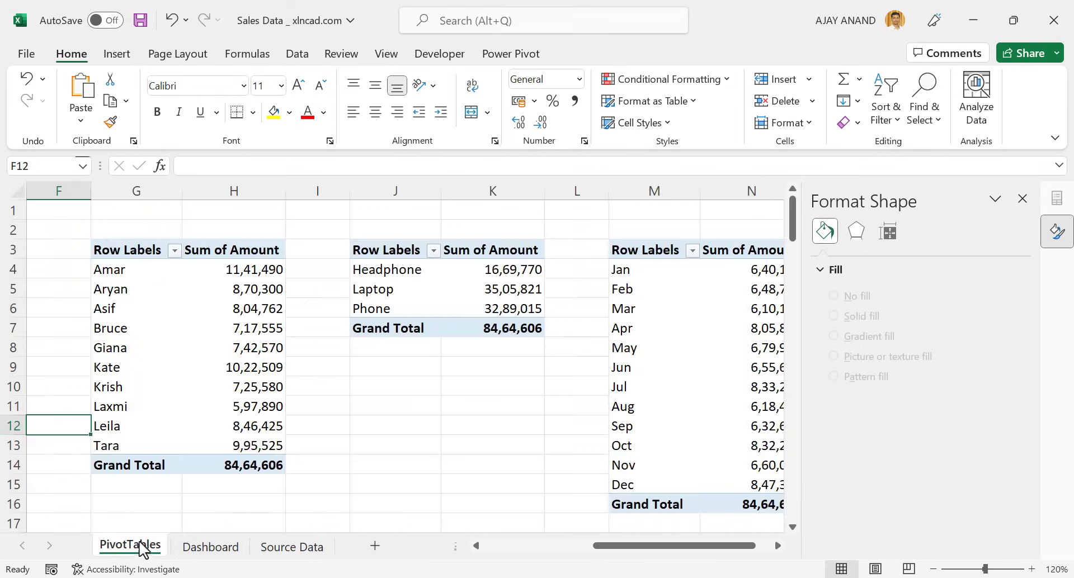
click(777, 546)
click(777, 546)
click(778, 546)
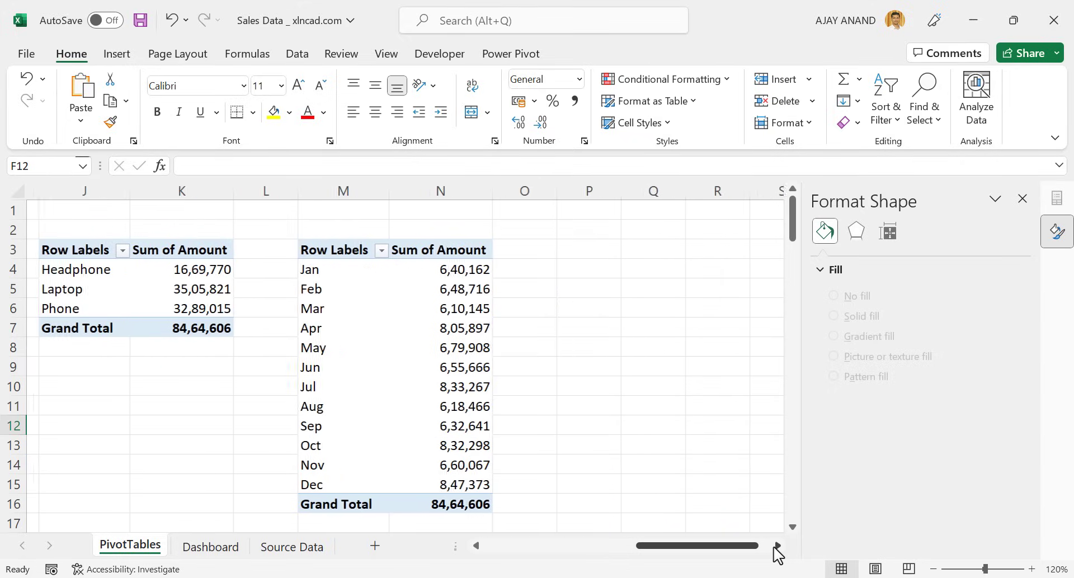
click(778, 546)
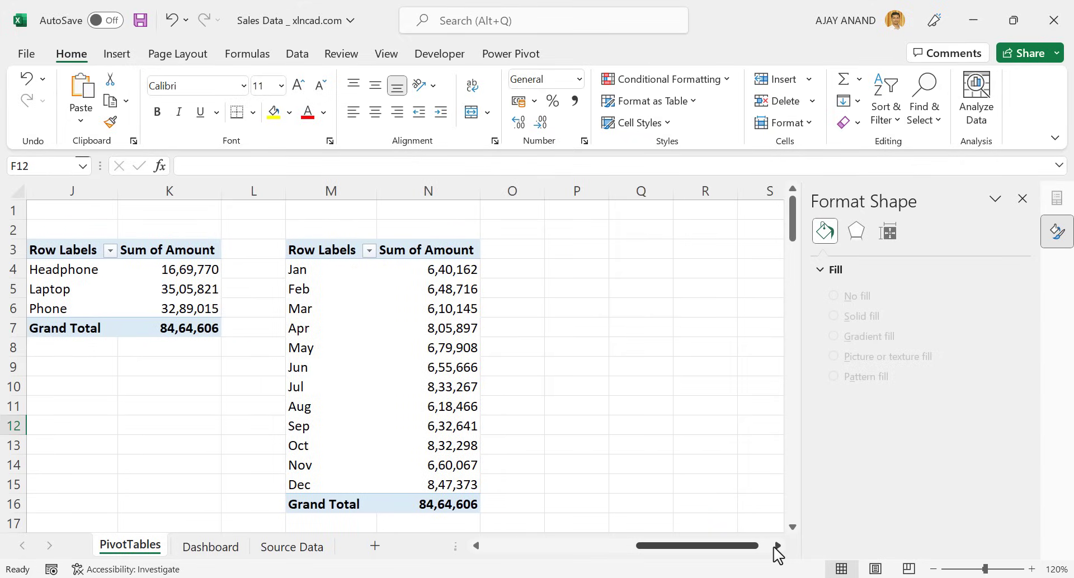
click(466, 348)
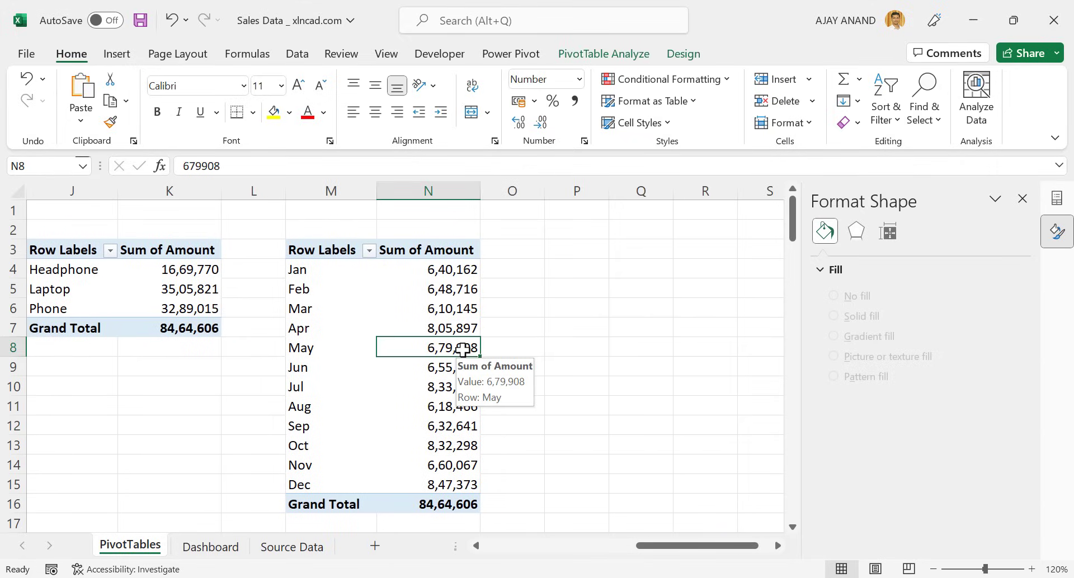
click(126, 57)
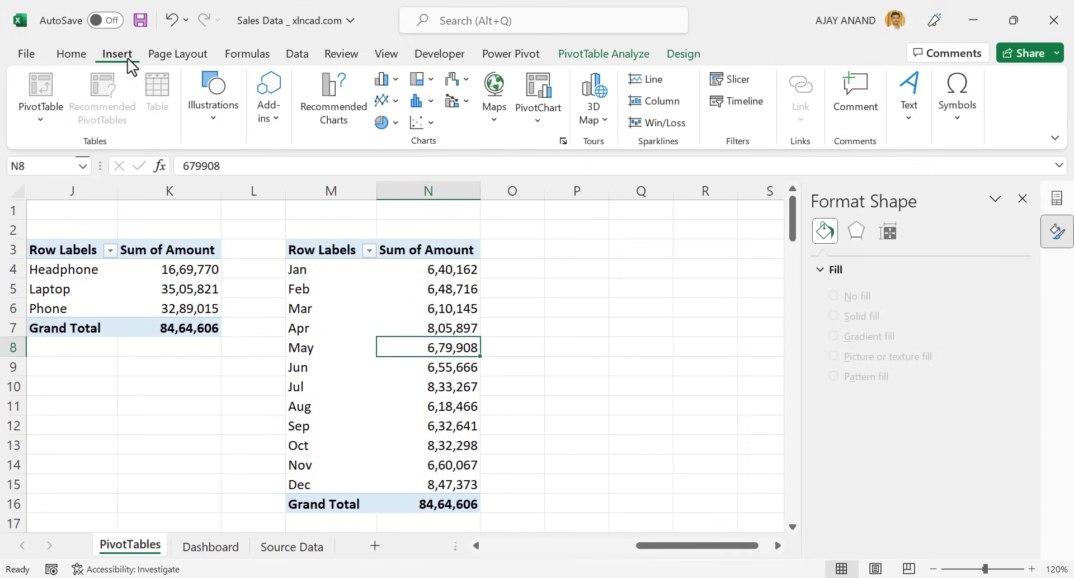
click(388, 79)
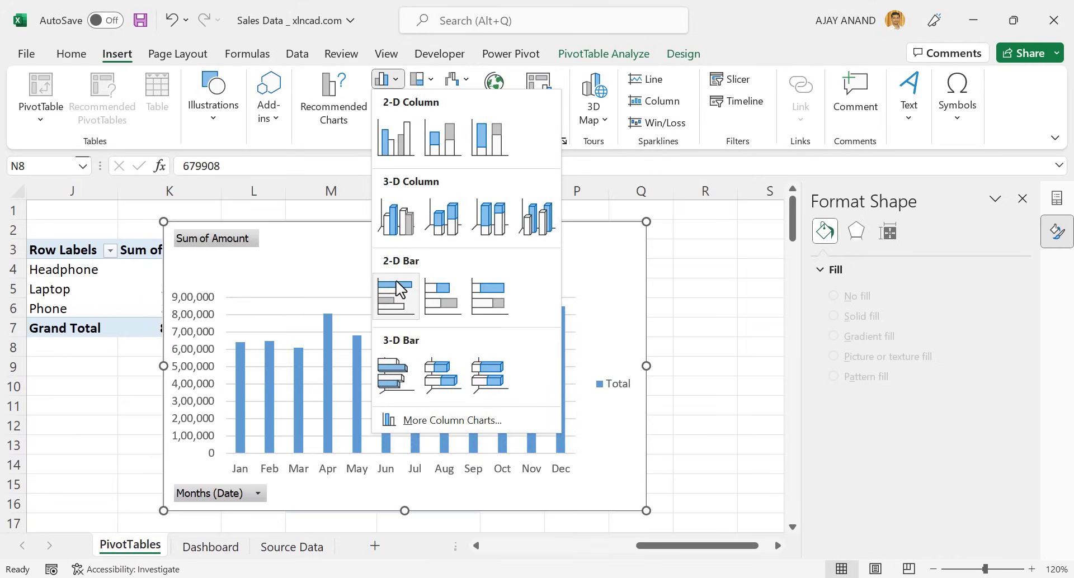
click(396, 283)
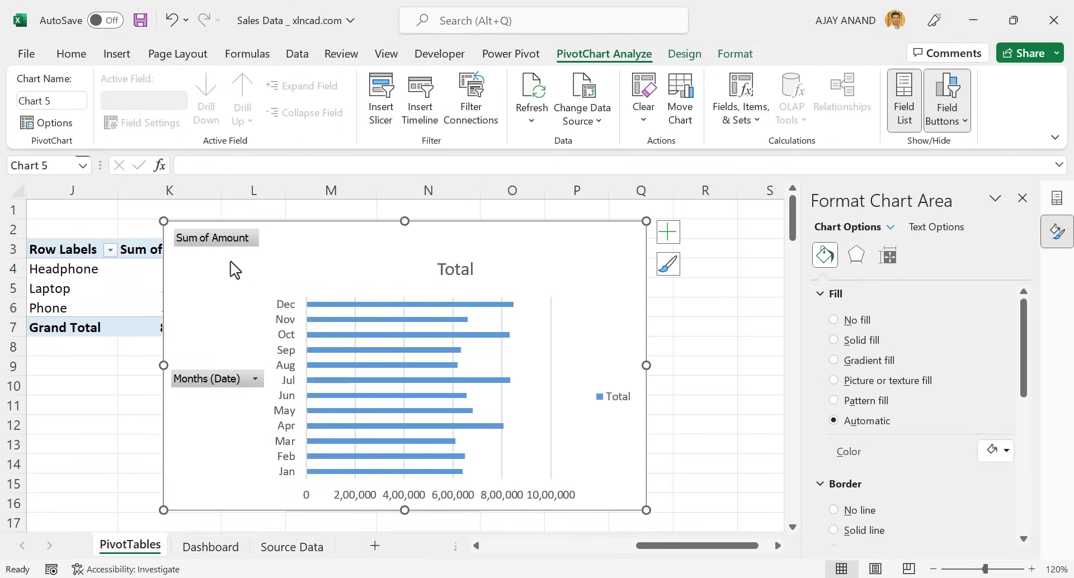
- Hide all field buttons on the months bar chart and delete its value axis, legend and gridlines
right_click(238, 246)
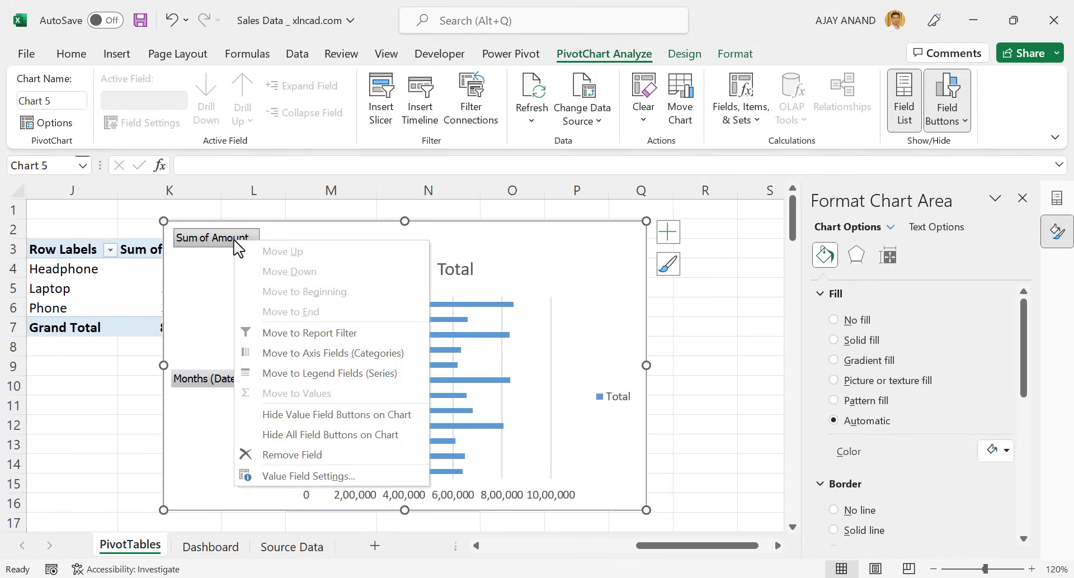
click(300, 435)
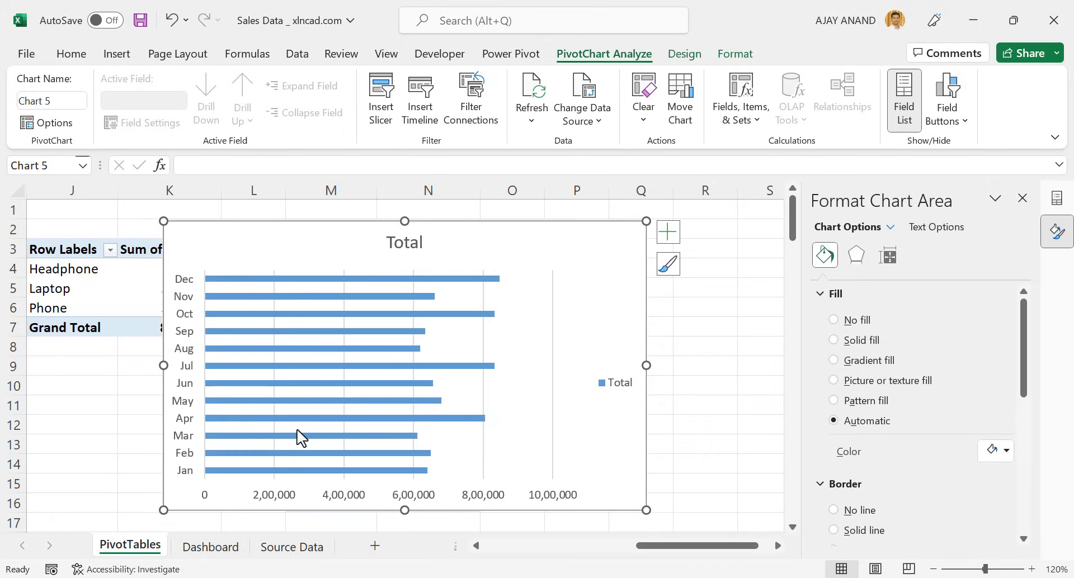
click(368, 500)
key(Delete)
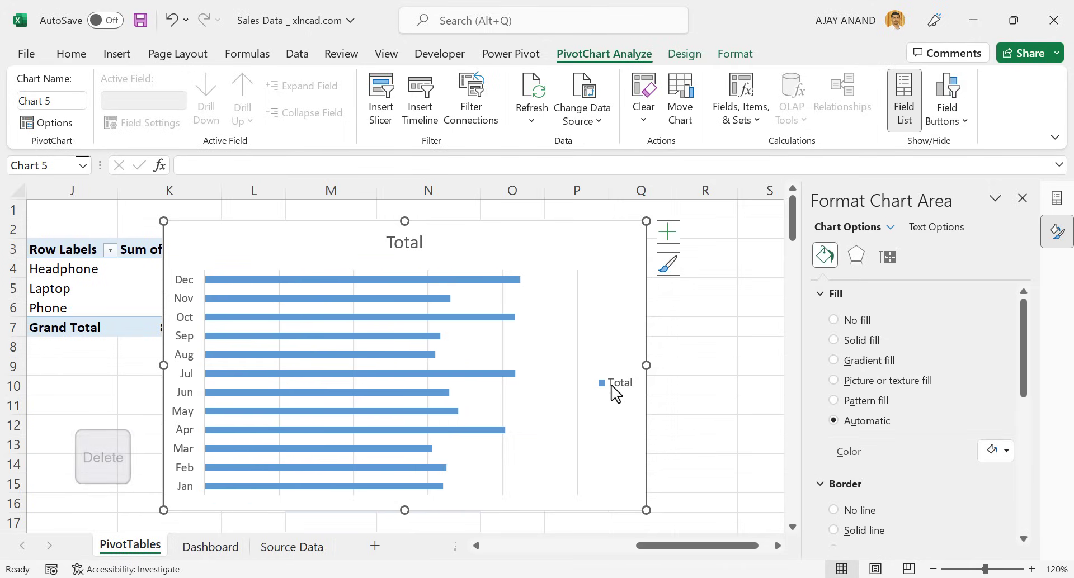
click(615, 385)
key(Delete)
click(536, 352)
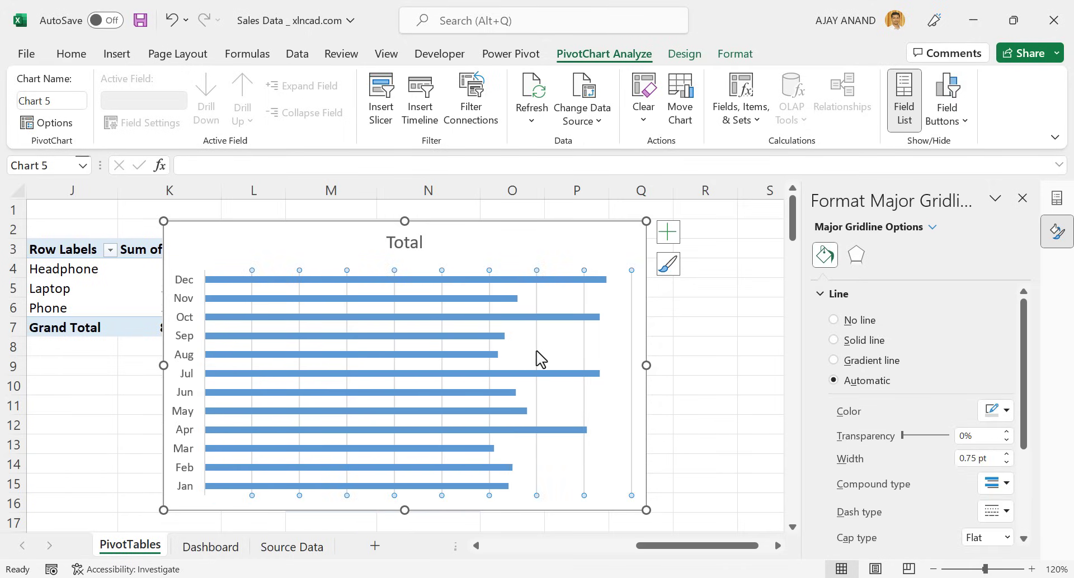
key(Delete)
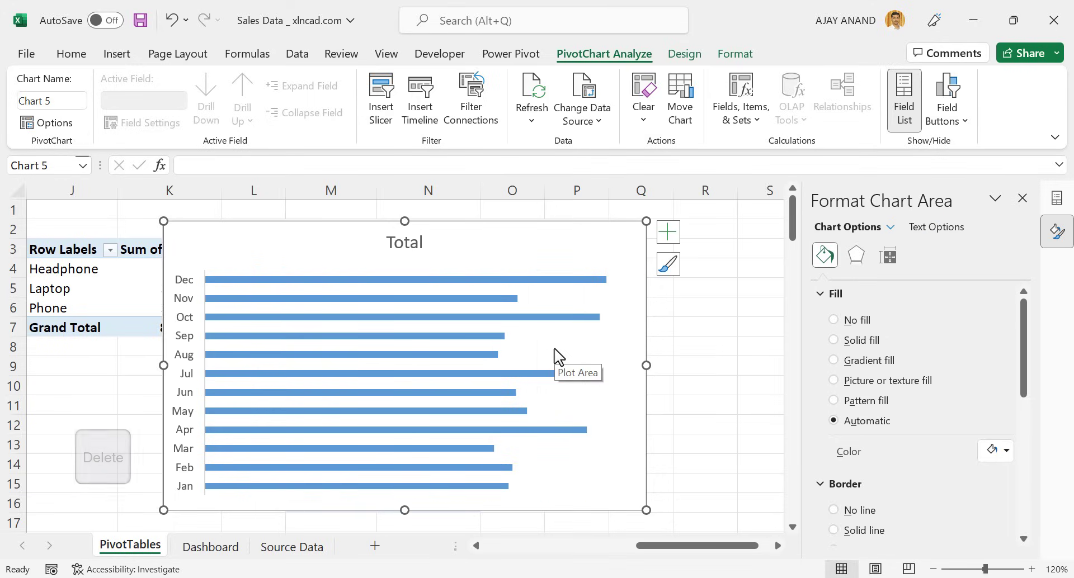
- Change the months bar chart's title to "Monthwise Sales"
click(399, 245)
click(398, 244)
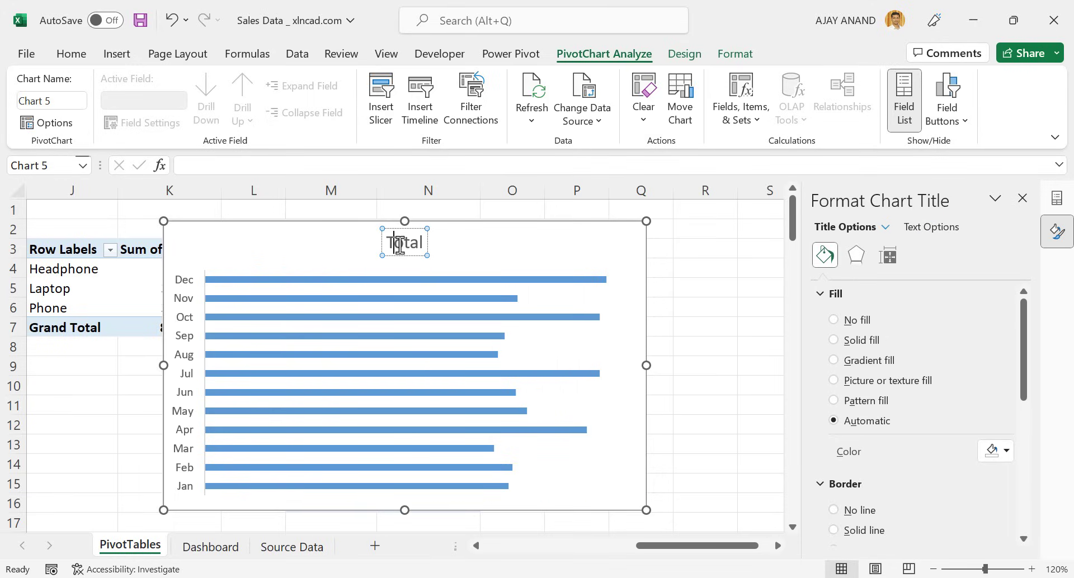
double_click(400, 245)
text(Mont)
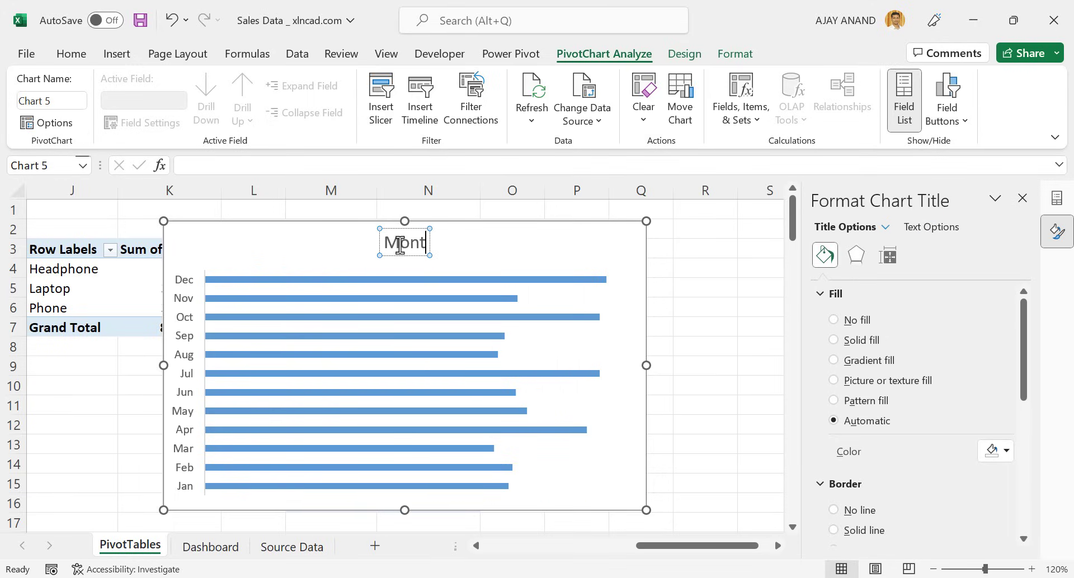
text(hwise)
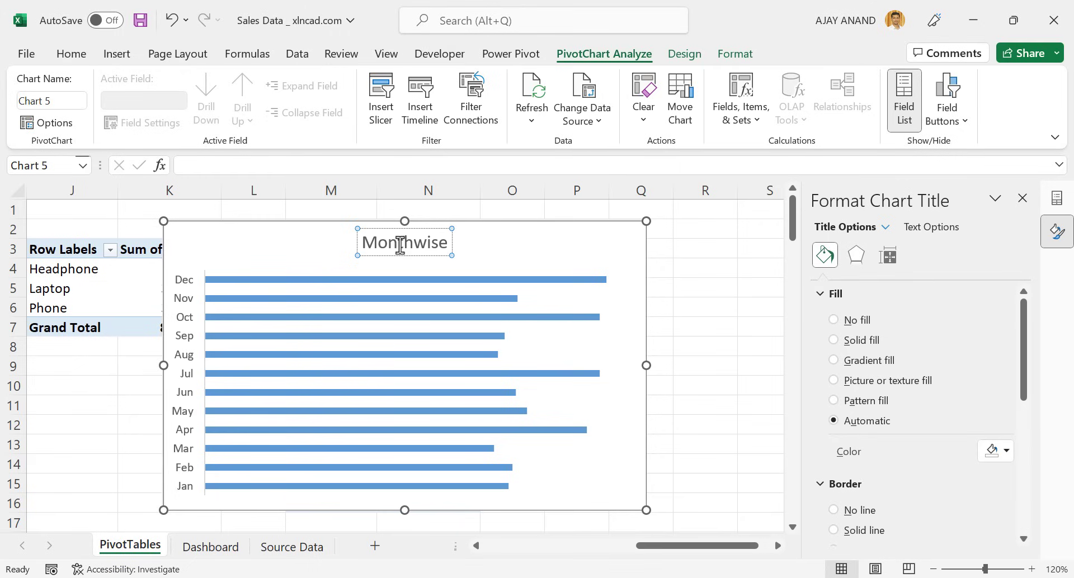
text( Sales)
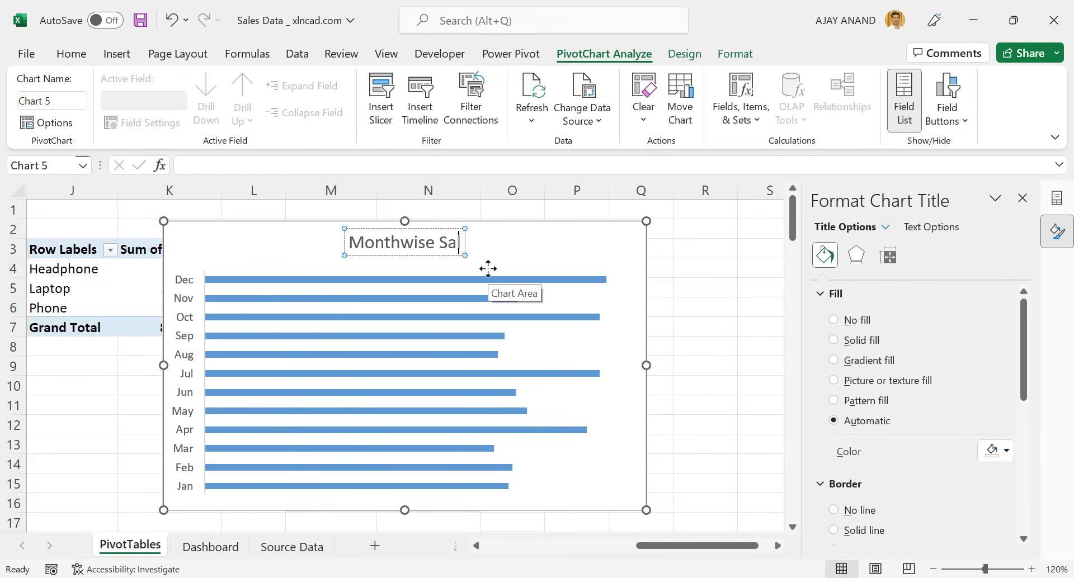
click(702, 338)
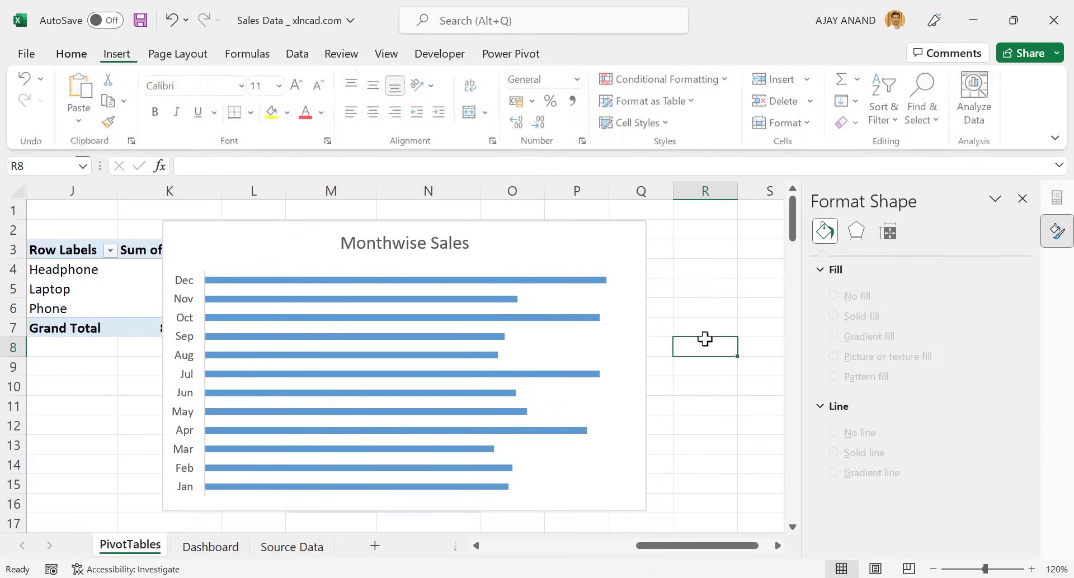
- Add data labels to the bars of the Monthwise Sales chart
click(642, 307)
click(667, 246)
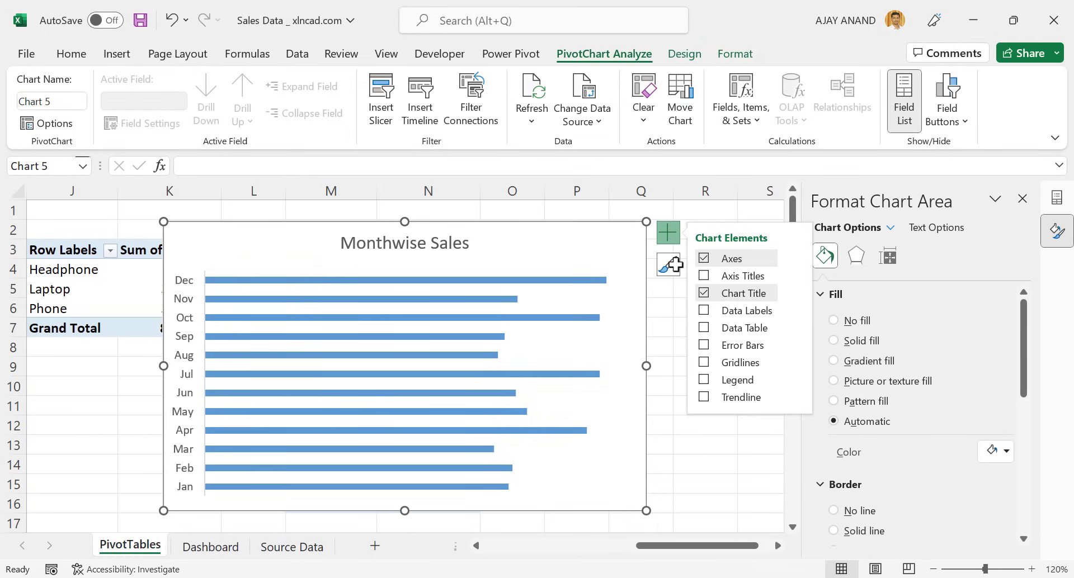
click(703, 311)
click(683, 441)
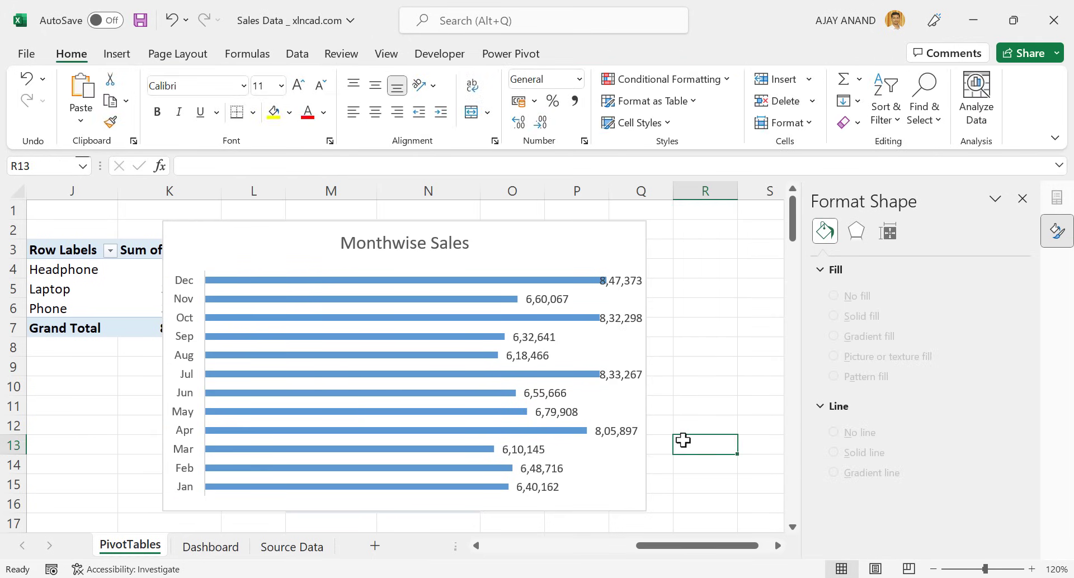
- Move the Monthwise Sales chart from the PivotTables sheet to the Dashboard sheet, beside the Sales by Salesrep chart
click(545, 230)
key(ctrl+x)
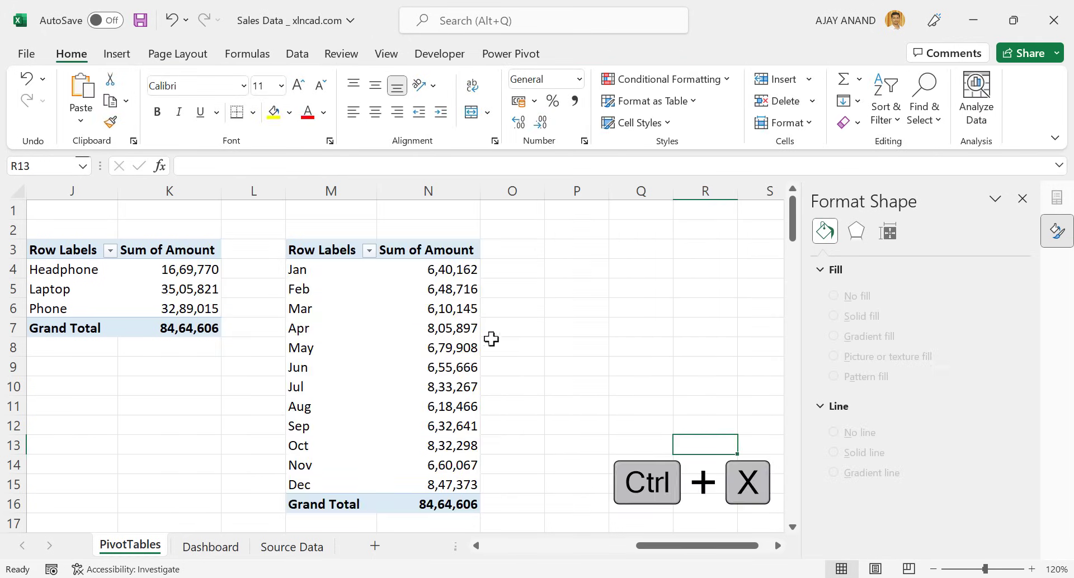
click(231, 550)
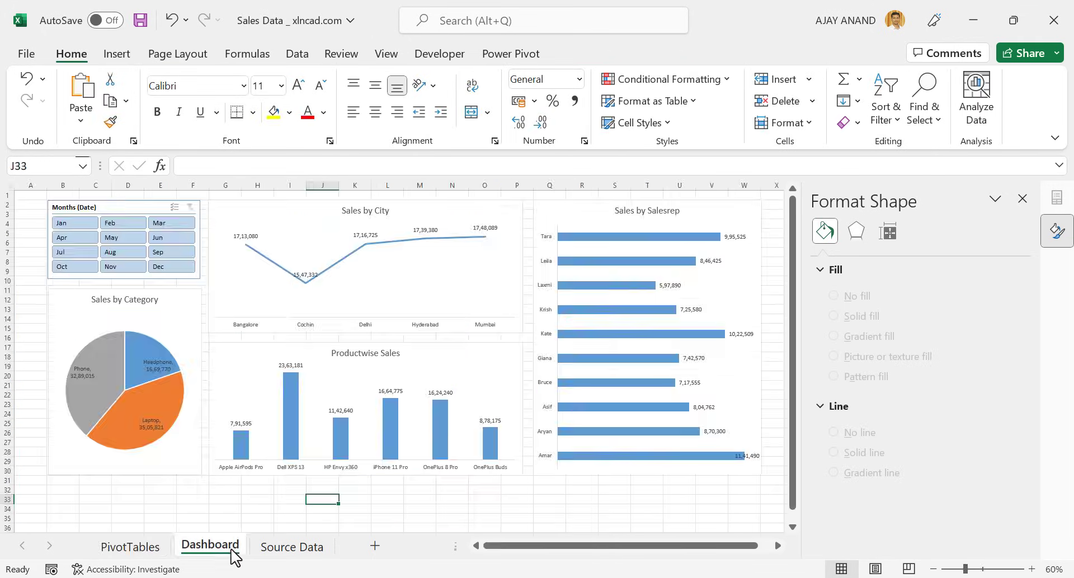
click(778, 546)
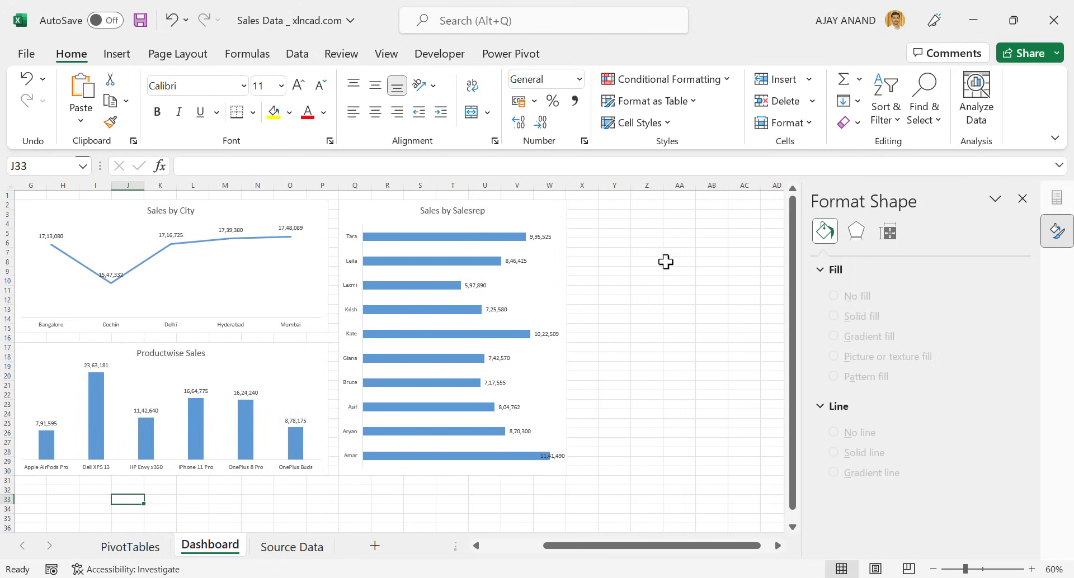
click(612, 202)
key(ctrl+v)
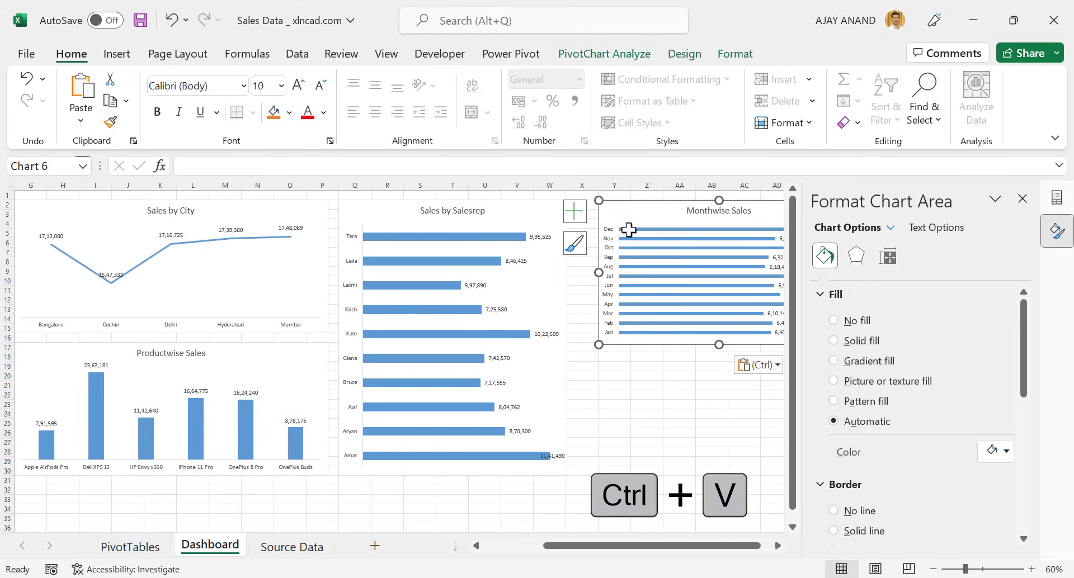
- Stretch the Monthwise Sales chart down to the bottom edge of the Sales by Salesrep chart and place it right next to that chart
drag(718, 349, 702, 475)
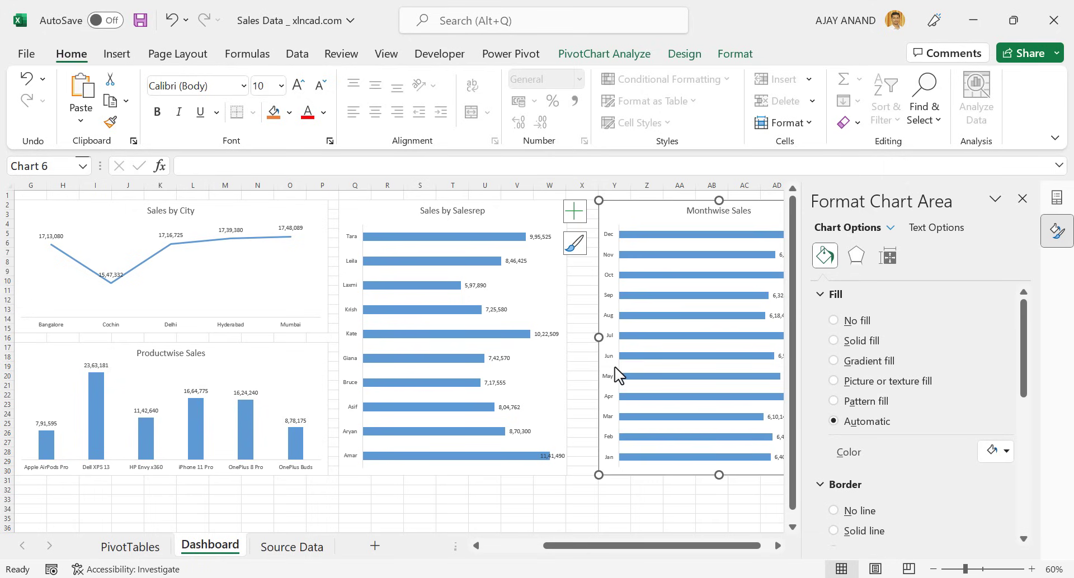
click(778, 546)
click(777, 546)
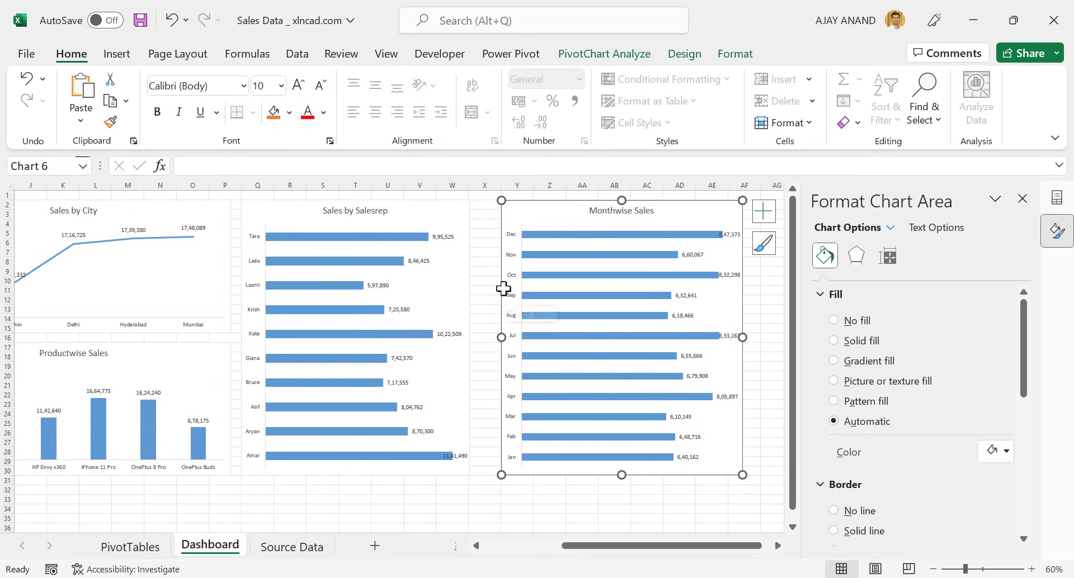
drag(501, 287, 499, 287)
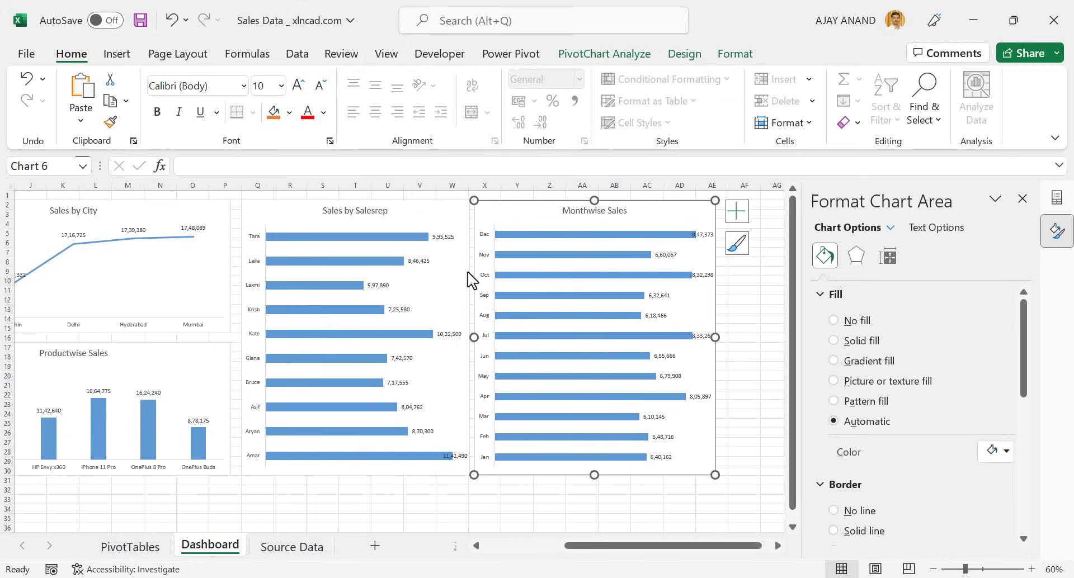
- Set the Monthwise Sales chart's height to 14.5 cm and its width to 12 cm
click(735, 54)
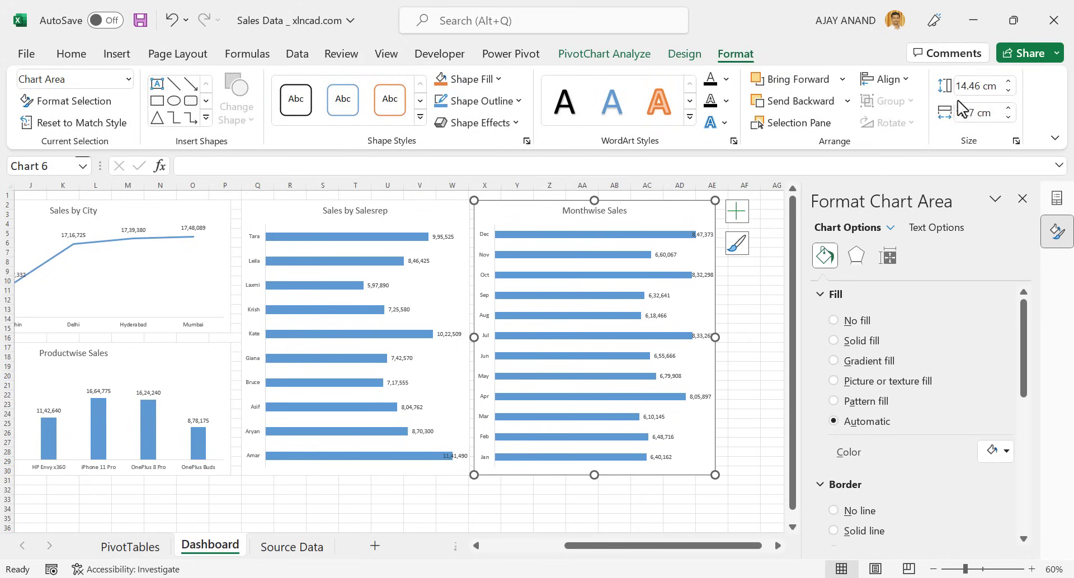
click(993, 86)
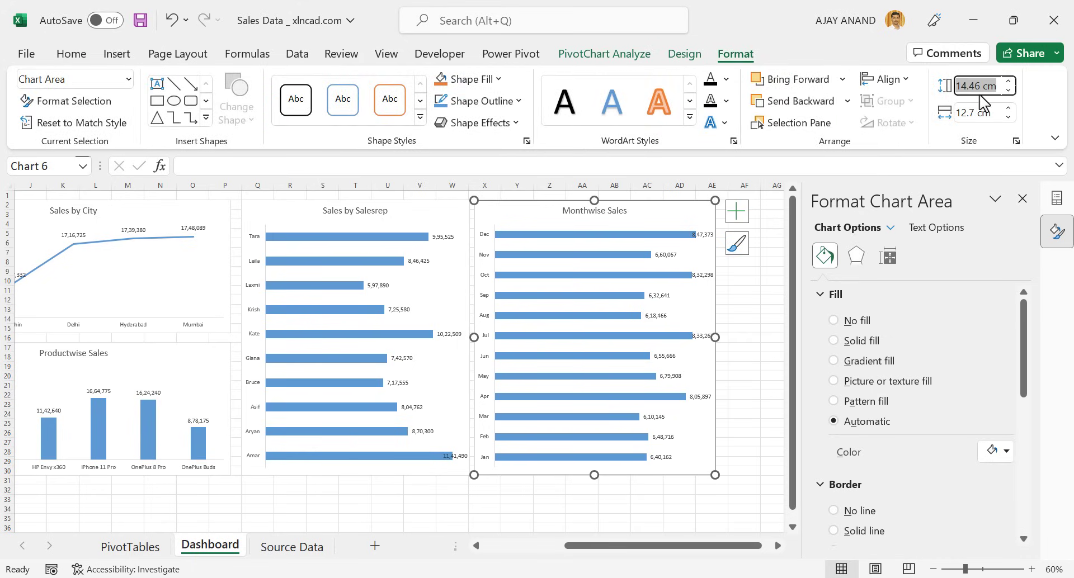
text(14.5)
key(Return)
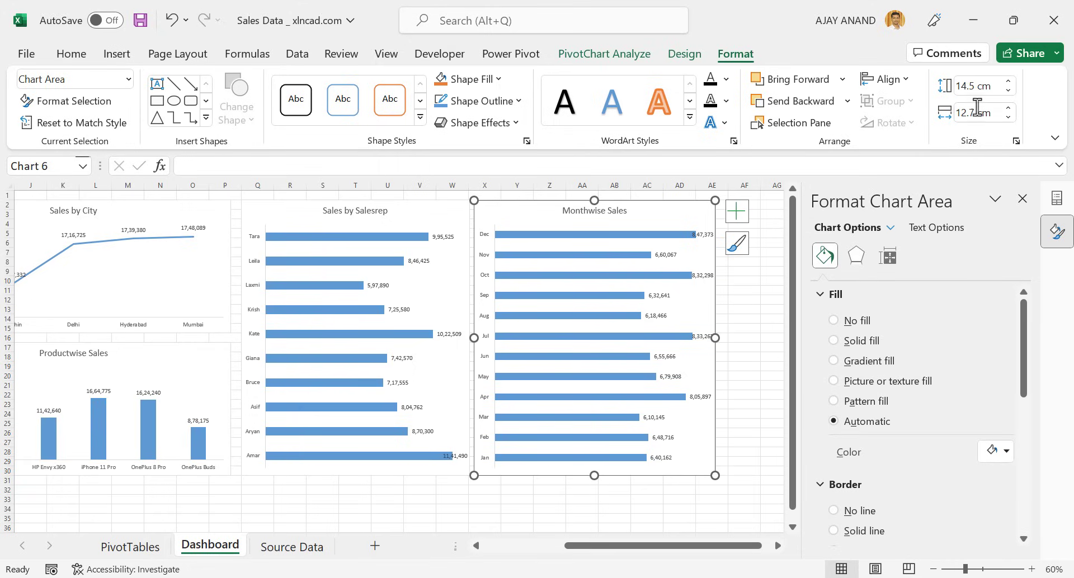
click(981, 112)
text(12)
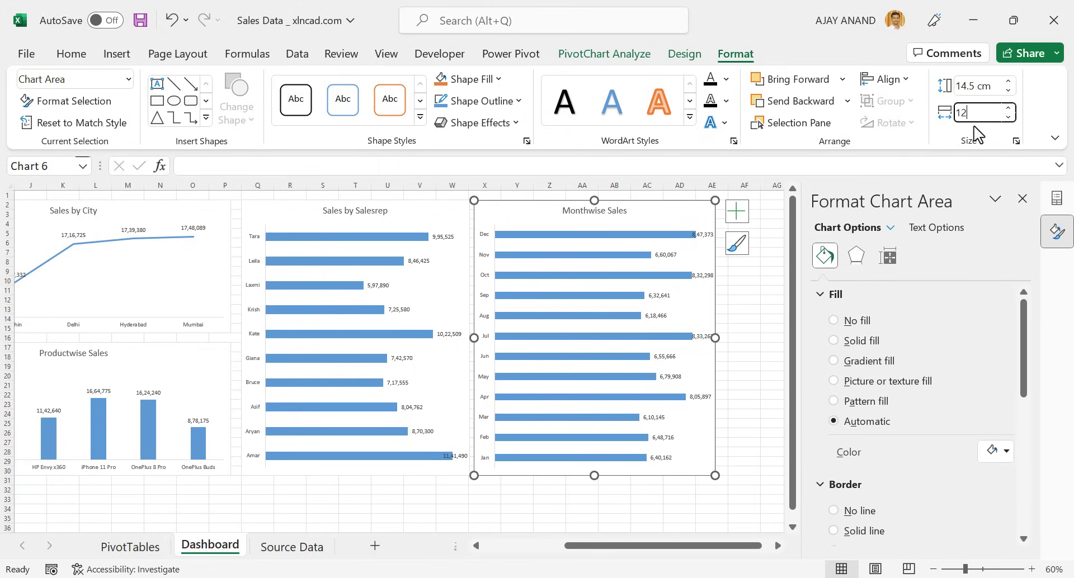
key(Return)
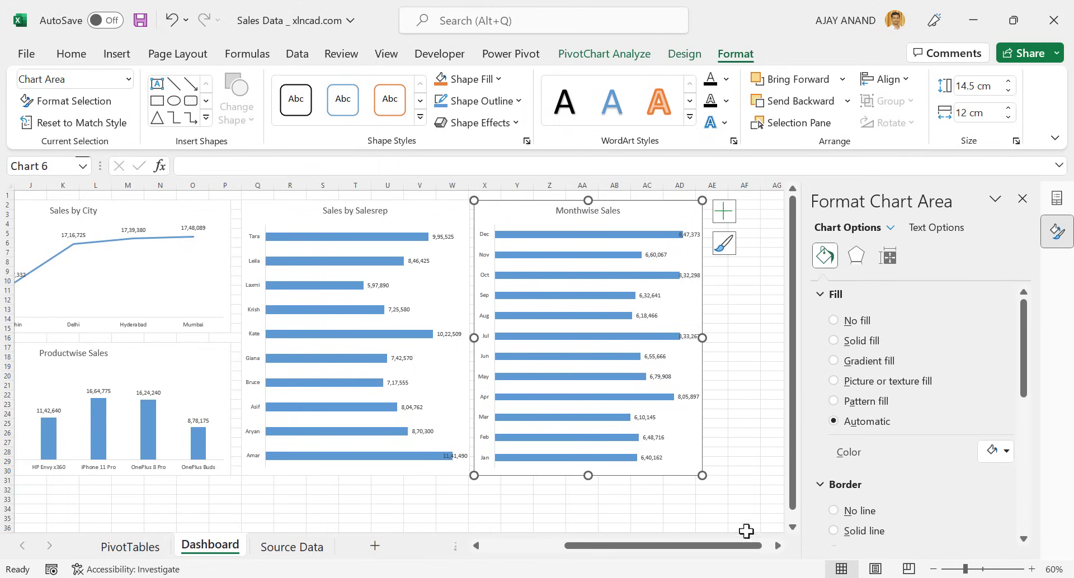
- Close the chart formatting pane and narrow column A of the Dashboard sheet
drag(721, 548, 640, 548)
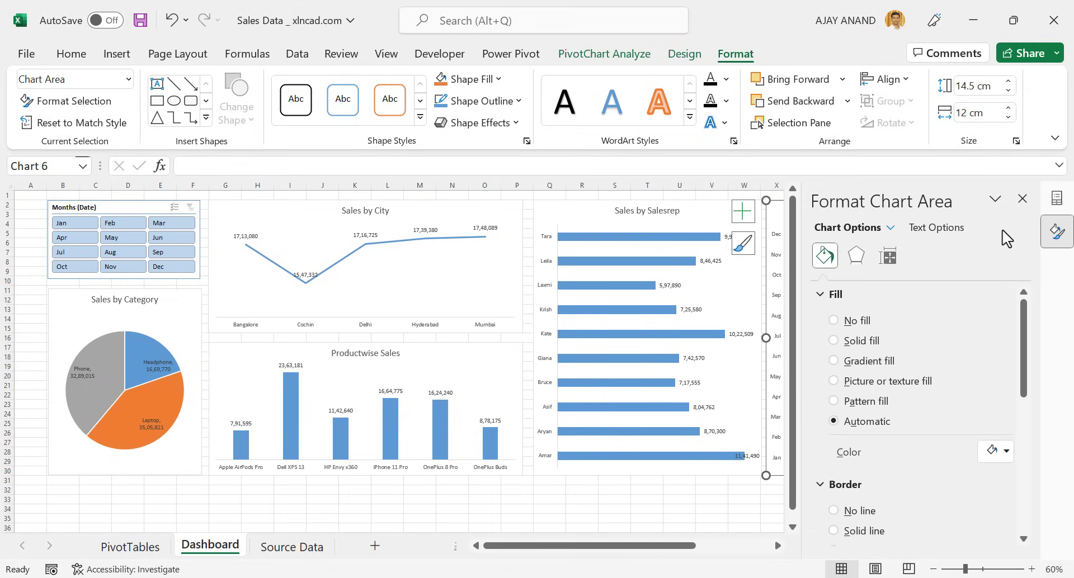
click(1023, 200)
click(1054, 198)
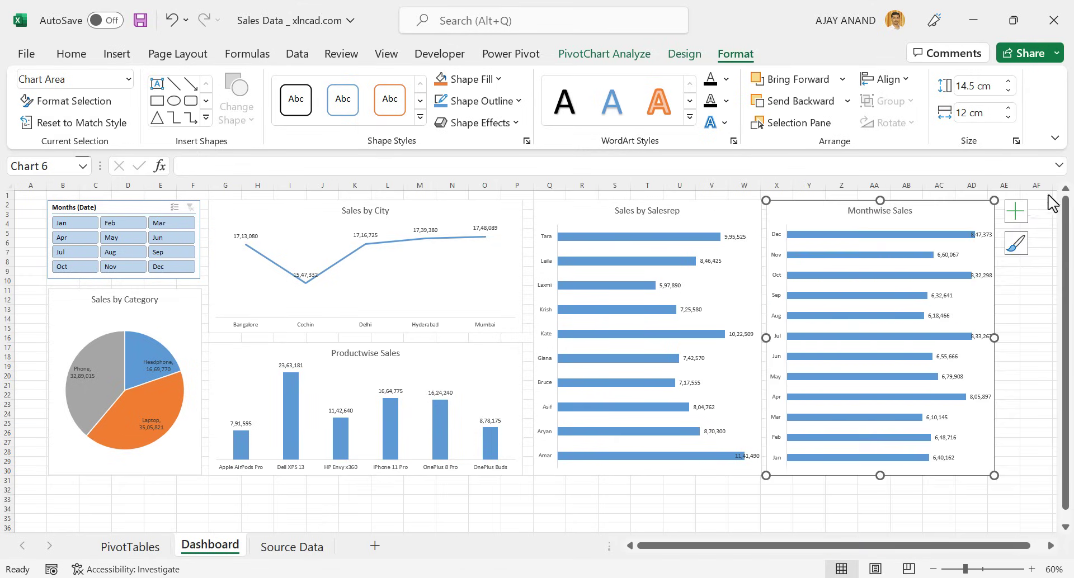
click(585, 490)
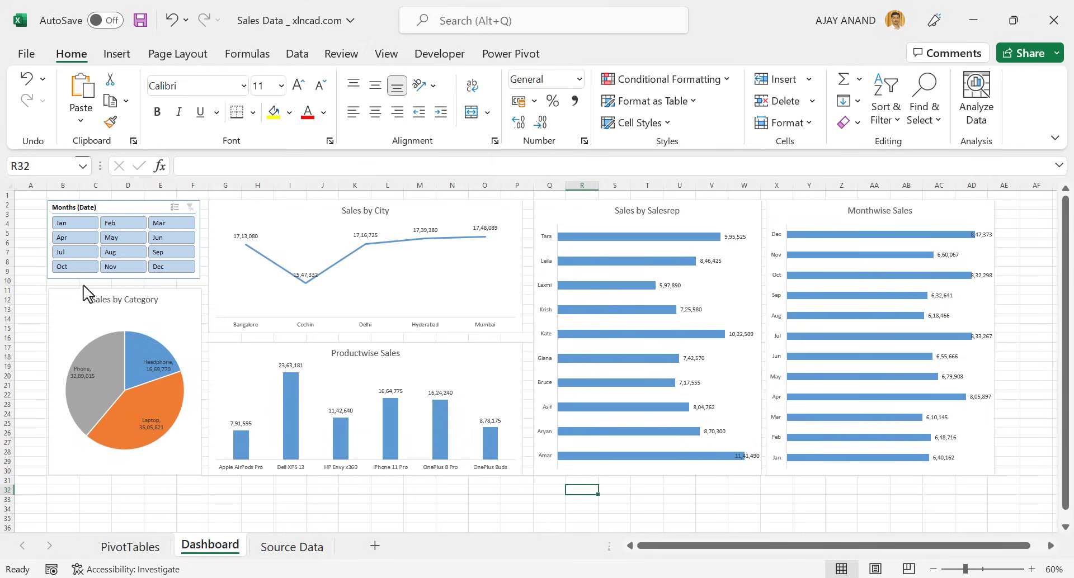
drag(48, 189, 26, 189)
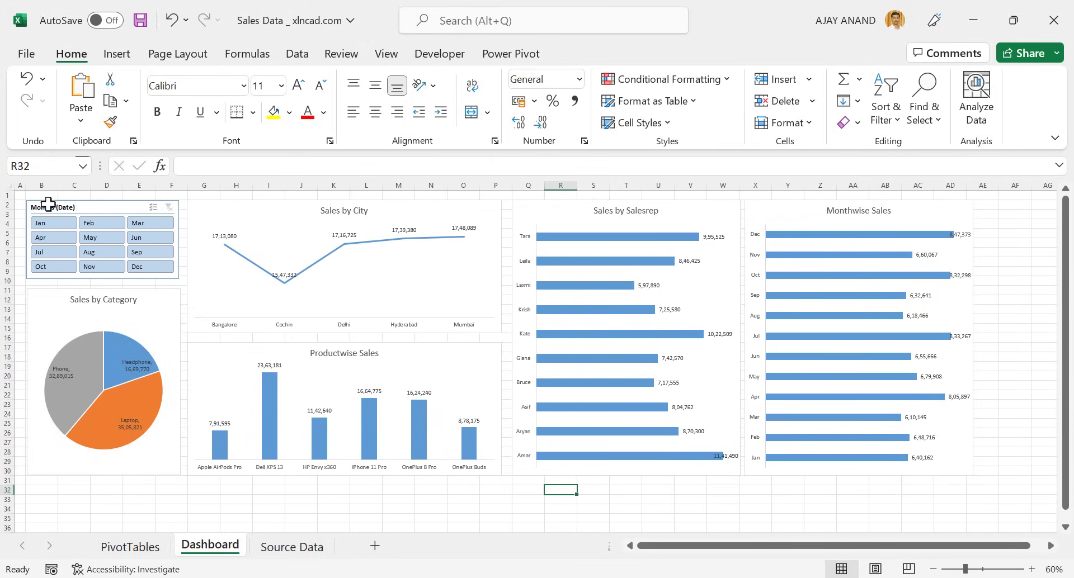
- Set the Dashboard sheet's zoom to 65% so that all charts and the slicer fit in view
click(1032, 569)
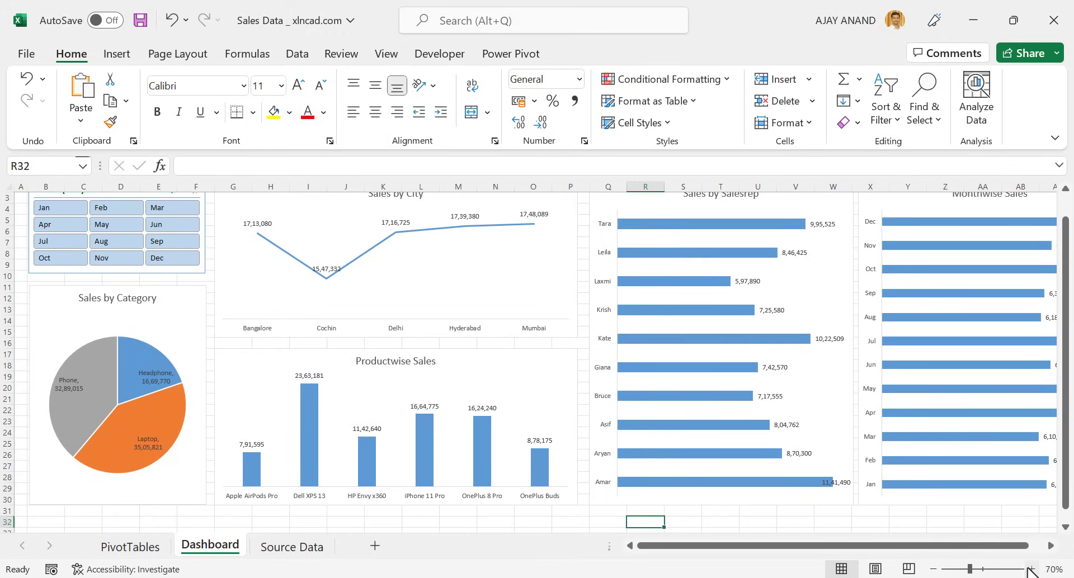
click(1054, 569)
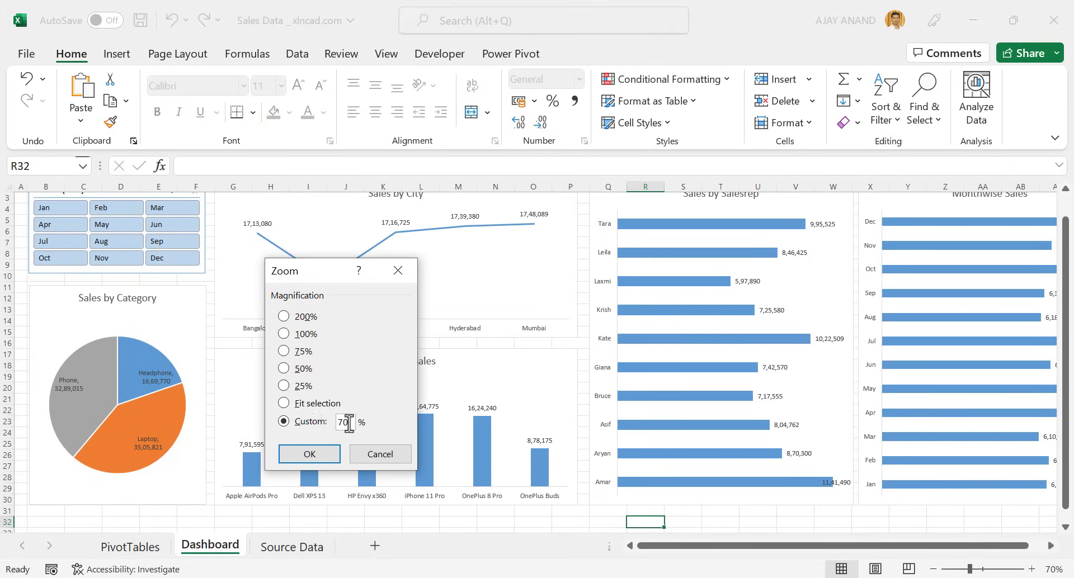
drag(350, 423, 326, 425)
text(65)
key(Return)
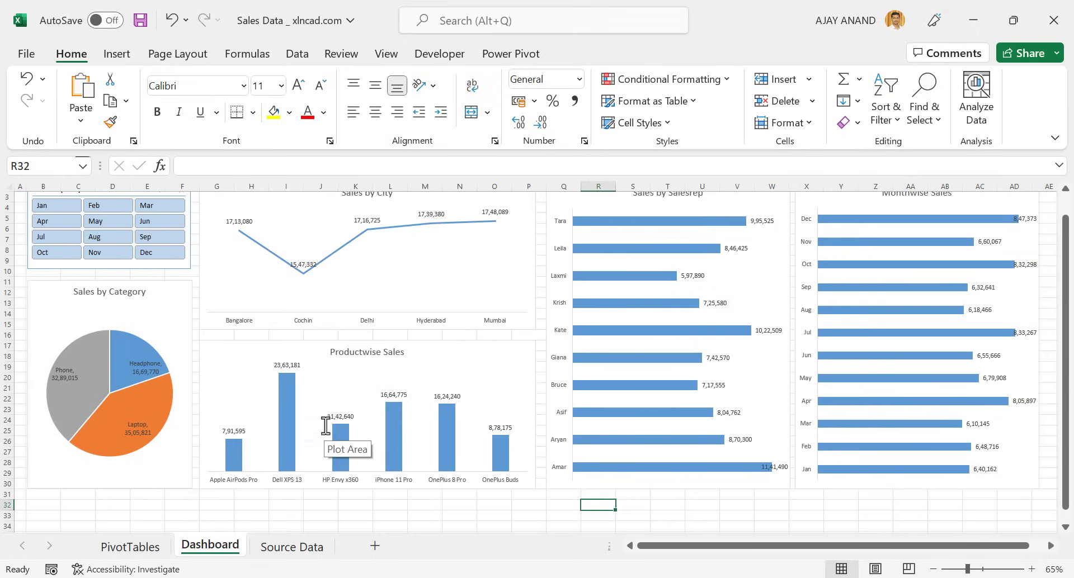
scroll(391, 454, up, 1)
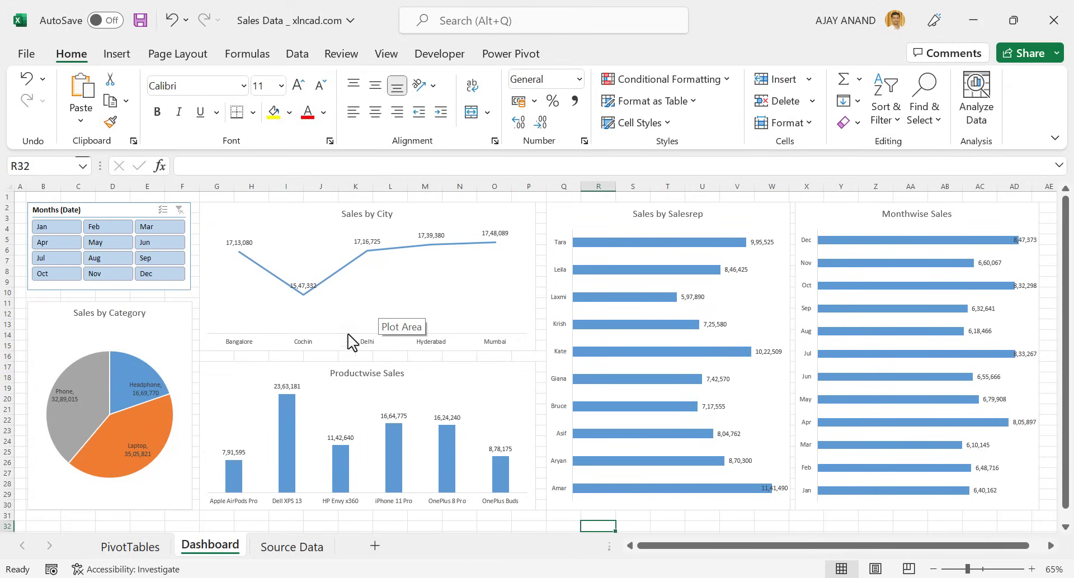
- Change the Sales by City line chart's colors to Colorful Palette 4, giving a green line
click(271, 346)
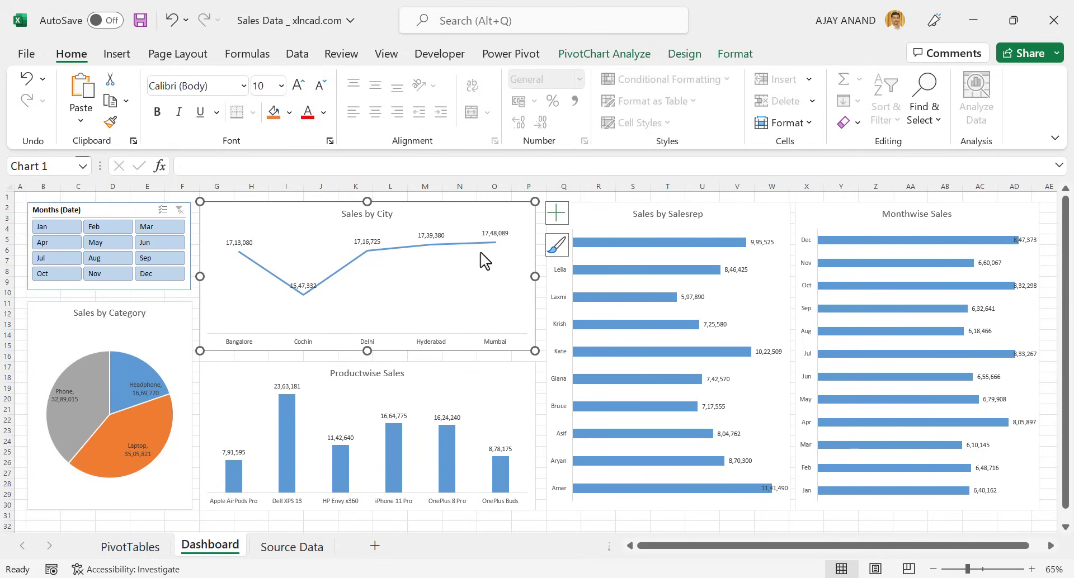
click(687, 54)
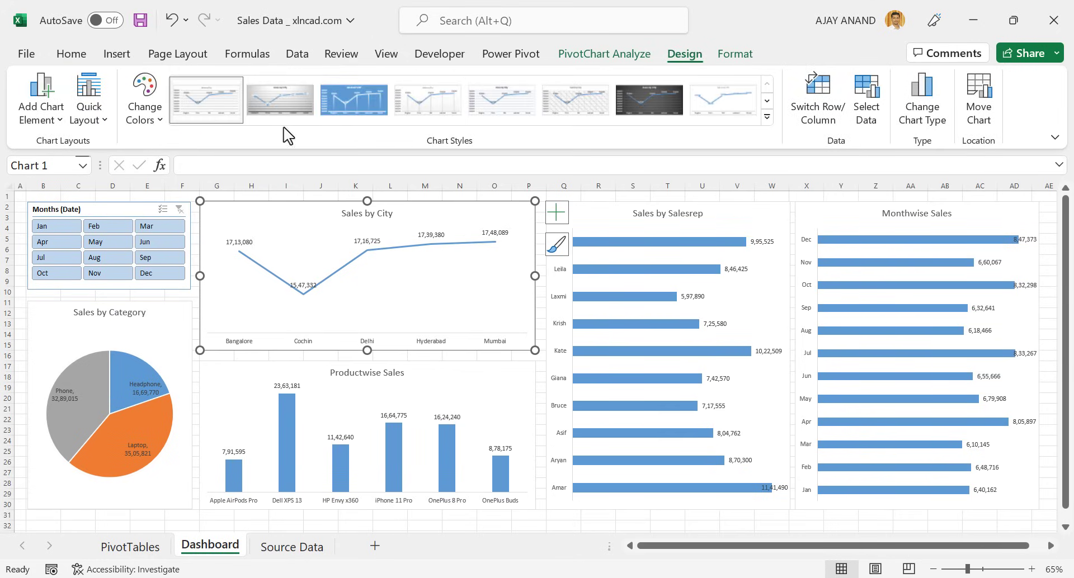
click(157, 120)
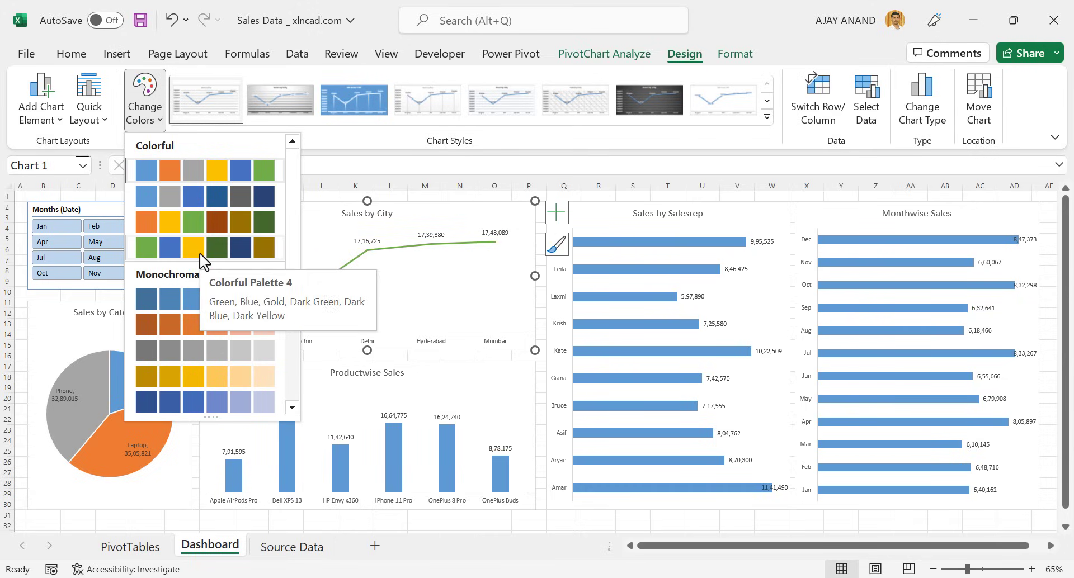
key(Escape)
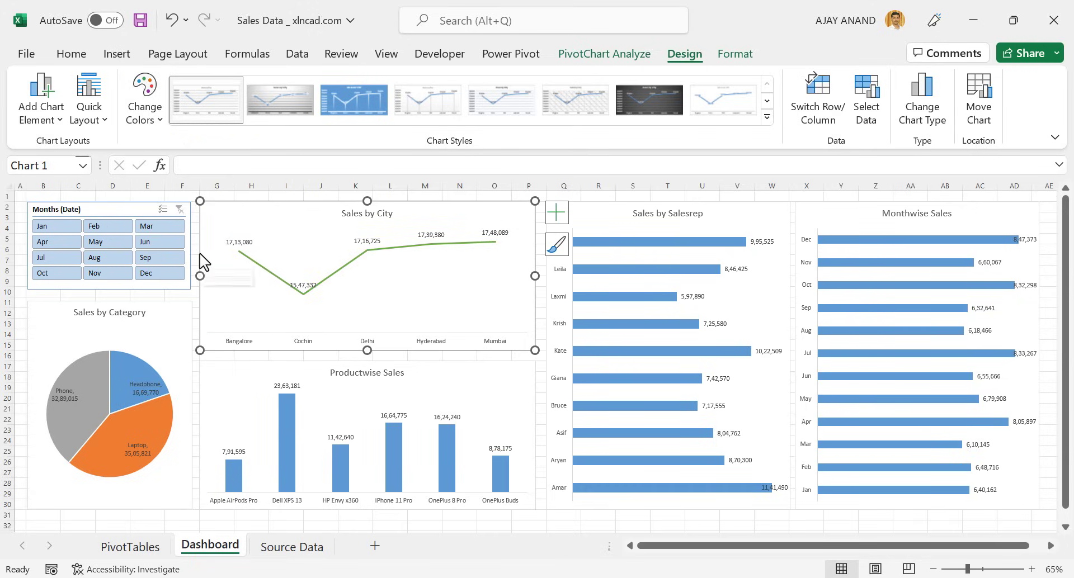
- Change the Productwise Sales column chart's colors to the monochromatic dark blue palette
click(258, 363)
click(148, 117)
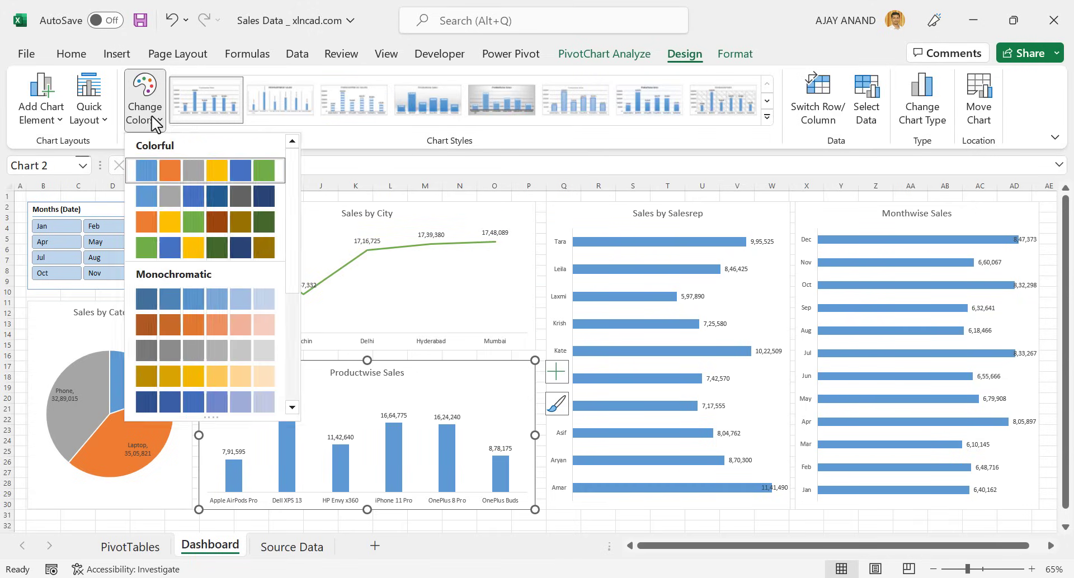
click(206, 400)
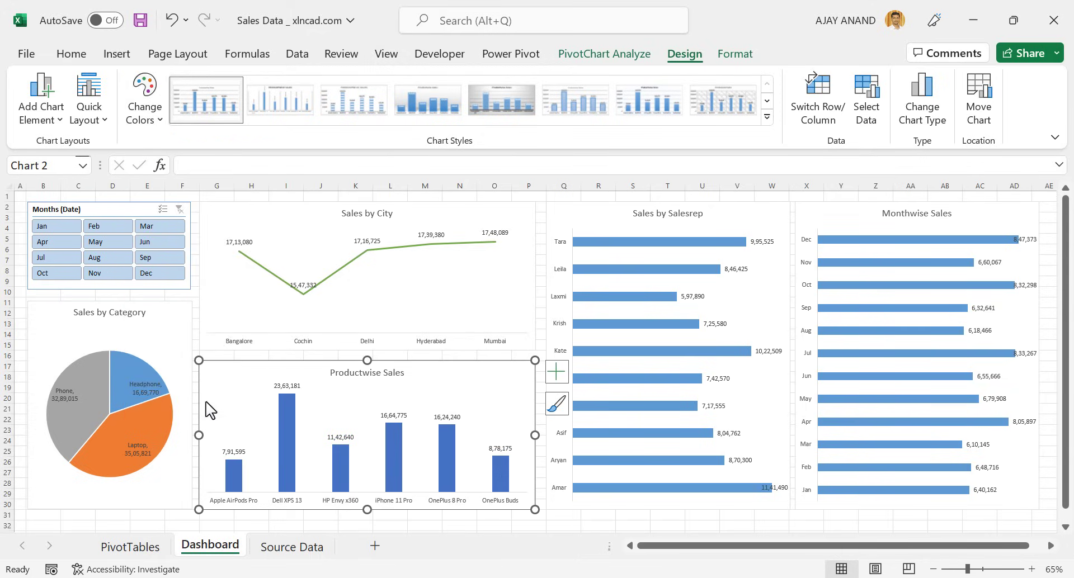
- Change the Sales by Salesrep bar chart's colors to the colorful palette that starts with orange, gold and green
click(617, 204)
click(148, 119)
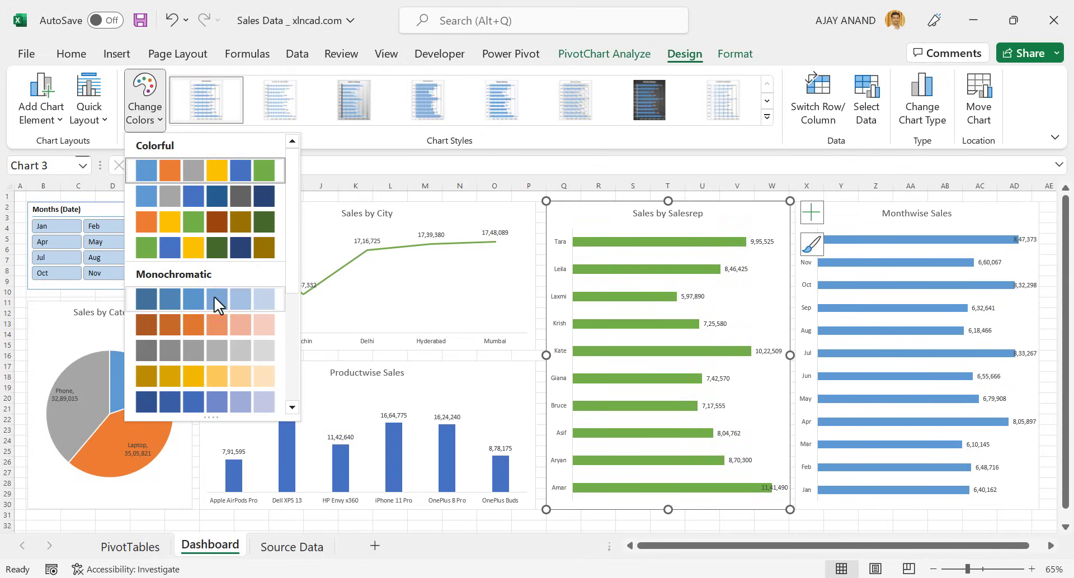
click(216, 221)
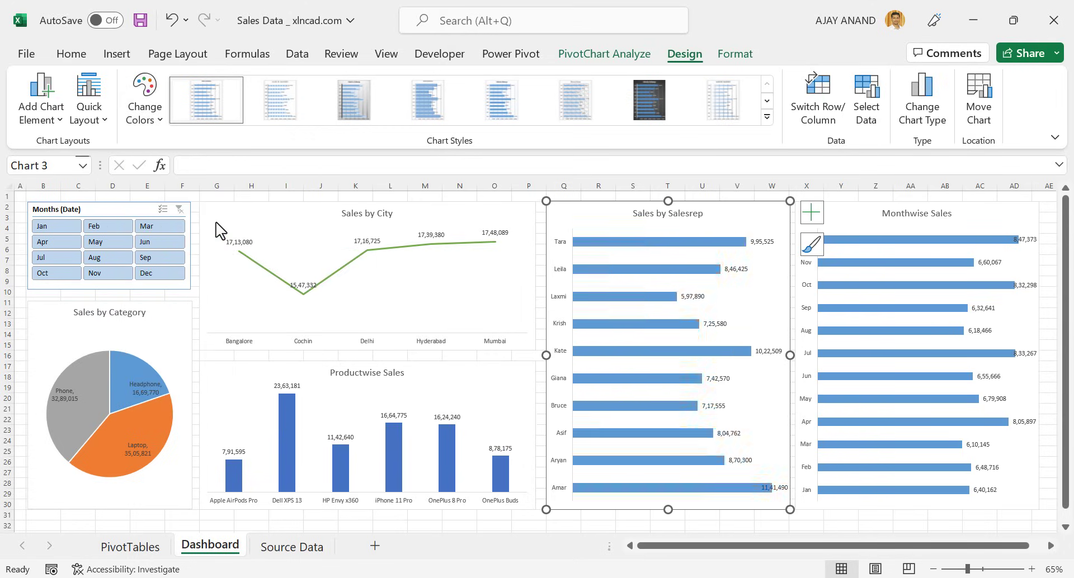
- Change the Monthwise Sales bar chart's colors to the monochromatic gold palette
click(851, 211)
click(147, 118)
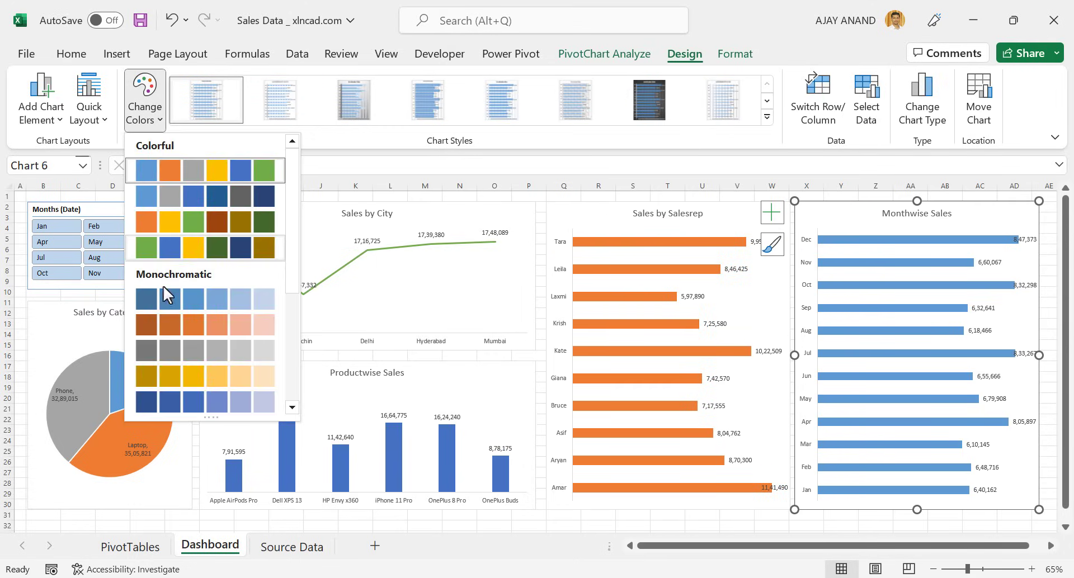
click(179, 372)
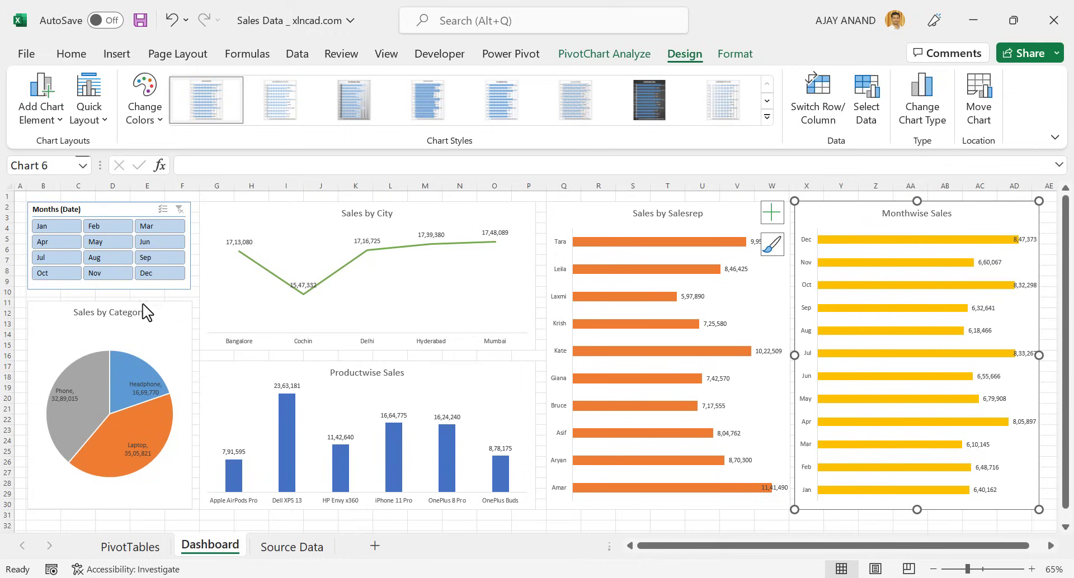
- Change the Sales by Category pie chart's colors to Colorful Palette 4 with green, blue and gold slices
click(166, 311)
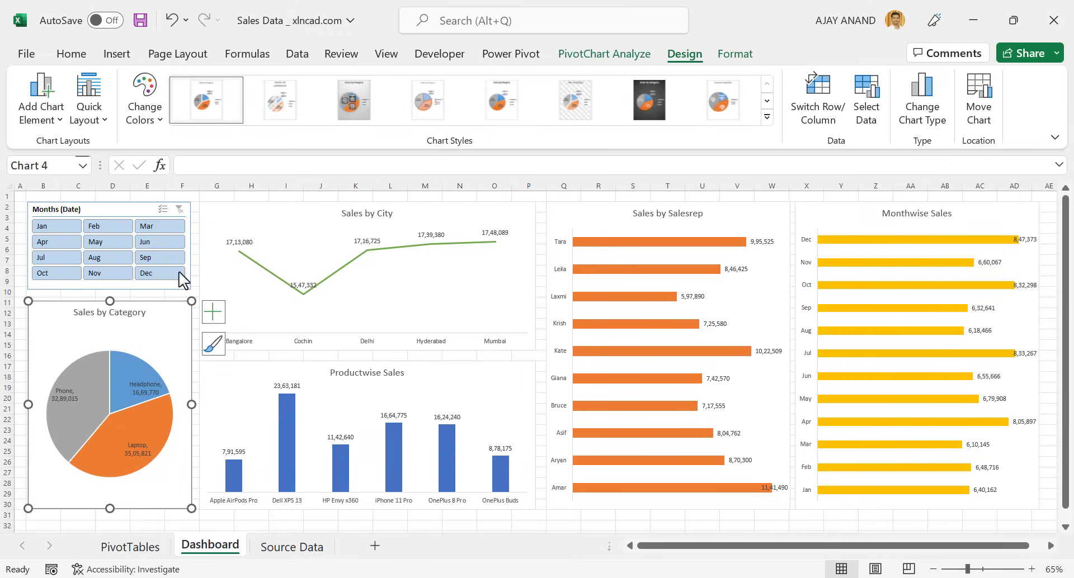
click(146, 112)
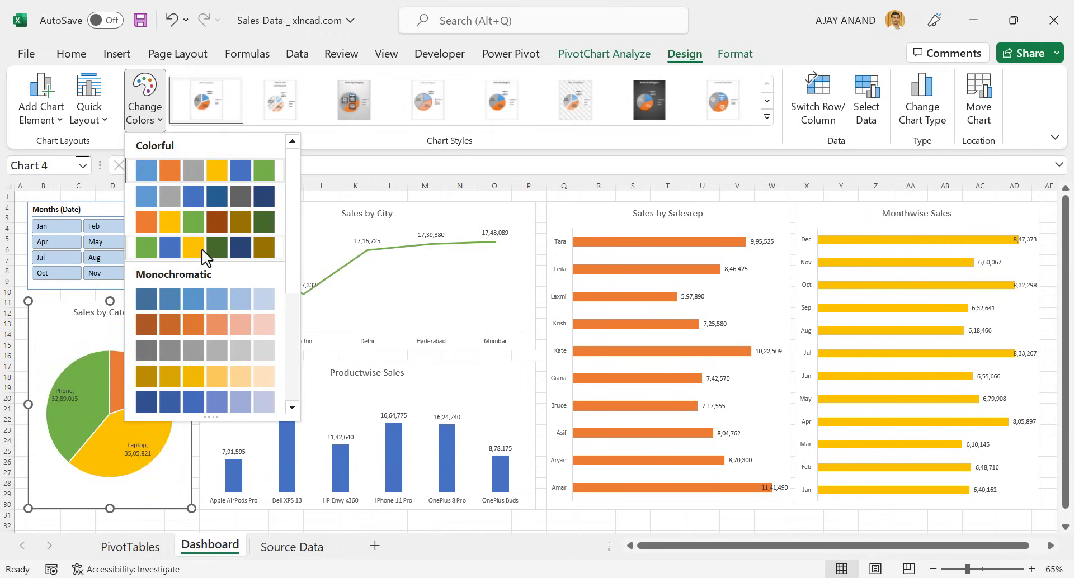
click(201, 250)
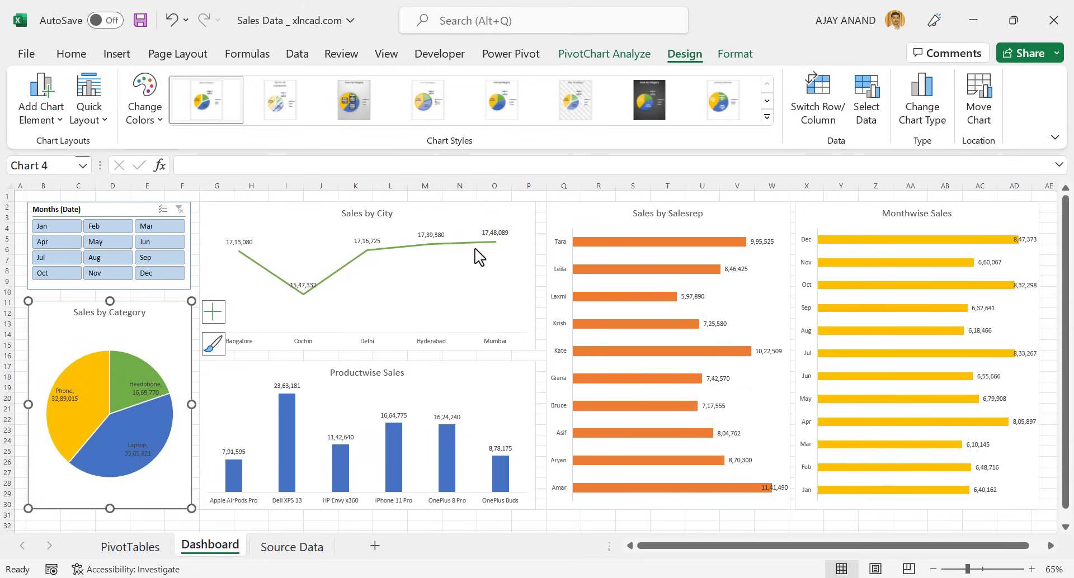
- Set the Sales by City chart's data labels to 12 pt bold
click(250, 242)
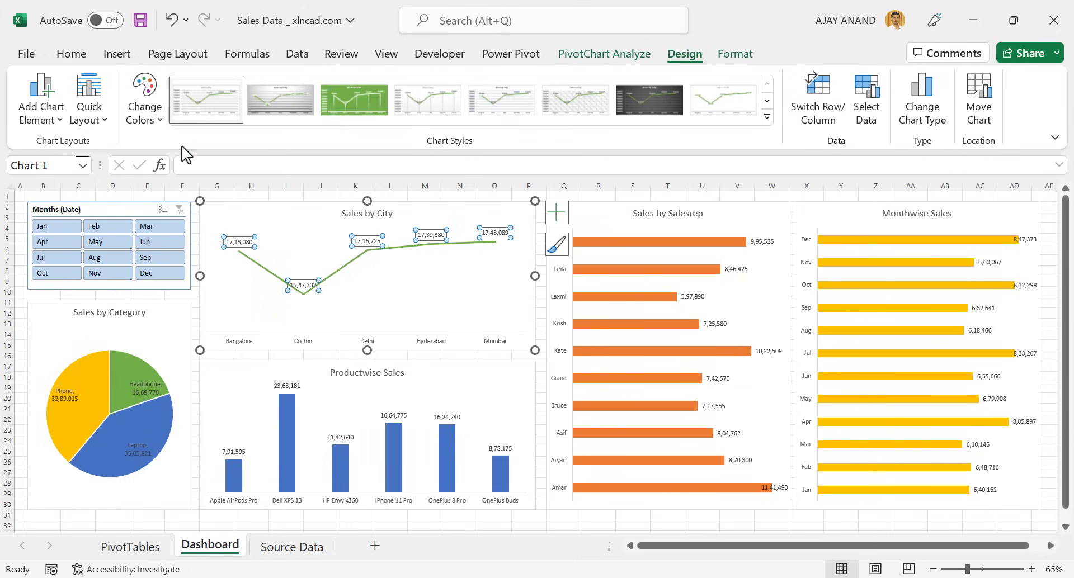
click(82, 55)
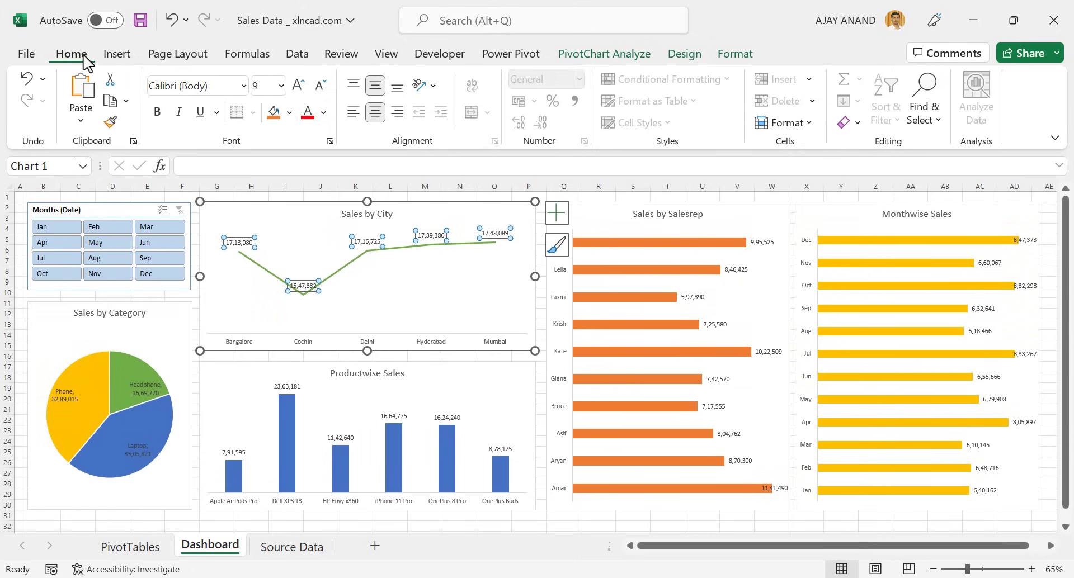
click(297, 86)
click(298, 86)
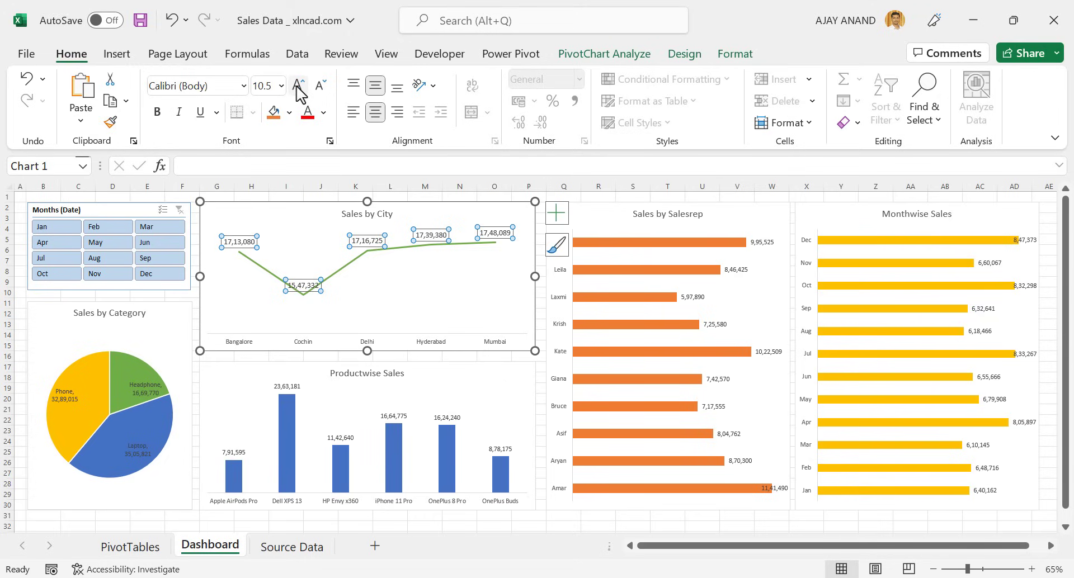
click(298, 87)
click(297, 87)
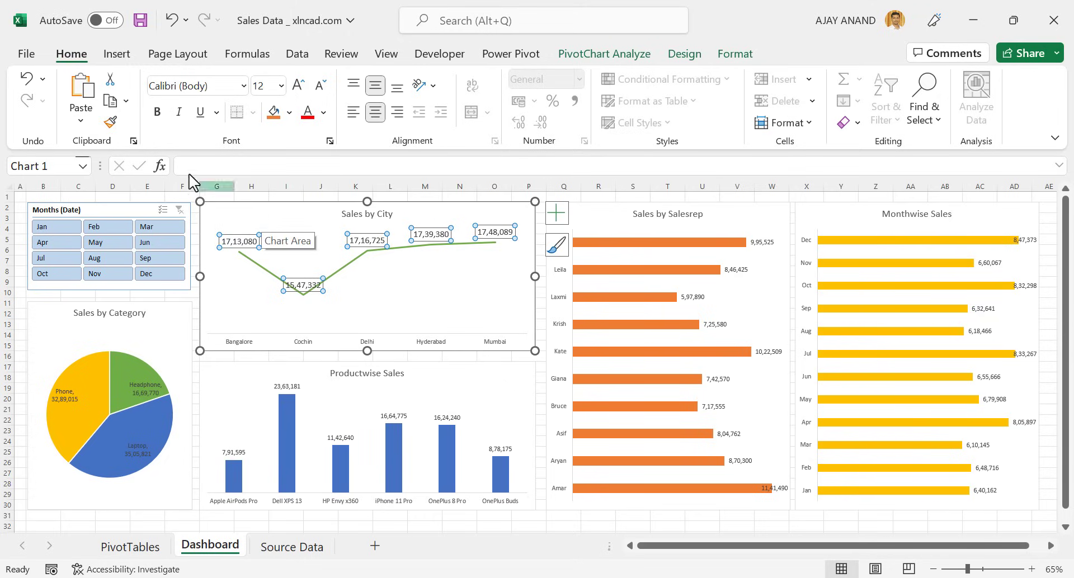
click(158, 114)
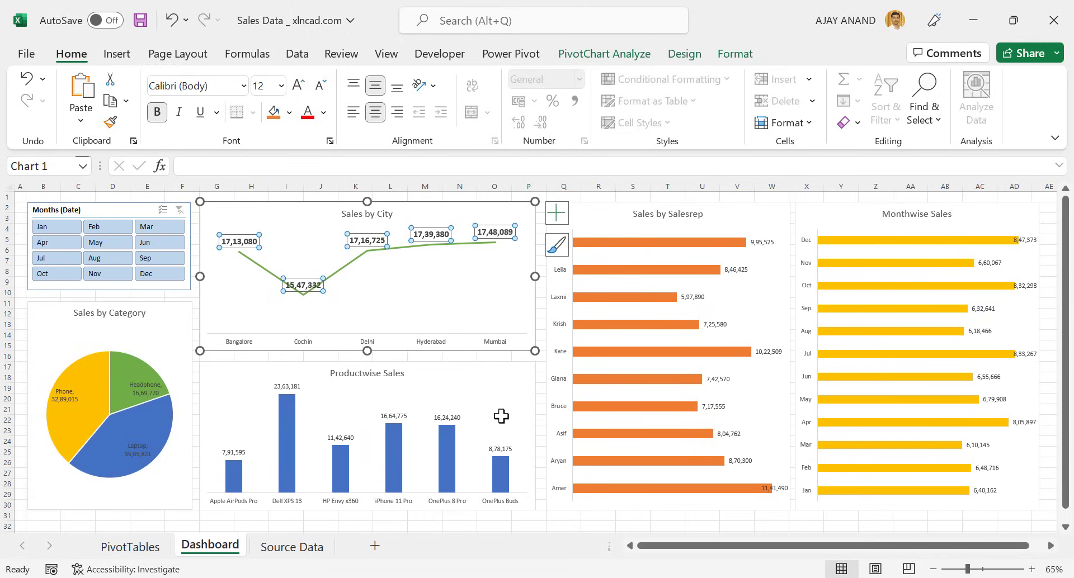
- Copy the Sales by City data-label formatting to the data labels of the Productwise Sales, Sales by Salesrep and Monthwise Sales charts
click(110, 123)
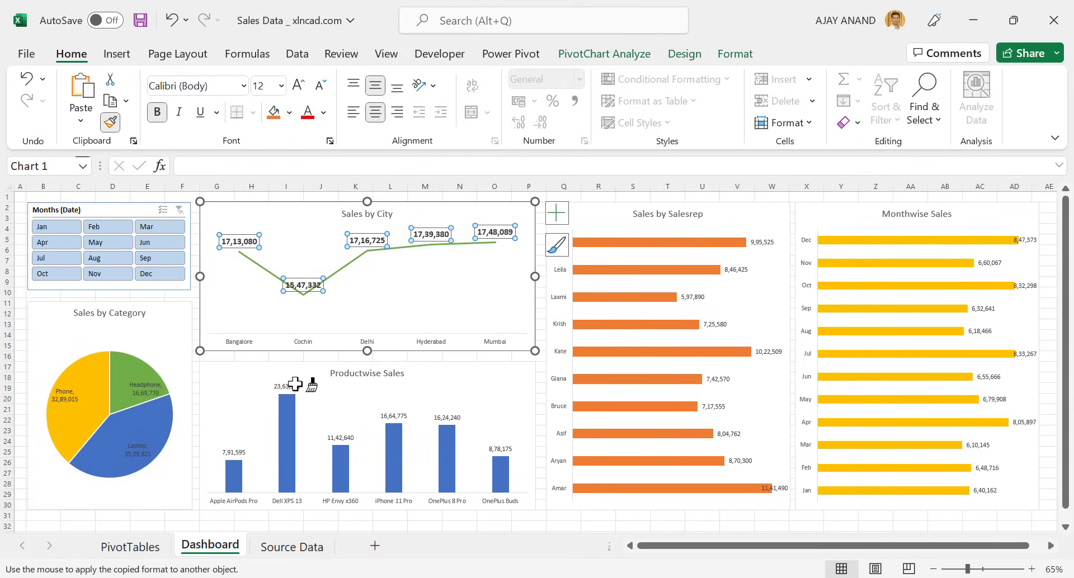
click(291, 386)
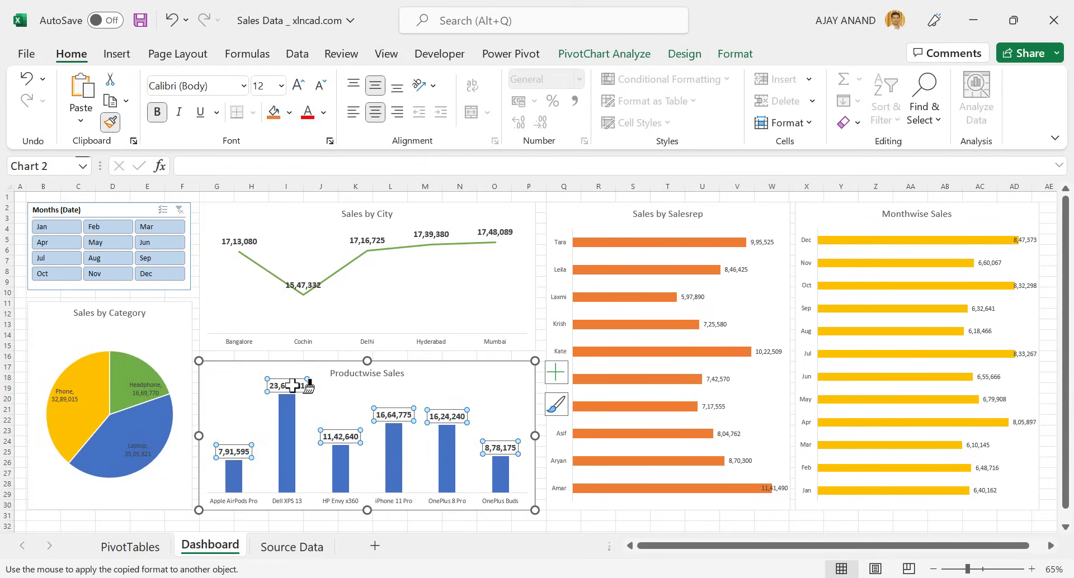
click(737, 271)
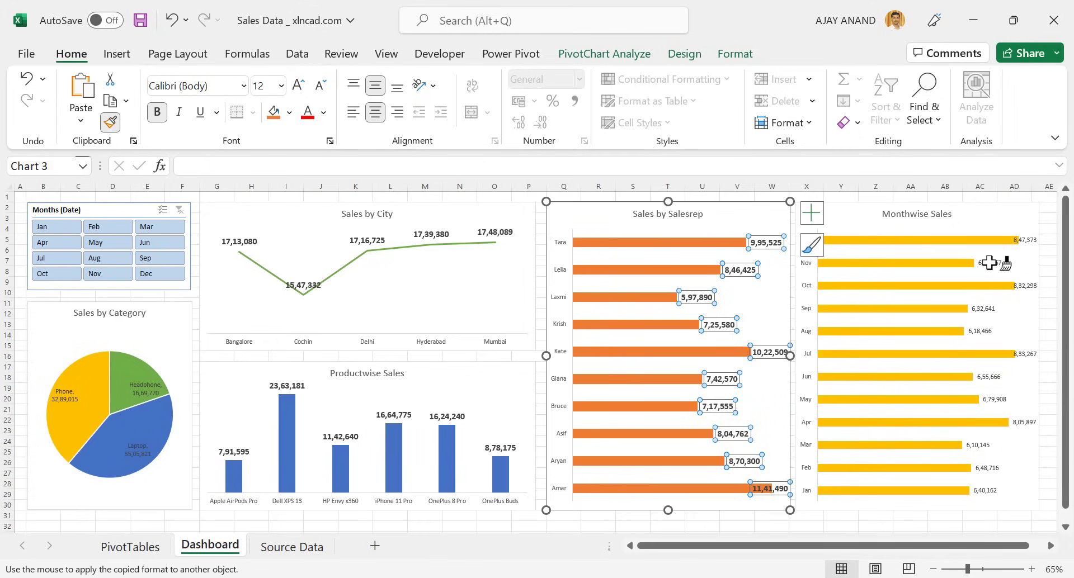
click(993, 283)
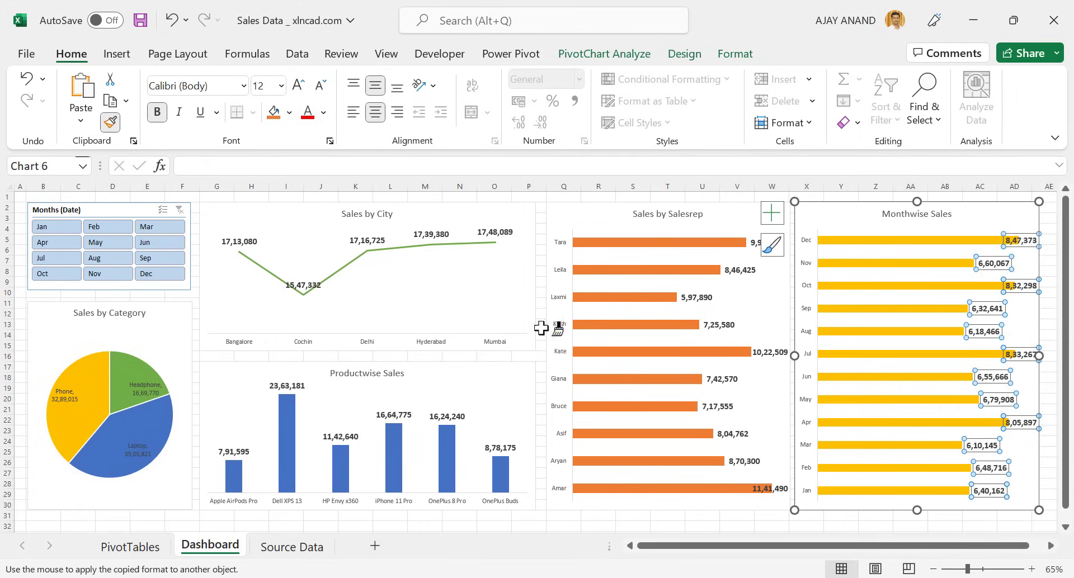
key(Escape)
key(Escape)
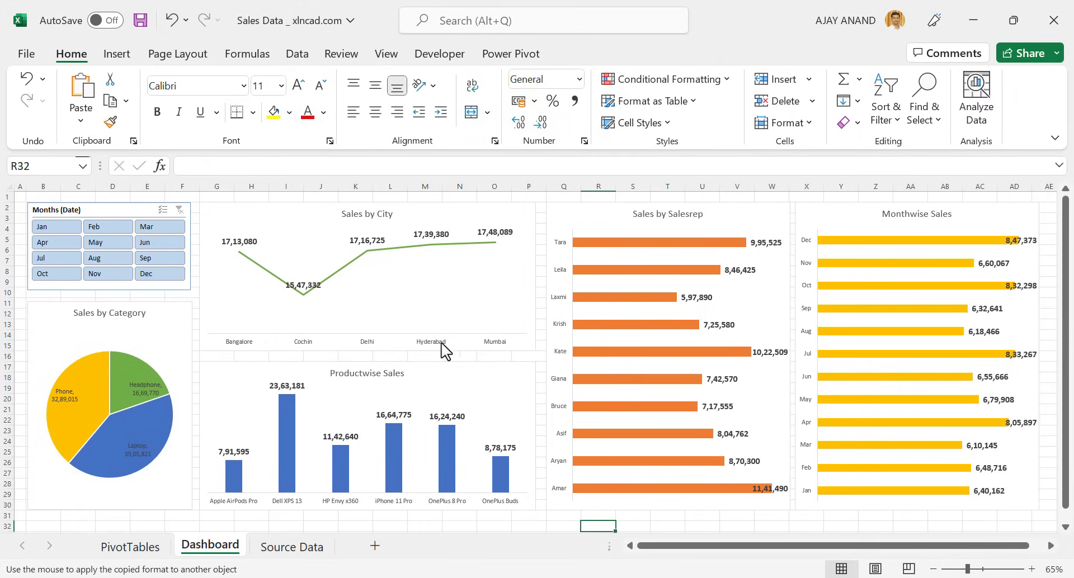
- Set the city axis labels of the Sales by City chart to 12 pt bold
click(249, 344)
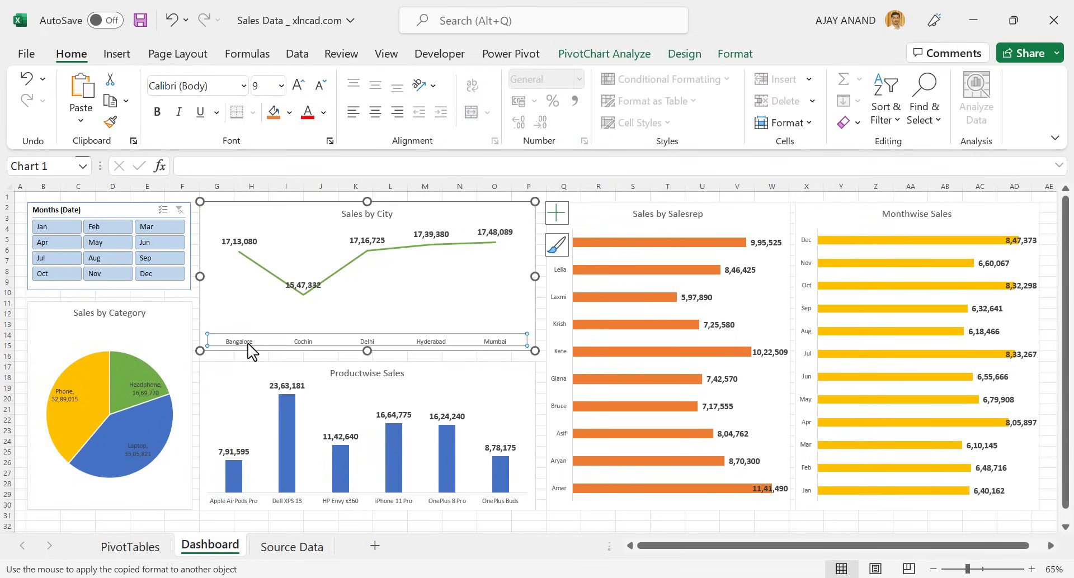
click(299, 90)
click(299, 91)
click(298, 90)
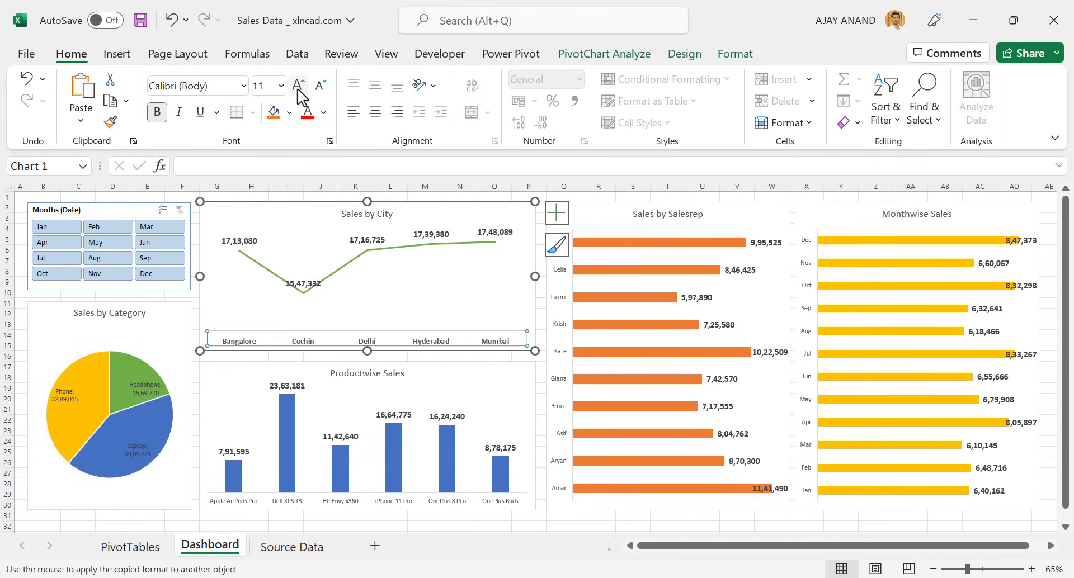
click(299, 91)
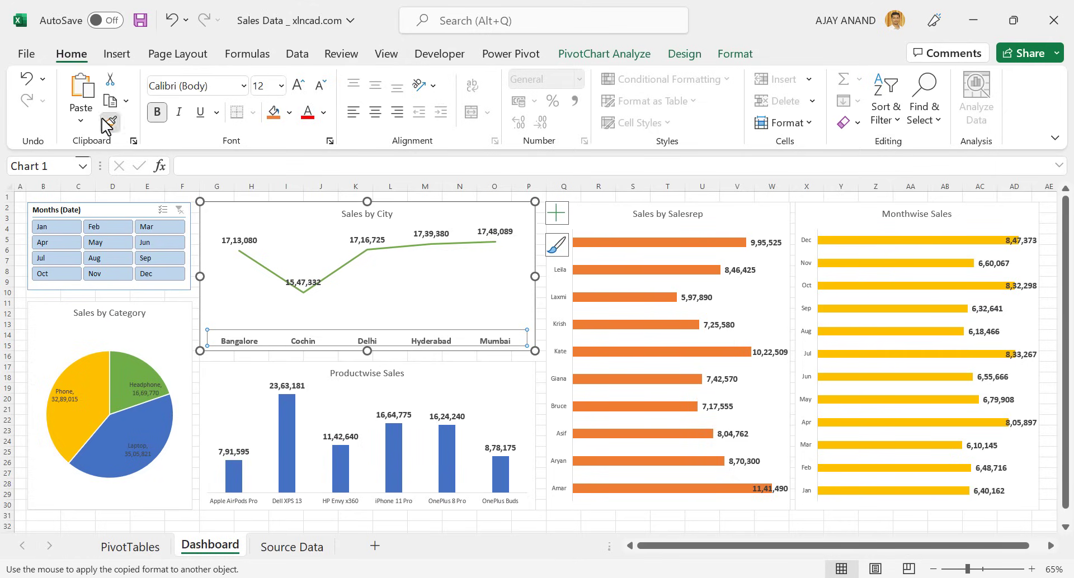
- Copy the city axis-label formatting to the category axes of the Productwise Sales, Sales by Salesrep and Monthwise Sales charts
click(246, 501)
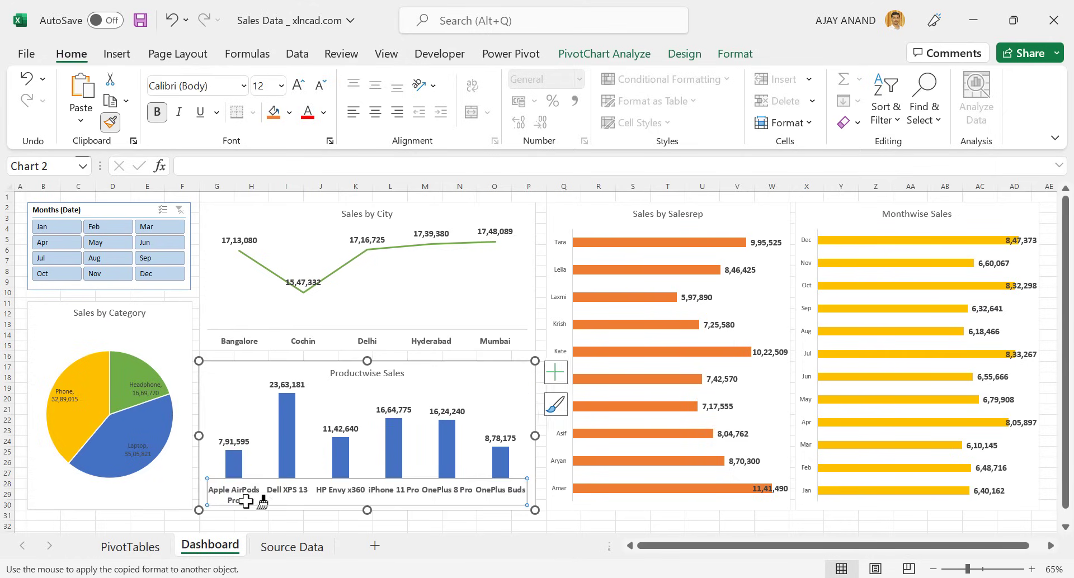
click(559, 434)
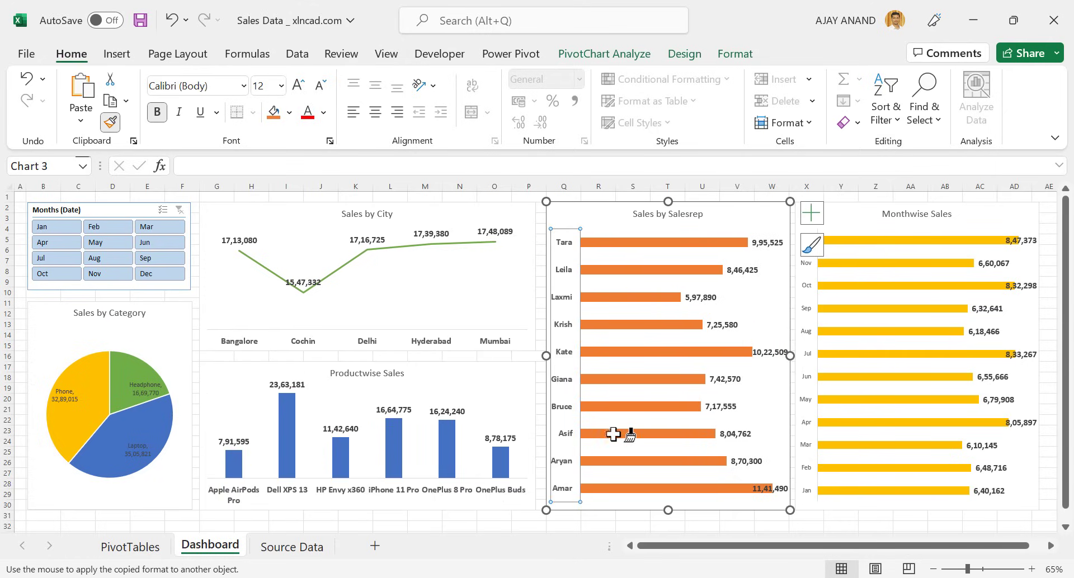
click(810, 354)
key(Escape)
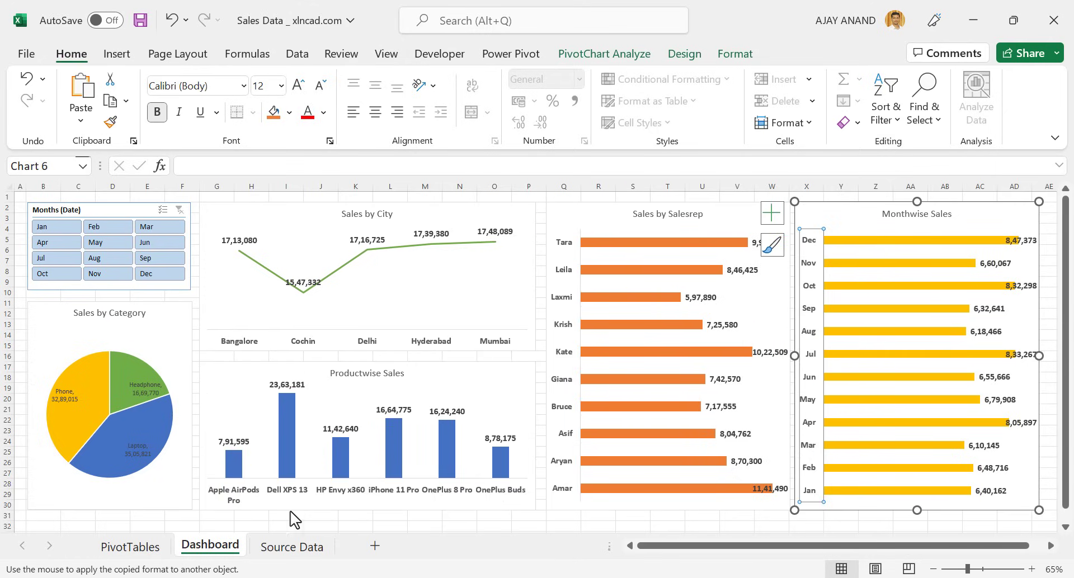
key(Escape)
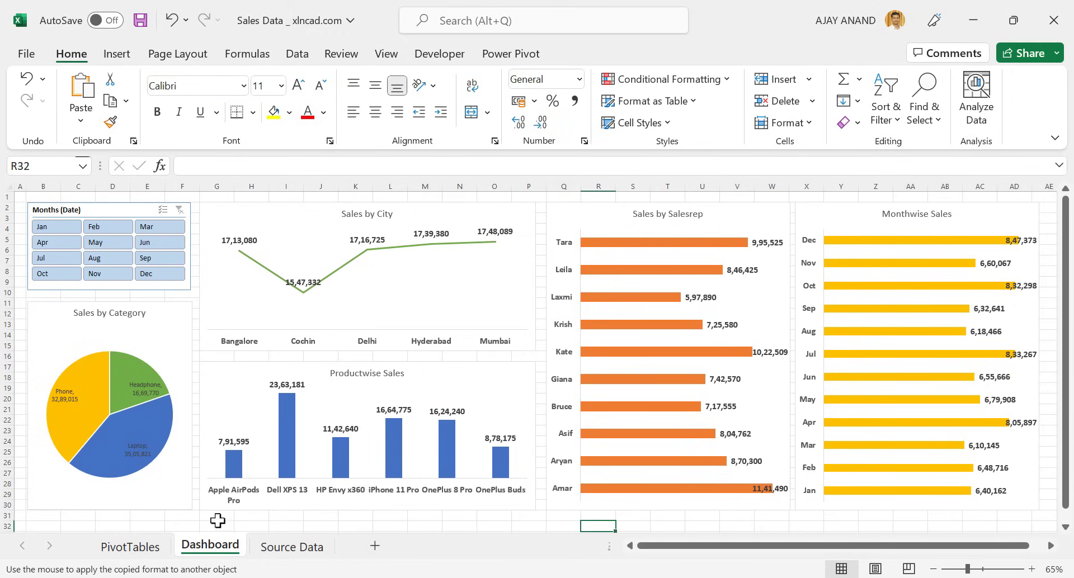
- Format the Sales by City chart title as 16 pt, bold, italic and red
click(361, 218)
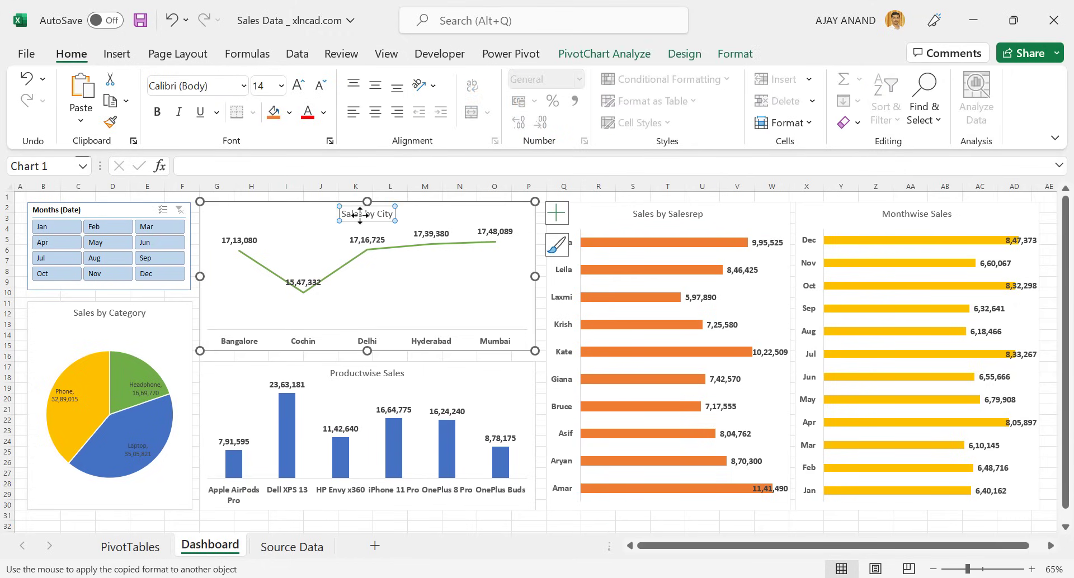
click(296, 87)
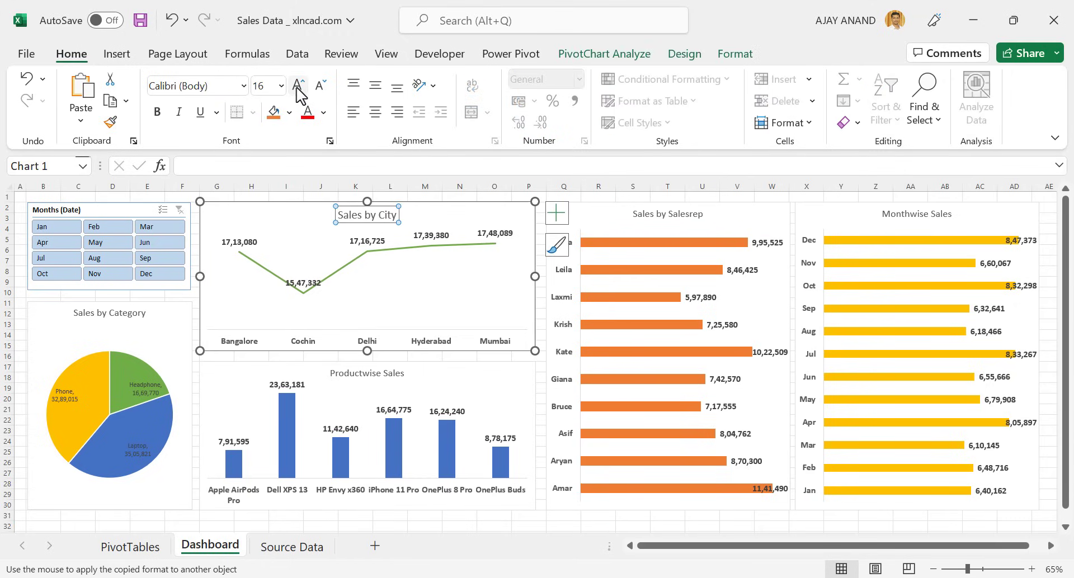
click(157, 113)
click(180, 114)
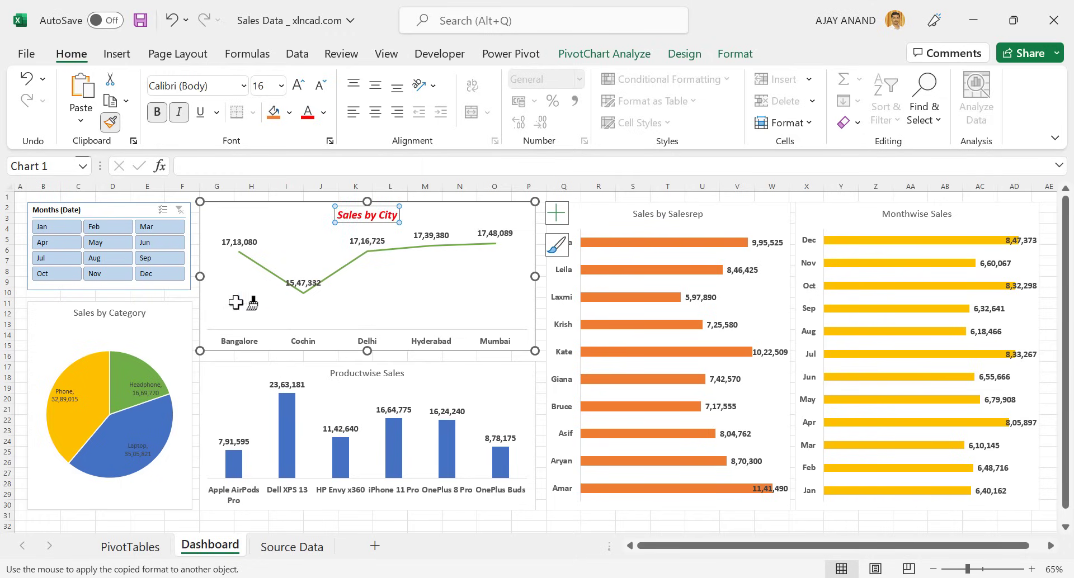
- Copy the Sales by City title formatting to the Category, Productwise, Salesrep and Monthwise chart titles
click(139, 313)
click(355, 373)
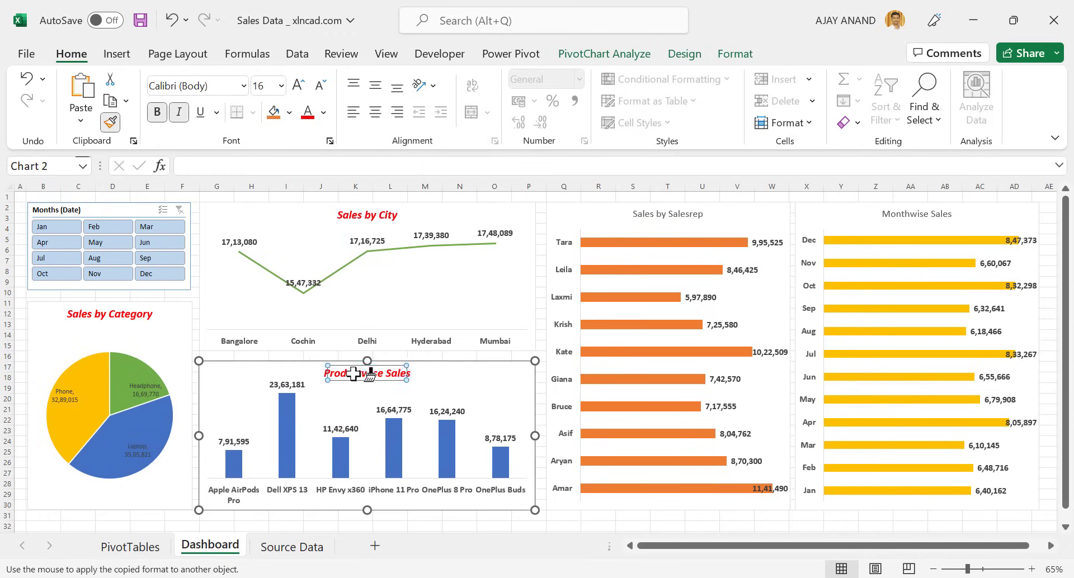
click(668, 214)
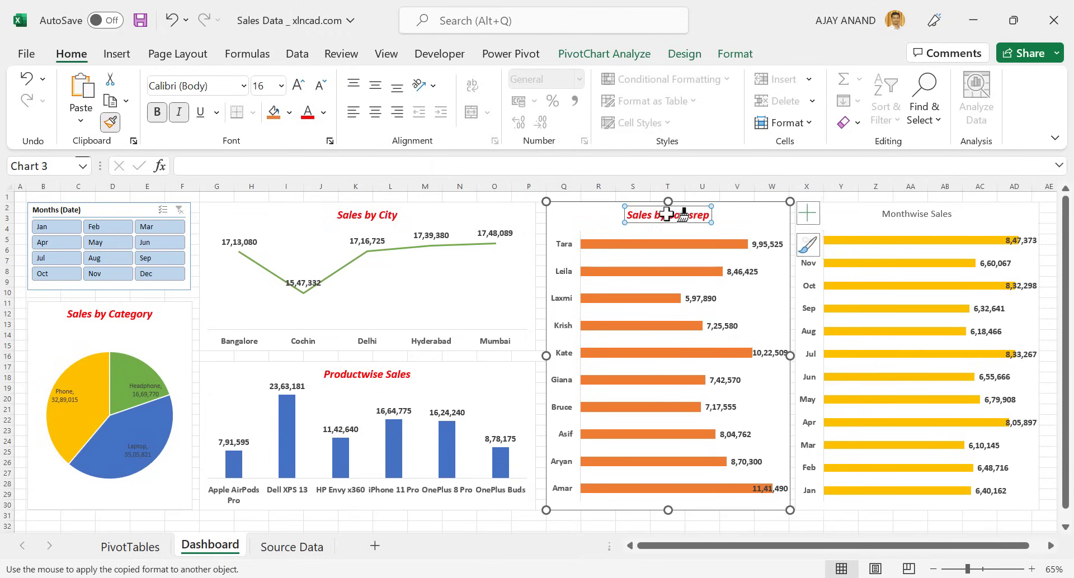
click(917, 214)
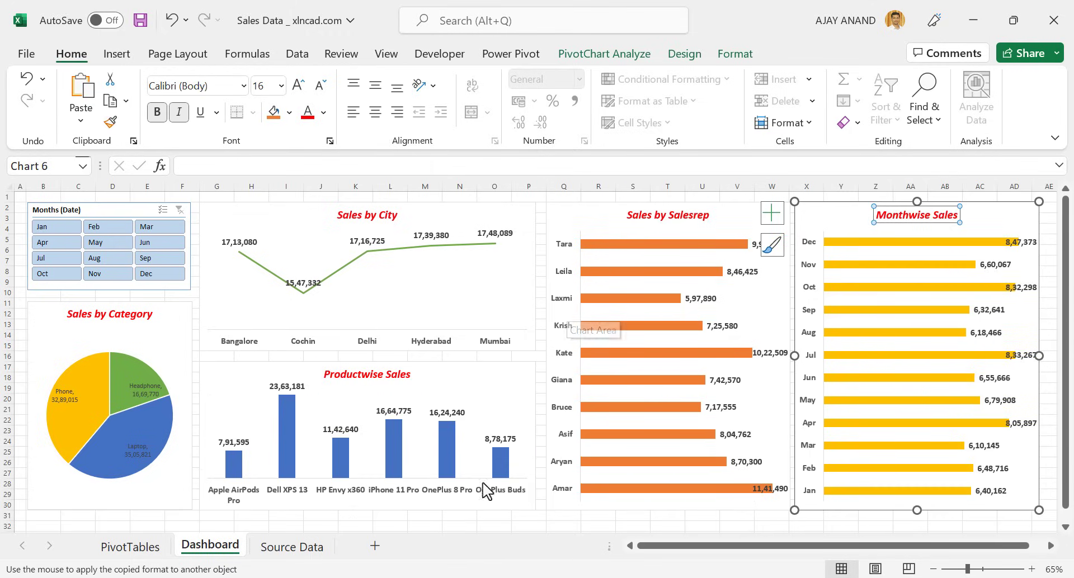
click(357, 524)
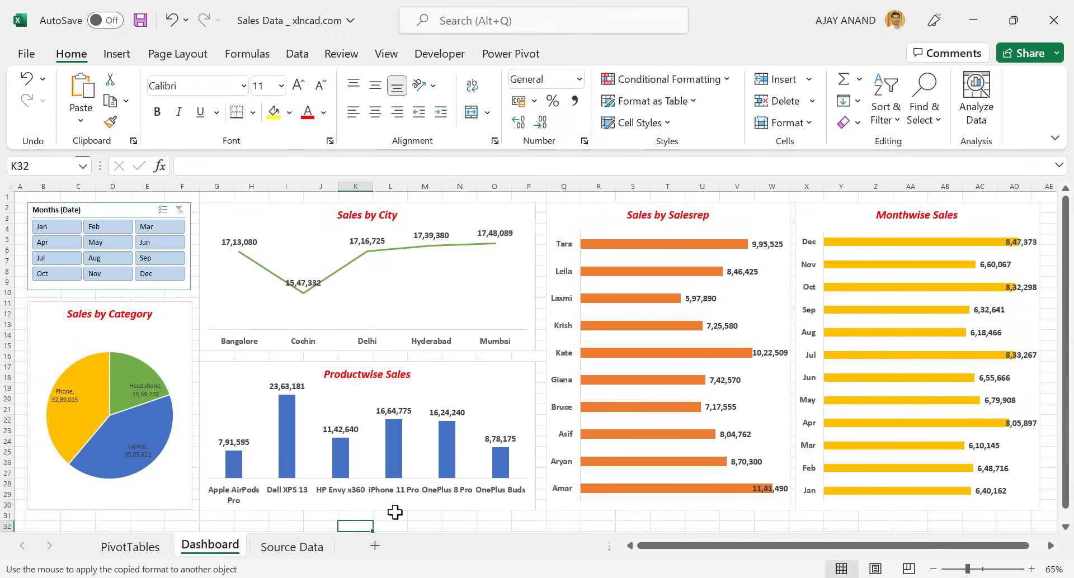
- Set the Sales by Category pie chart's data labels to 12 pt bold
click(67, 397)
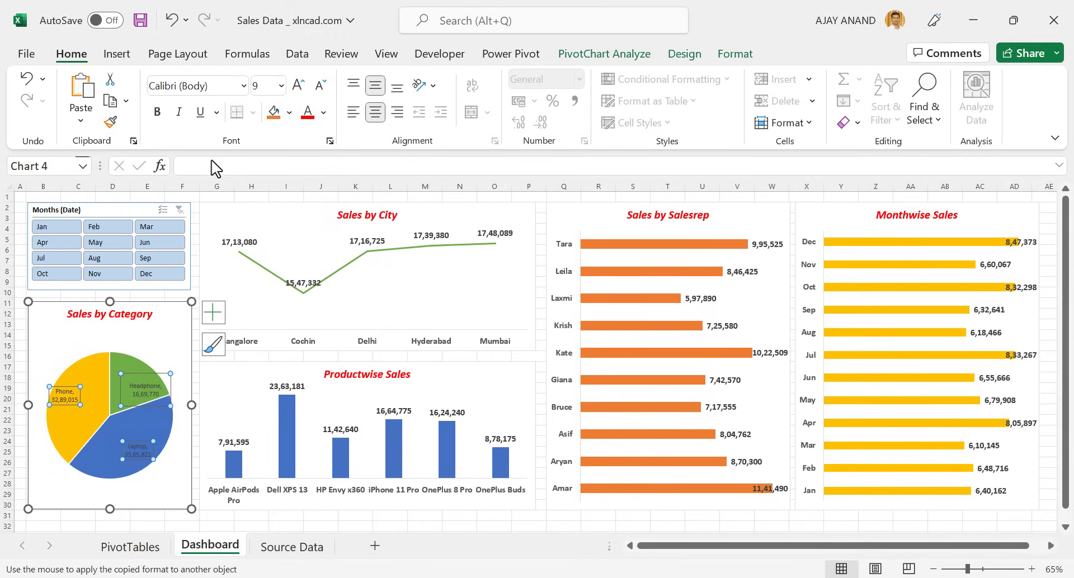
click(159, 114)
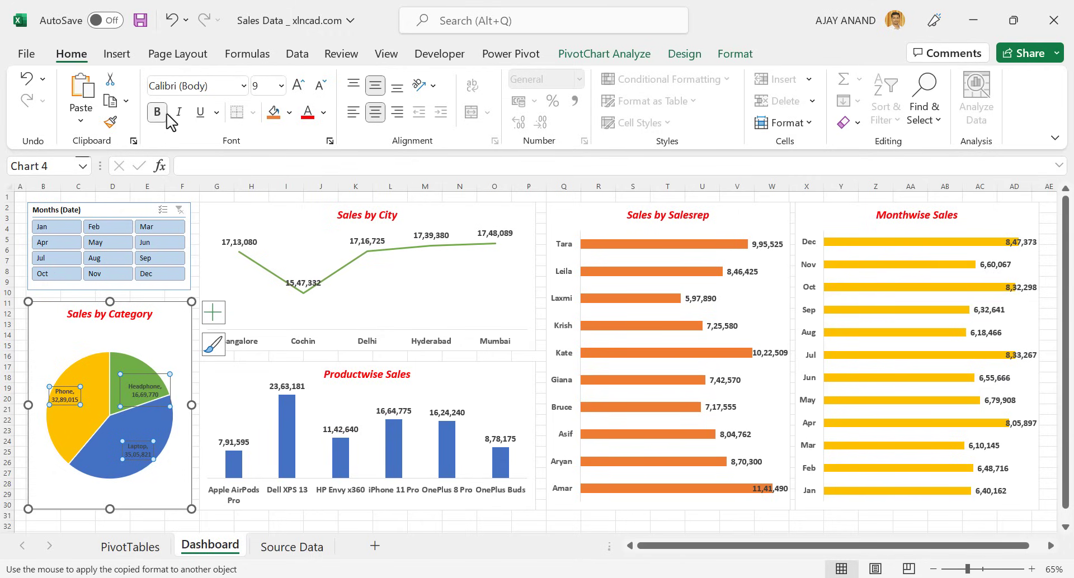
click(297, 89)
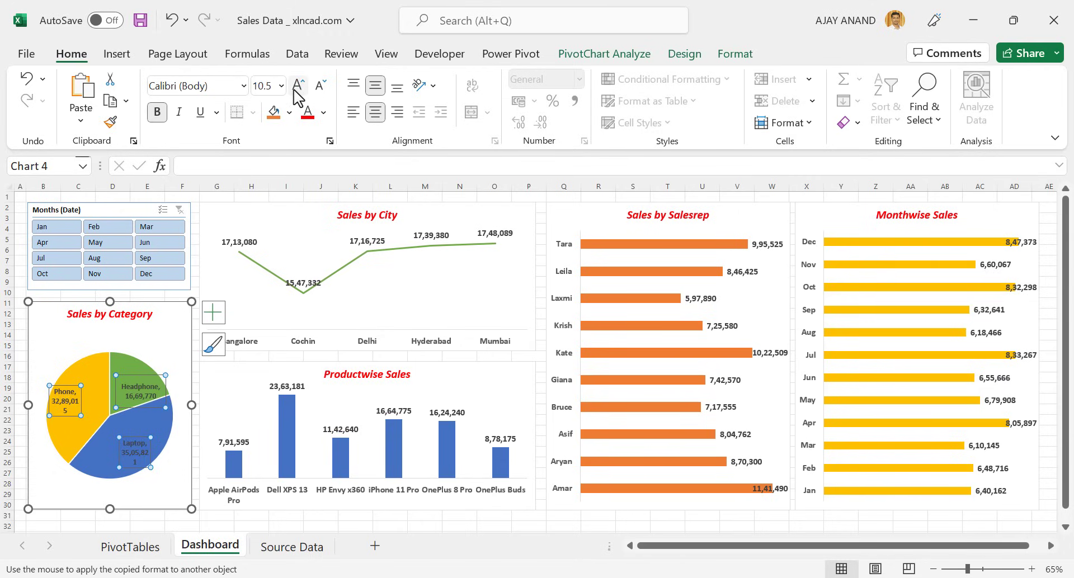
click(297, 88)
click(297, 88)
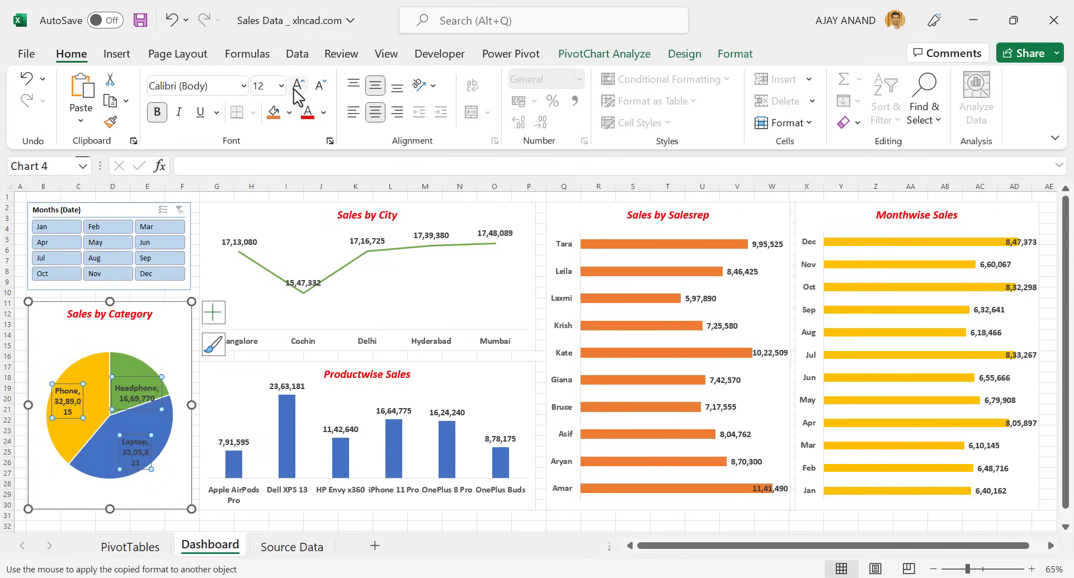
- Widen the Laptop and Phone data labels on the pie chart so each sales value fits on one line
click(152, 451)
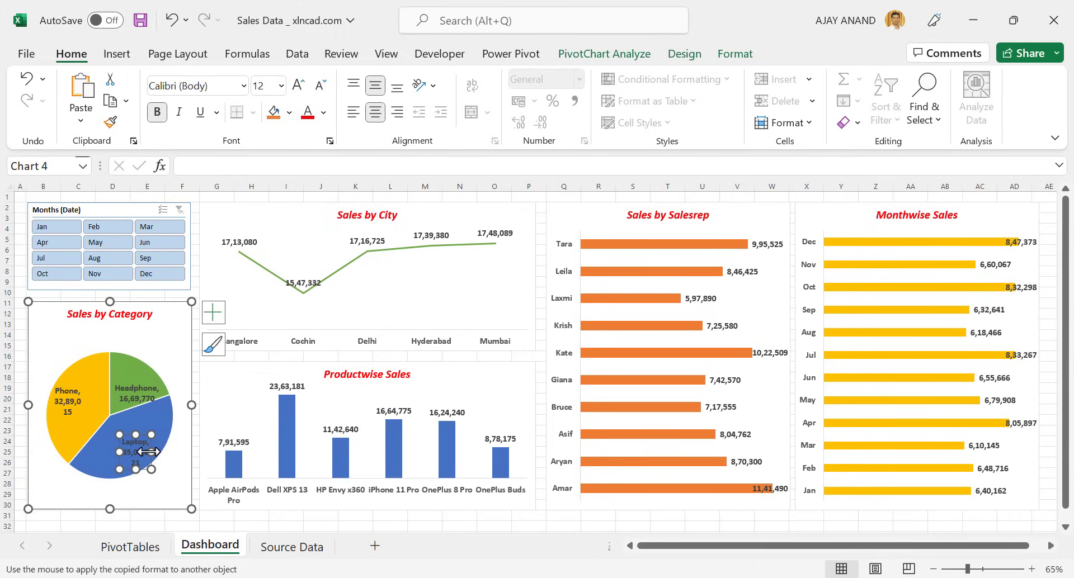
drag(148, 452, 164, 451)
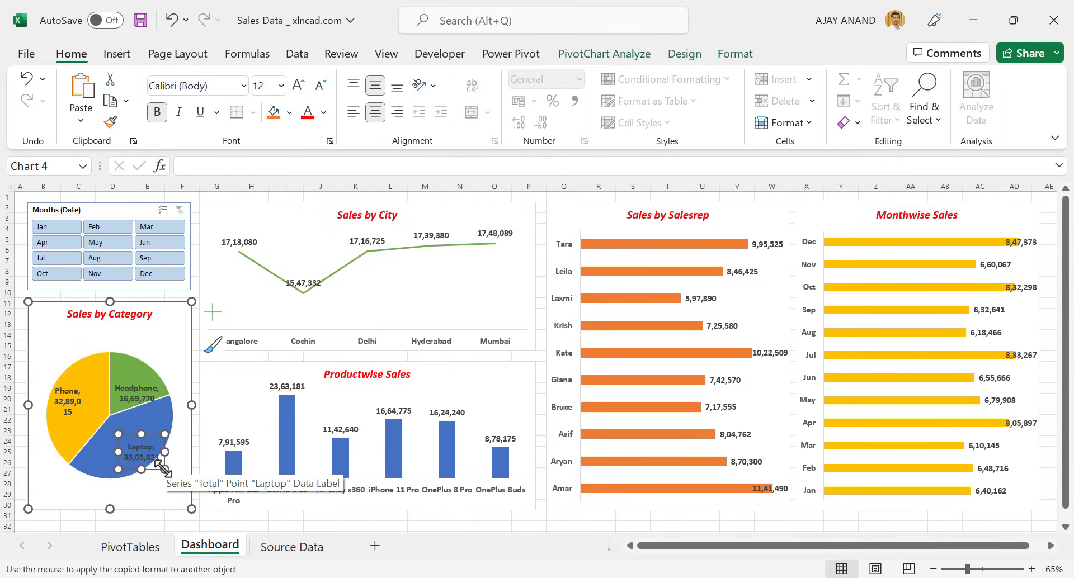
click(72, 402)
drag(82, 401, 96, 402)
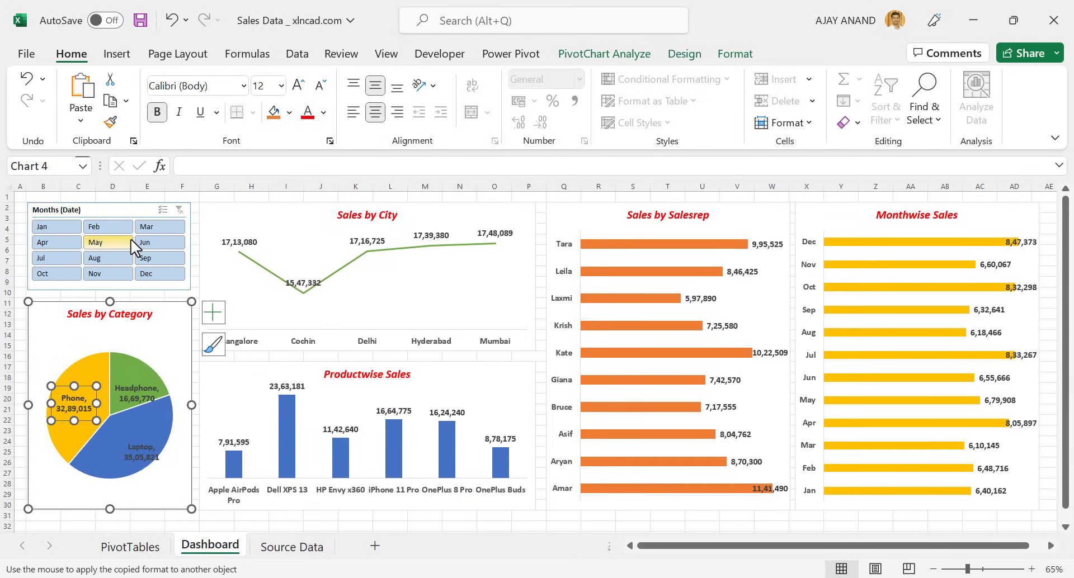
- Apply the light periwinkle-blue slicer style to the Months (Date) slicer
click(134, 204)
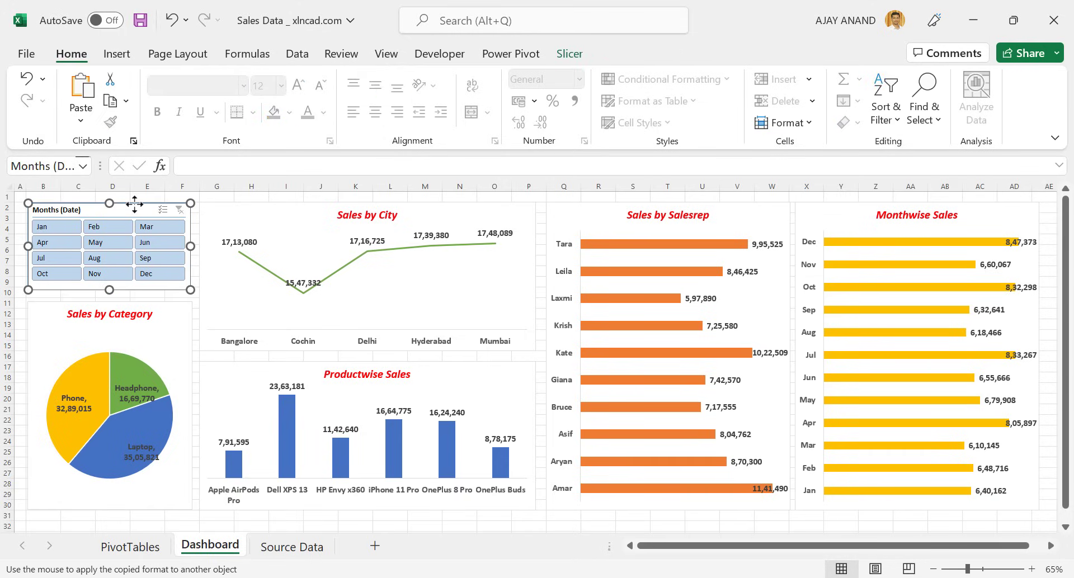
click(577, 59)
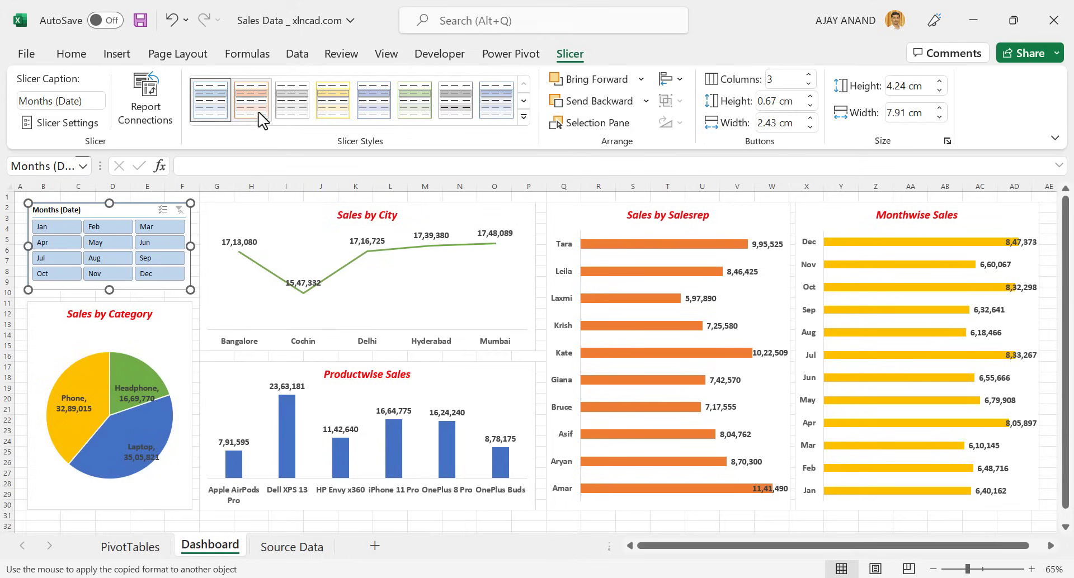
click(524, 117)
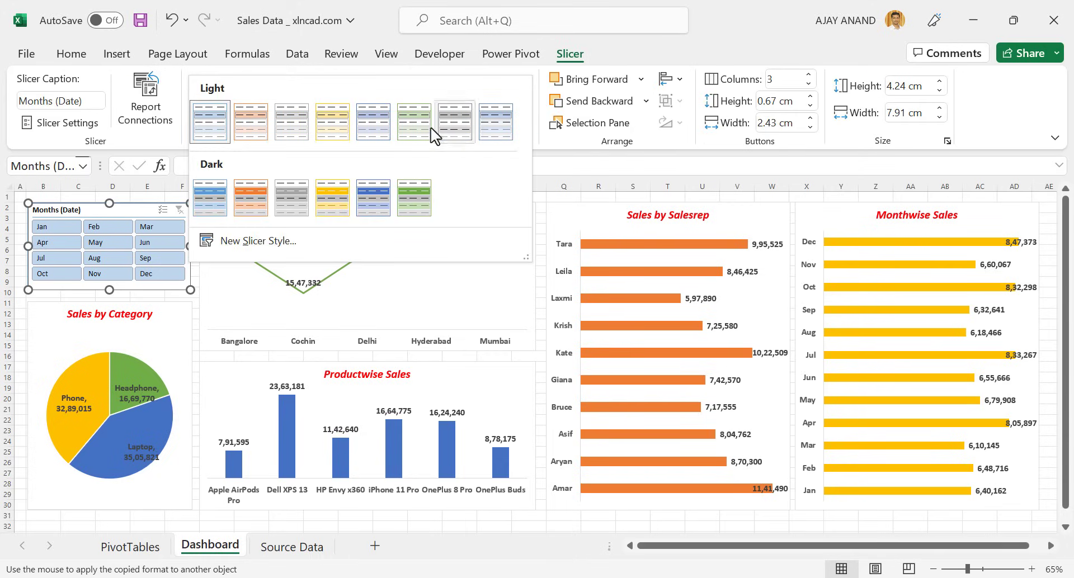
click(333, 134)
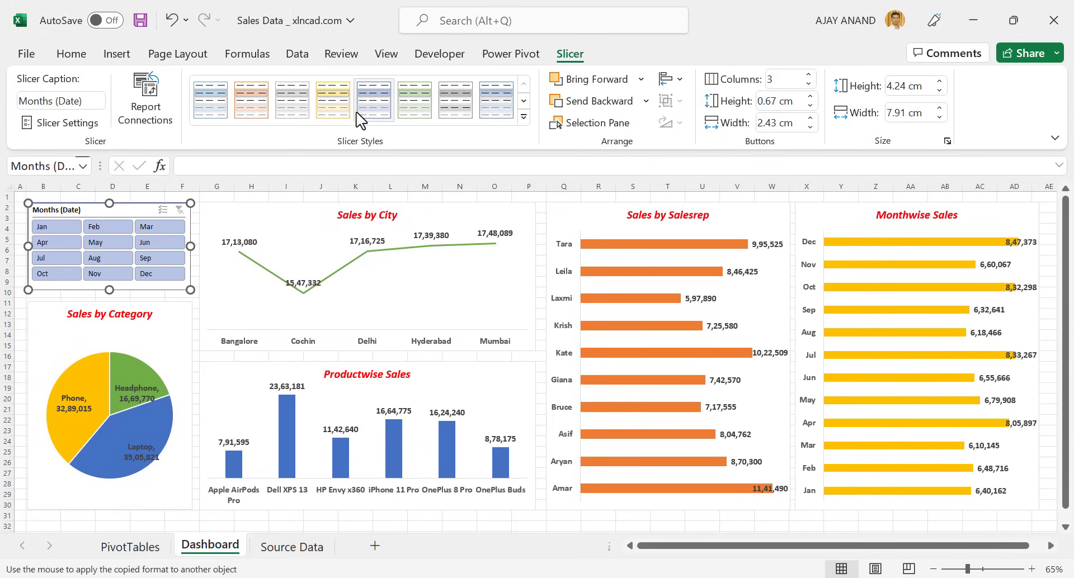
- Apply the light green slicer style to the Months (Date) slicer and deselect the slicer
click(402, 126)
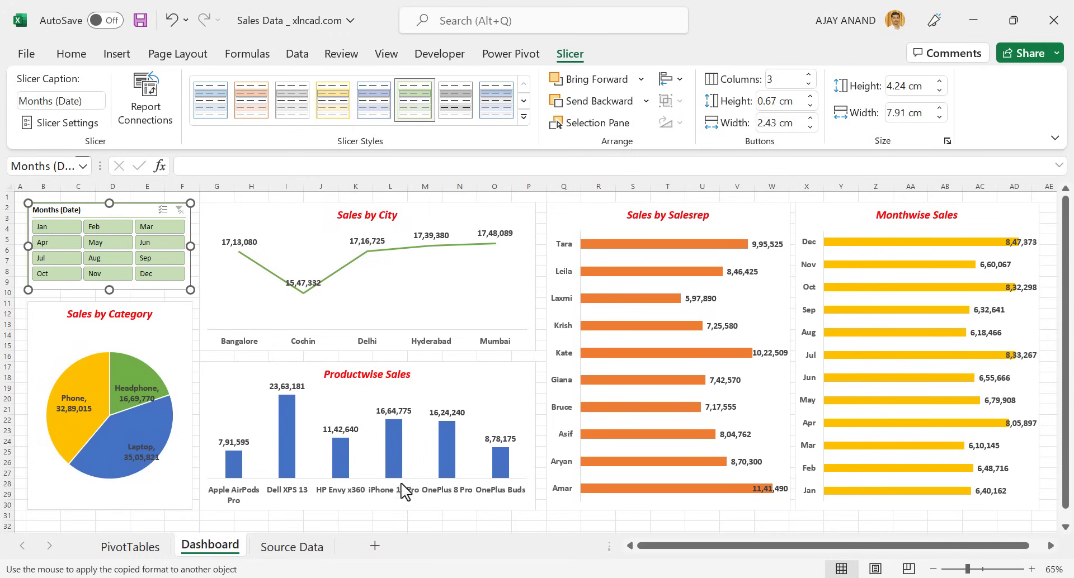
click(393, 517)
- Test the Months slicer by filtering the dashboard to May, July, September and January one at a time
click(115, 244)
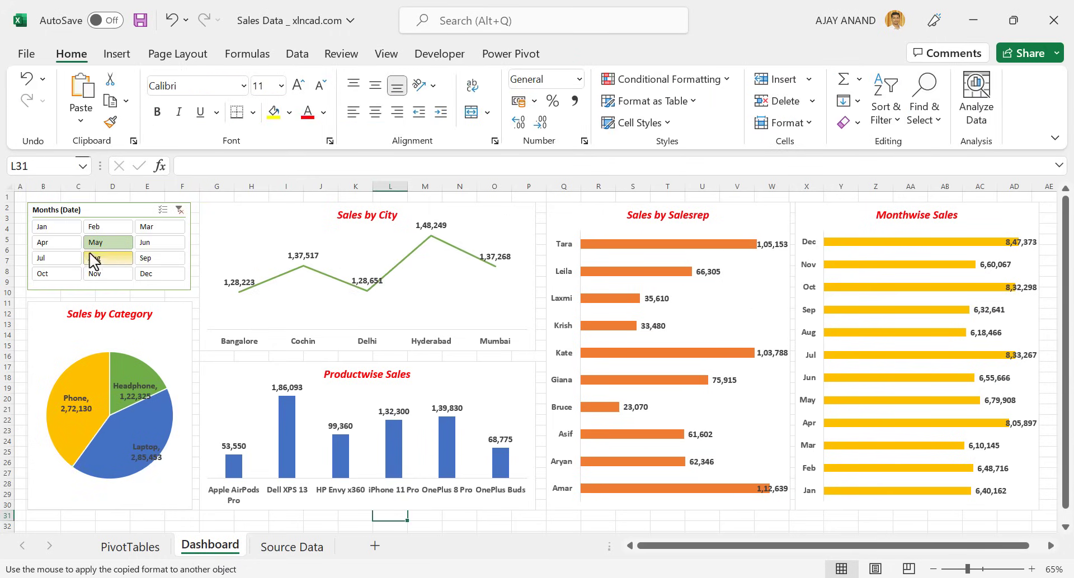
click(56, 258)
click(147, 259)
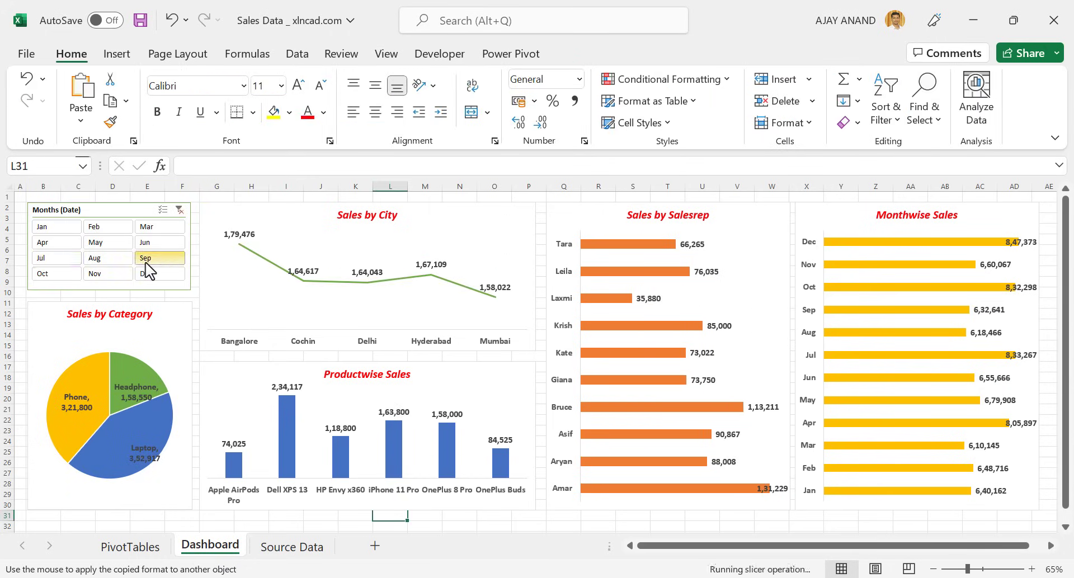
click(56, 226)
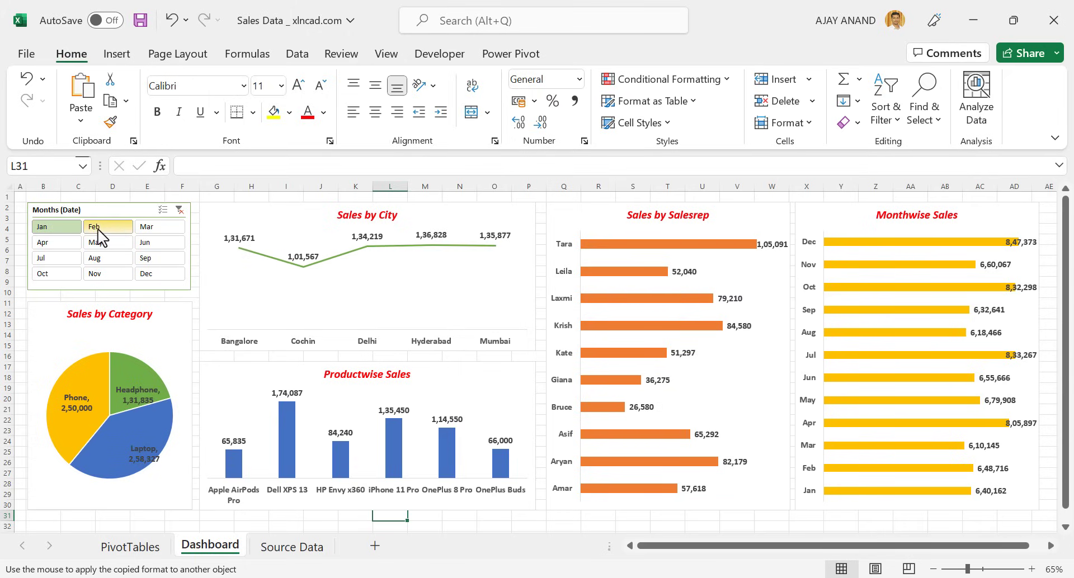
- Filter the dashboard to February, May and August together with the Months slicer, and clear the filter after checking the charts
click(98, 228)
ctrl+click(101, 243)
ctrl+click(101, 259)
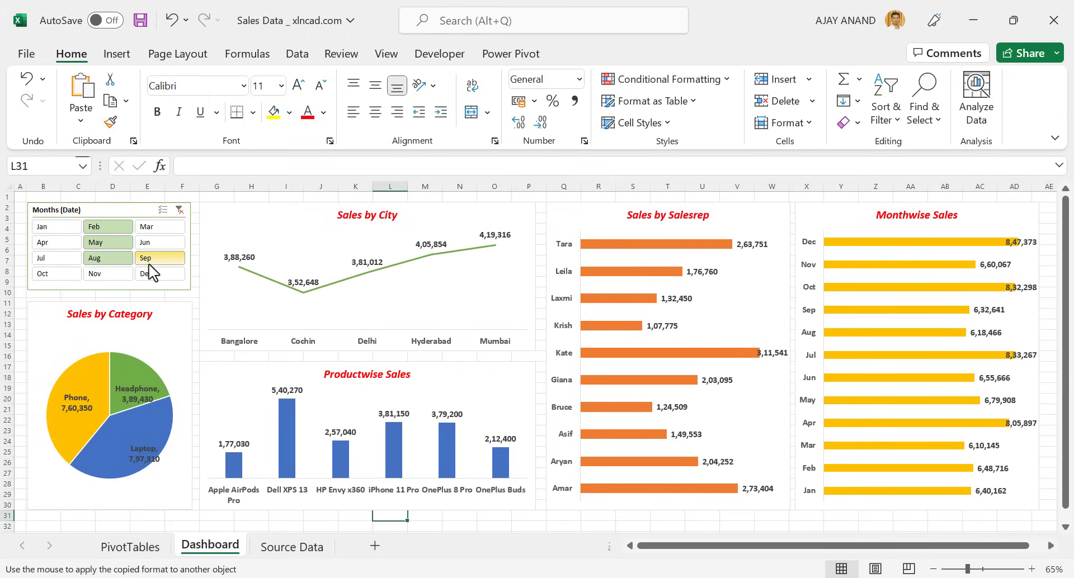
click(179, 210)
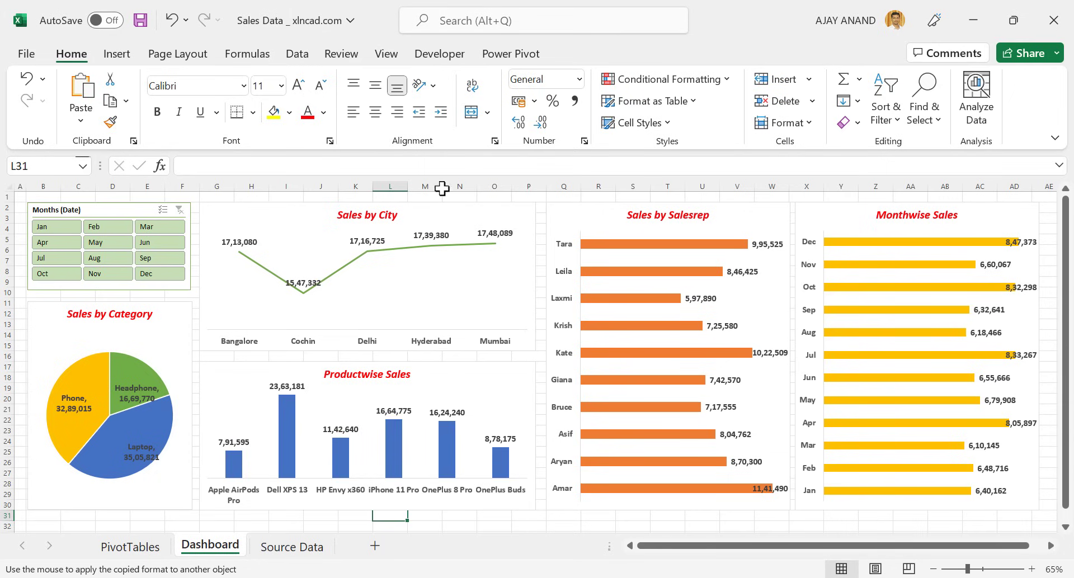
- Hide the worksheet gridlines on the Dashboard sheet
click(386, 54)
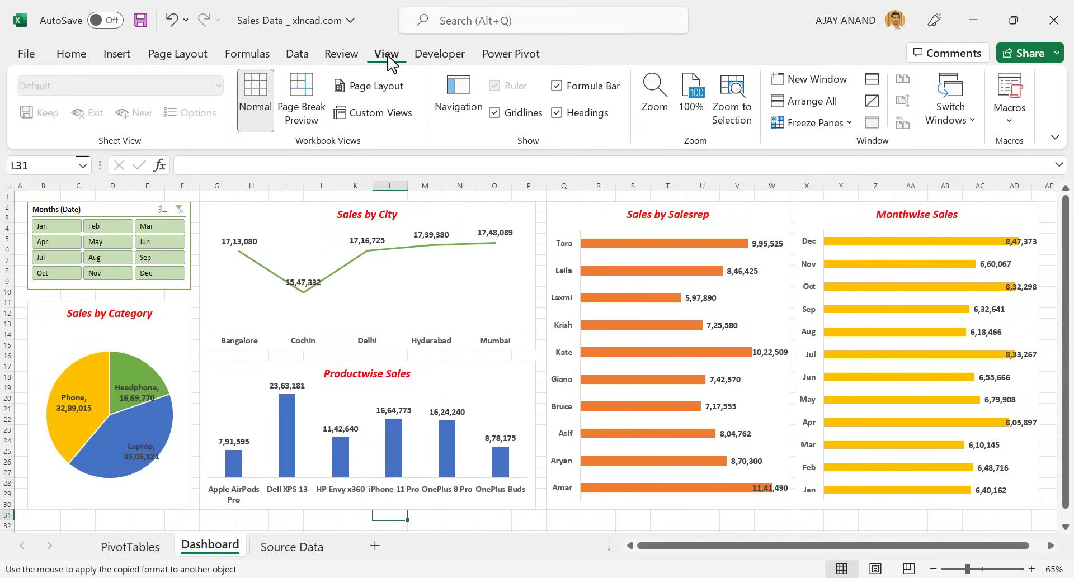
click(494, 113)
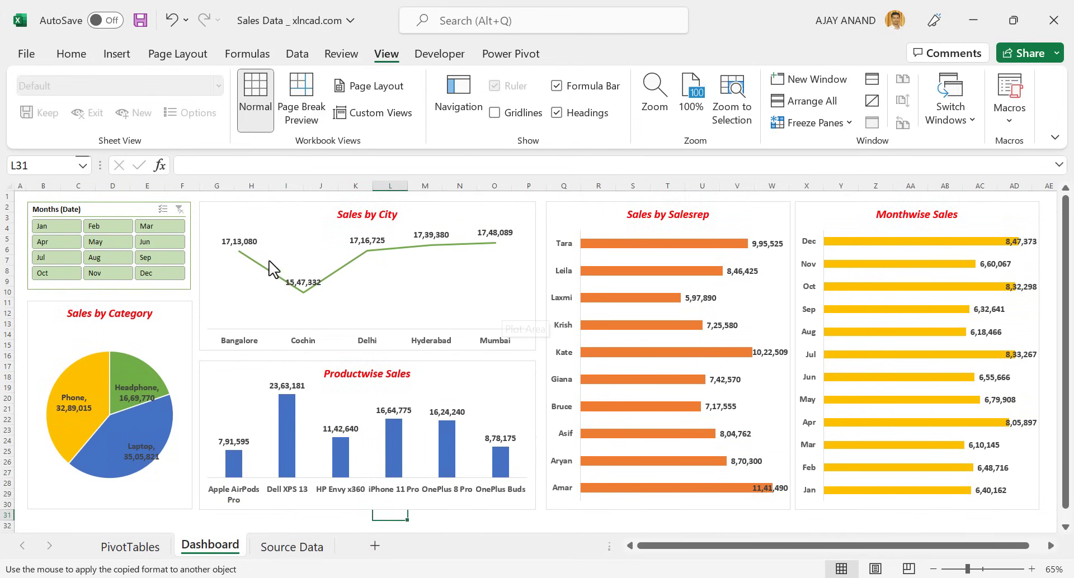
- Format the Sales by City line series as a smoothed line and deselect the chart
right_click(408, 248)
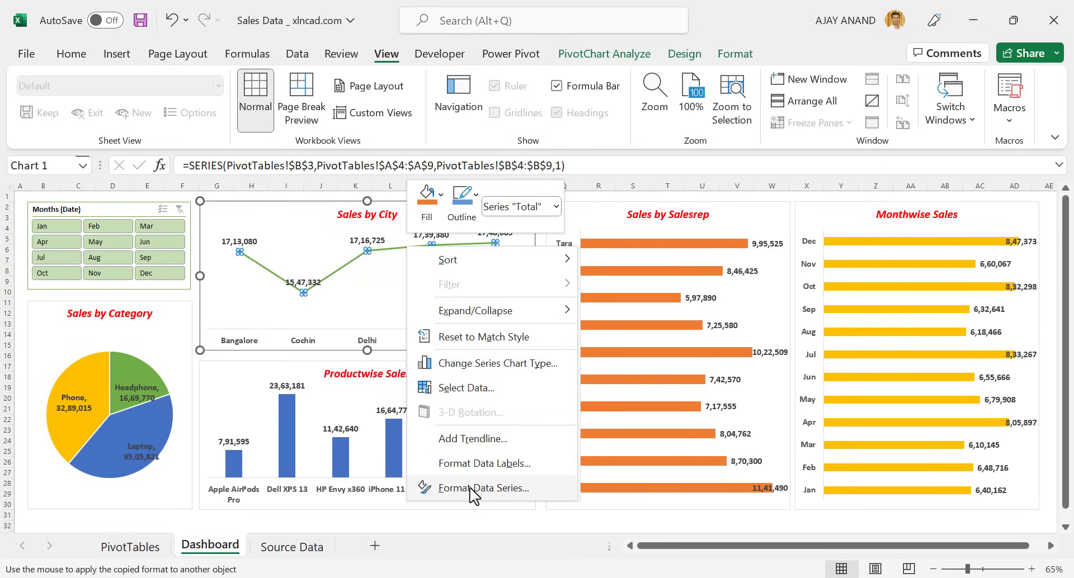
click(472, 487)
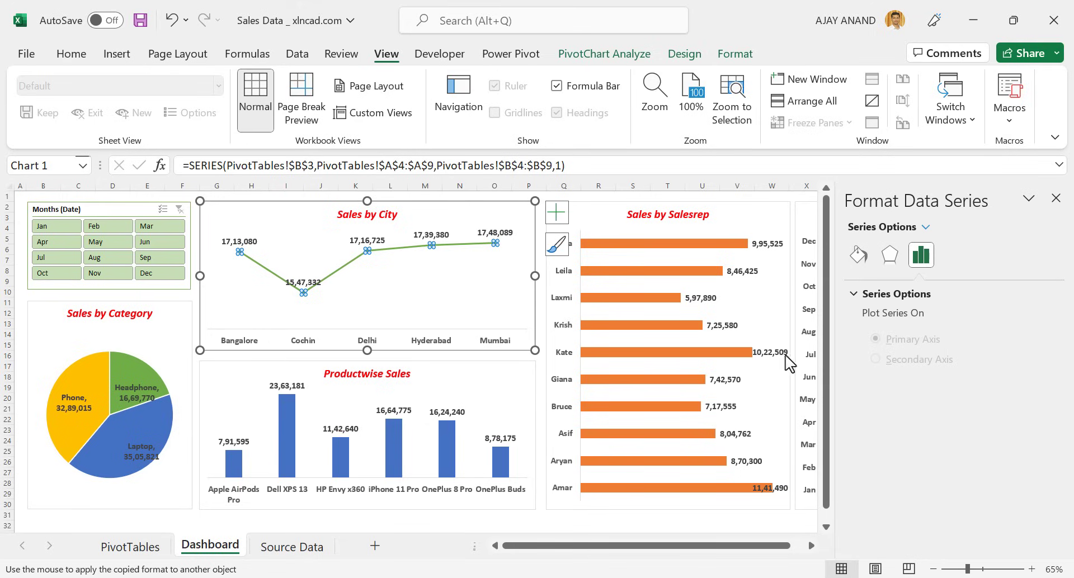
click(859, 255)
scroll(897, 402, down, 5)
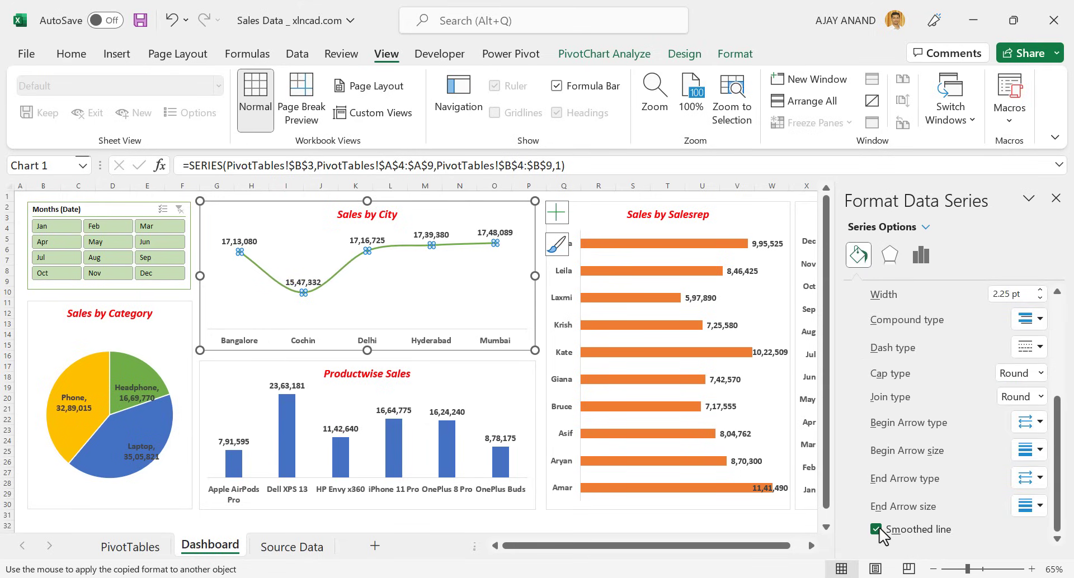
click(1055, 198)
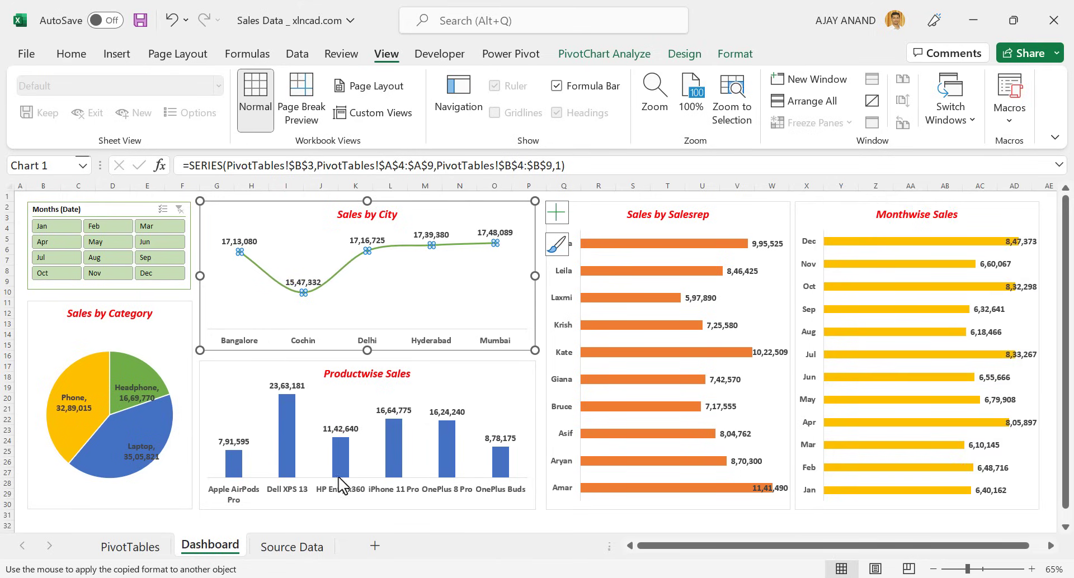
click(248, 517)
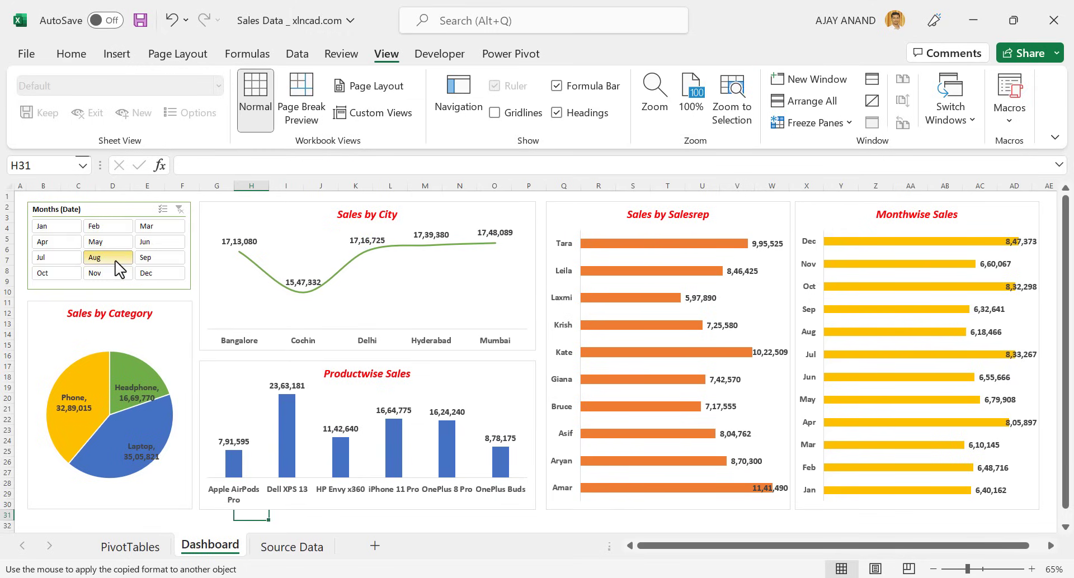
- Check the smoothed city chart by filtering the Months slicer to April and March in turn, and clear the filter
click(61, 244)
click(146, 226)
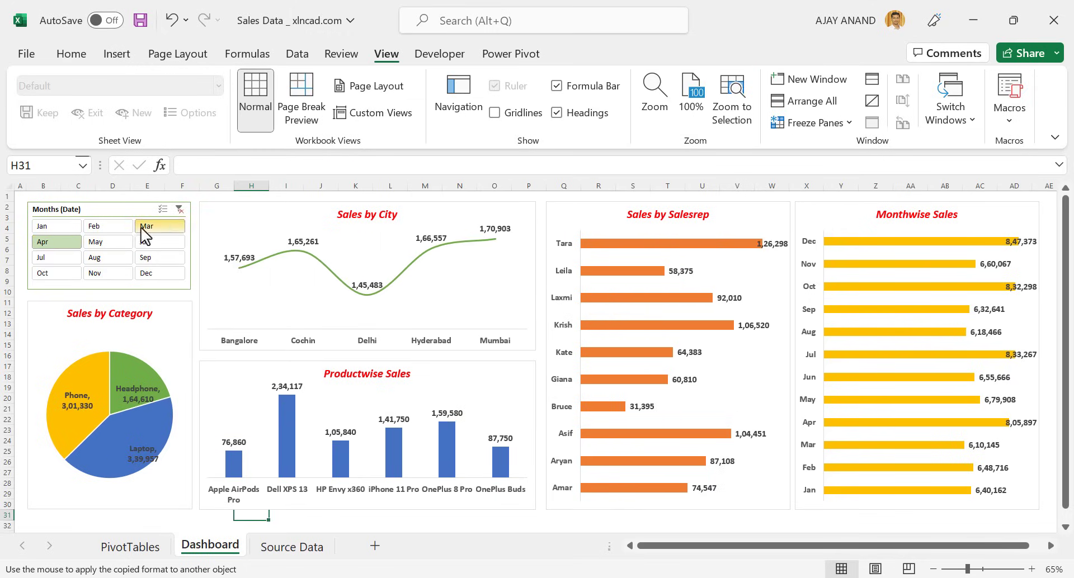
ctrl+click(111, 242)
ctrl+click(72, 259)
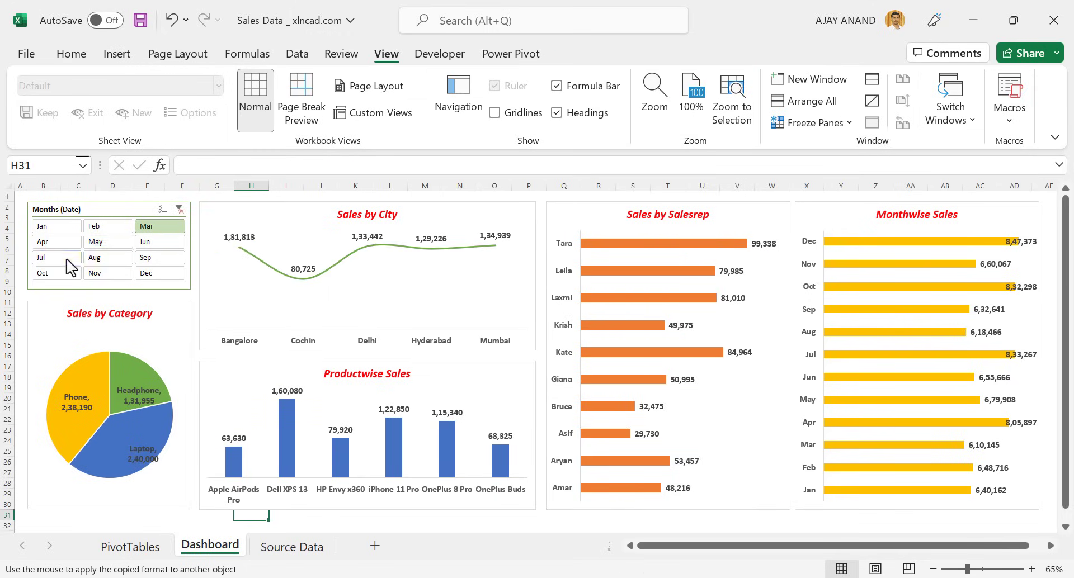
click(179, 210)
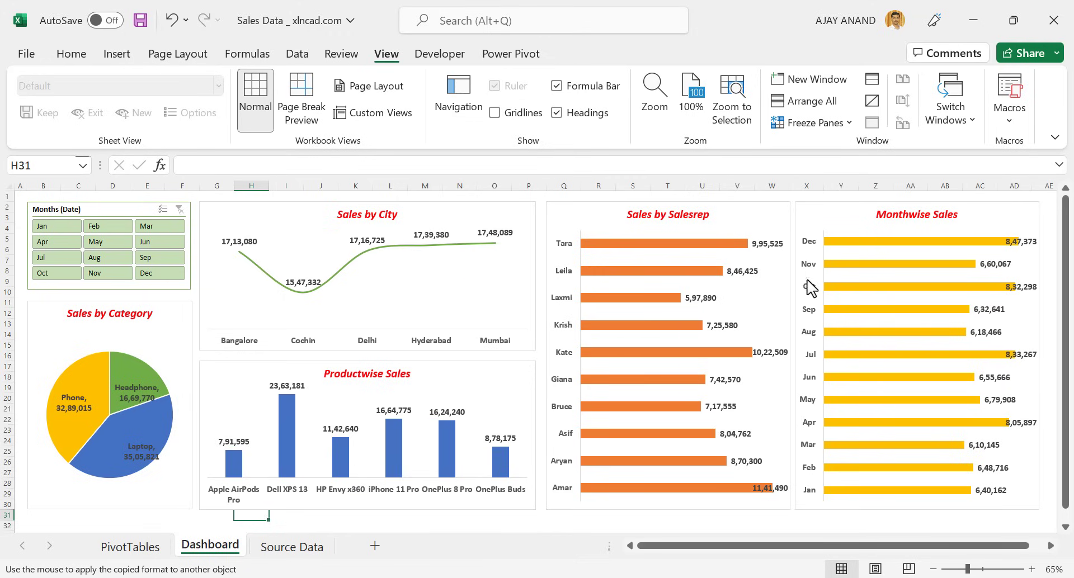
- Put the month categories on the Monthwise Sales chart's vertical axis in reverse order and deselect the chart
right_click(807, 331)
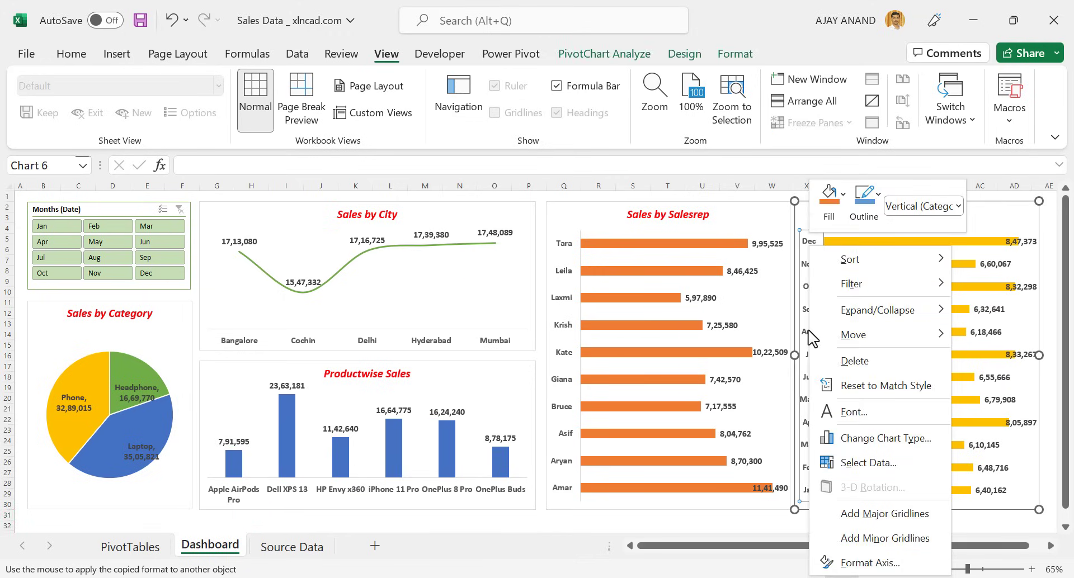
click(869, 562)
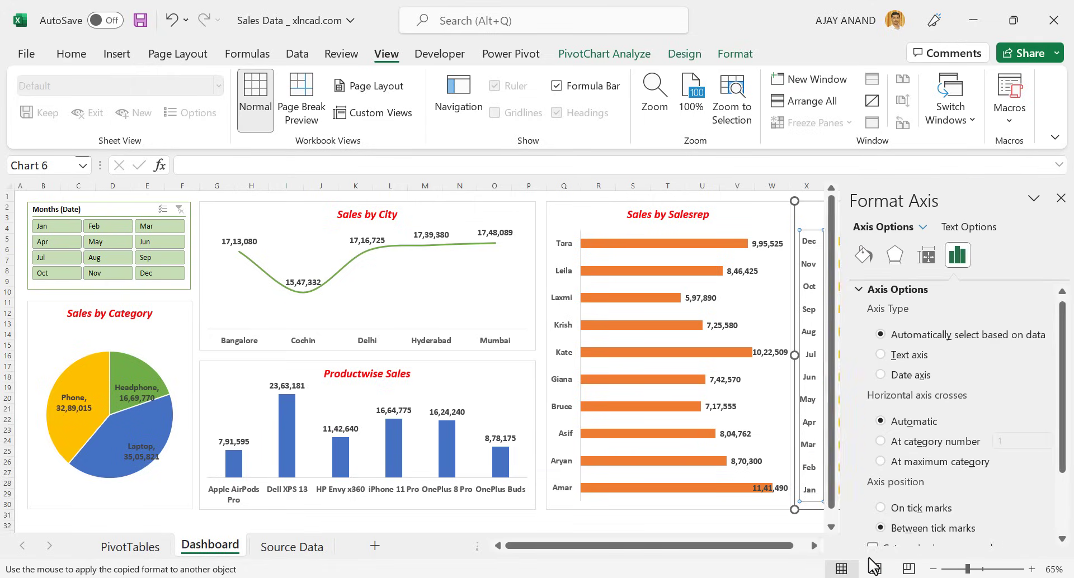
scroll(917, 404, down, 3)
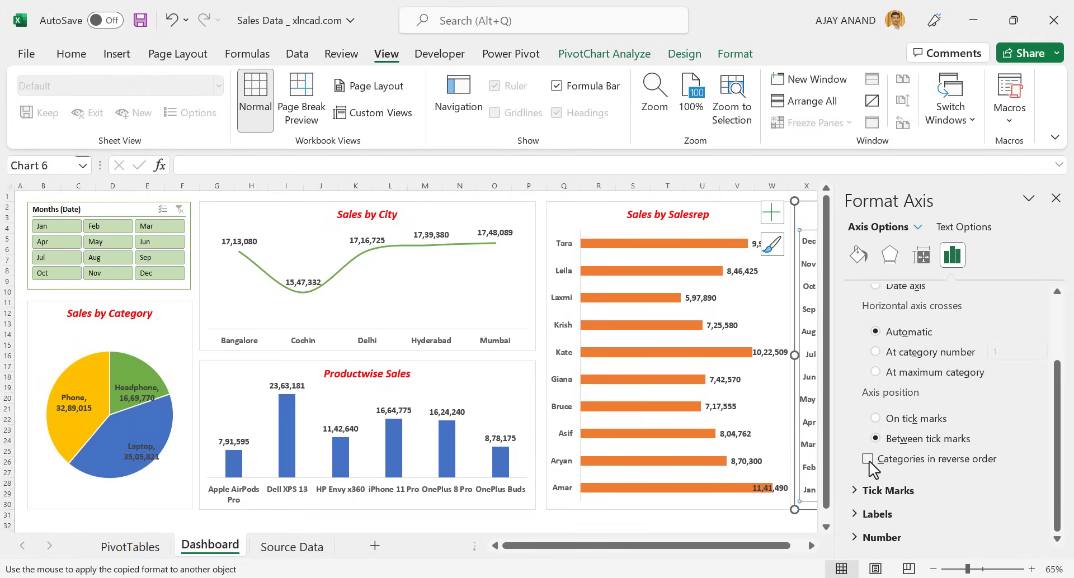
click(867, 460)
click(1055, 198)
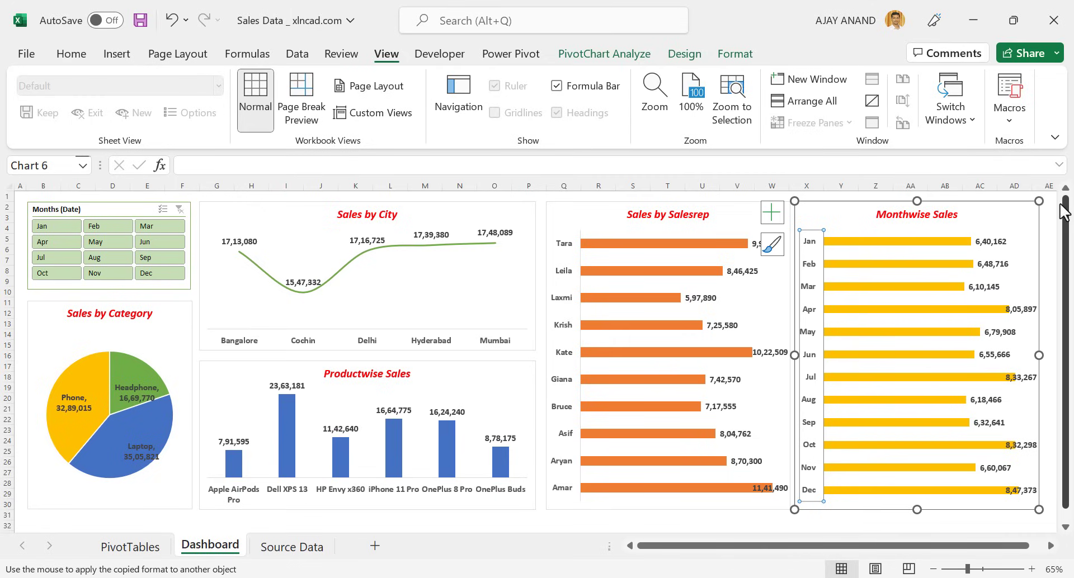
click(515, 515)
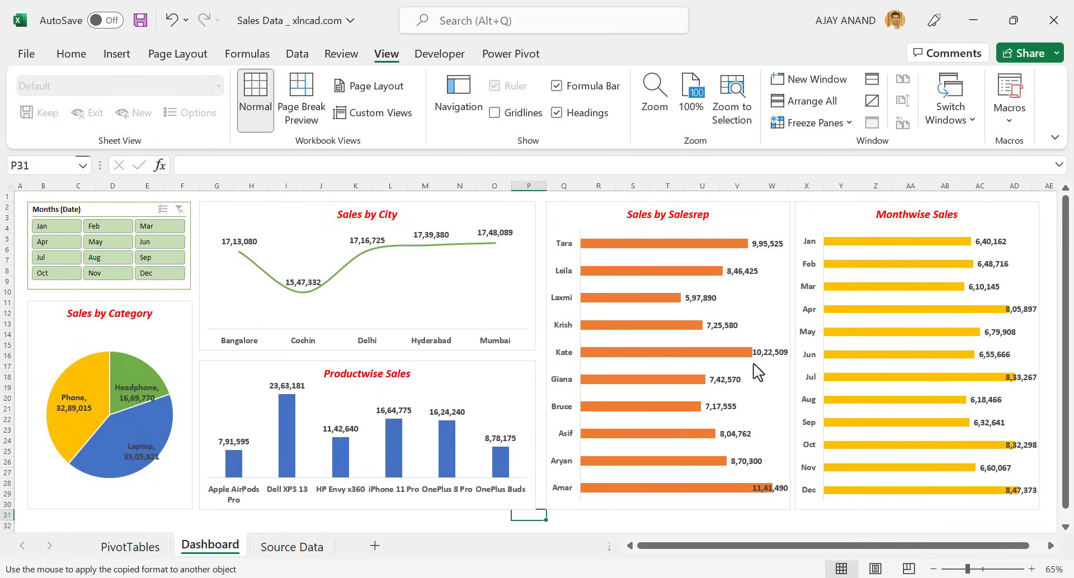
- Filter the Months slicer to January, February and March in turn, and add September and July to the March selection
click(59, 227)
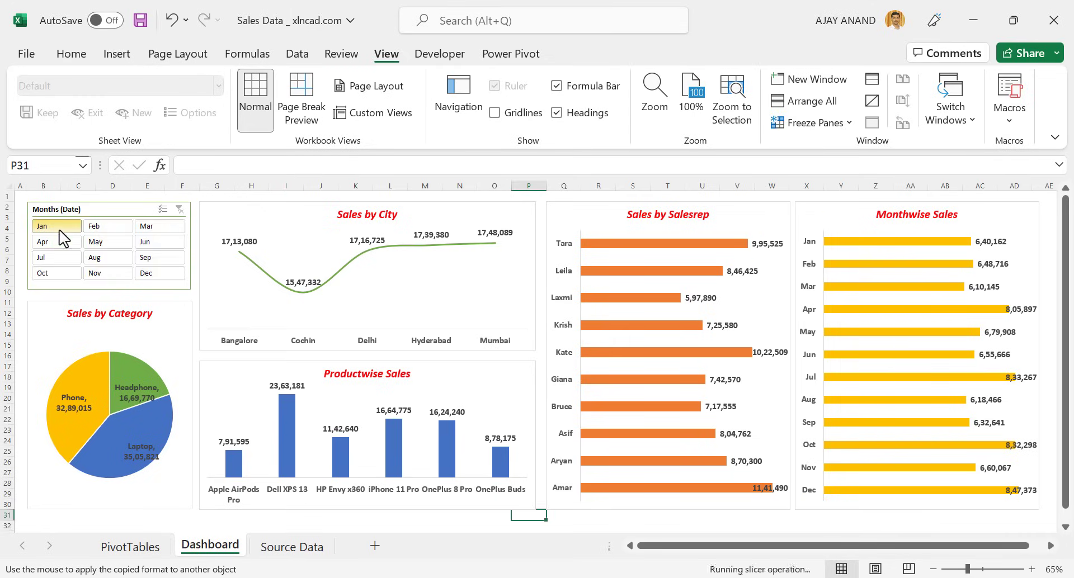
click(107, 229)
click(160, 226)
ctrl+click(162, 258)
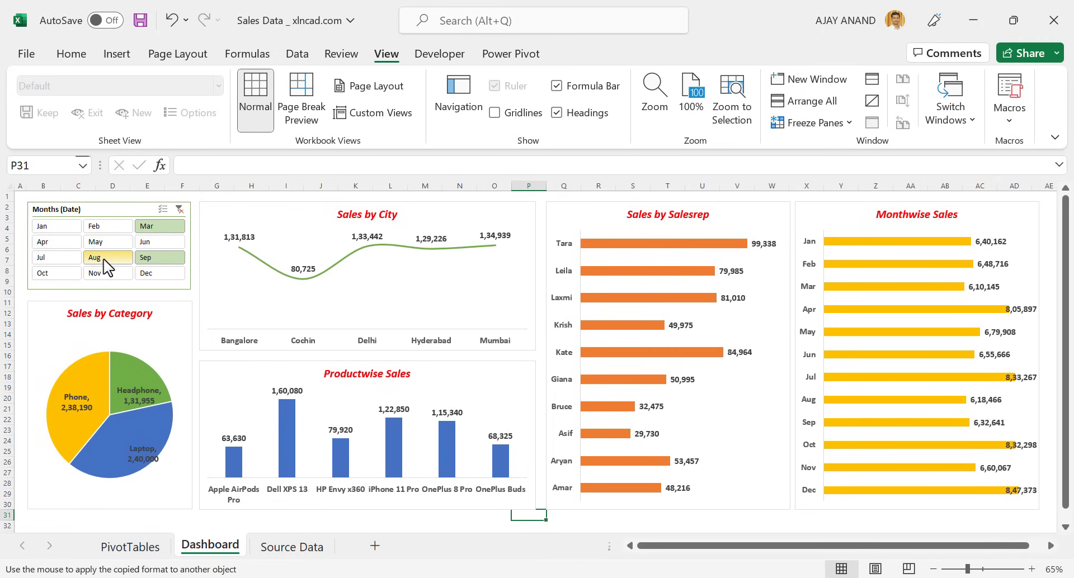
ctrl+click(56, 257)
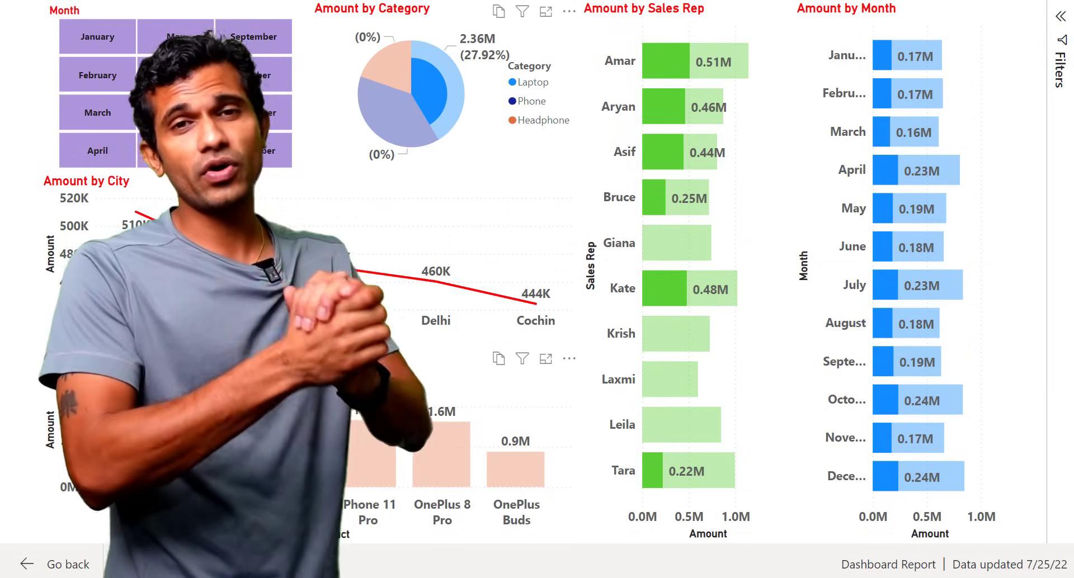
- In the Power BI dashboard report, cross-highlight the visuals by OnePlus 8 Pro, OnePlus Buds and the sixth sales rep in turn
click(445, 444)
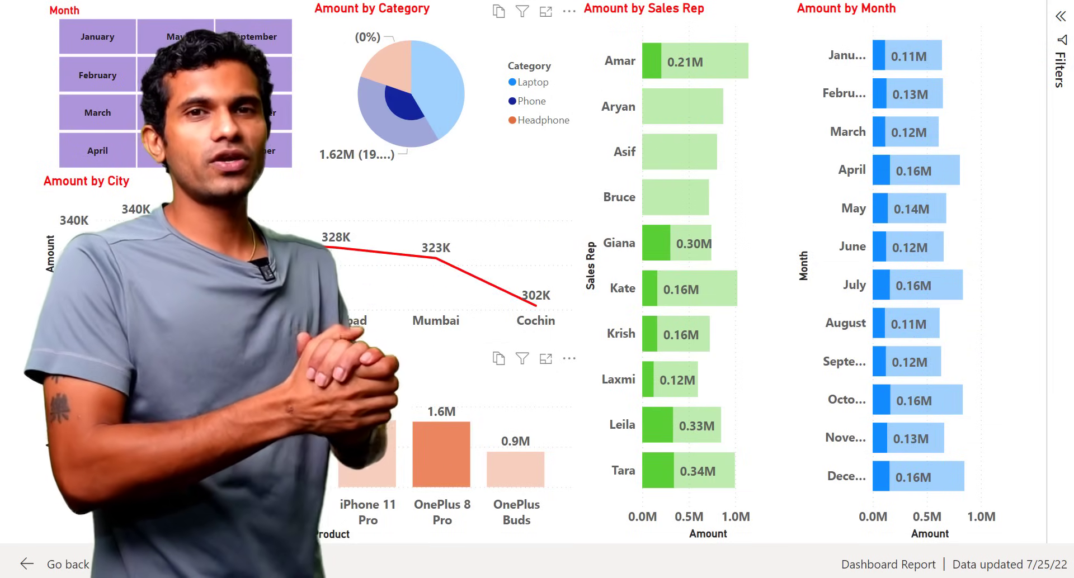
click(520, 473)
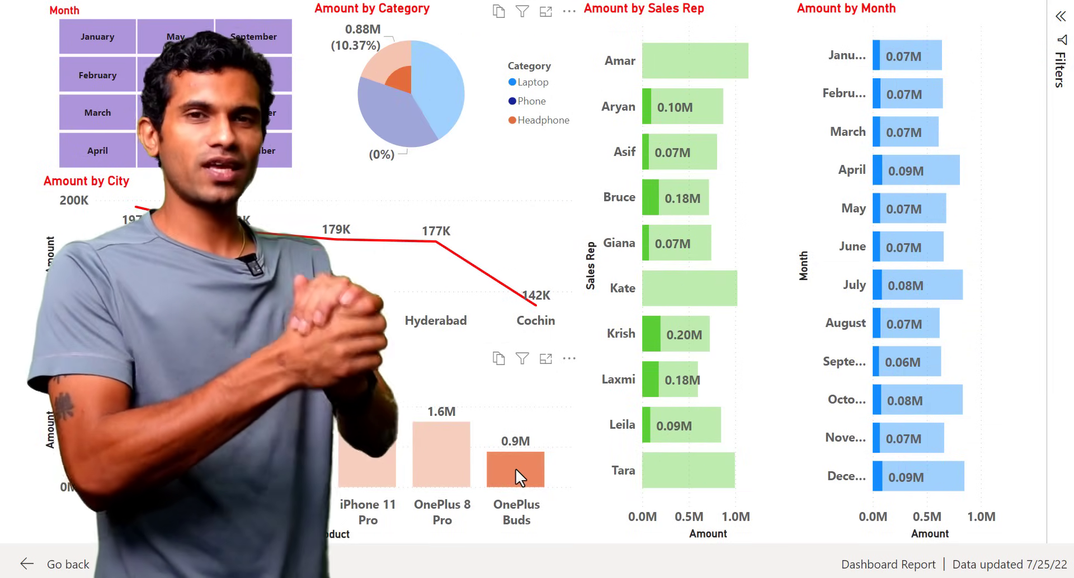
click(709, 291)
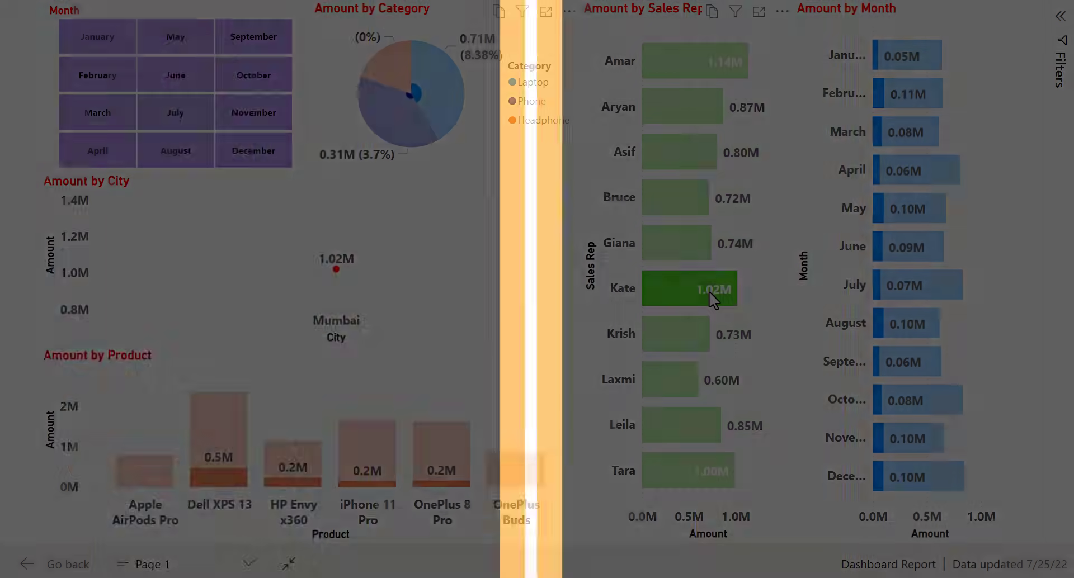